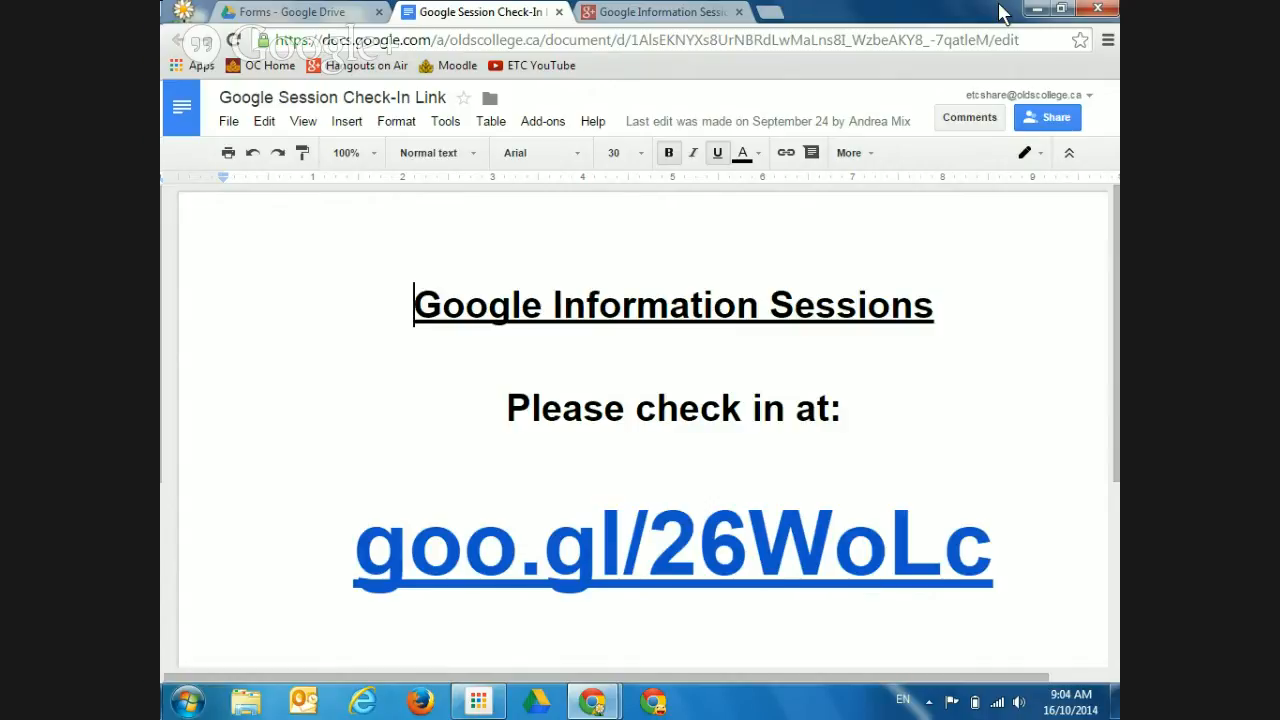
Browse in Google Drive to the Forms folder in Google Training Sessions 2014-2015
{"action": "left_click", "coordinate": [290, 12]}
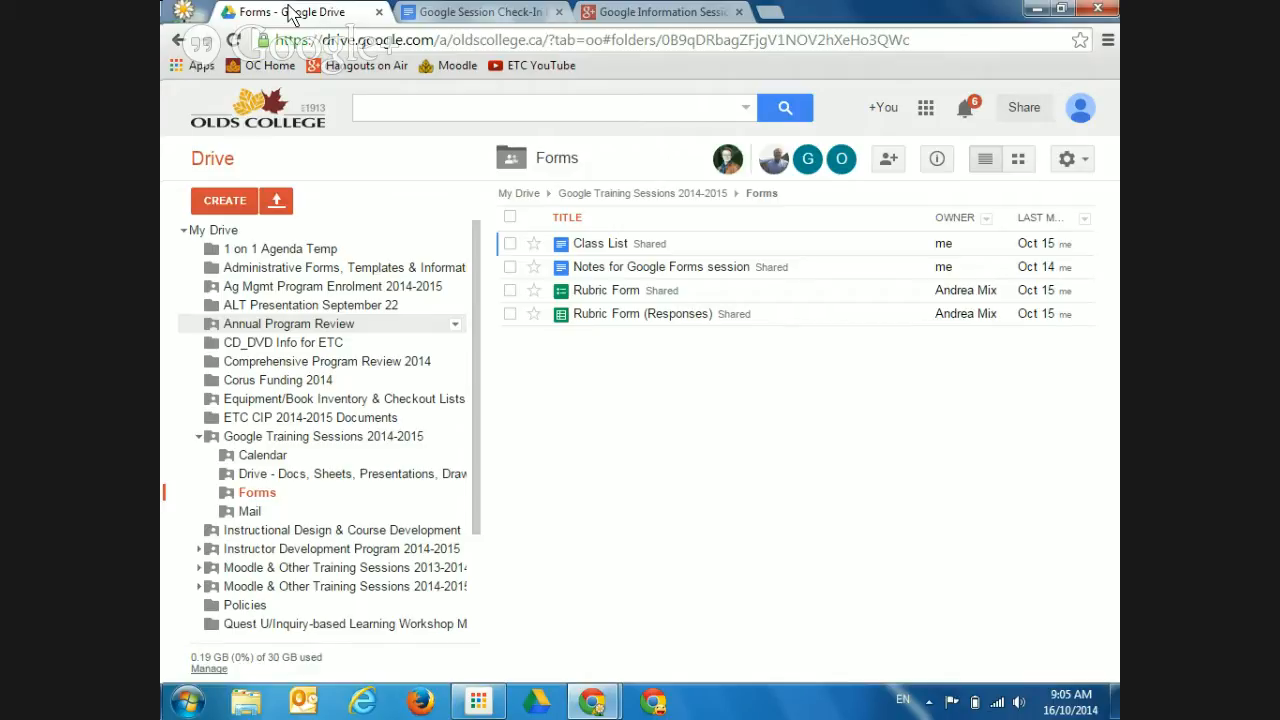
{"action": "left_click", "coordinate": [926, 108]}
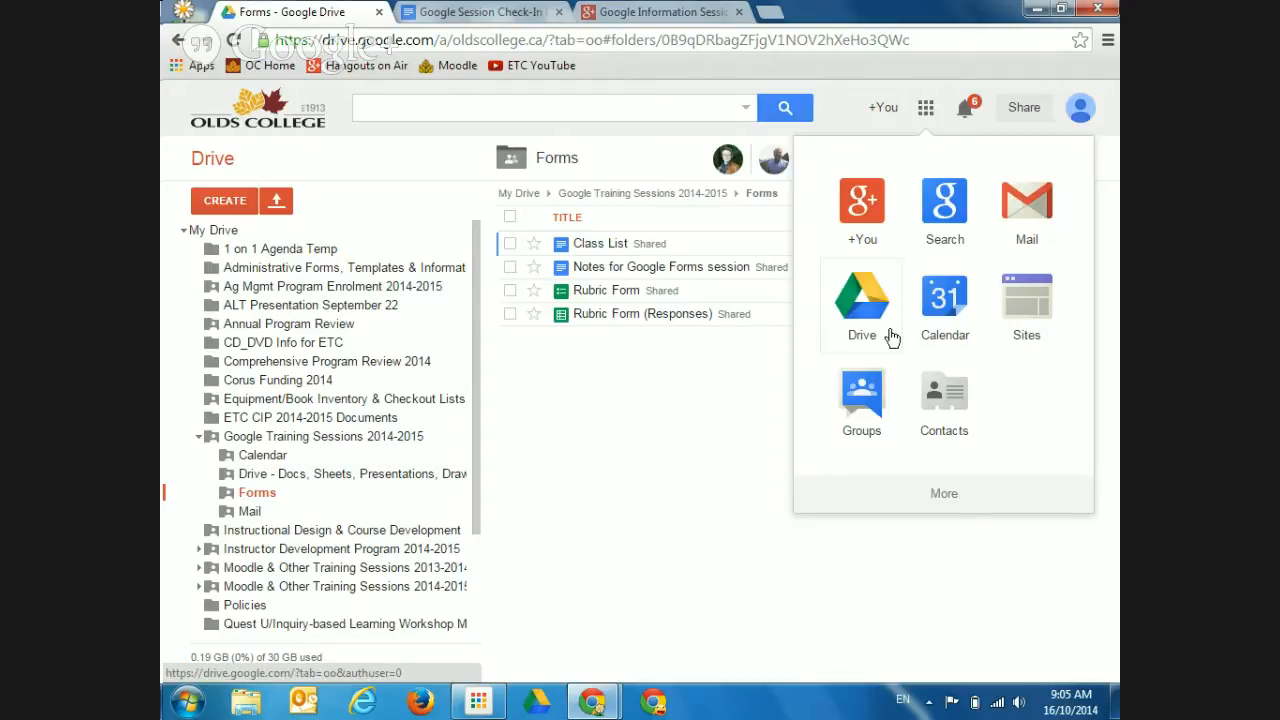
{"action": "left_click", "coordinate": [845, 316]}
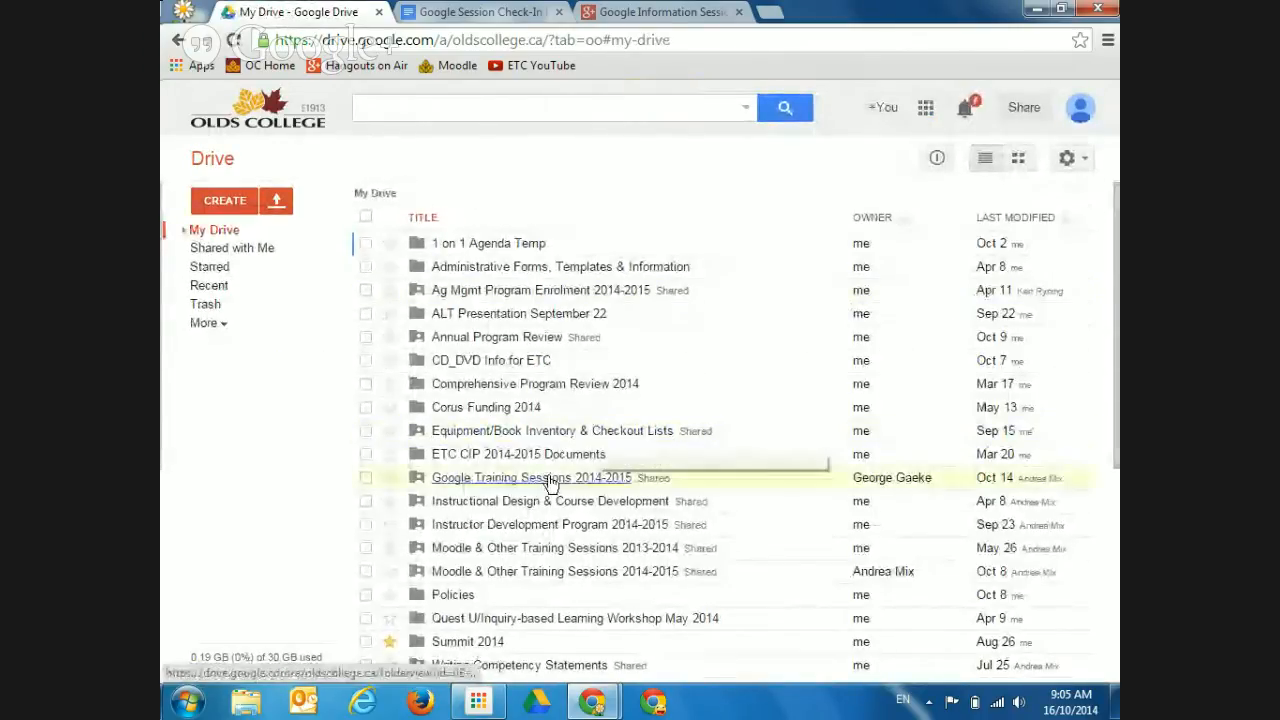
{"action": "left_click", "coordinate": [547, 485]}
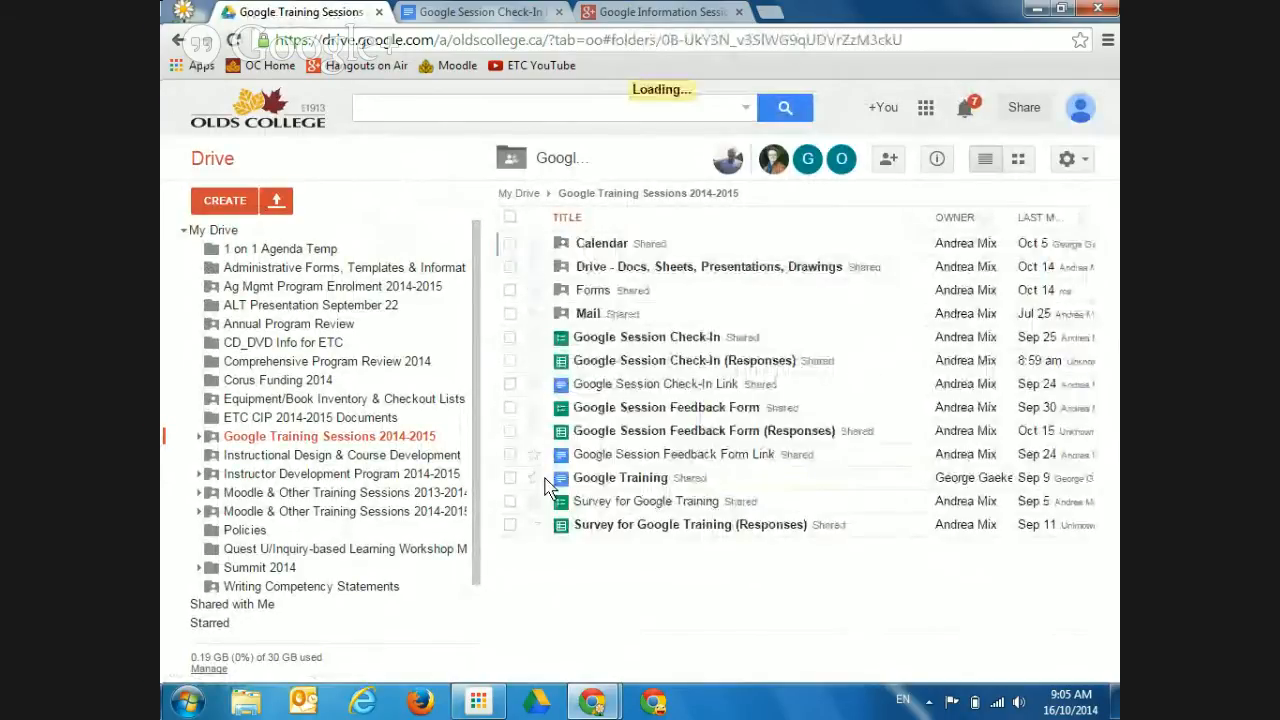
{"action": "left_click", "coordinate": [593, 291]}
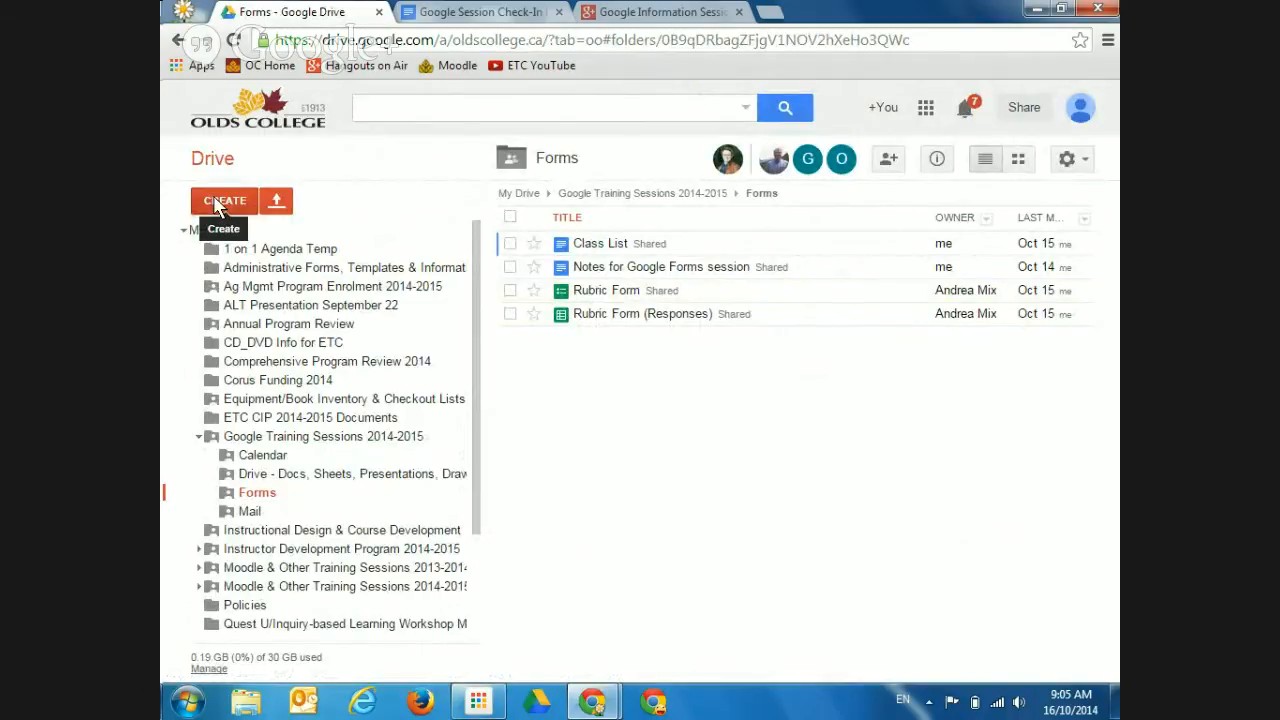
Create a new blank form in the shared Forms folder, choosing Create and share
{"action": "left_click", "coordinate": [1068, 162]}
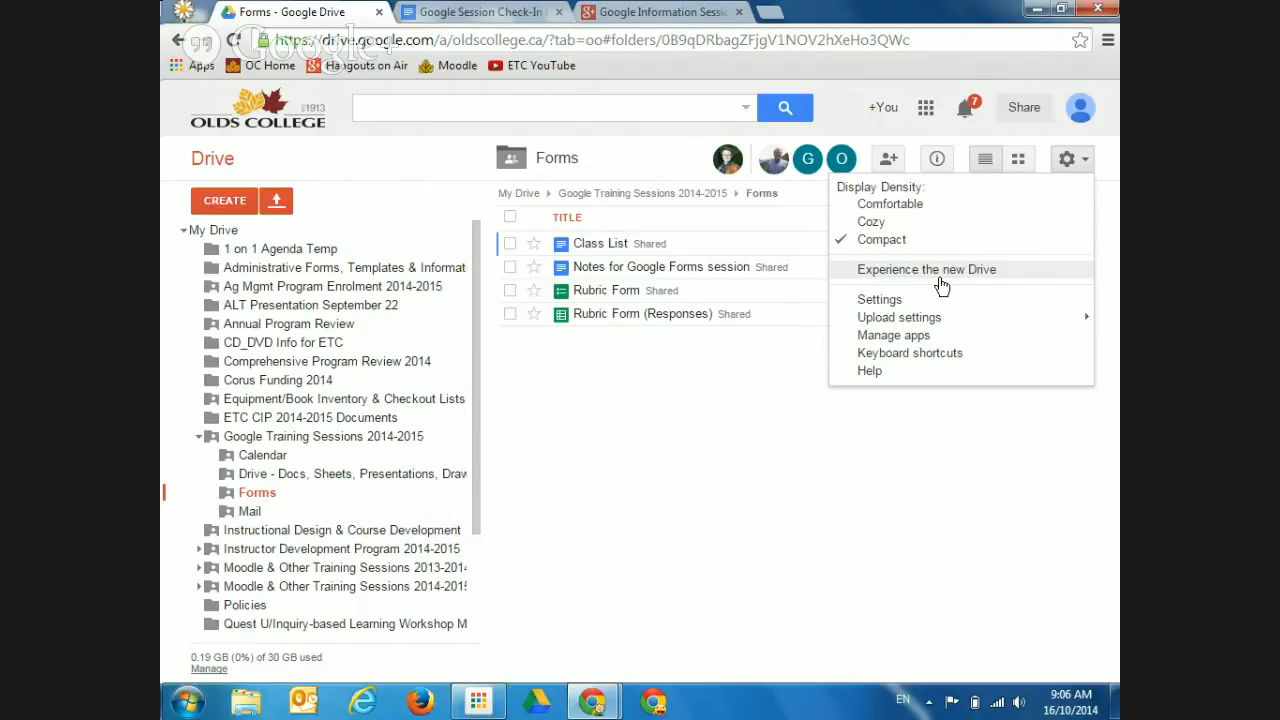
{"action": "left_click", "coordinate": [225, 205]}
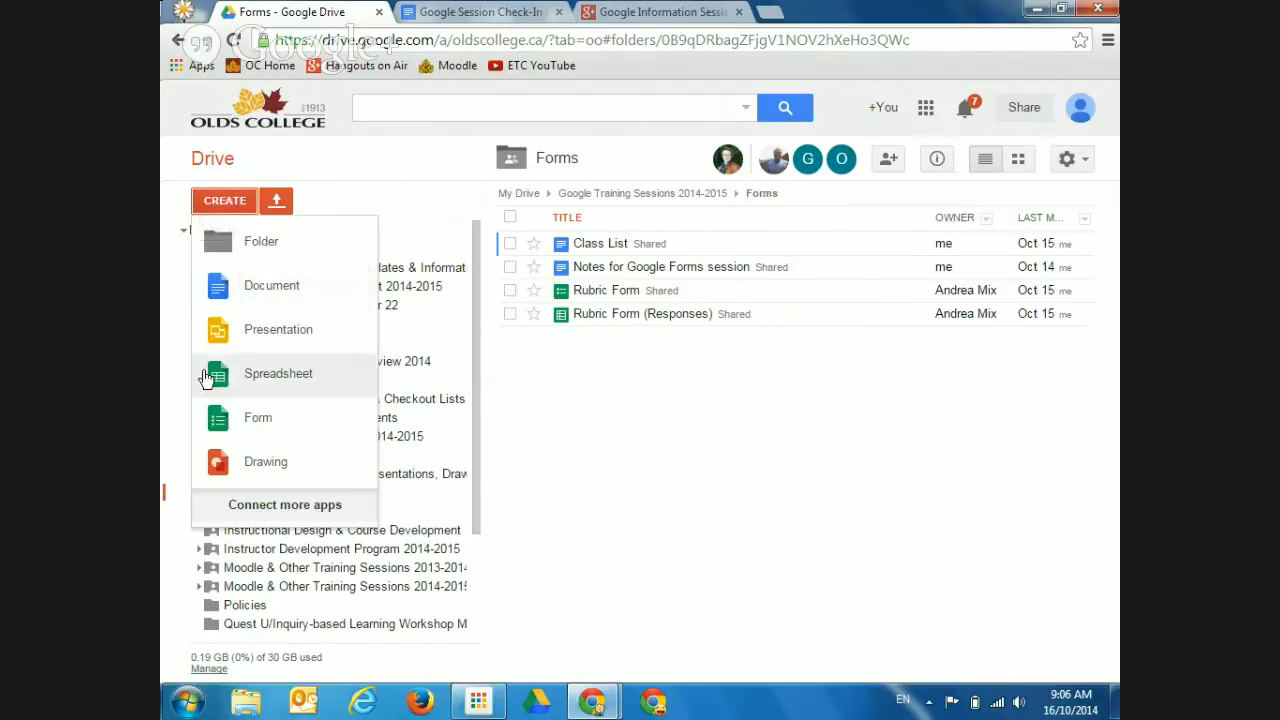
{"action": "left_click", "coordinate": [257, 432]}
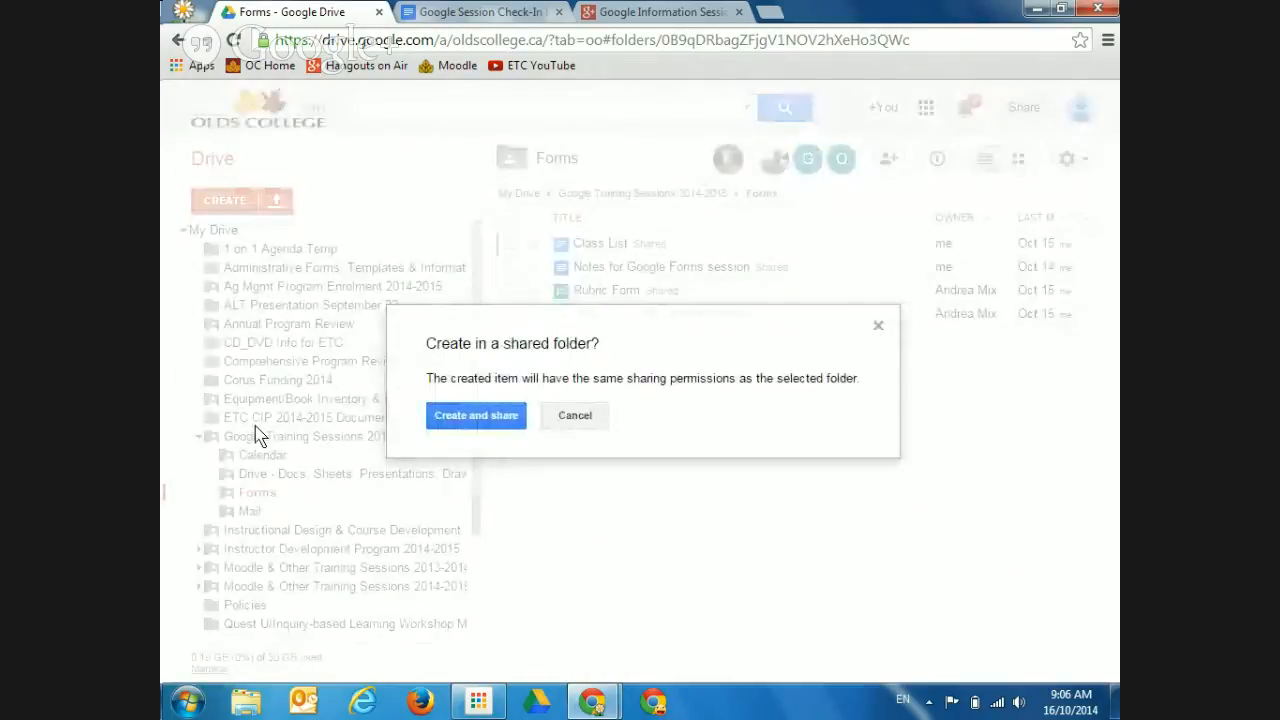
{"action": "left_click", "coordinate": [472, 416]}
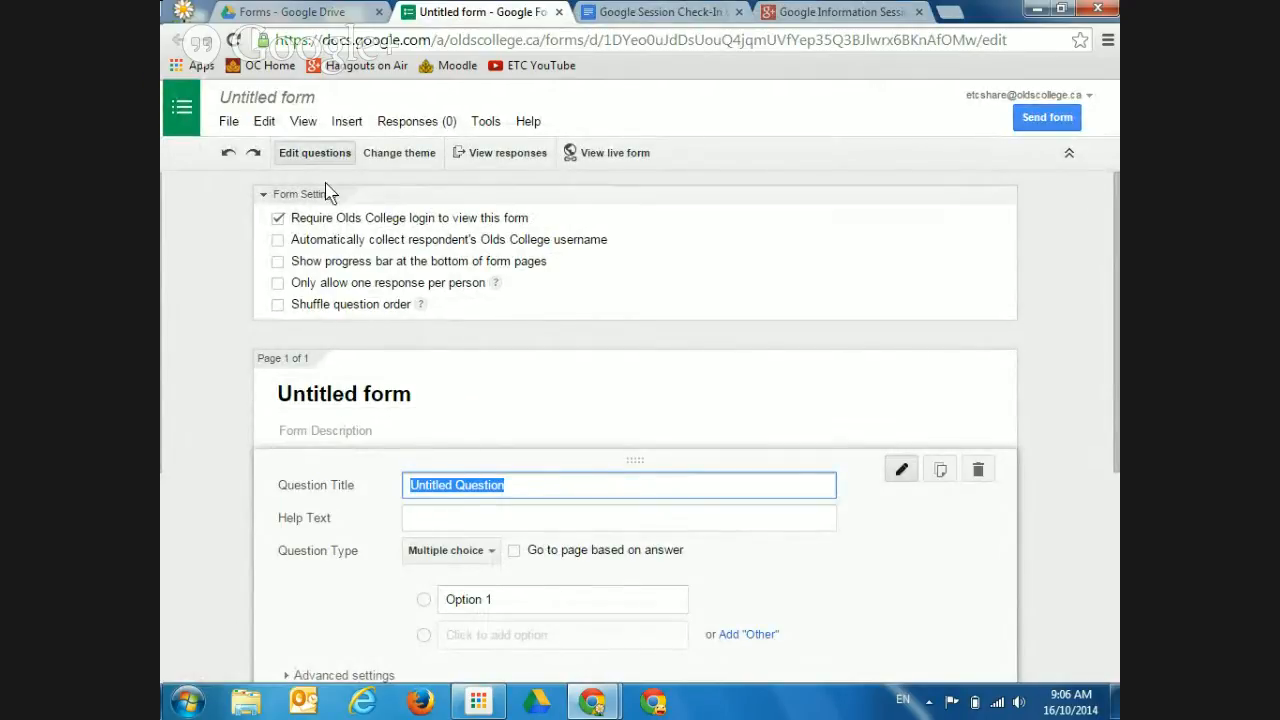
Rename the Untitled form document to 'Test Form for Thursday'
{"action": "left_click", "coordinate": [280, 100]}
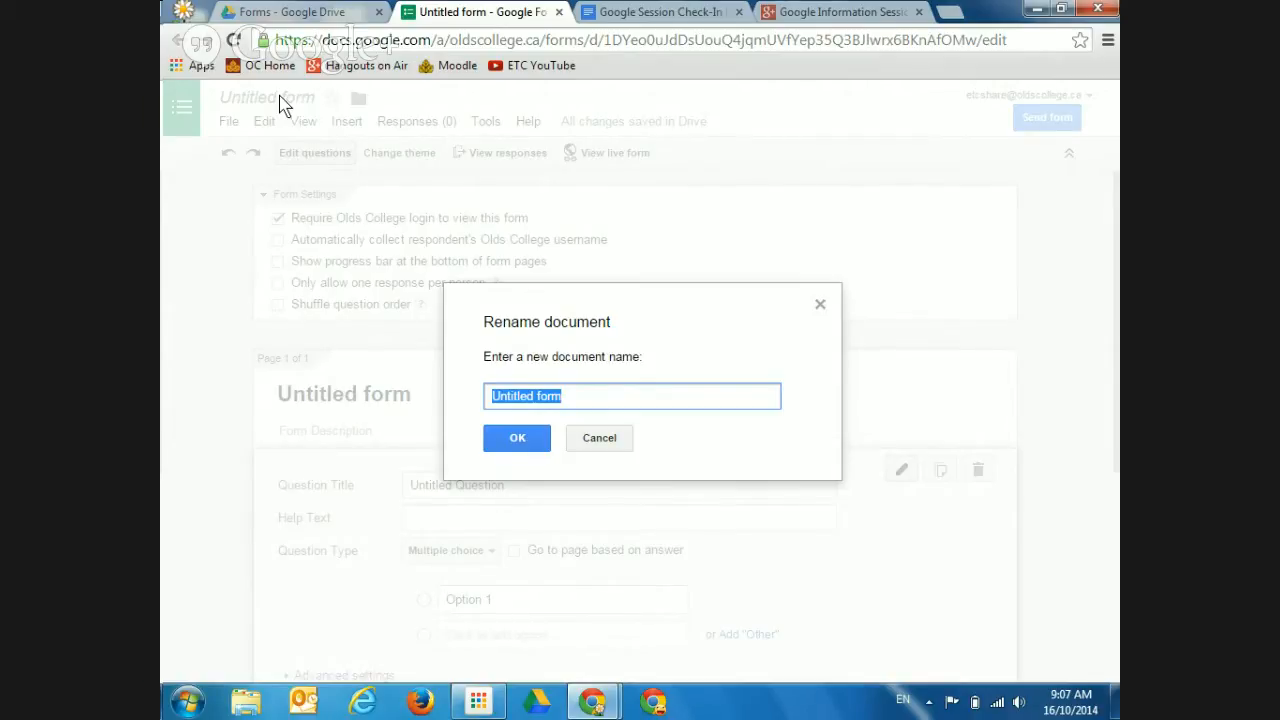
{"action": "type", "text": "Test for"}
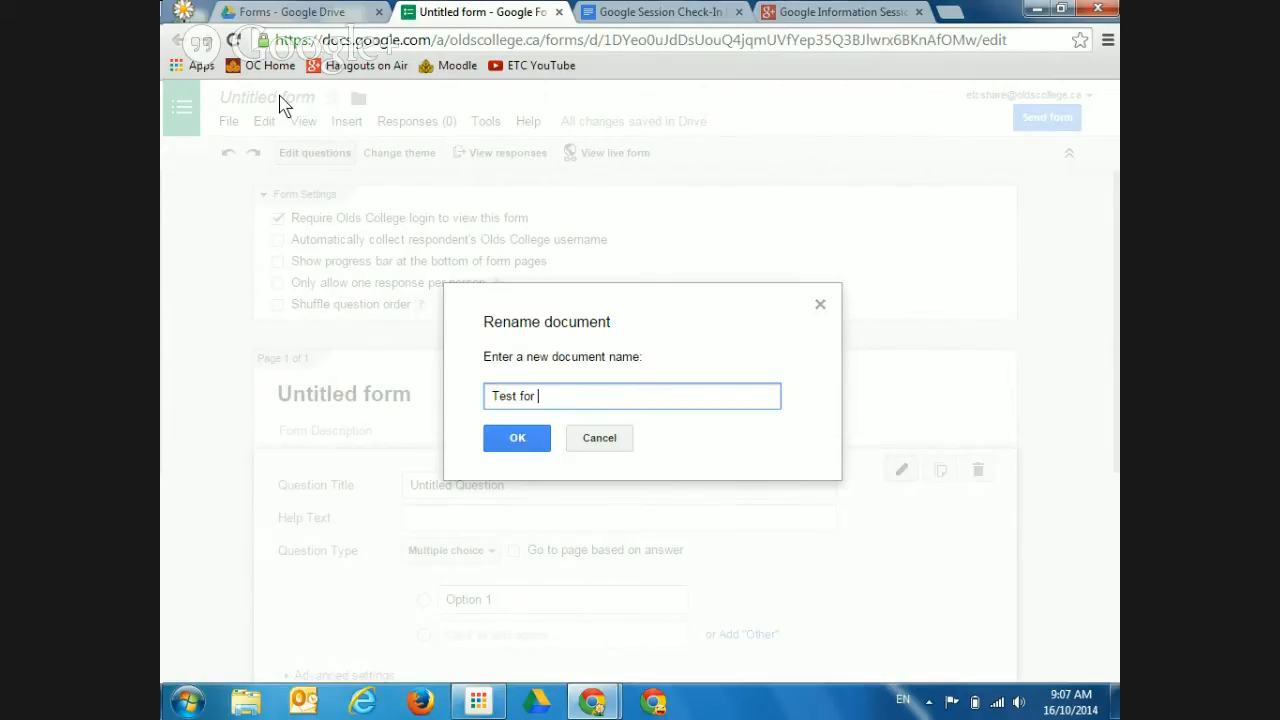
{"action": "key", "text": "BackSpace"}
{"action": "key", "text": "BackSpace"}
{"action": "key", "text": "BackSpace"}
{"action": "key", "text": "BackSpace"}
{"action": "type", "text": "Form for Thursday"}
{"action": "left_click", "coordinate": [517, 432]}
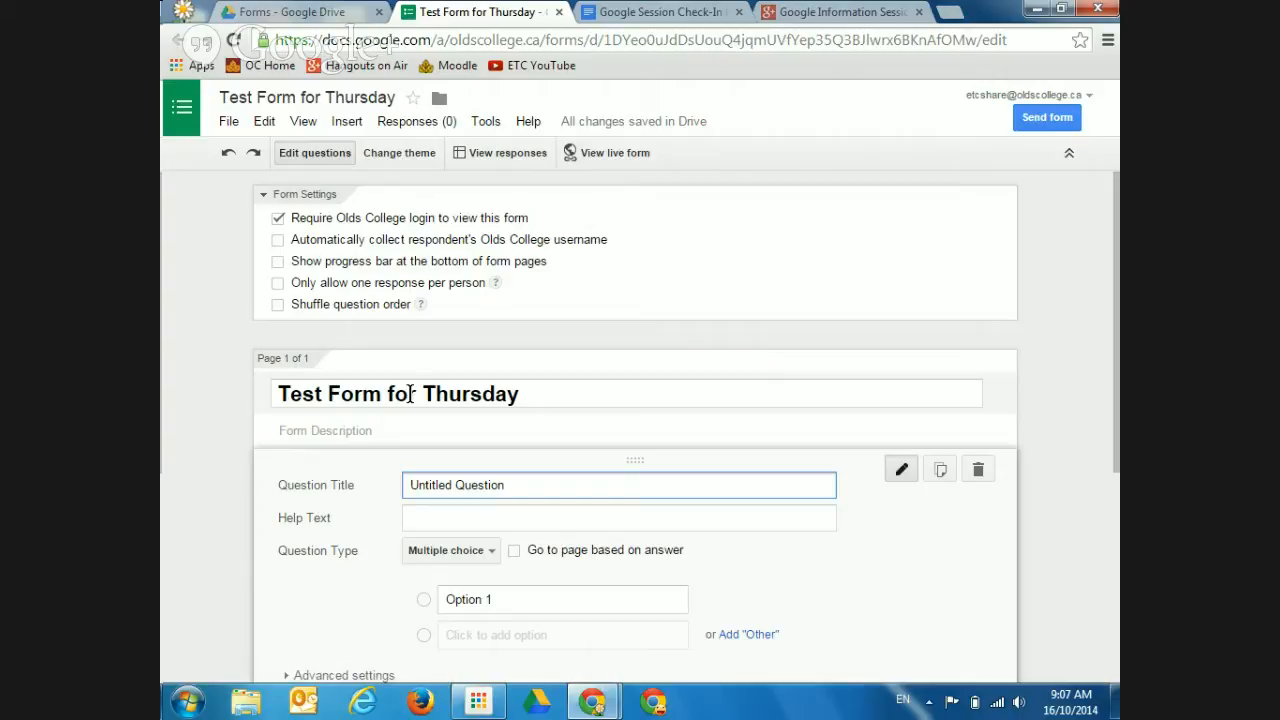
Trim 'for Thursday' from the form's heading, leaving 'Test Form', and show the theme choices
{"action": "left_click", "coordinate": [514, 397]}
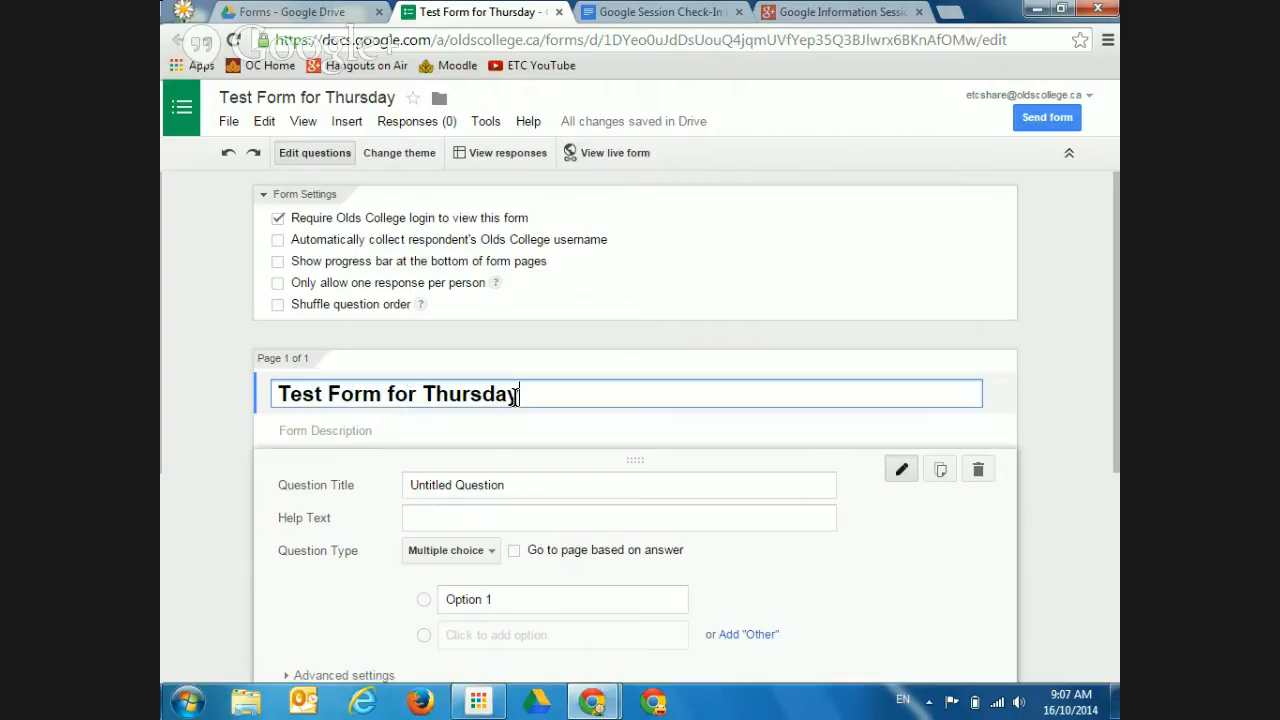
{"action": "key", "text": "BackSpace"}
{"action": "key", "text": "BackSpace"}
{"action": "key", "text": "BackSpace"}
{"action": "key", "text": "BackSpace"}
{"action": "key", "text": "BackSpace"}
{"action": "key", "text": "BackSpace"}
{"action": "key", "text": "BackSpace"}
{"action": "key", "text": "BackSpace"}
{"action": "key", "text": "BackSpace"}
{"action": "key", "text": "BackSpace"}
{"action": "key", "text": "BackSpace"}
{"action": "key", "text": "BackSpace"}
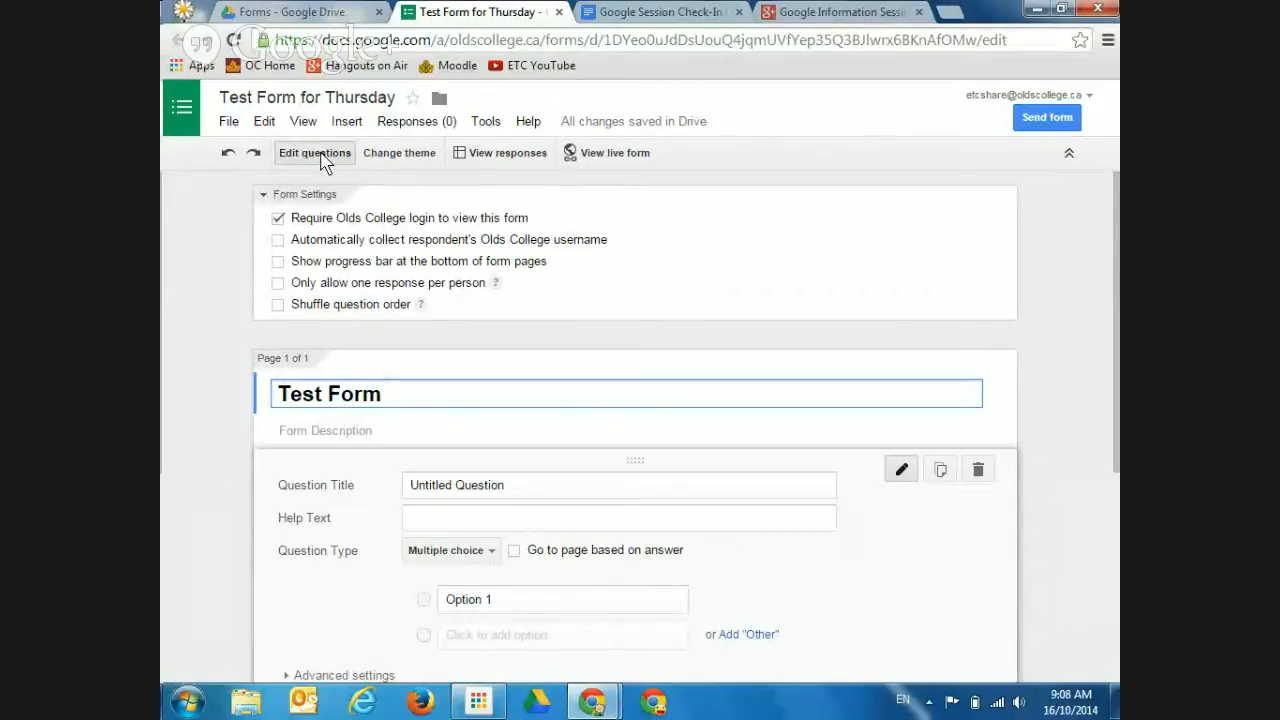
{"action": "left_click", "coordinate": [405, 154]}
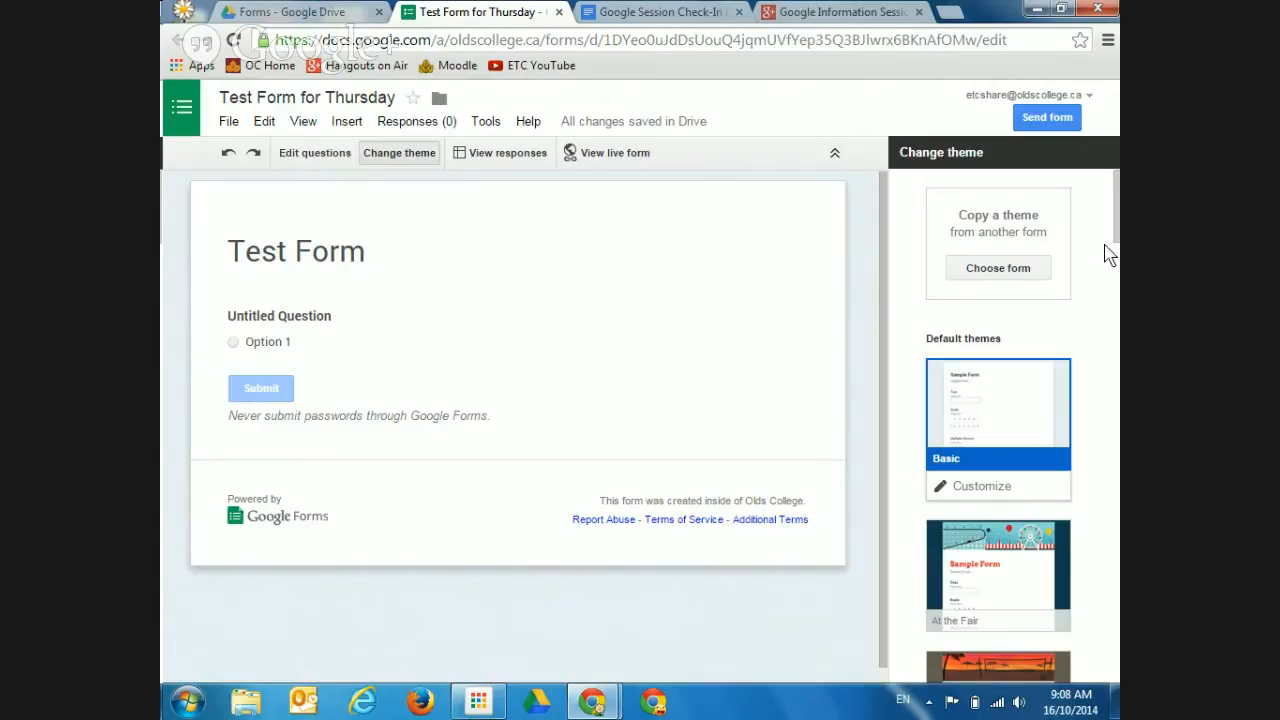
Find the Pennant Banner theme in the theme list and apply it to the form
{"action": "left_click_drag", "start_coordinate": [1117, 229], "coordinate": [1086, 335]}
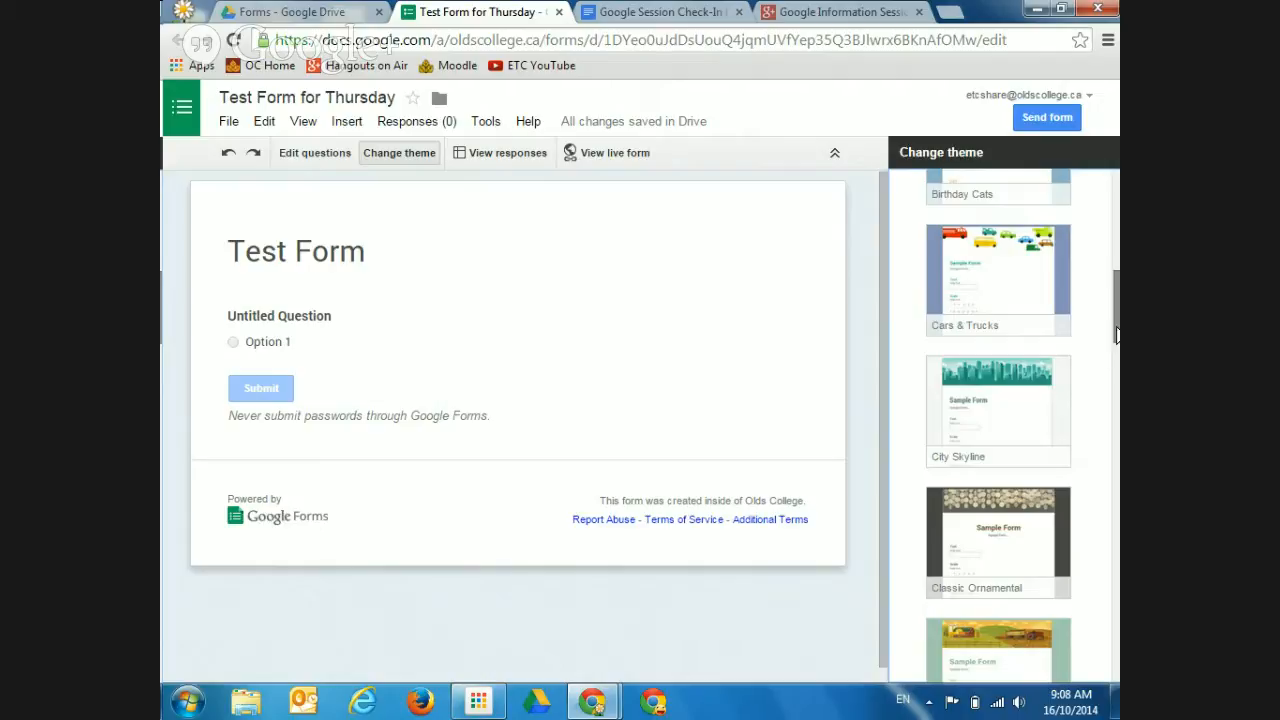
{"action": "left_click_drag", "start_coordinate": [1112, 345], "coordinate": [1103, 509]}
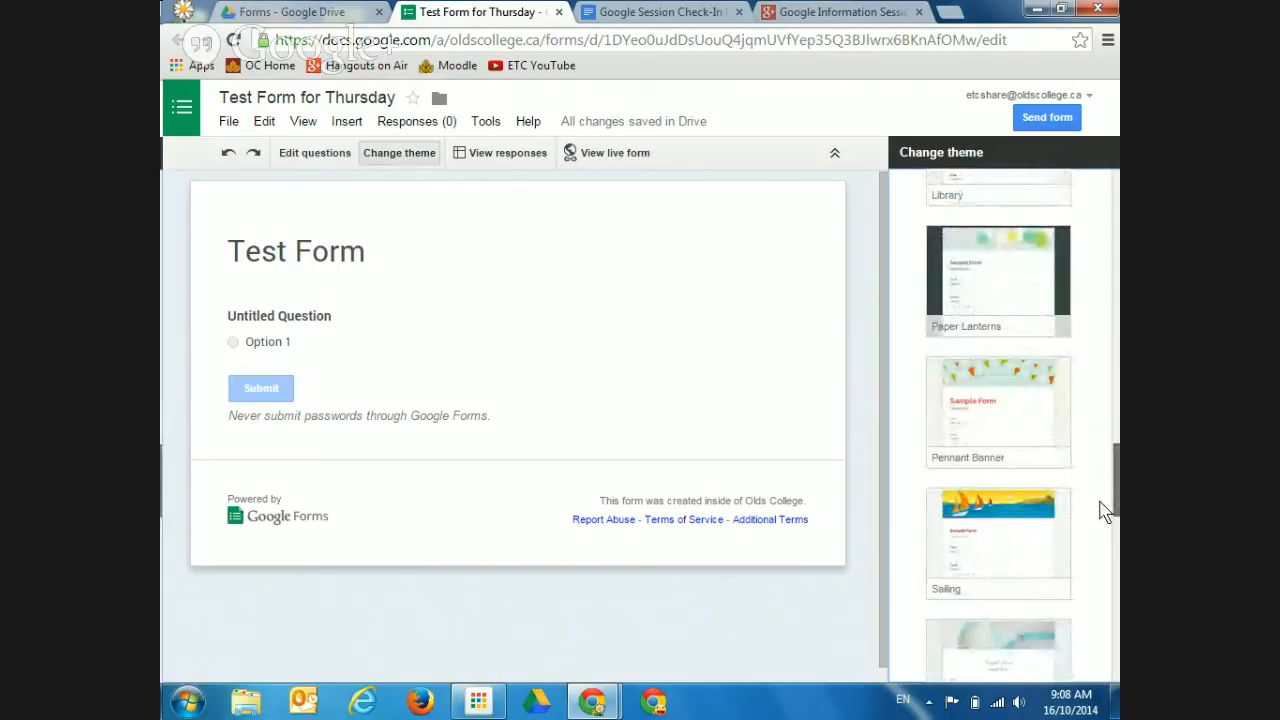
{"action": "left_click", "coordinate": [1025, 427]}
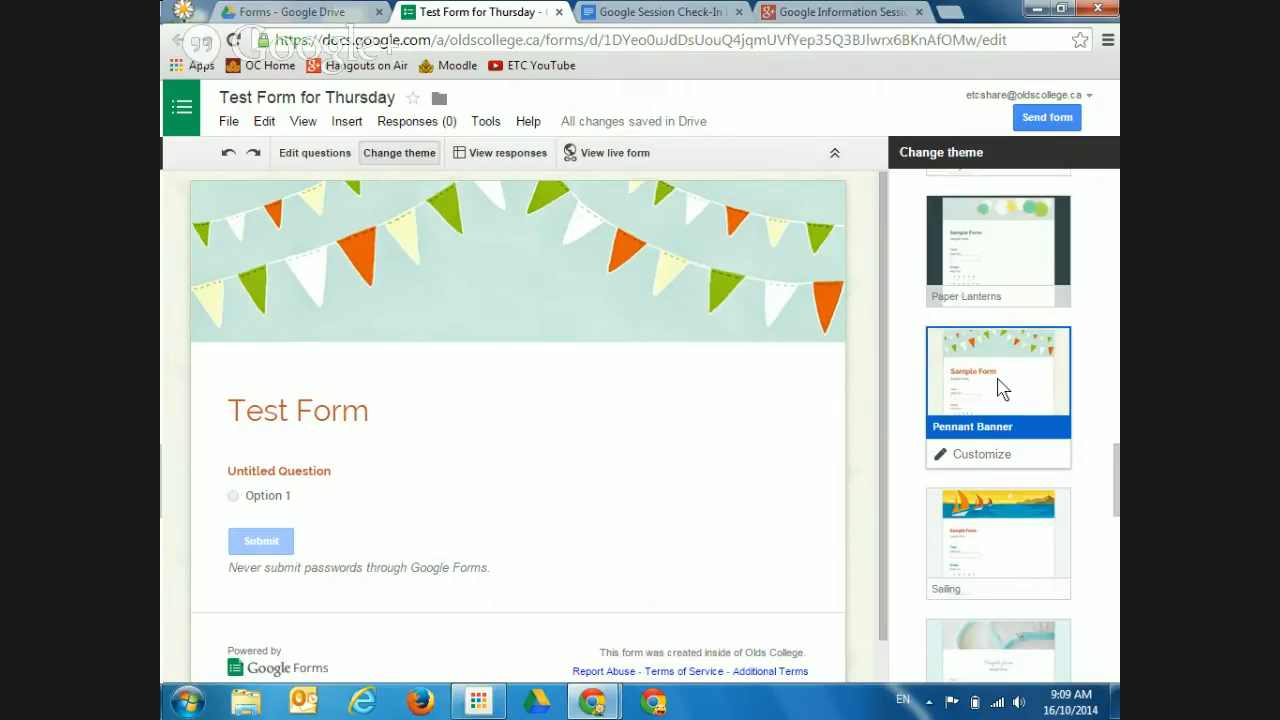
Expand Pennant Banner's Header image, Title and Description settings and left-align the title
{"action": "left_click", "coordinate": [969, 458]}
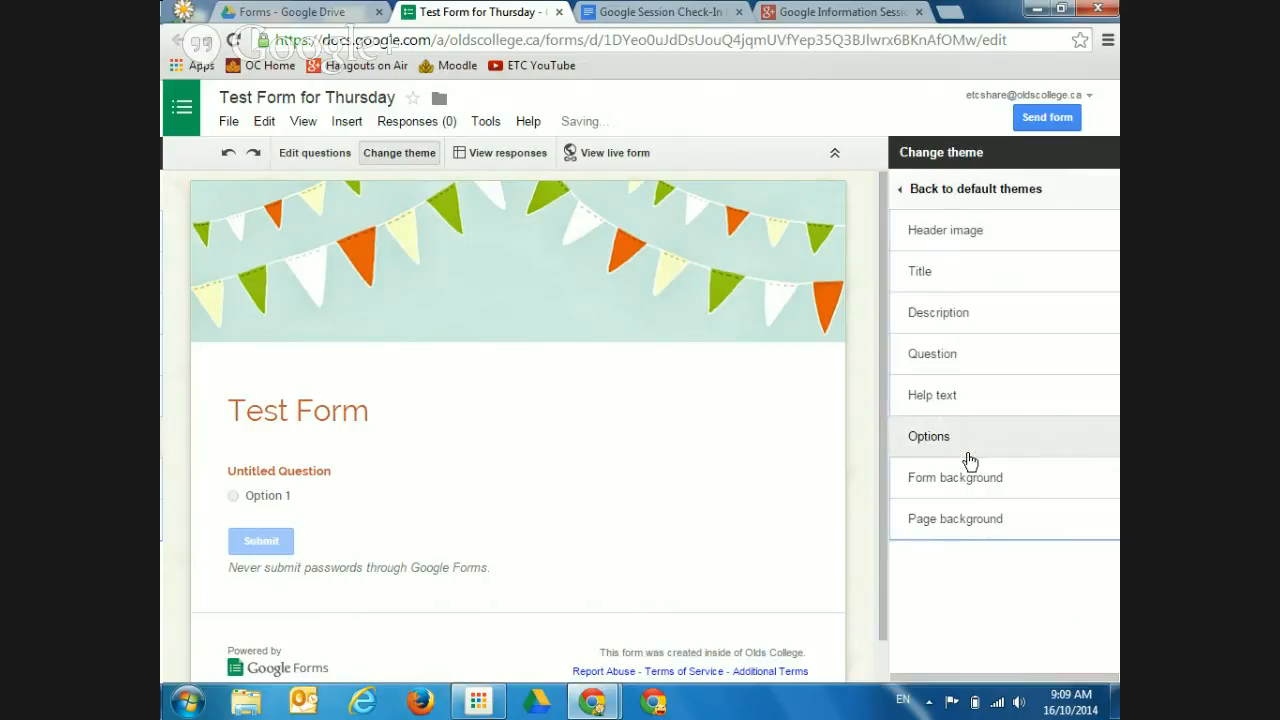
{"action": "left_click", "coordinate": [977, 240]}
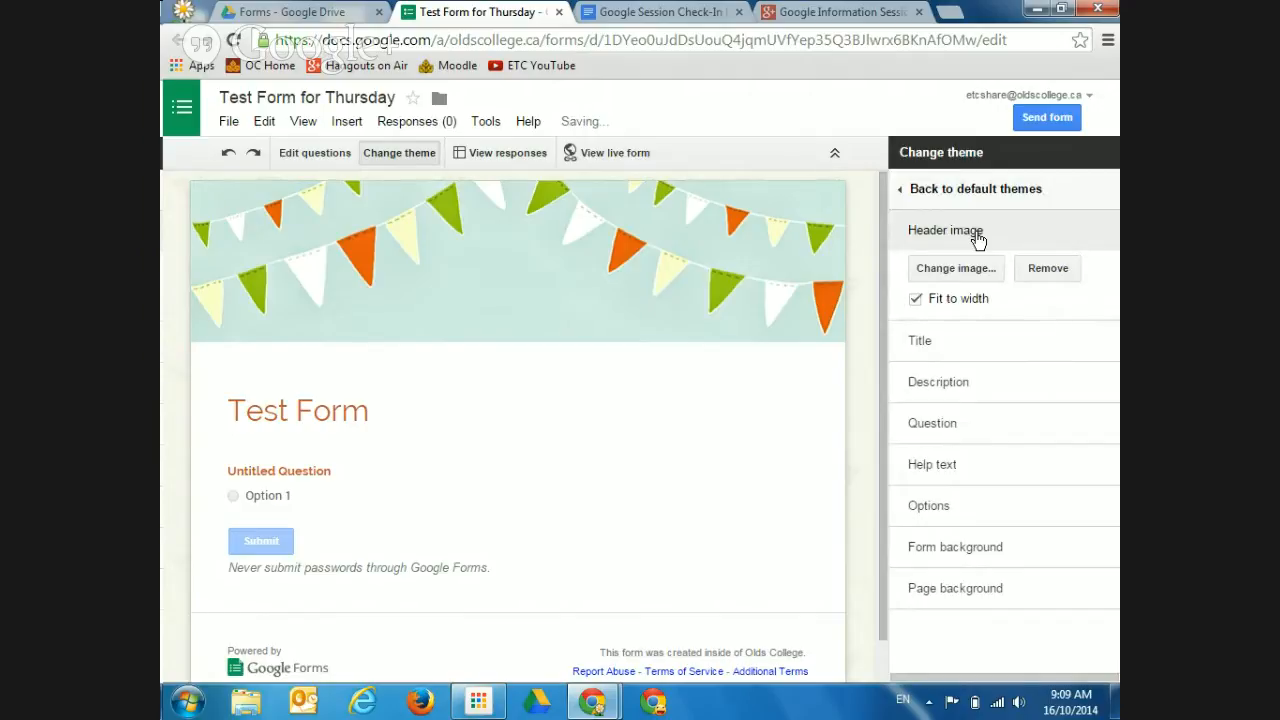
{"action": "left_click", "coordinate": [920, 345]}
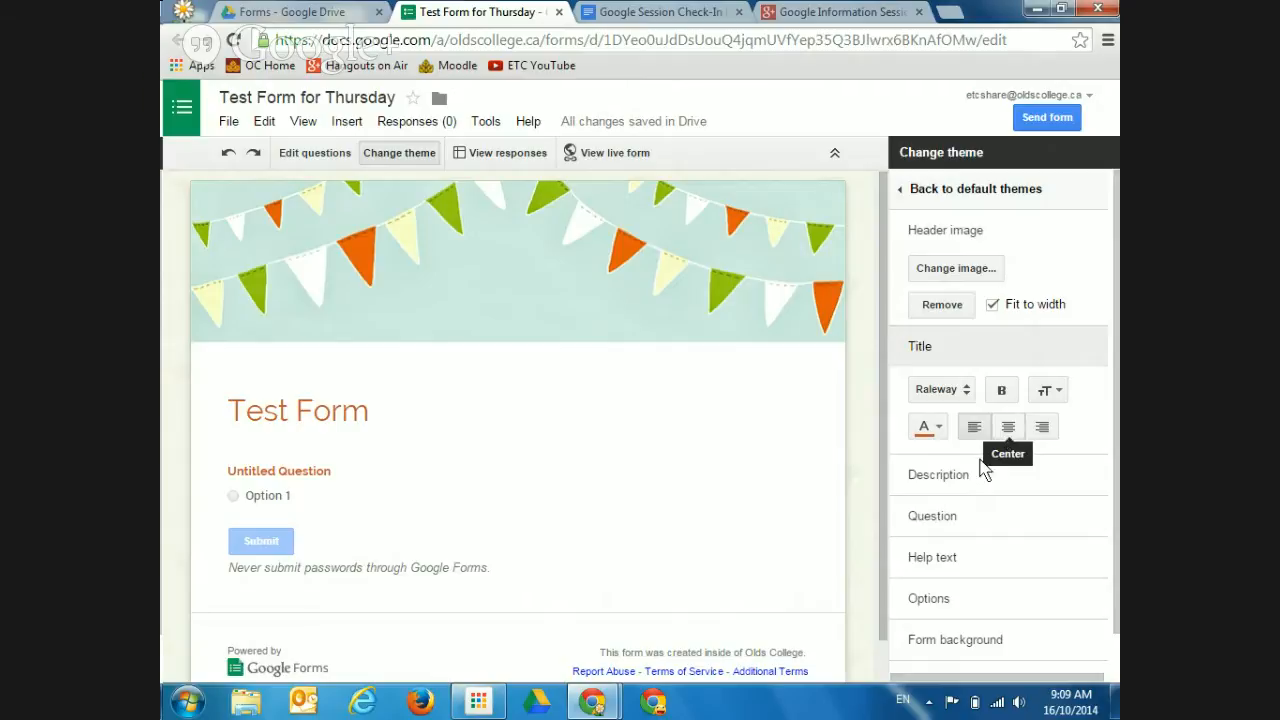
{"action": "left_click", "coordinate": [950, 480]}
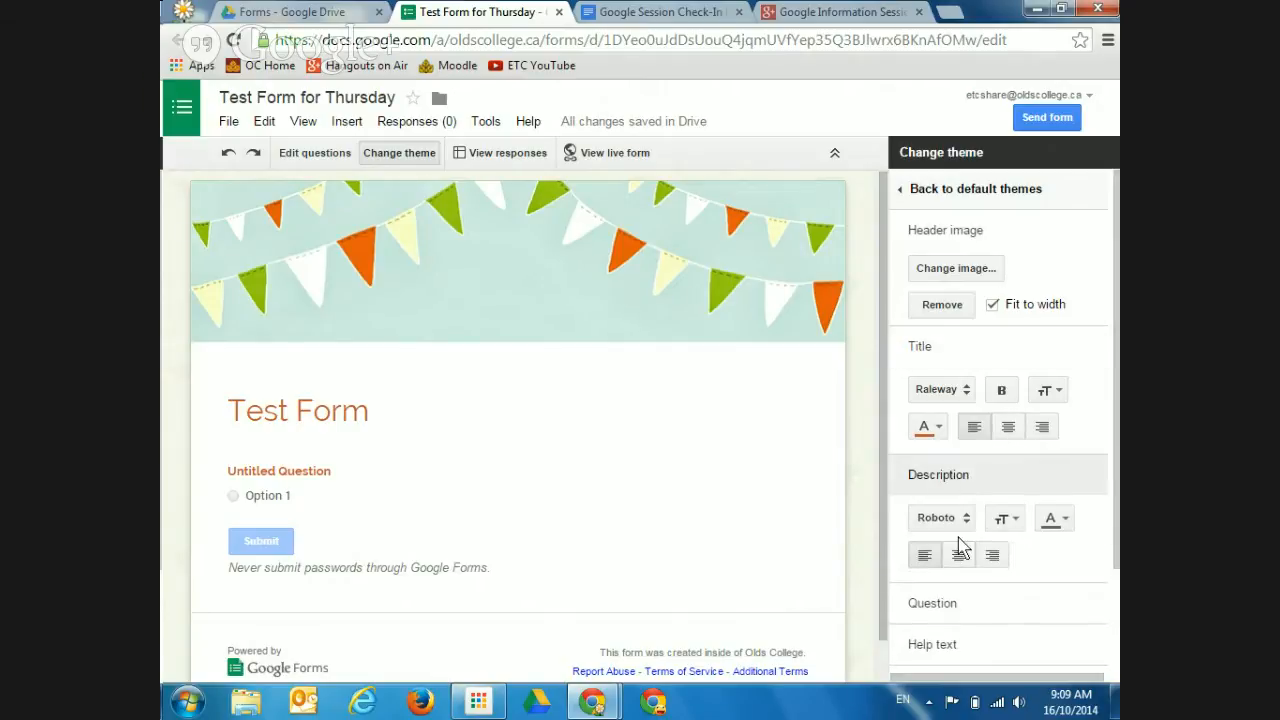
{"action": "left_click_drag", "start_coordinate": [1114, 408], "coordinate": [1103, 506]}
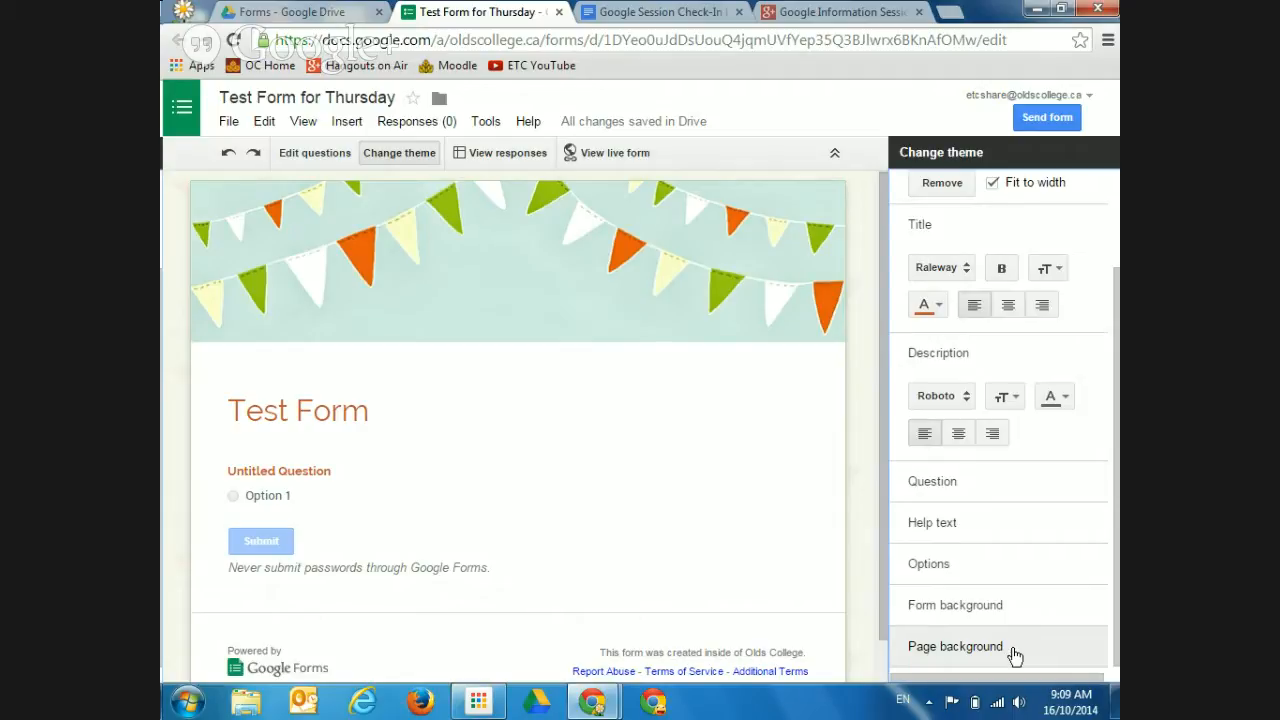
{"action": "left_click", "coordinate": [968, 305]}
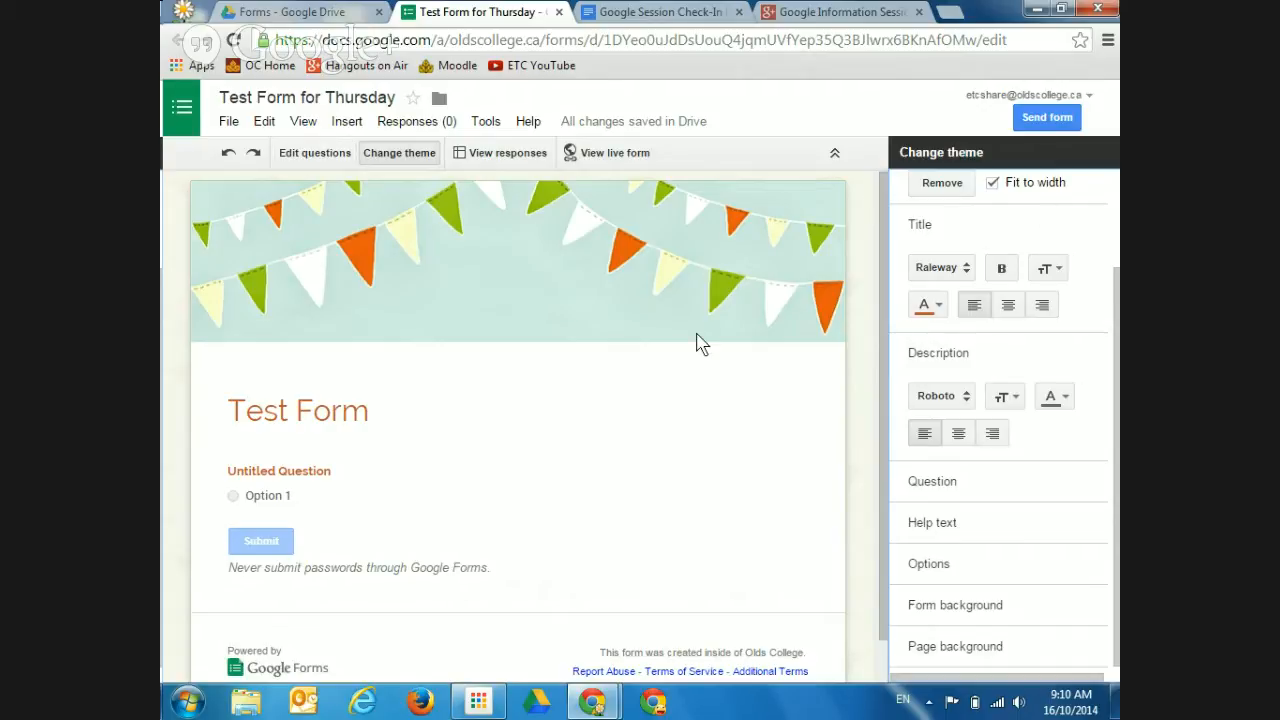
{"action": "left_click", "coordinate": [313, 153]}
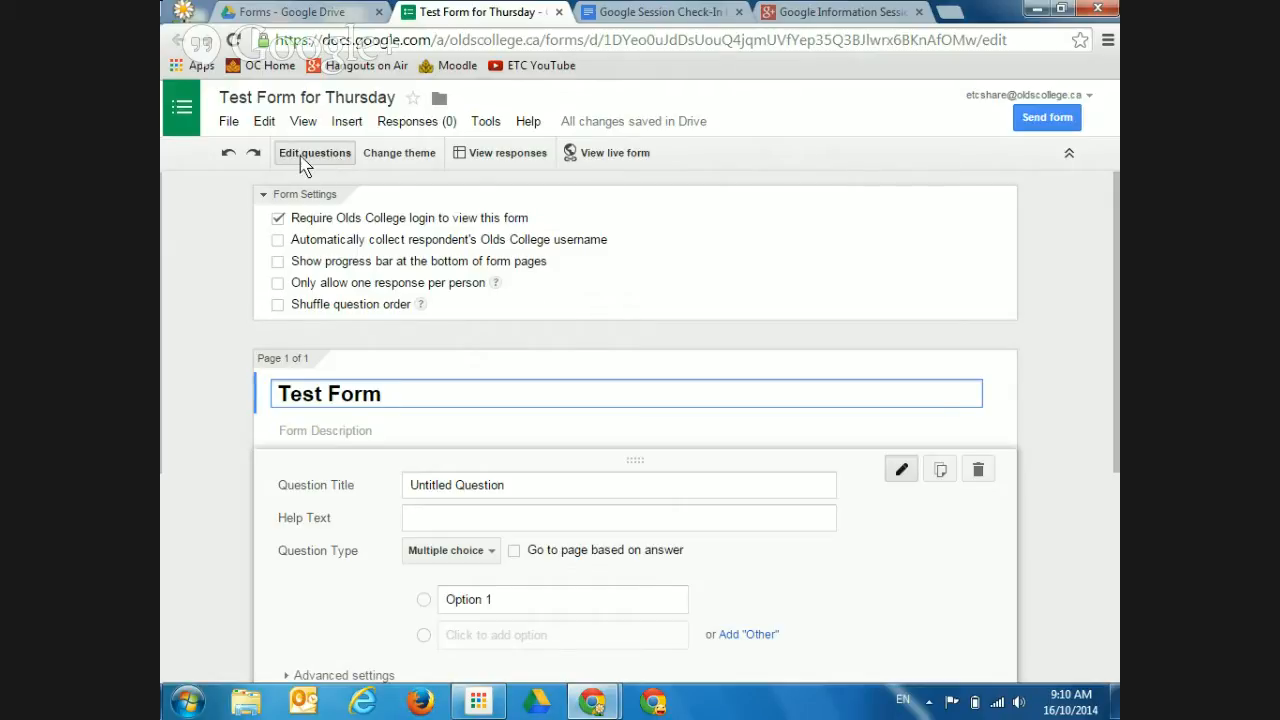
{"action": "left_click", "coordinate": [382, 158]}
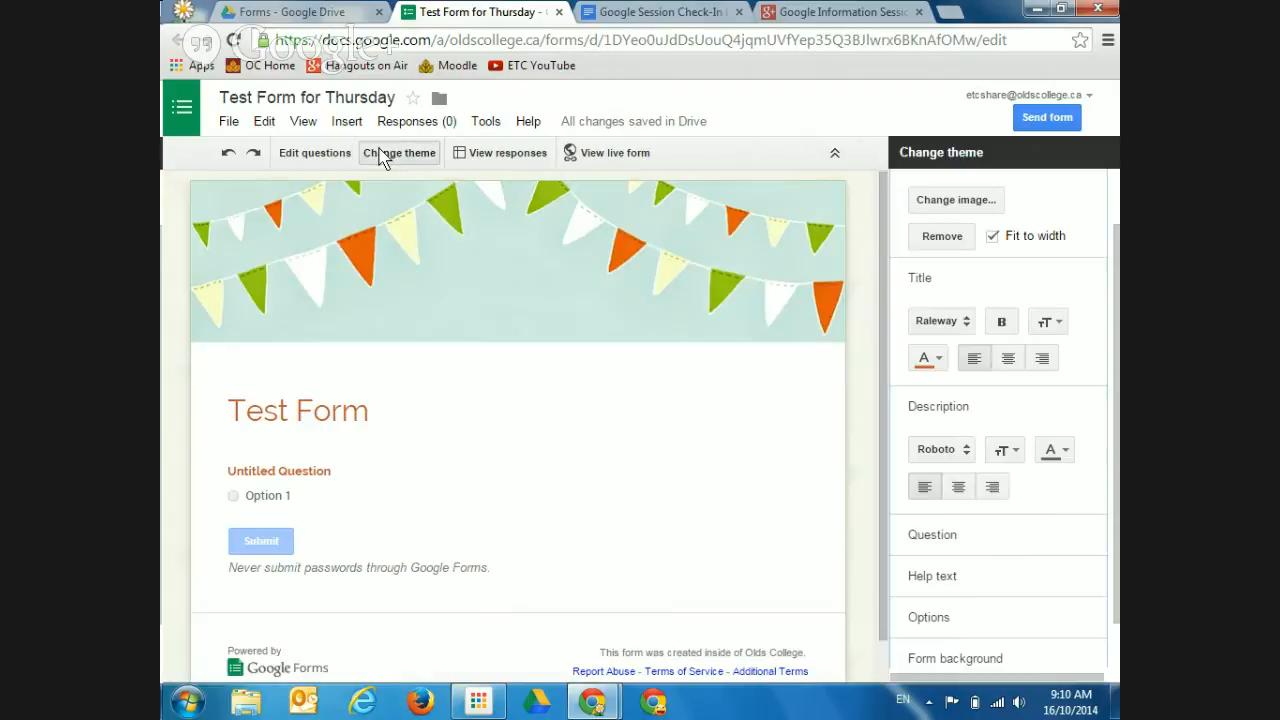
{"action": "left_click", "coordinate": [323, 161]}
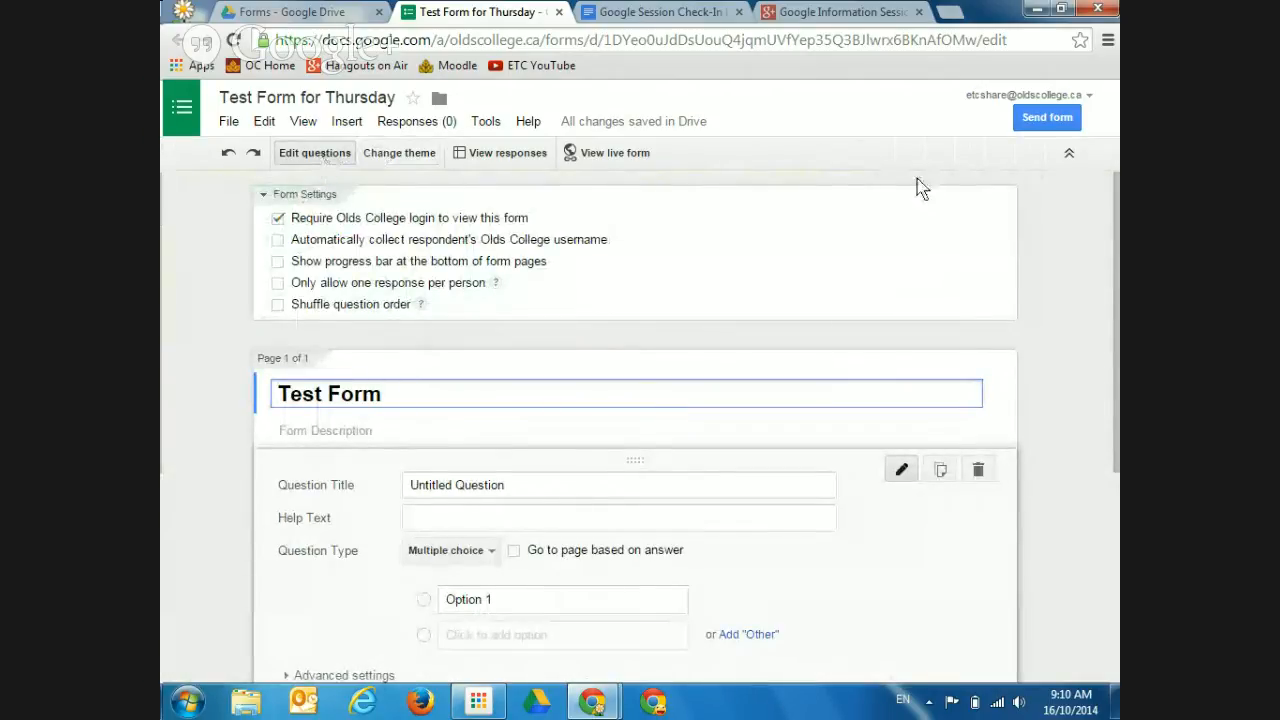
{"action": "mouse_move", "coordinate": [1116, 233]}
{"action": "left_mouse_down"}
{"action": "mouse_move", "coordinate": [1108, 241]}
{"action": "mouse_move", "coordinate": [1110, 227]}
{"action": "left_mouse_up"}
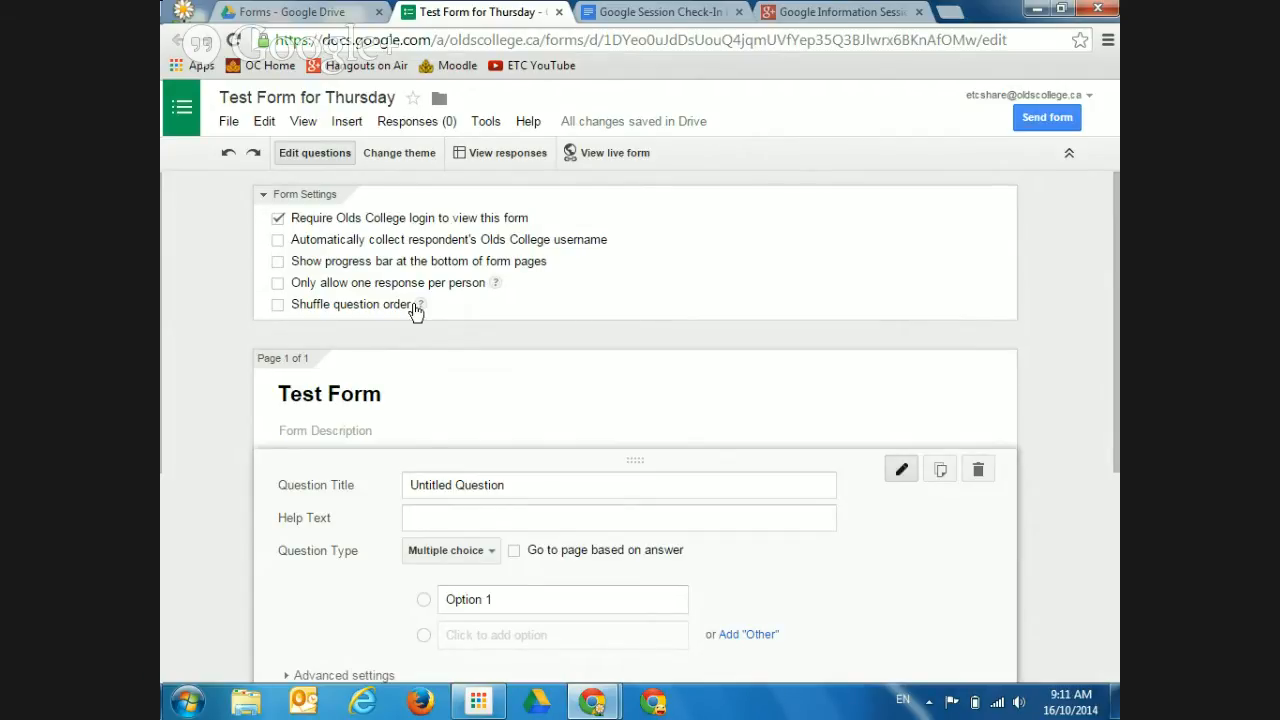
{"action": "left_click", "coordinate": [277, 220]}
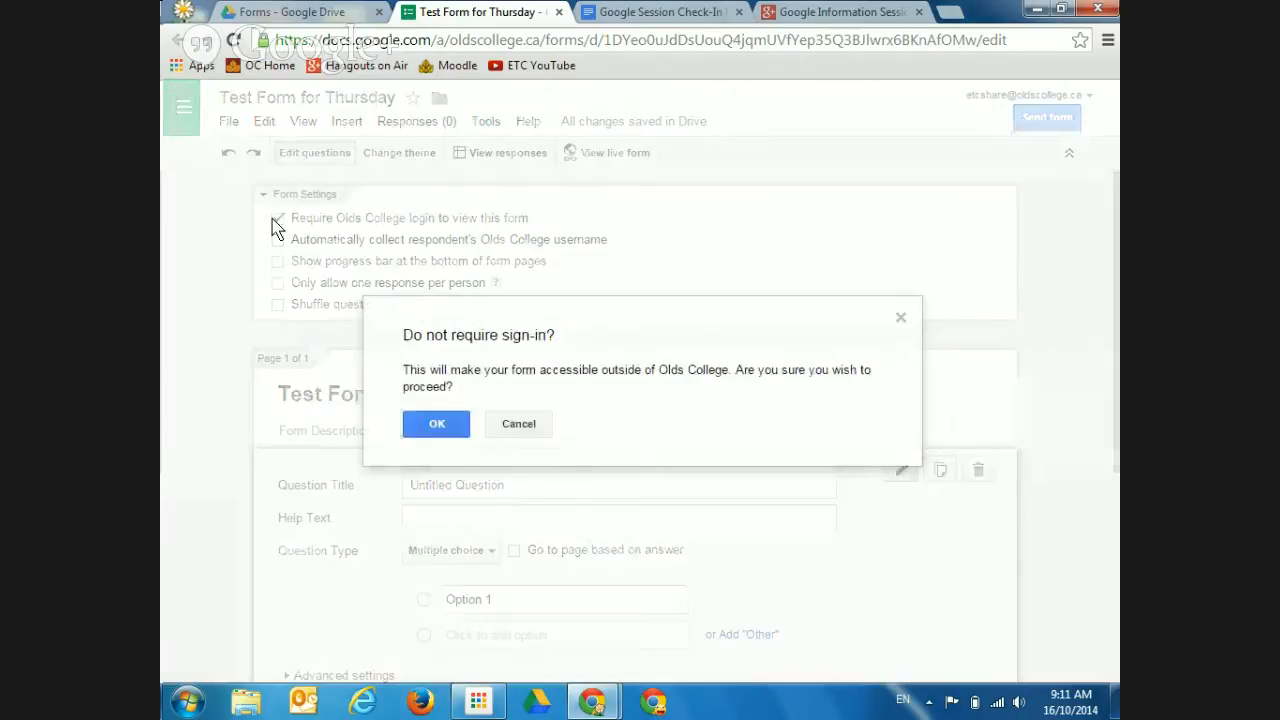
{"action": "left_click", "coordinate": [436, 430]}
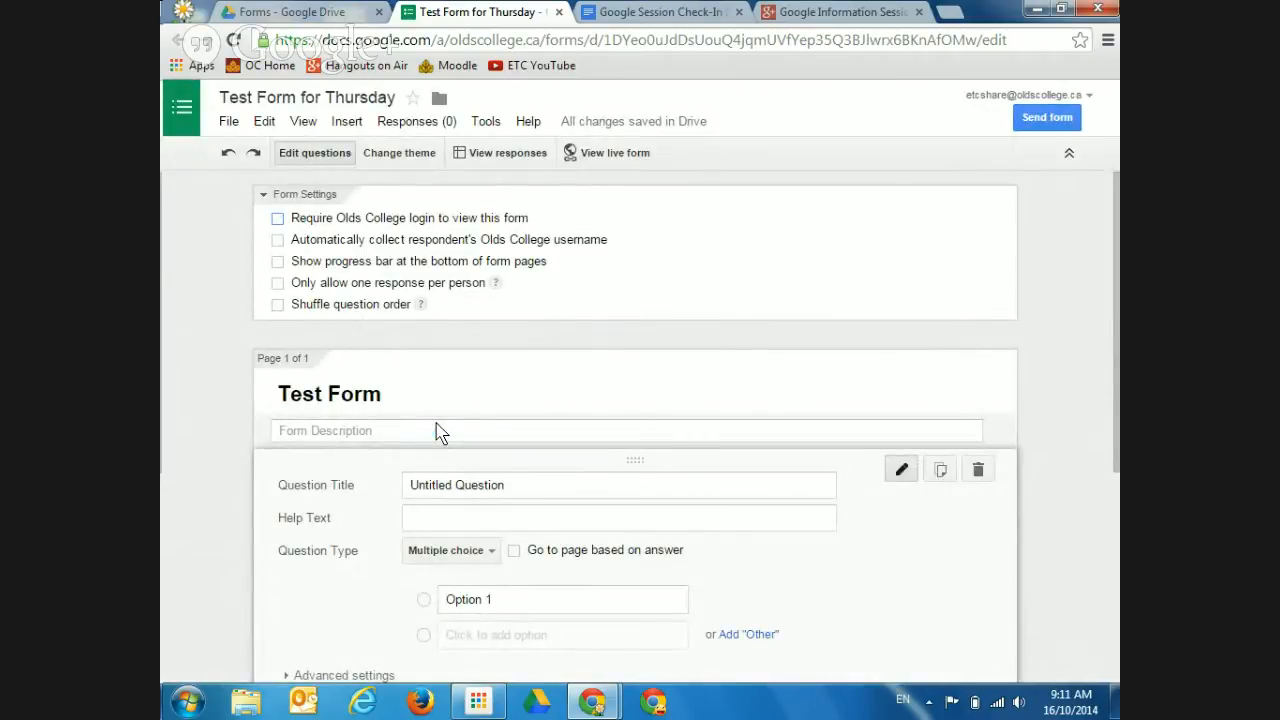
{"action": "left_click", "coordinate": [277, 219]}
Turn on username collection, the progress bar and the one-response-per-person limit
{"action": "left_click", "coordinate": [278, 242]}
{"action": "left_click", "coordinate": [277, 241]}
{"action": "left_click", "coordinate": [277, 241]}
{"action": "left_click", "coordinate": [278, 262]}
{"action": "left_click", "coordinate": [278, 285]}
Uncheck one response per person, progress bar, username collection and Require Olds College login
{"action": "mouse_move", "coordinate": [491, 285]}
{"action": "left_click", "coordinate": [279, 284]}
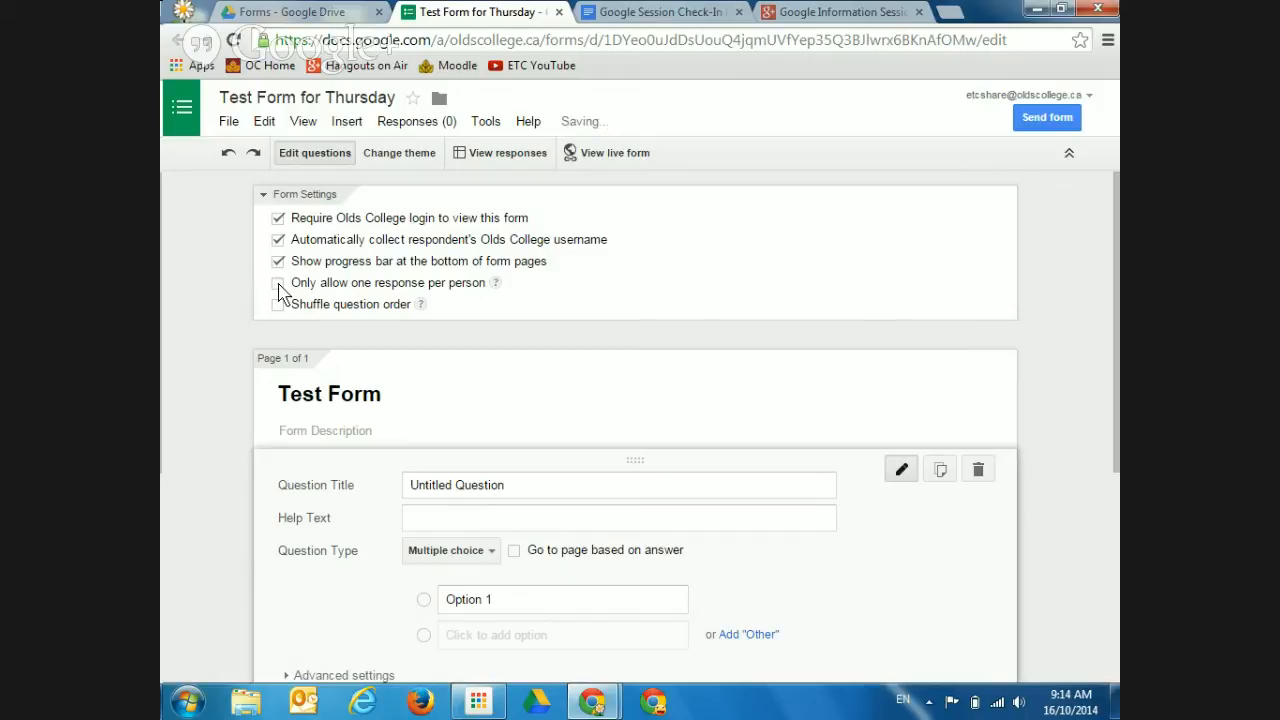
{"action": "left_click", "coordinate": [281, 263]}
{"action": "left_click", "coordinate": [278, 240]}
{"action": "left_click", "coordinate": [278, 219]}
{"action": "left_click", "coordinate": [279, 242]}
{"action": "left_click", "coordinate": [275, 222]}
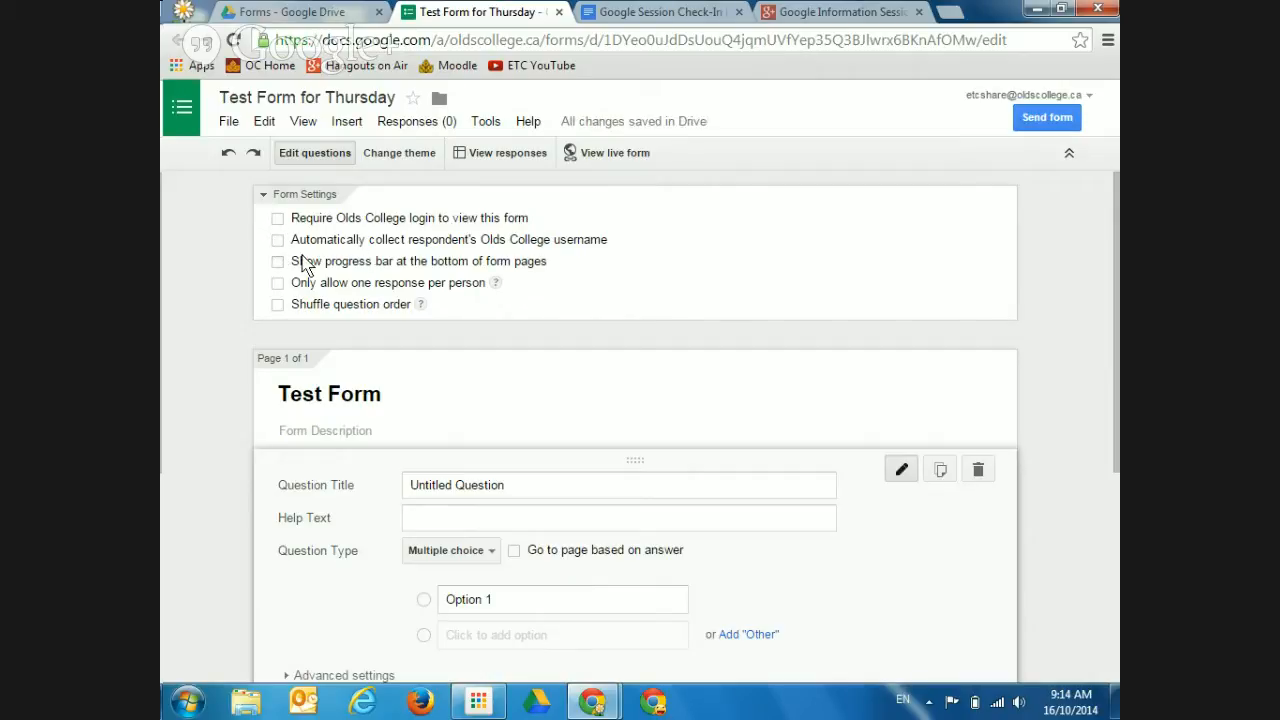
{"action": "left_click", "coordinate": [277, 241]}
{"action": "left_click", "coordinate": [275, 240]}
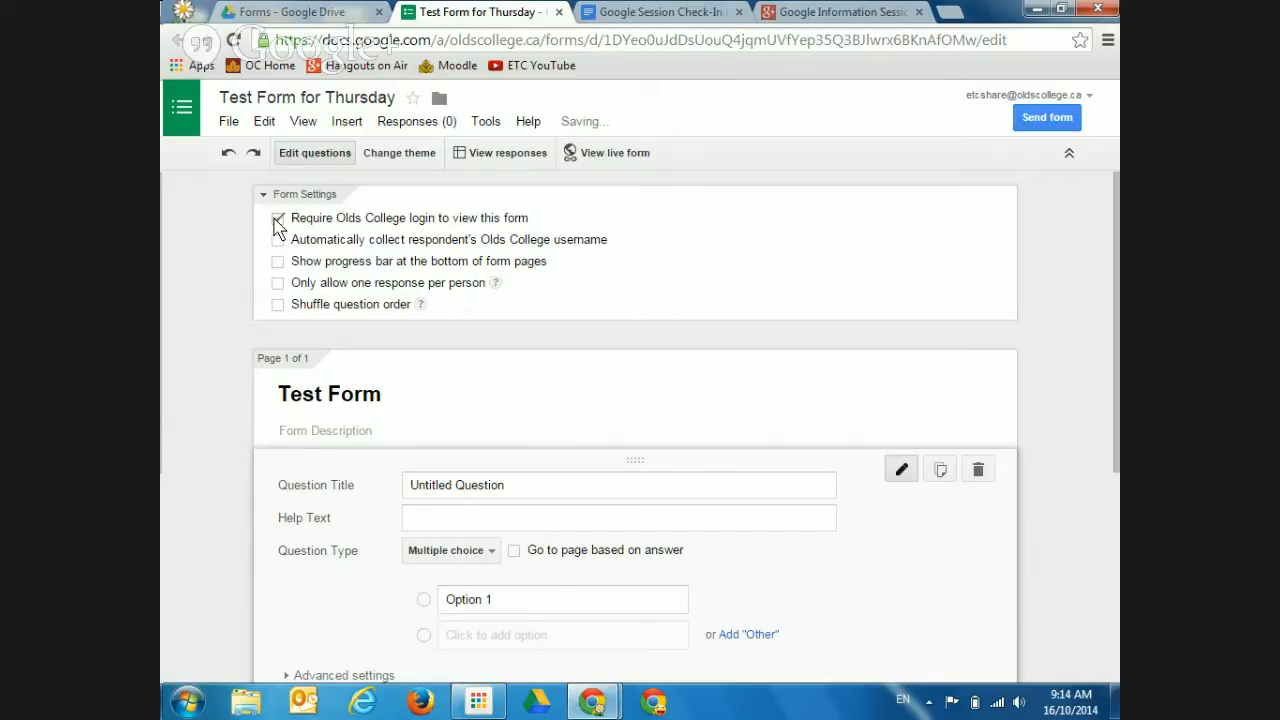
{"action": "left_click", "coordinate": [277, 218]}
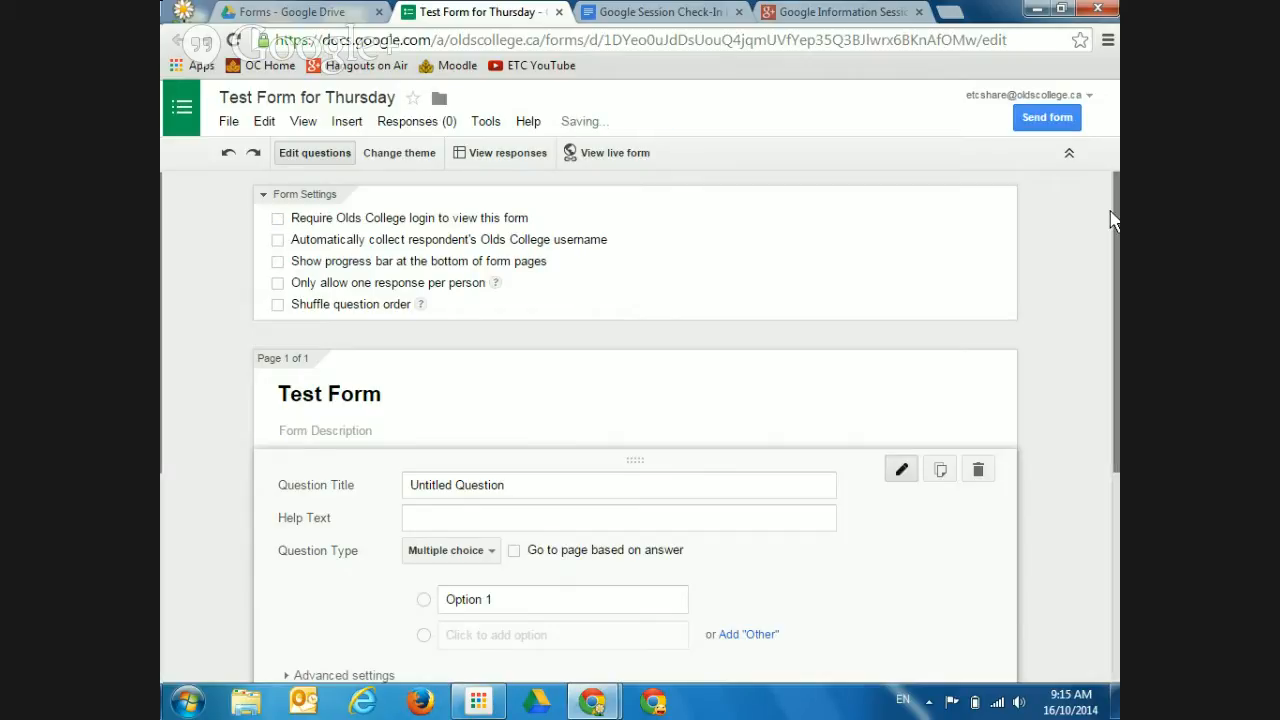
Scroll down to the first question and erase its 'Untitled Question' title
{"action": "mouse_move", "coordinate": [1117, 228]}
{"action": "left_mouse_down"}
{"action": "mouse_move", "coordinate": [1117, 253]}
{"action": "mouse_move", "coordinate": [1117, 230]}
{"action": "left_mouse_up"}
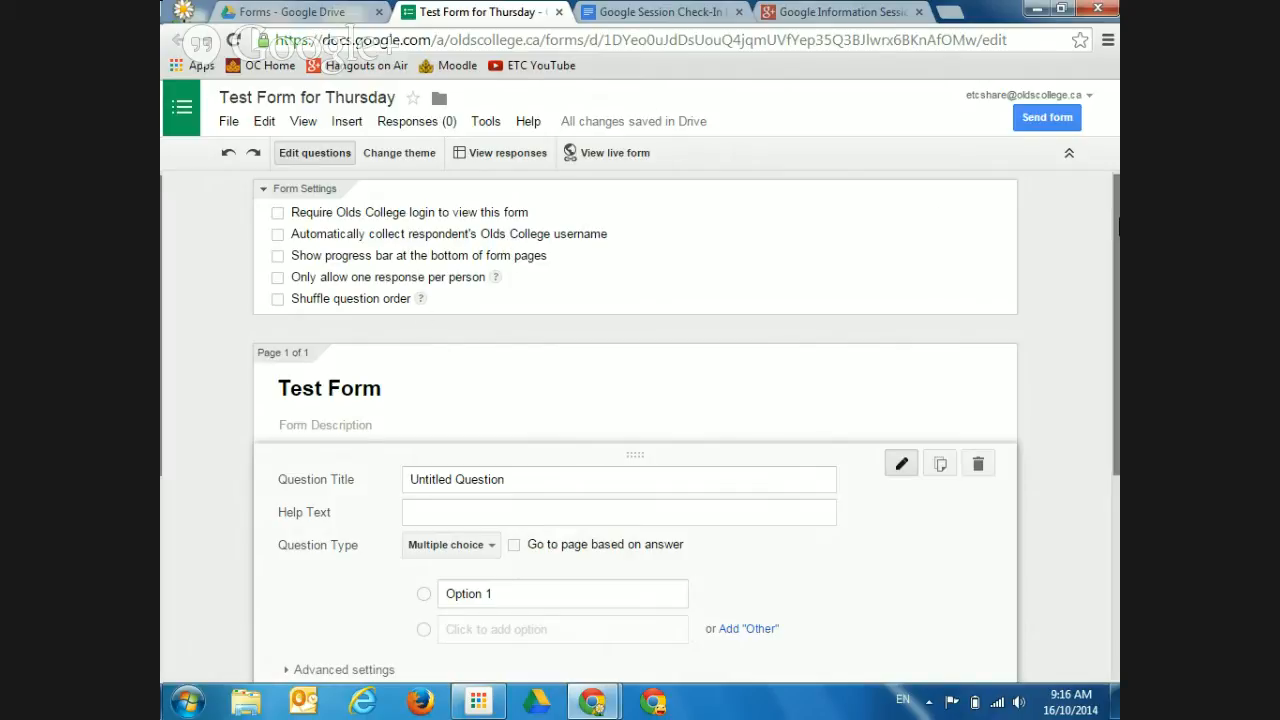
{"action": "left_click_drag", "start_coordinate": [1115, 232], "coordinate": [1115, 249]}
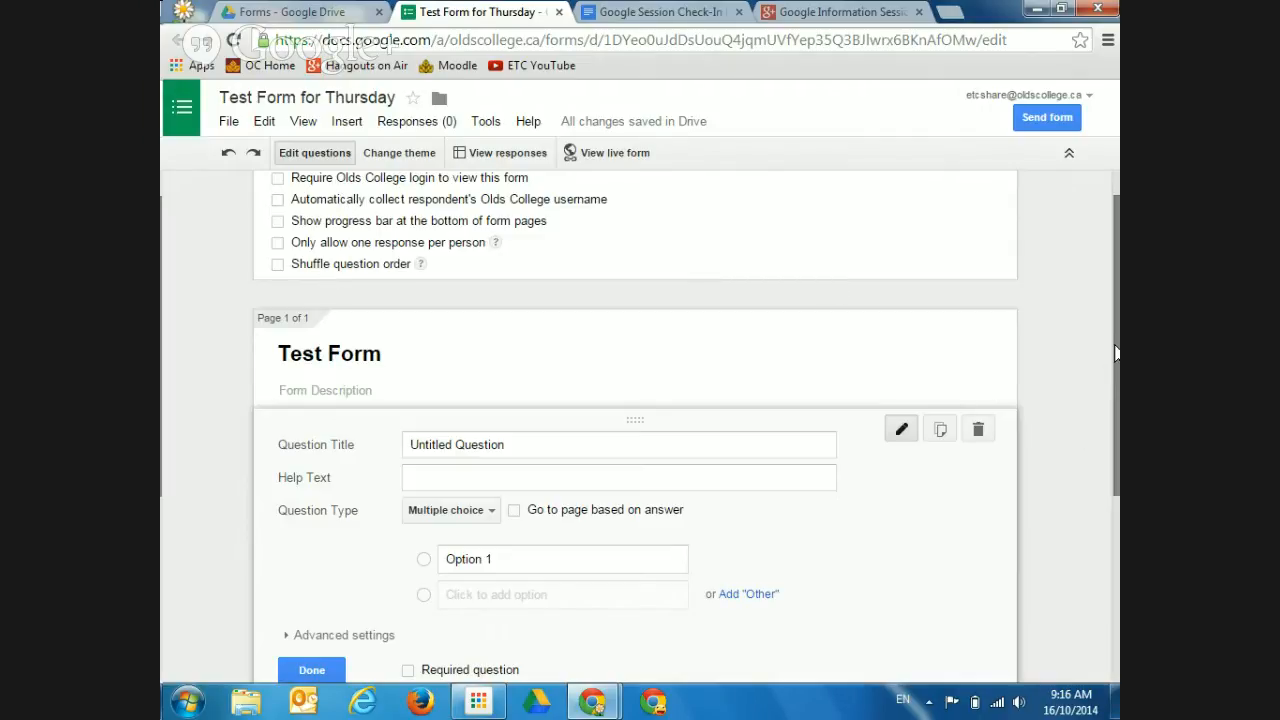
{"action": "left_click_drag", "start_coordinate": [1115, 352], "coordinate": [1108, 430]}
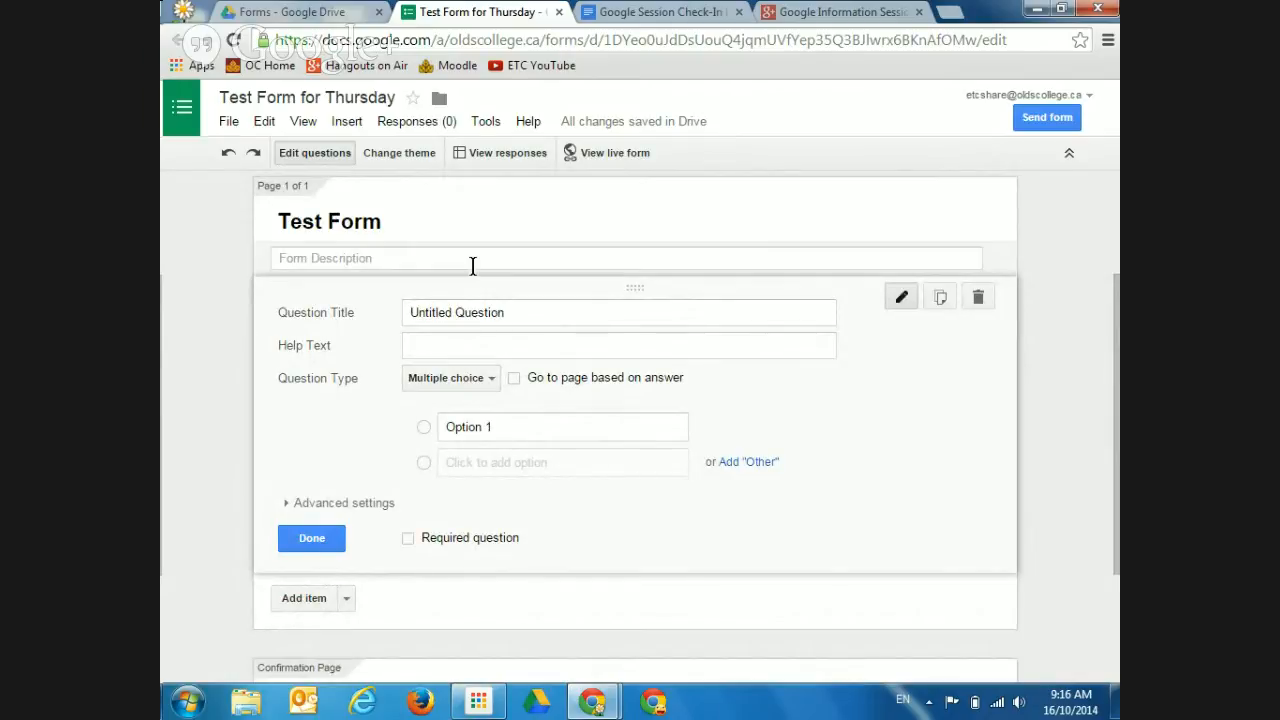
{"action": "left_click", "coordinate": [504, 311]}
{"action": "key", "text": "BackSpace"}
{"action": "key", "text": "BackSpace"}
{"action": "key", "text": "BackSpace"}
{"action": "key", "text": "BackSpace"}
{"action": "key", "text": "BackSpace"}
{"action": "key", "text": "BackSpace"}
{"action": "key", "text": "BackSpace"}
{"action": "key", "text": "BackSpace"}
{"action": "key", "text": "BackSpace"}
{"action": "key", "text": "BackSpace"}
{"action": "key", "text": "BackSpace"}
{"action": "key", "text": "BackSpace"}
{"action": "key", "text": "BackSpace"}
{"action": "key", "text": "BackSpace"}
{"action": "key", "text": "BackSpace"}
{"action": "key", "text": "BackSpace"}
{"action": "key", "text": "BackSpace"}
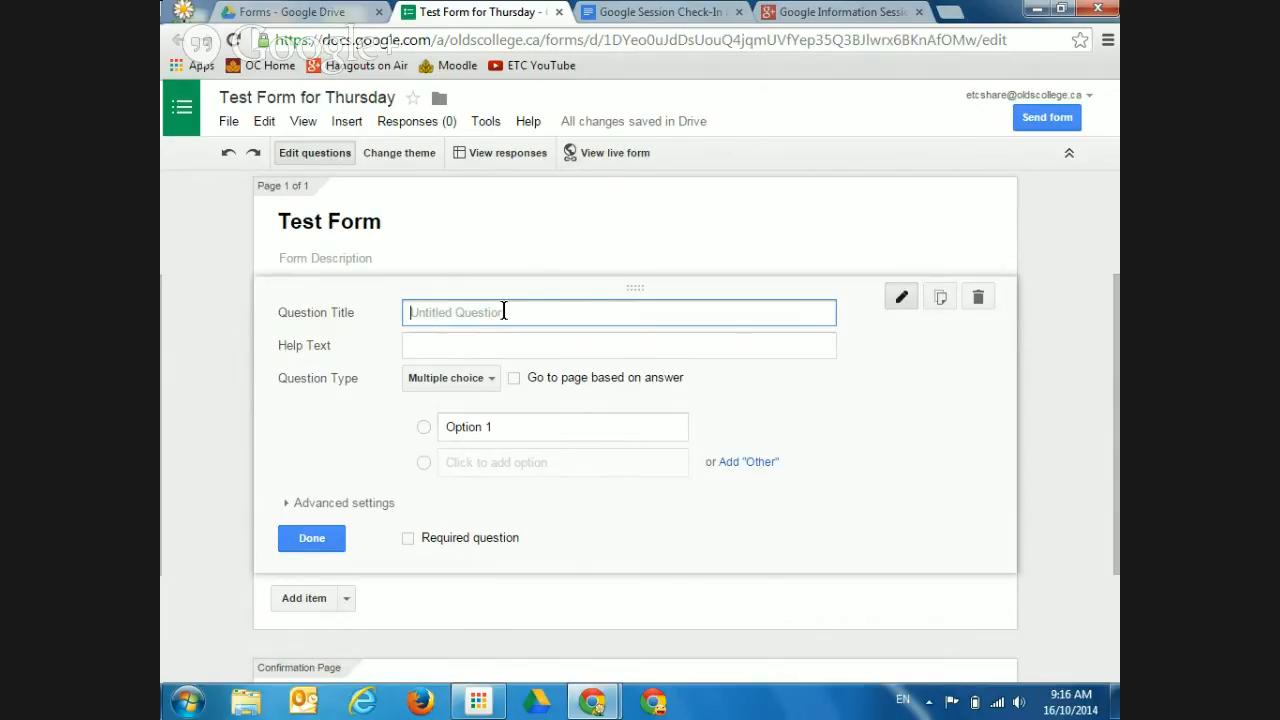
Enter 'What is the weather like today?' as the first question's title
{"action": "type", "text": "What is the weather link"}
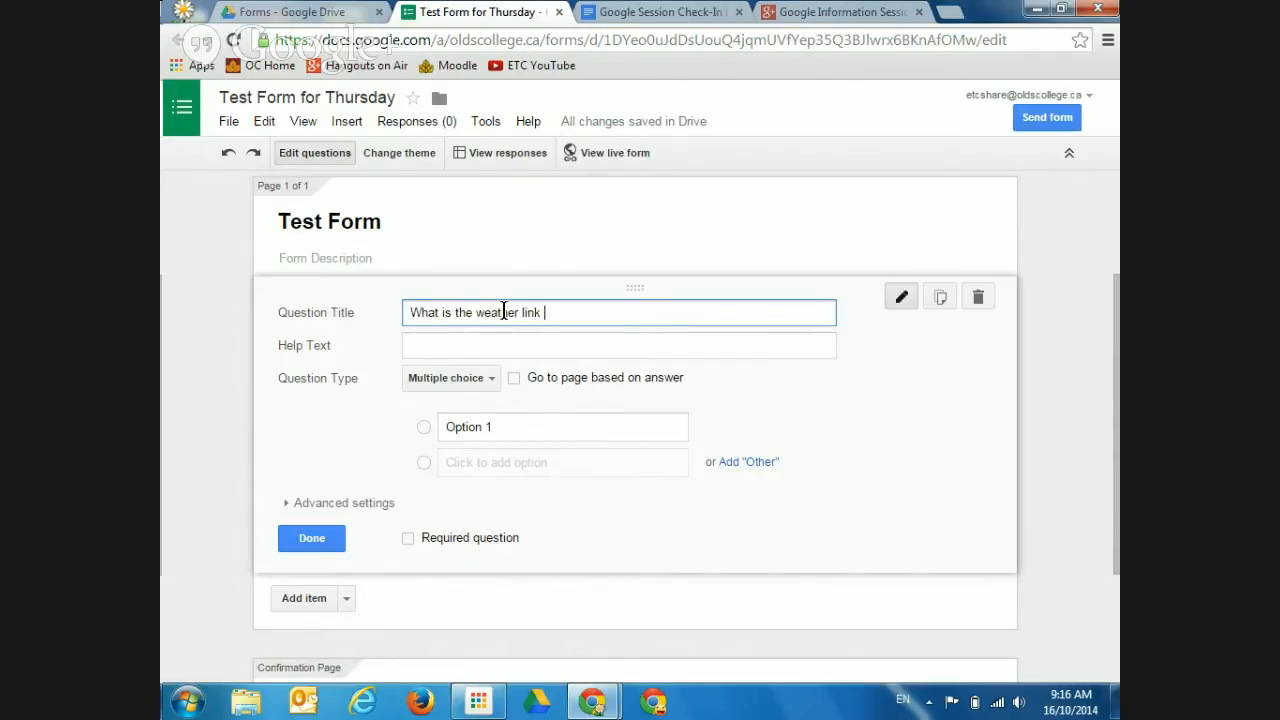
{"action": "key", "text": "BackSpace"}
{"action": "key", "text": "BackSpace"}
{"action": "key", "text": "BackSpace"}
{"action": "type", "text": "ke today?"}
Try 'Go to page based on answer' on the weather question, then switch it back off
{"action": "left_click", "coordinate": [512, 380]}
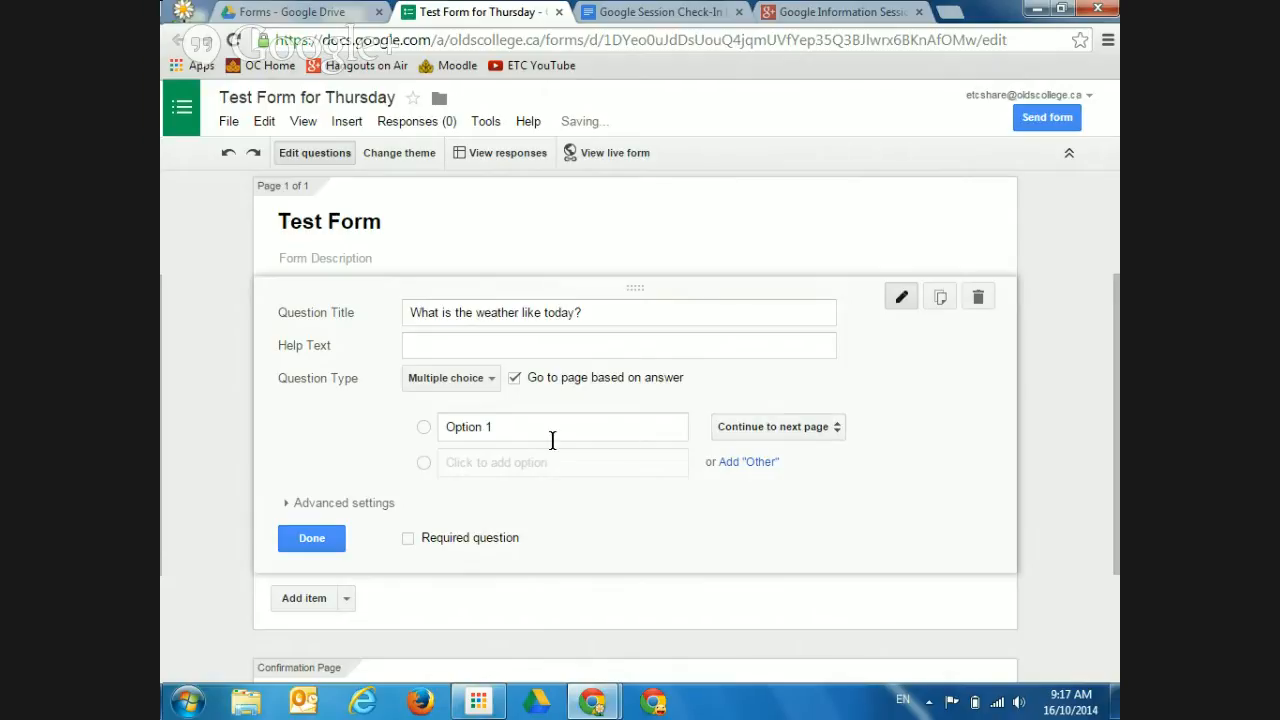
{"action": "left_click", "coordinate": [820, 432]}
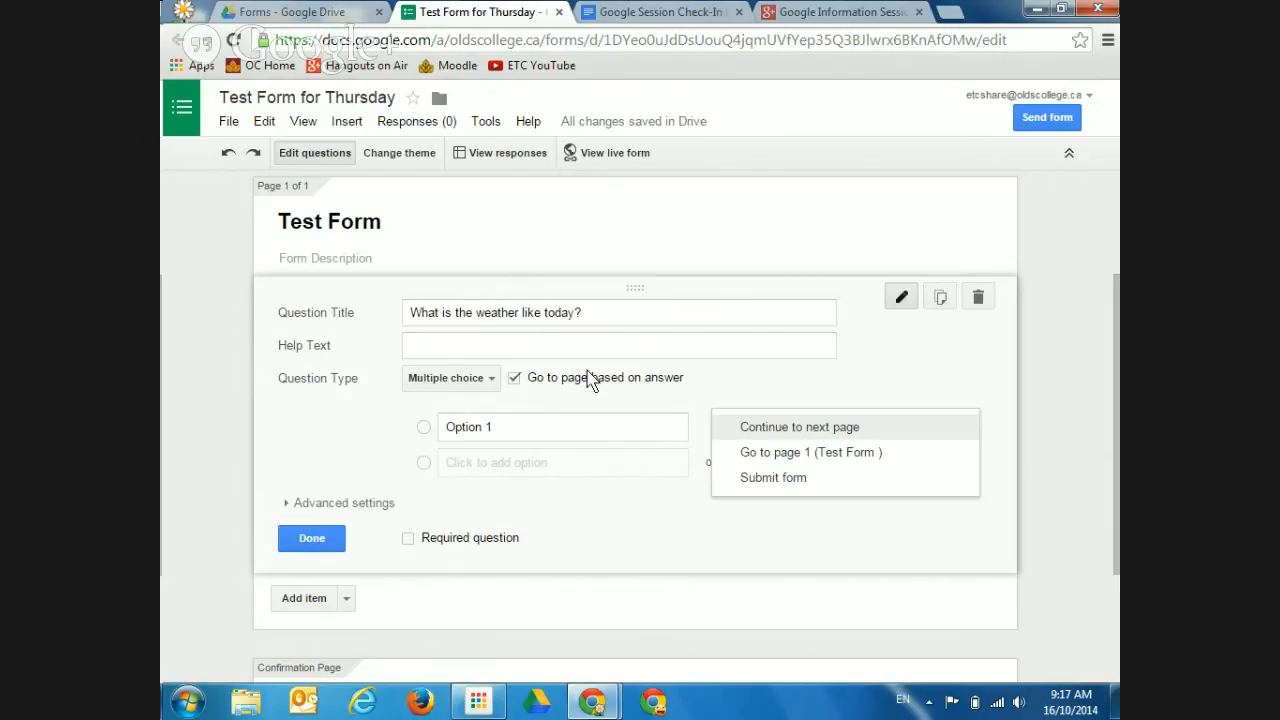
{"action": "left_click", "coordinate": [514, 380]}
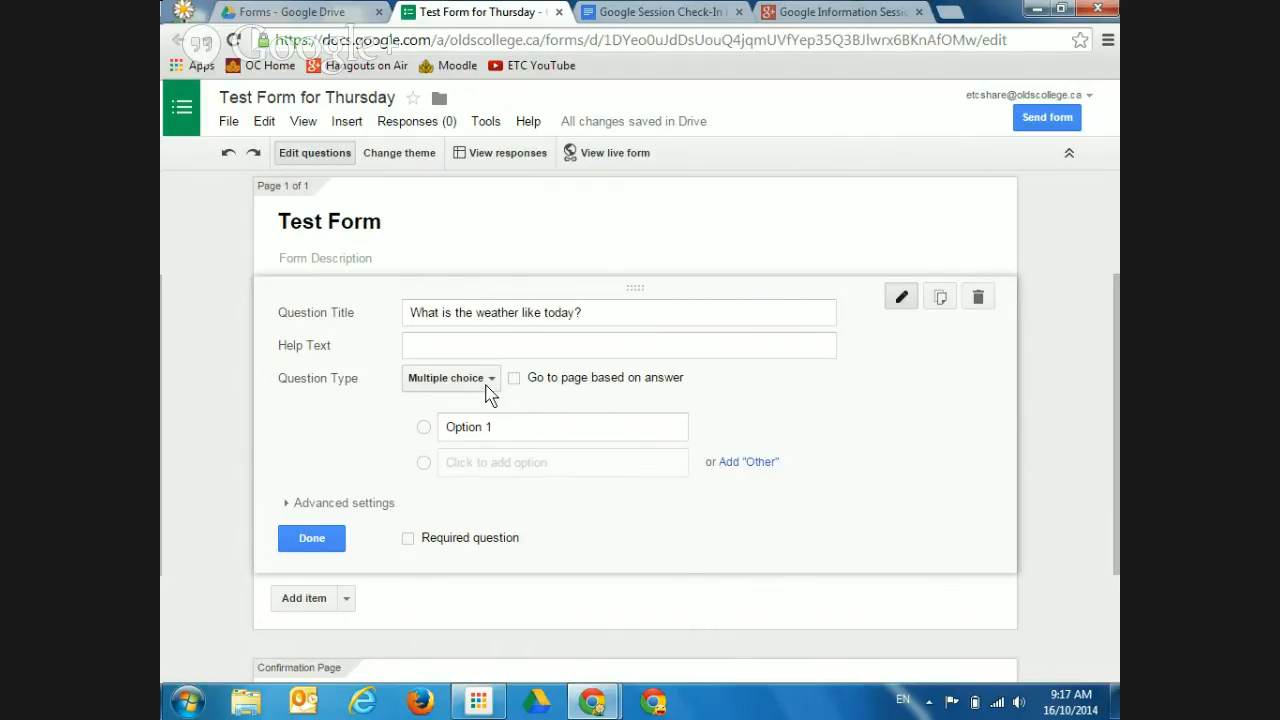
{"action": "left_click", "coordinate": [487, 388]}
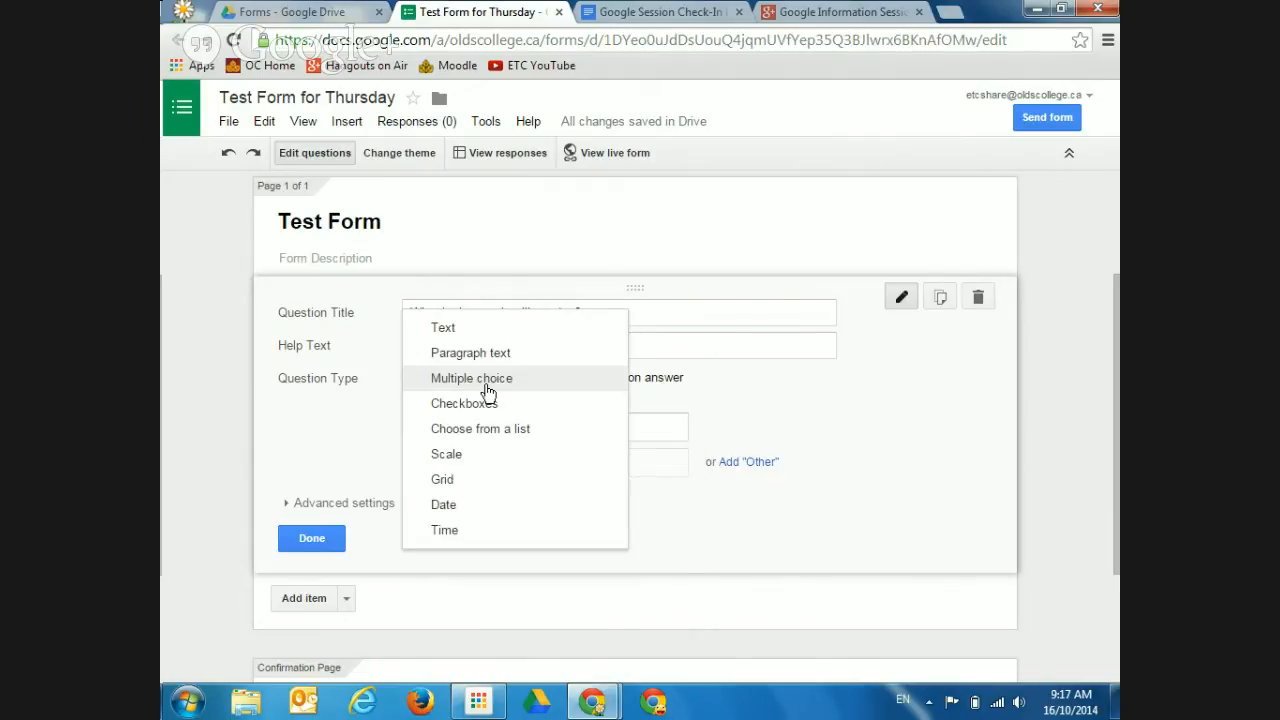
Set the weather question to Text, try Paragraph text, then return it to Text
{"action": "left_click", "coordinate": [477, 332]}
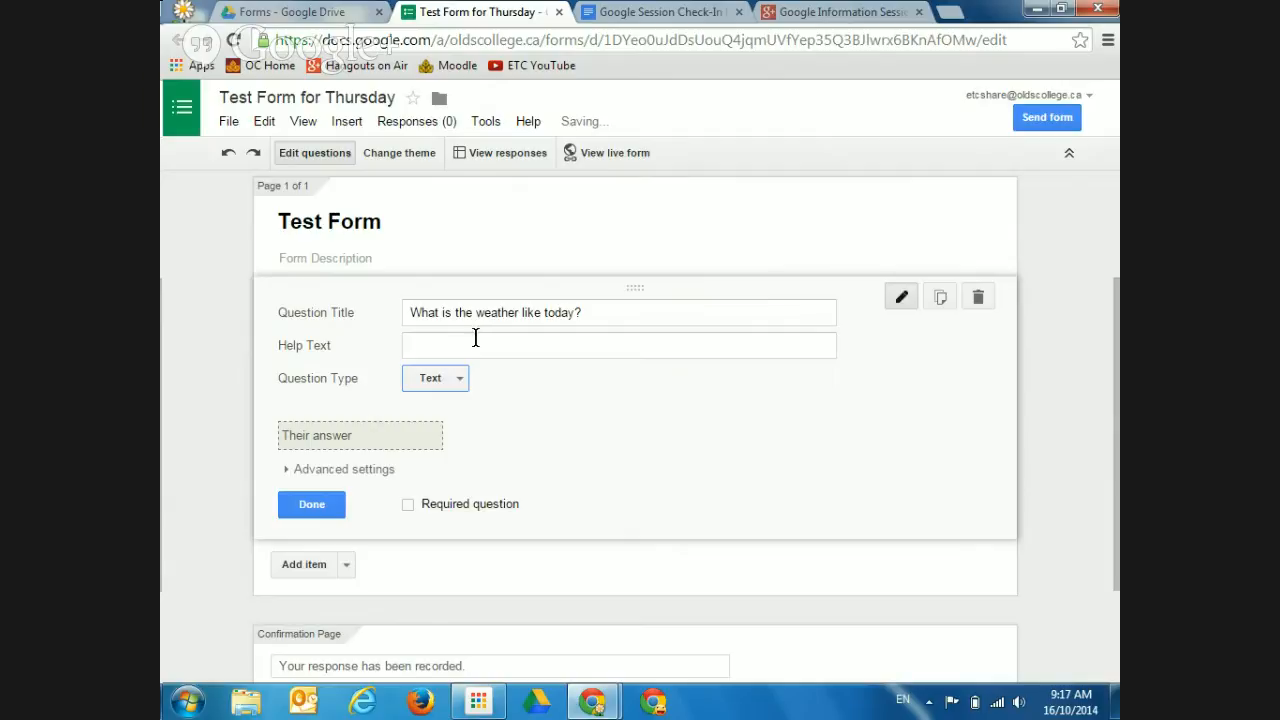
{"action": "left_click", "coordinate": [464, 379]}
{"action": "left_click", "coordinate": [462, 401]}
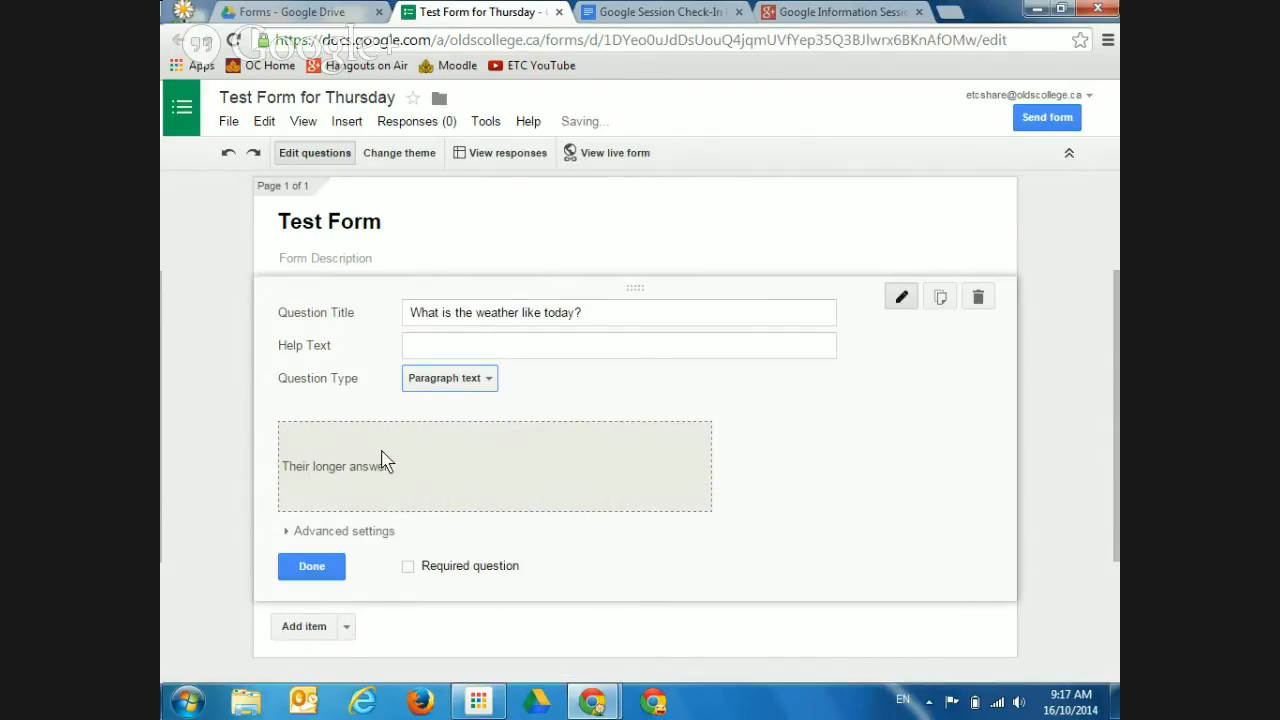
{"action": "left_click", "coordinate": [475, 385]}
{"action": "left_click", "coordinate": [451, 354]}
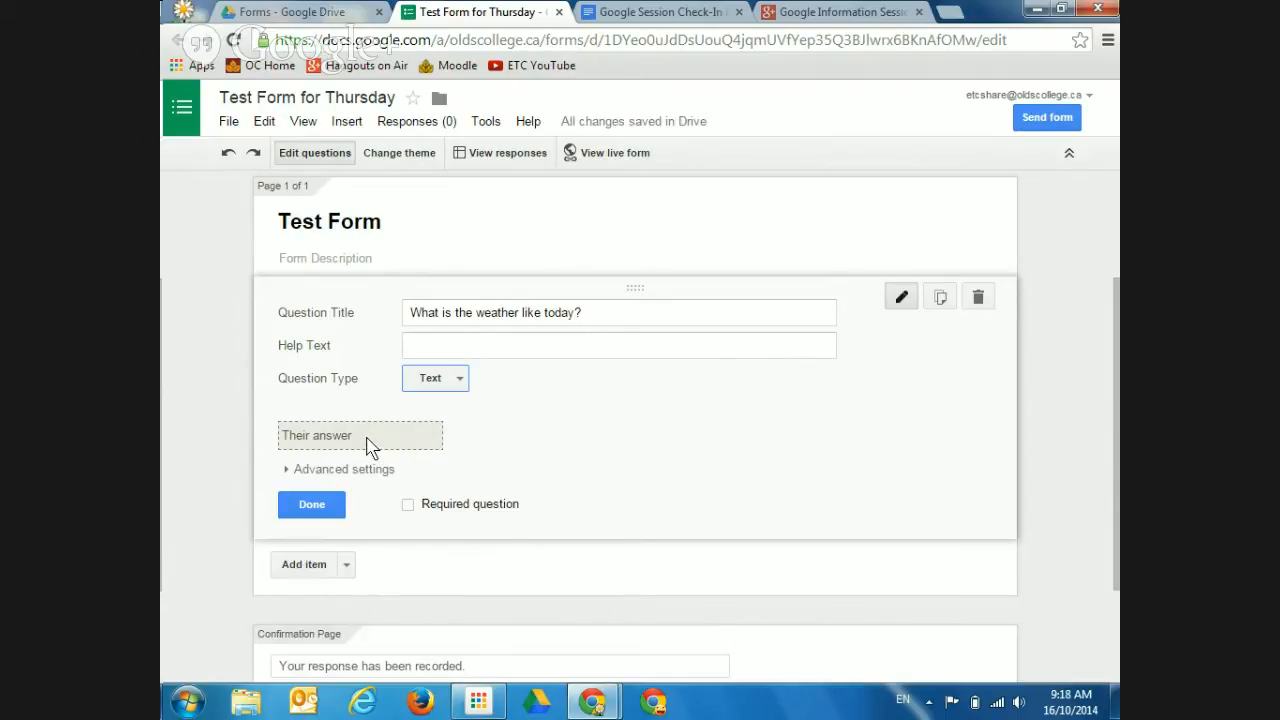
{"action": "left_click", "coordinate": [464, 388]}
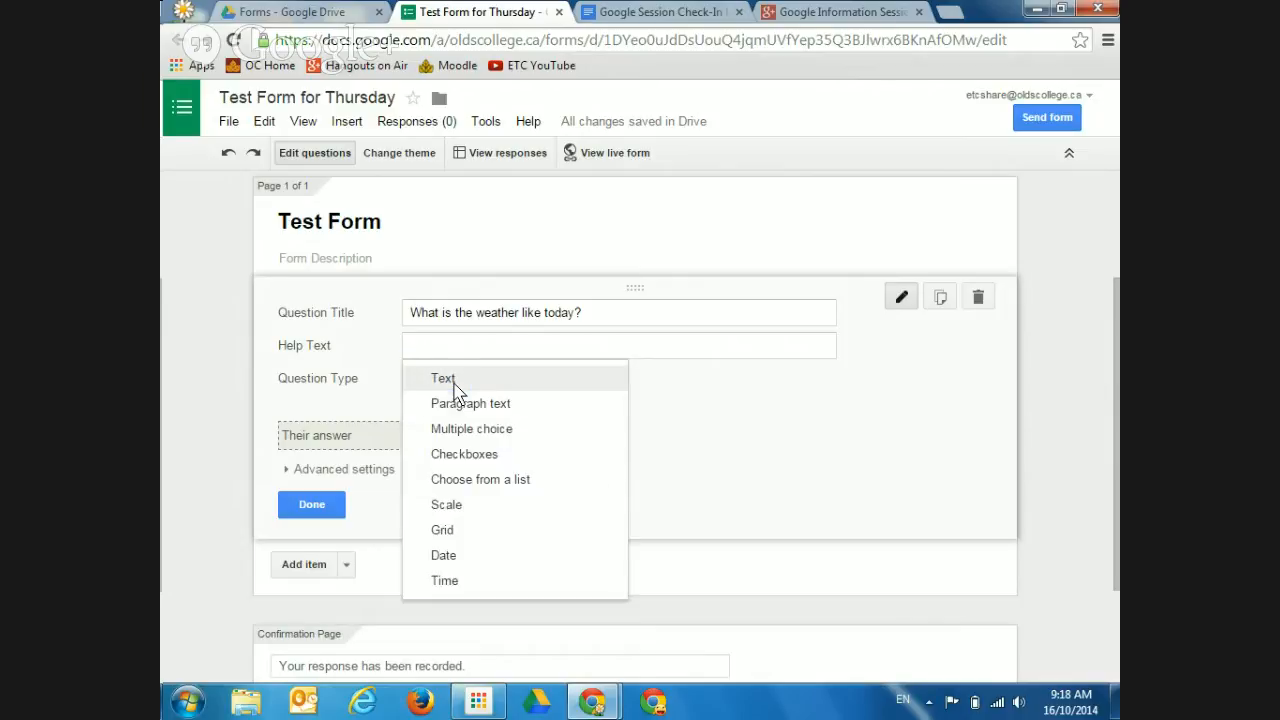
Make the weather question Checkboxes and enable Data Validation under Advanced settings
{"action": "left_click", "coordinate": [459, 456]}
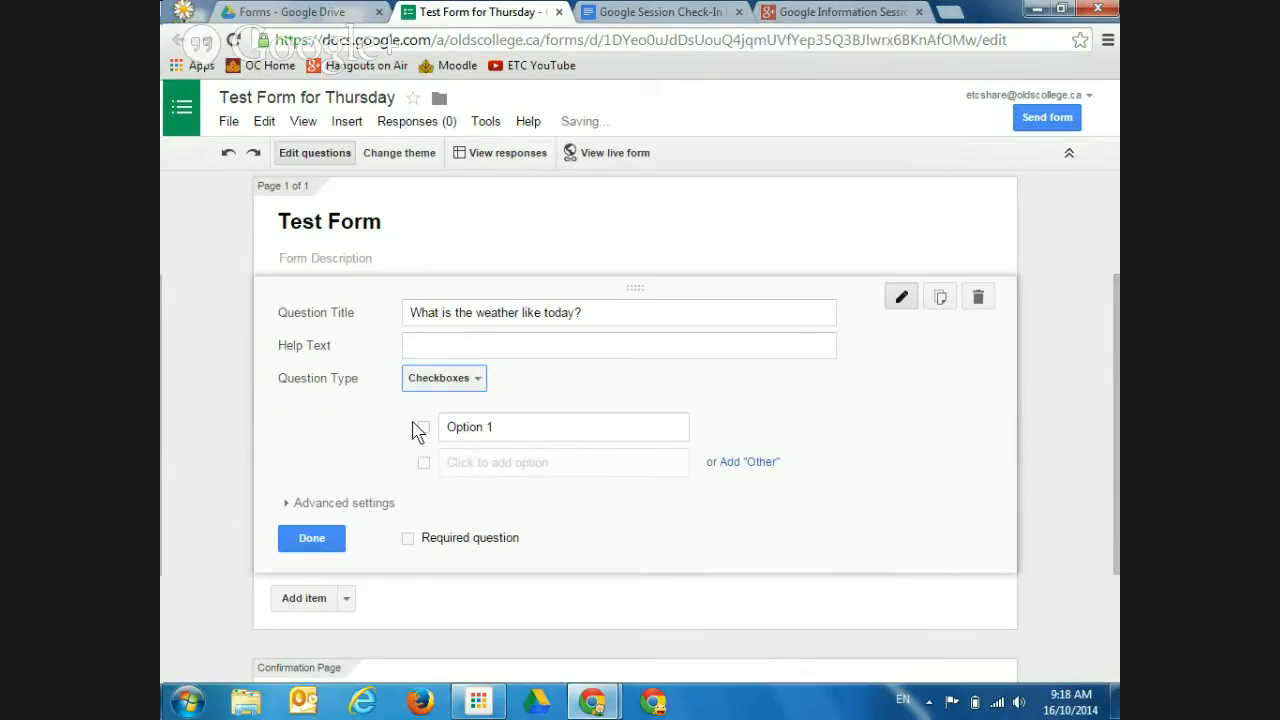
{"action": "left_click", "coordinate": [313, 505]}
{"action": "left_click", "coordinate": [298, 542]}
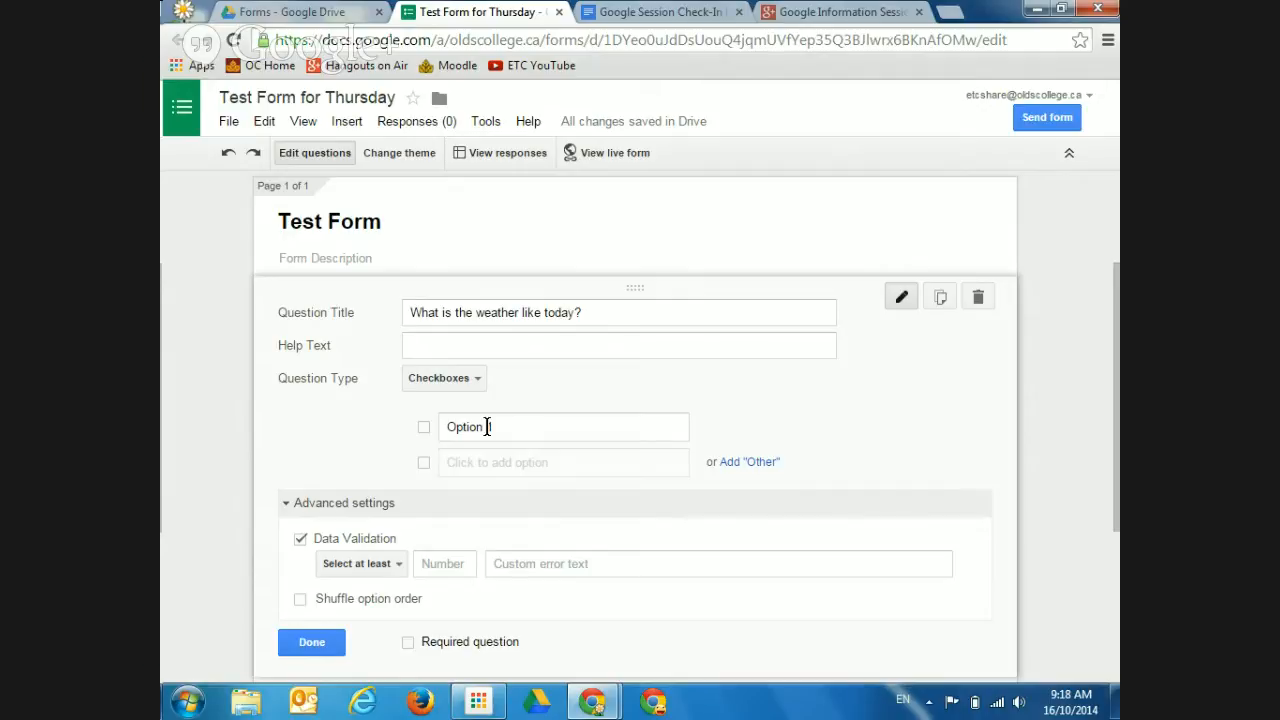
Set the checkbox validation rule to 'Select exactly' 3 options and collapse Advanced settings
{"action": "left_click", "coordinate": [399, 566]}
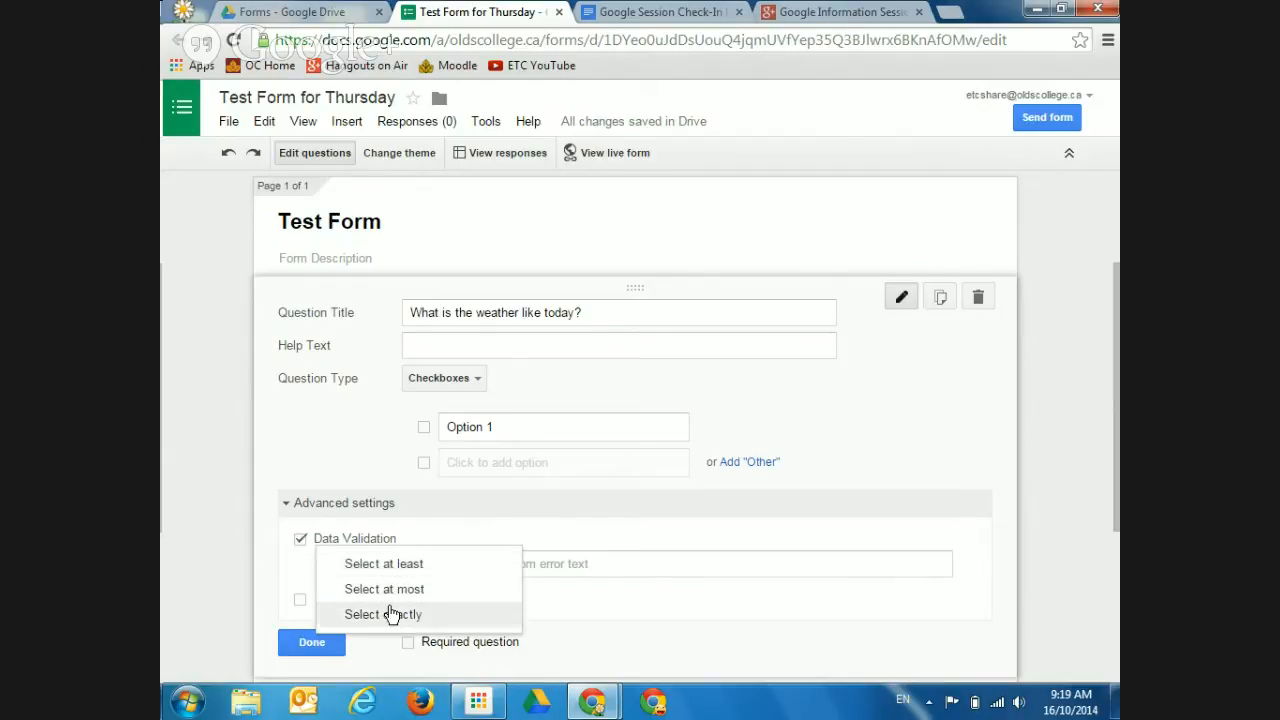
{"action": "left_click", "coordinate": [390, 617]}
{"action": "left_click", "coordinate": [444, 563]}
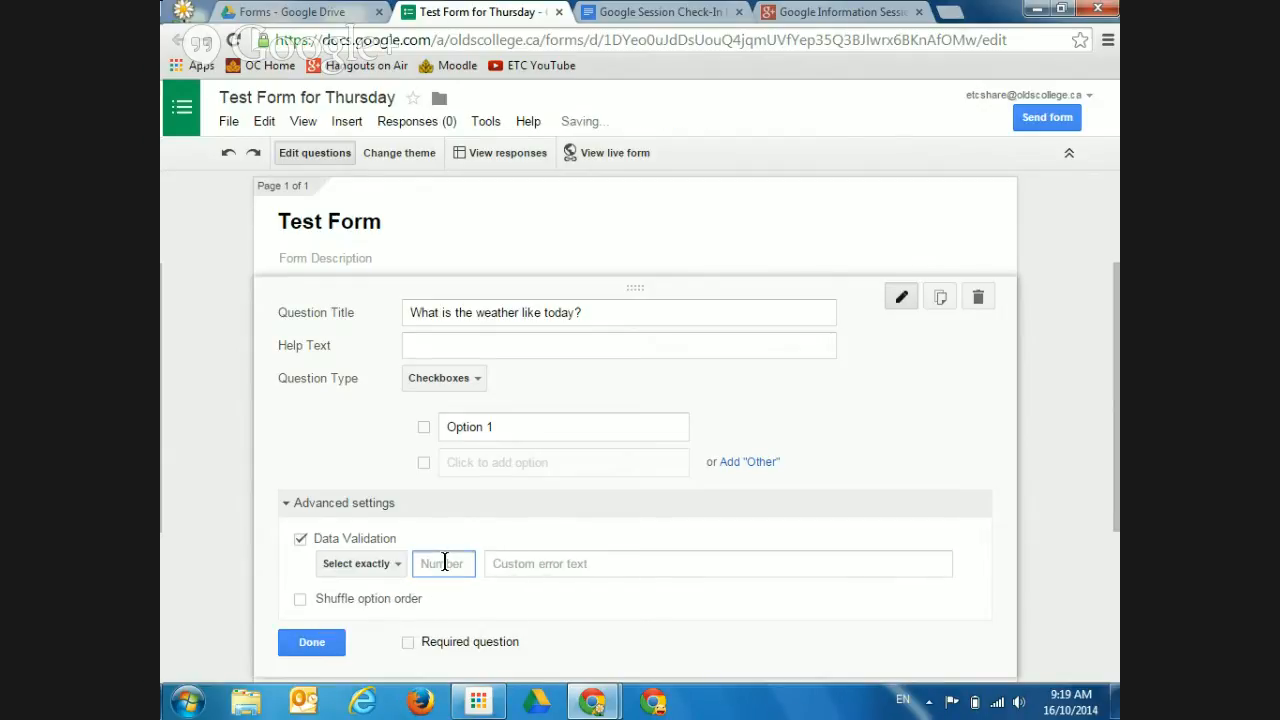
{"action": "type", "text": "3"}
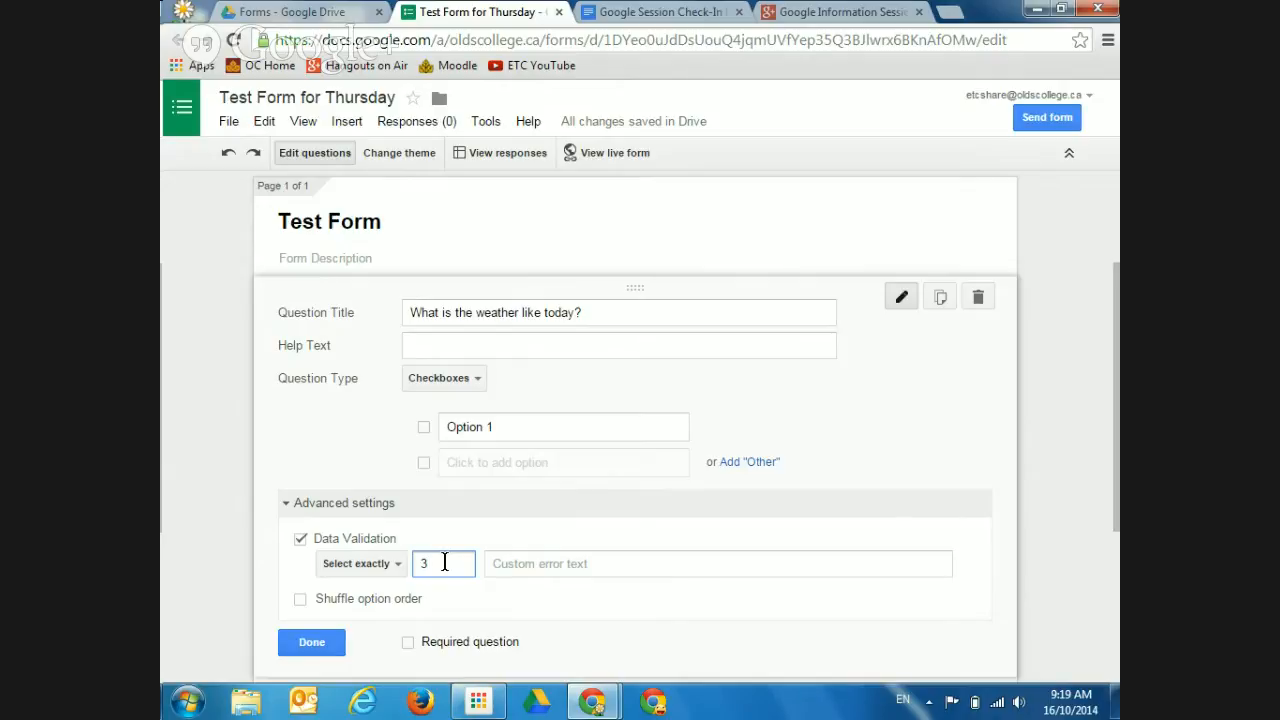
{"action": "left_click", "coordinate": [400, 566]}
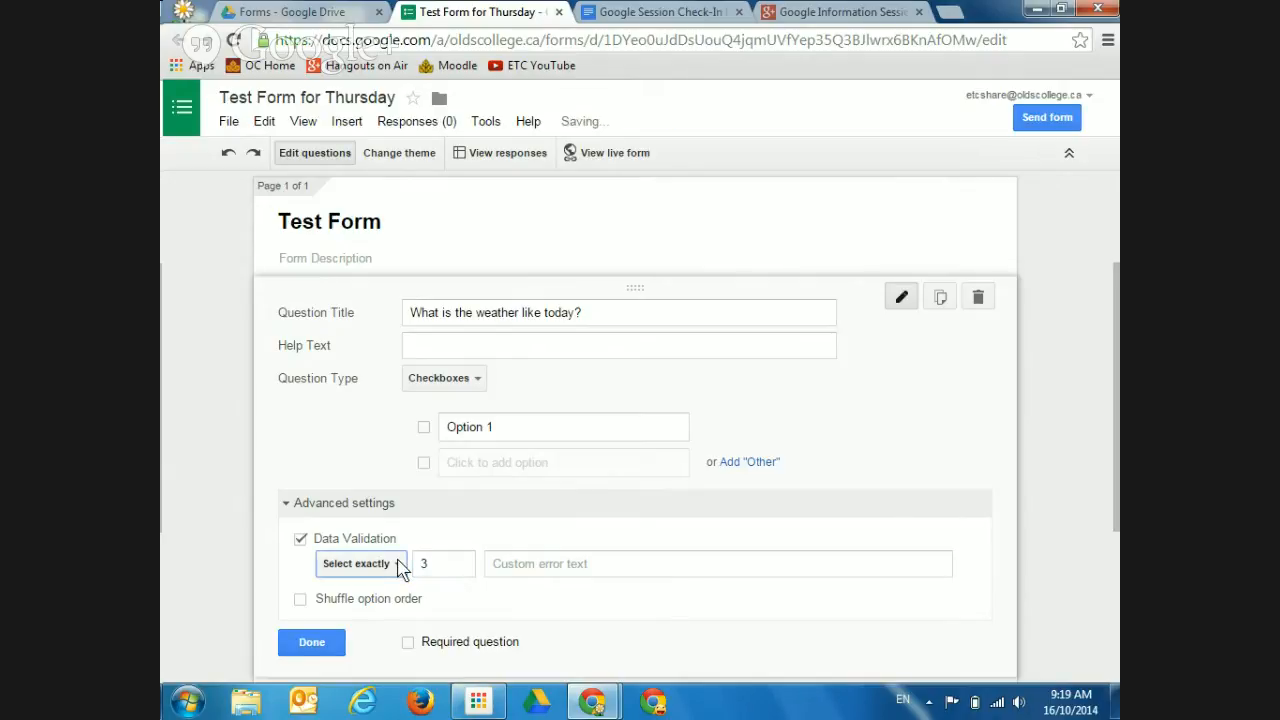
{"action": "left_click", "coordinate": [400, 566]}
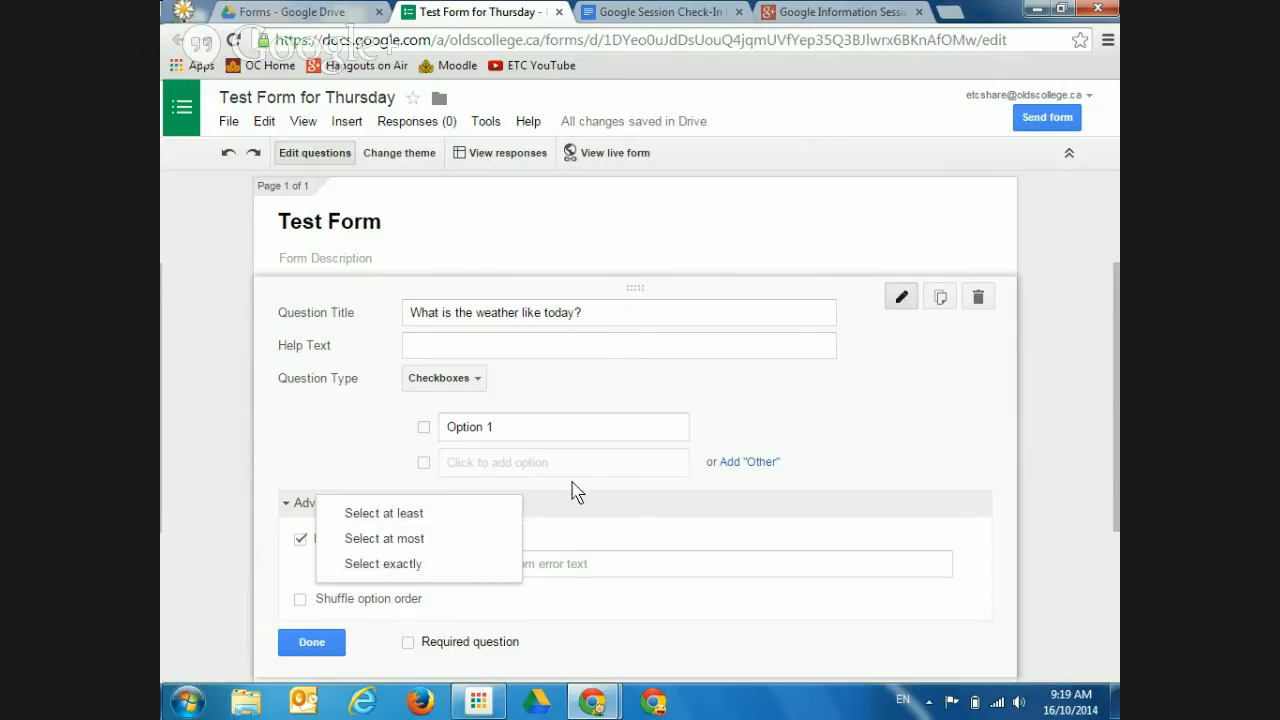
{"action": "left_click", "coordinate": [893, 438]}
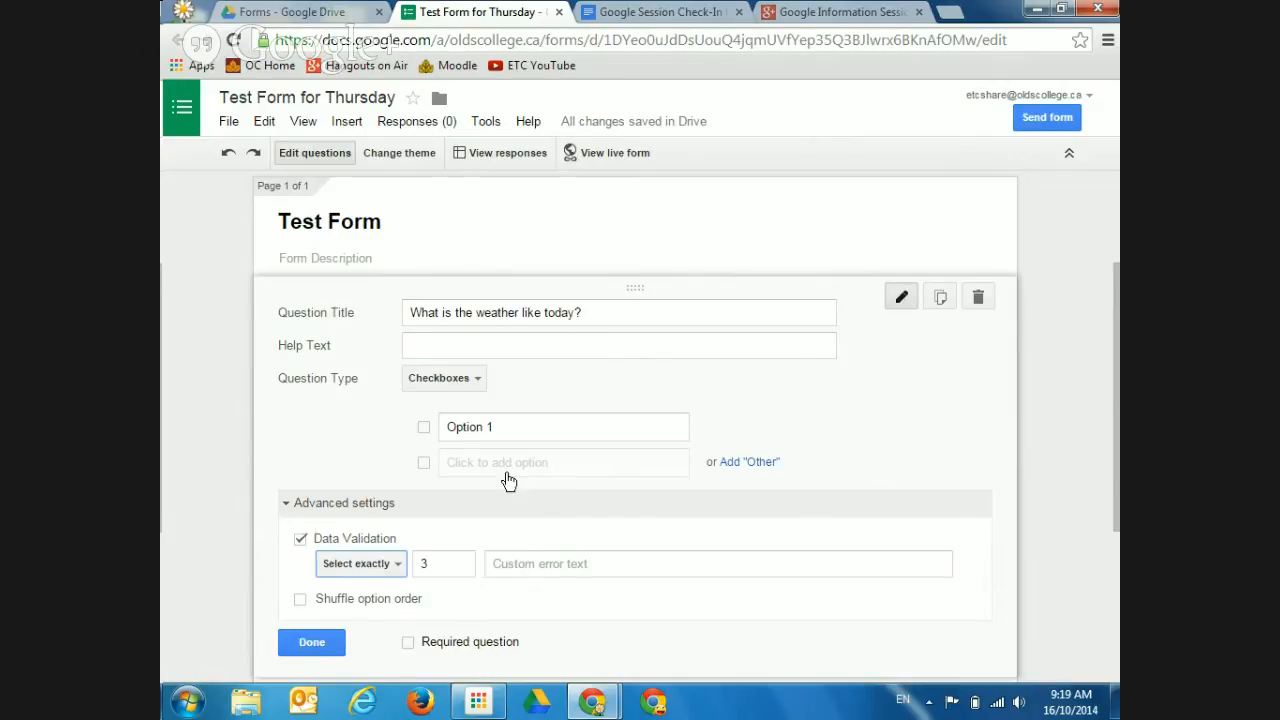
{"action": "left_click", "coordinate": [288, 507]}
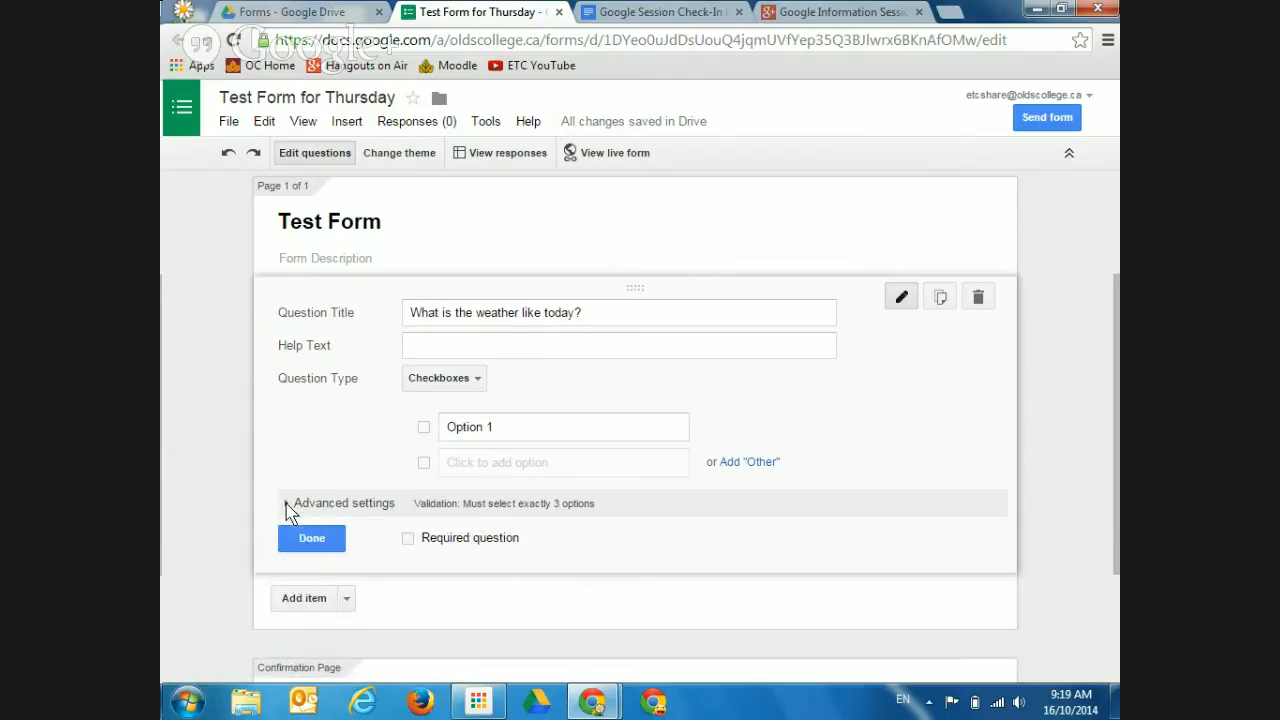
Open the weather question's Question Type list, currently set to Checkboxes
{"action": "left_click", "coordinate": [476, 386]}
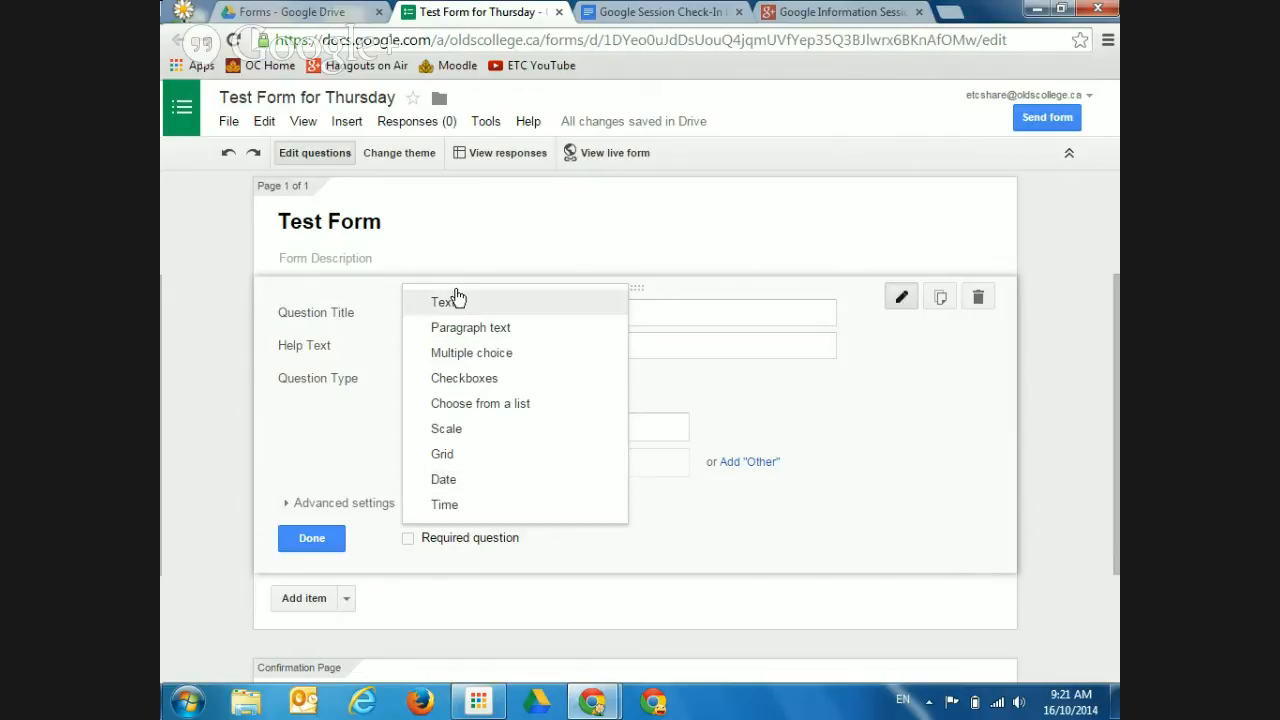
Make the weather question multiple choice with options Sunny, Windy, Hot and Cold
{"action": "left_click", "coordinate": [453, 355]}
{"action": "left_click", "coordinate": [494, 430]}
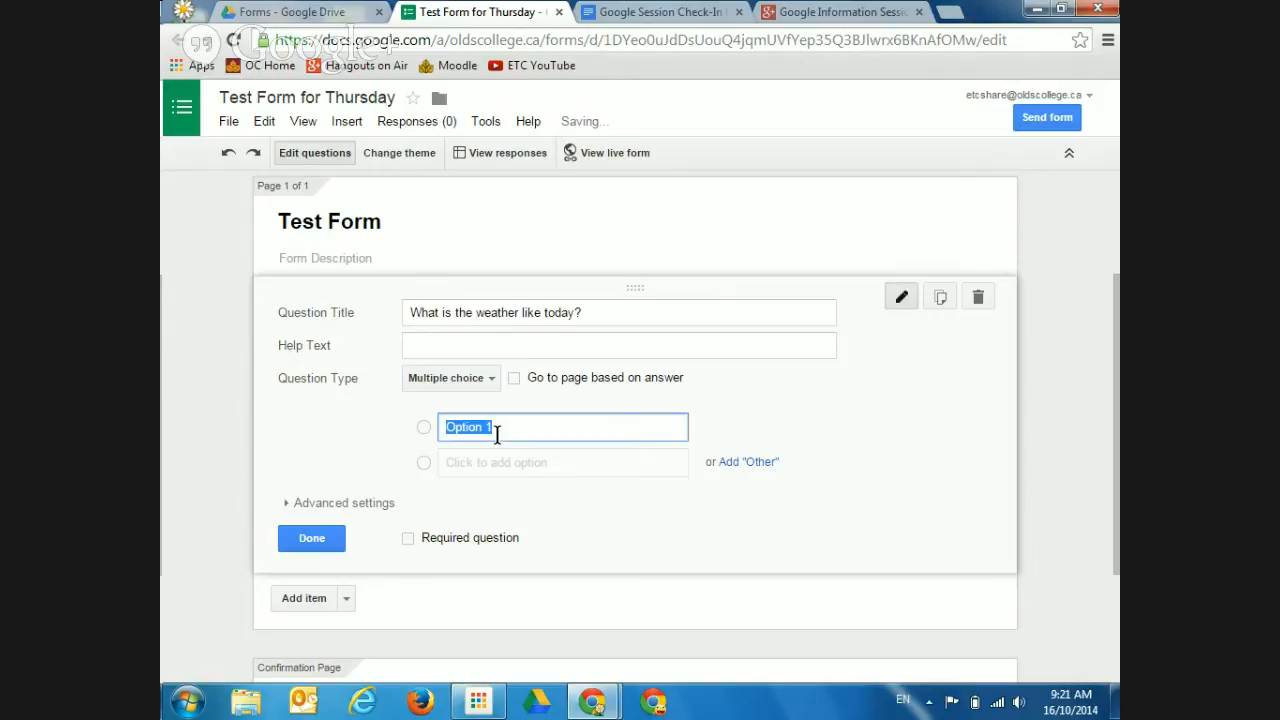
{"action": "type", "text": "Sunny"}
{"action": "key", "text": "Return"}
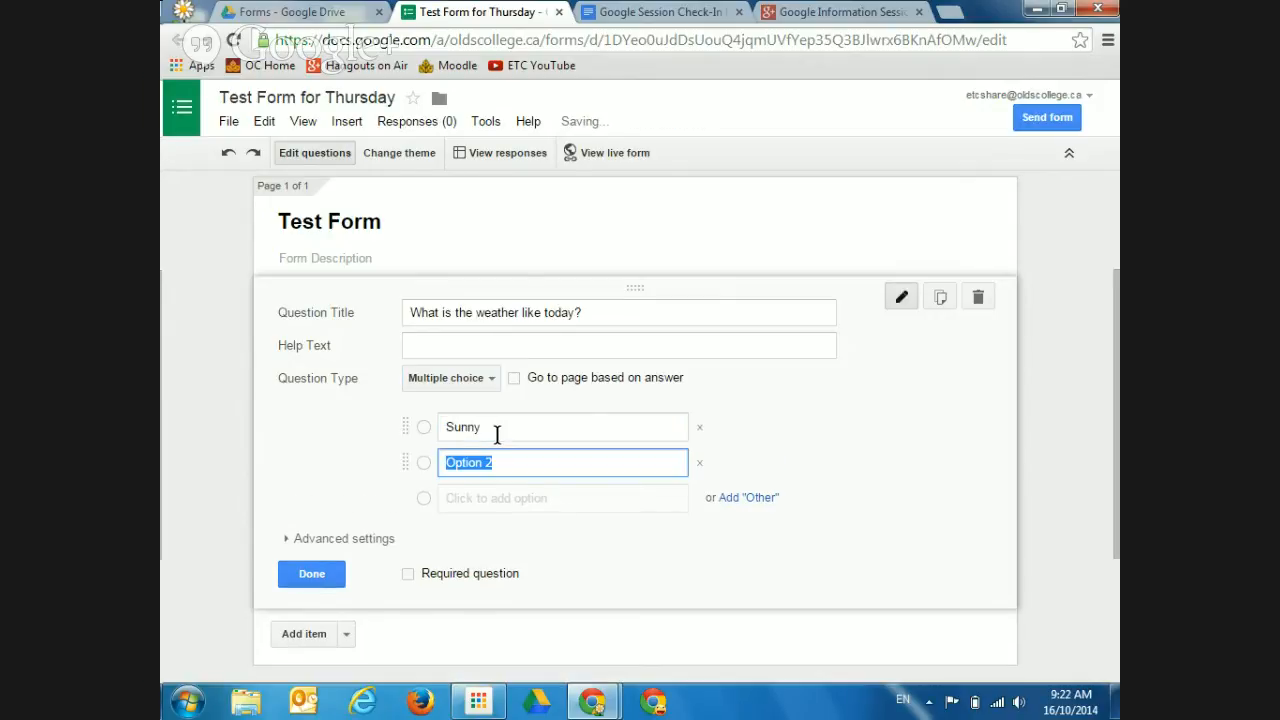
{"action": "type", "text": "Windy"}
{"action": "key", "text": "Return"}
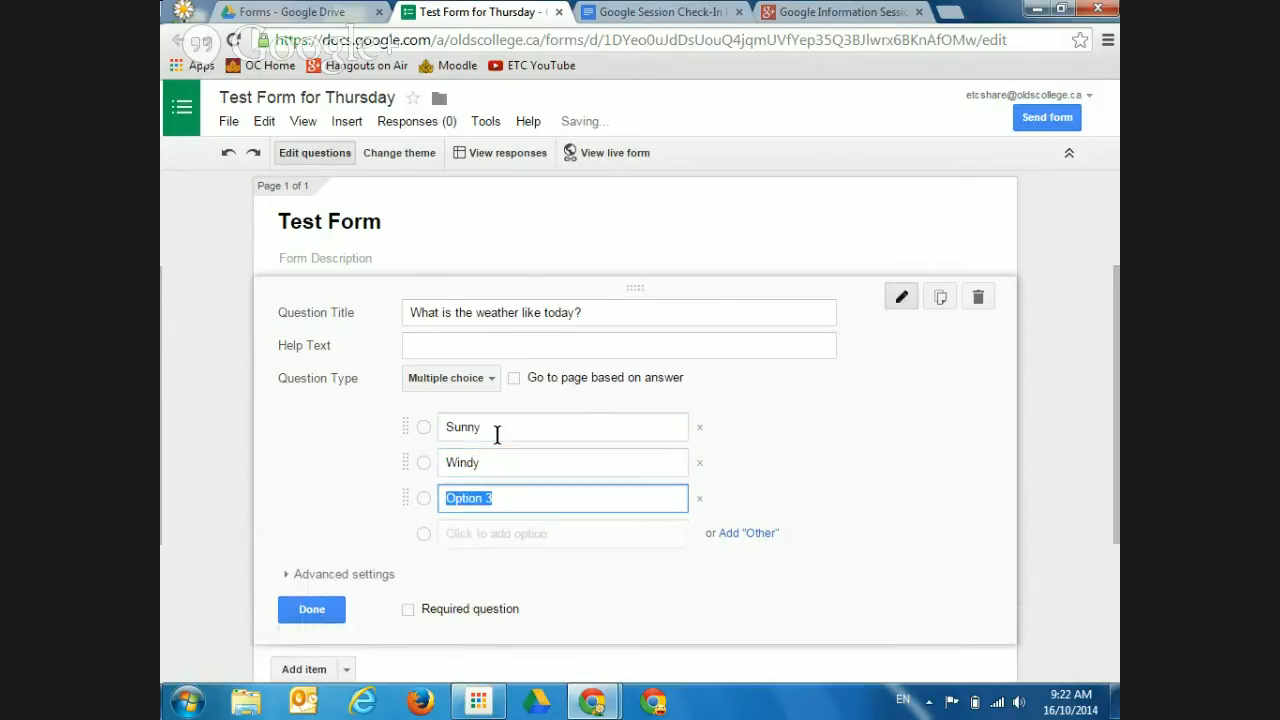
{"action": "type", "text": "Hot"}
{"action": "key", "text": "Return"}
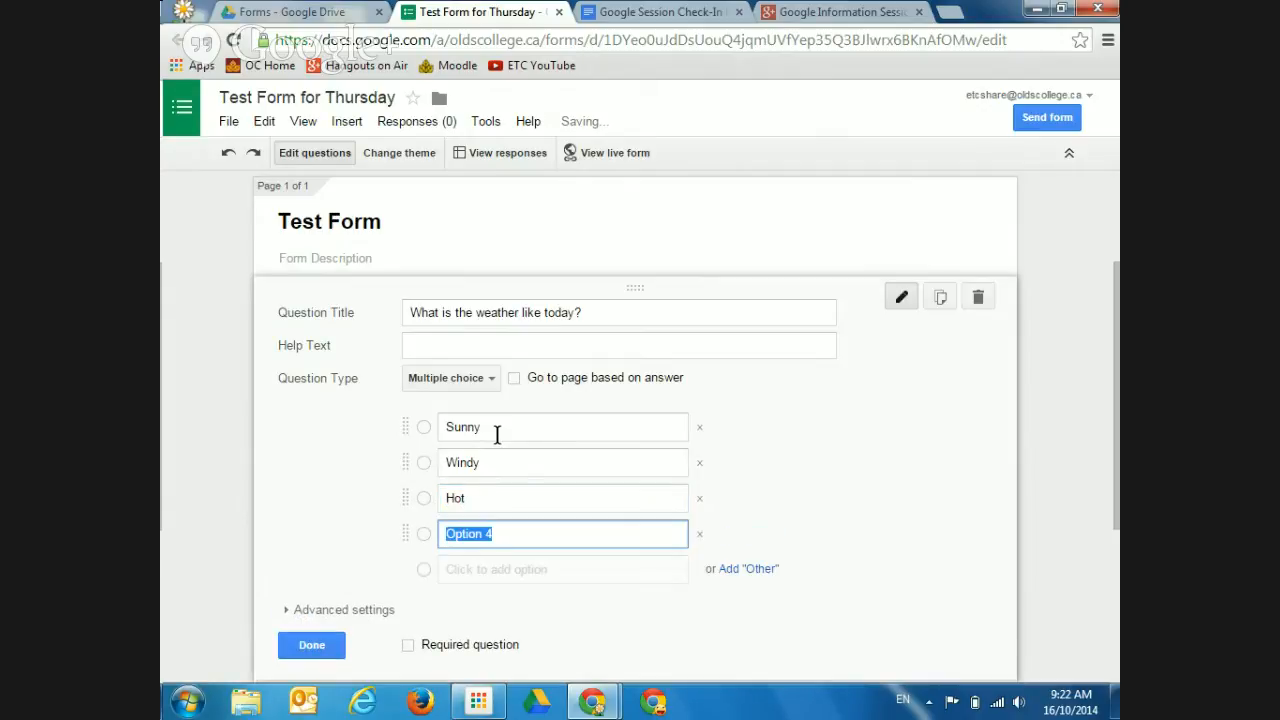
{"action": "type", "text": "Cold"}
{"action": "key", "text": "Return"}
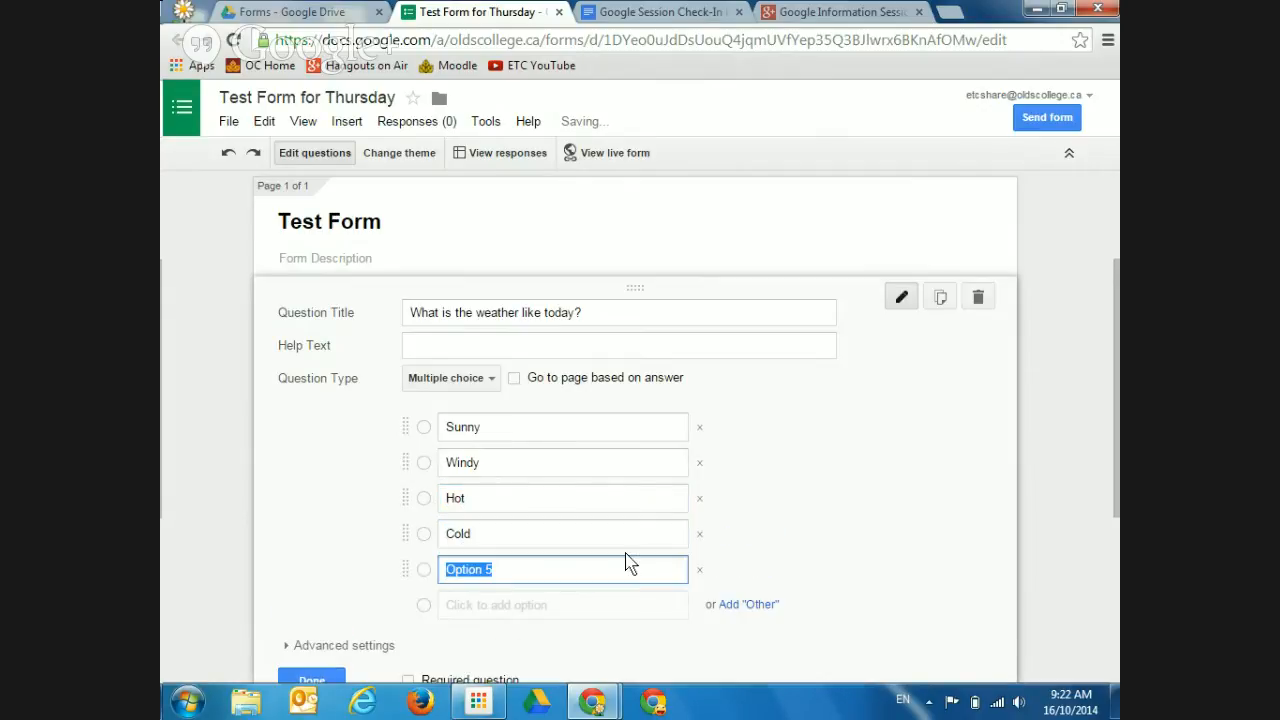
{"action": "left_click", "coordinate": [700, 569]}
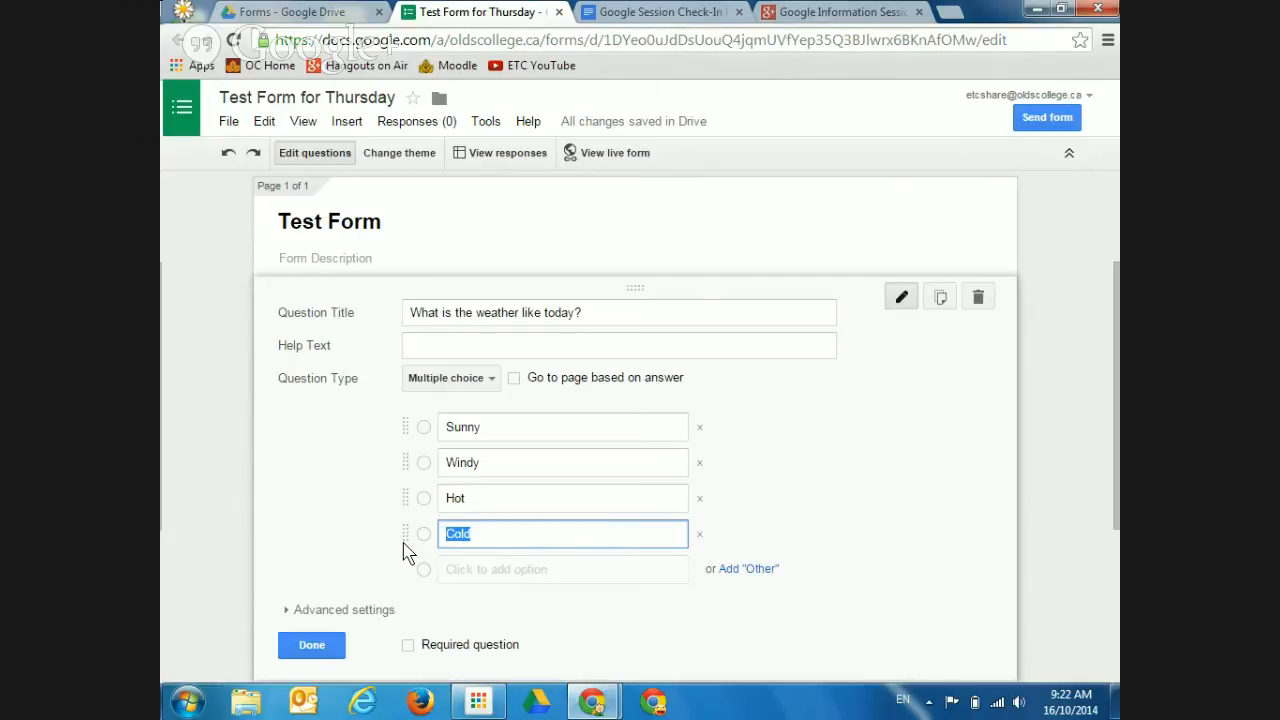
{"action": "left_click", "coordinate": [326, 645]}
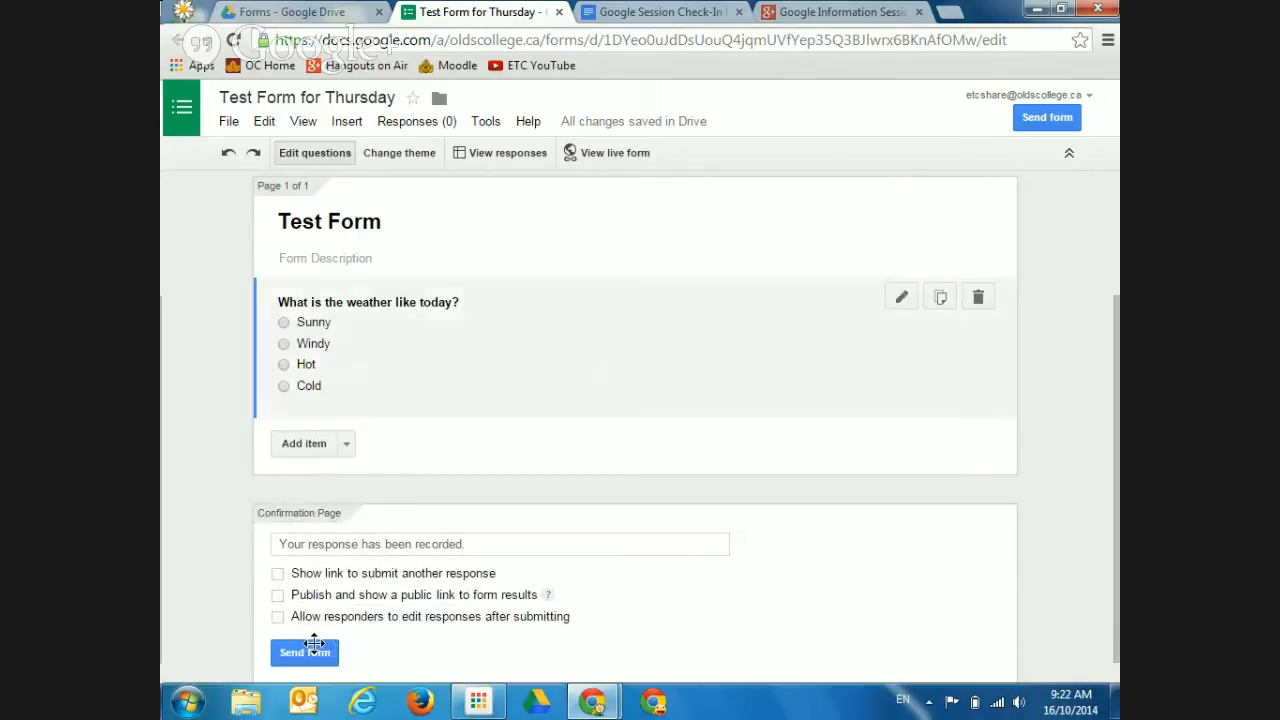
Add a second question titled 'What session are you attending today?'
{"action": "left_click", "coordinate": [303, 446]}
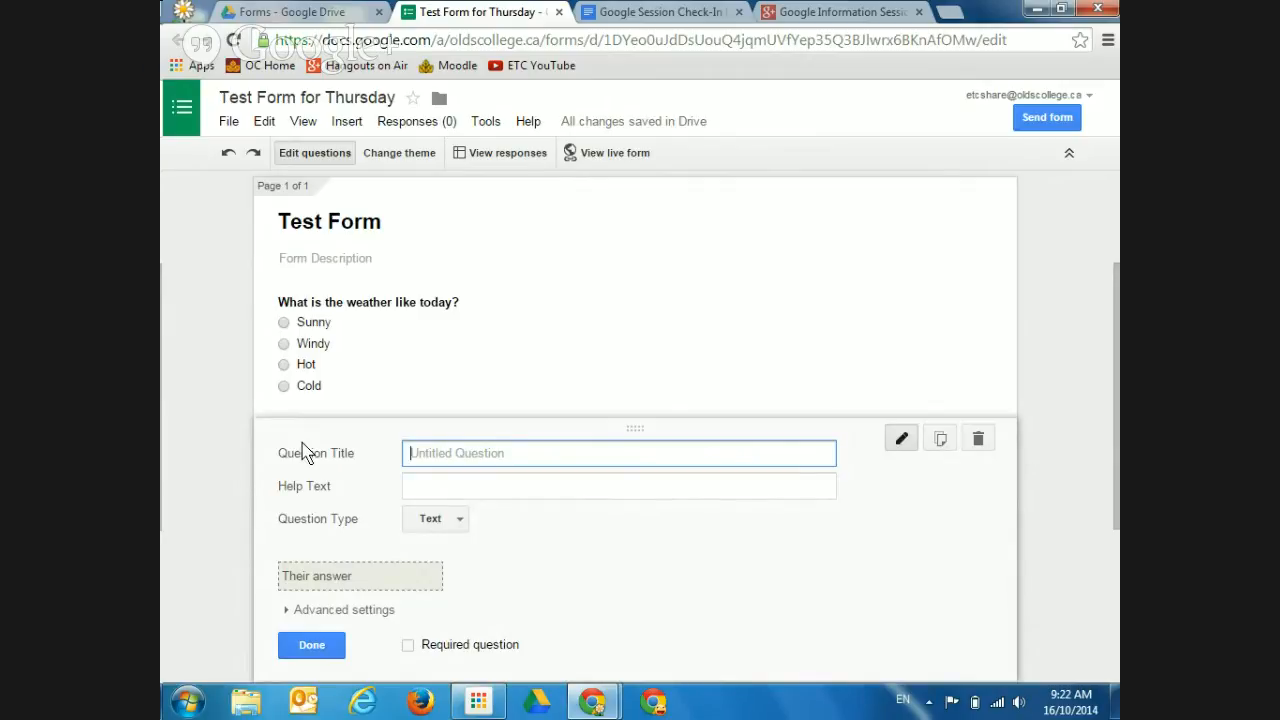
{"action": "type", "text": "What session are you att"}
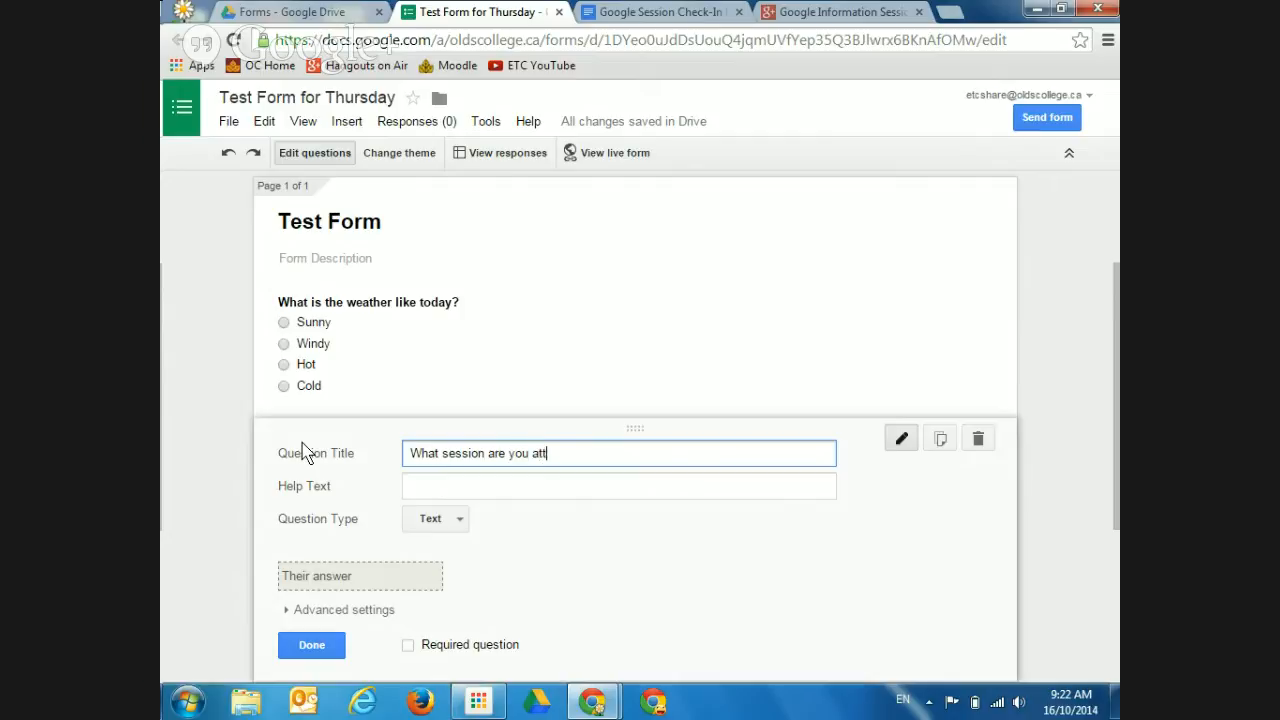
{"action": "type", "text": "ending today?"}
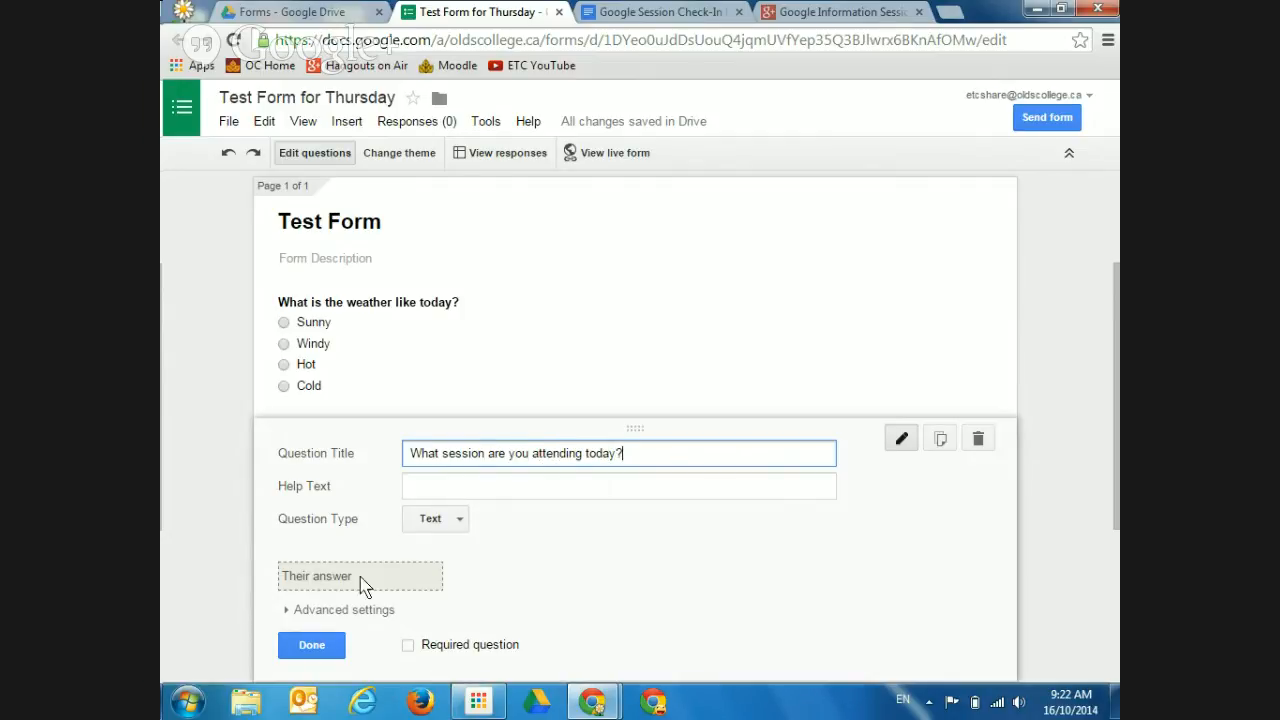
{"action": "left_click", "coordinate": [303, 609]}
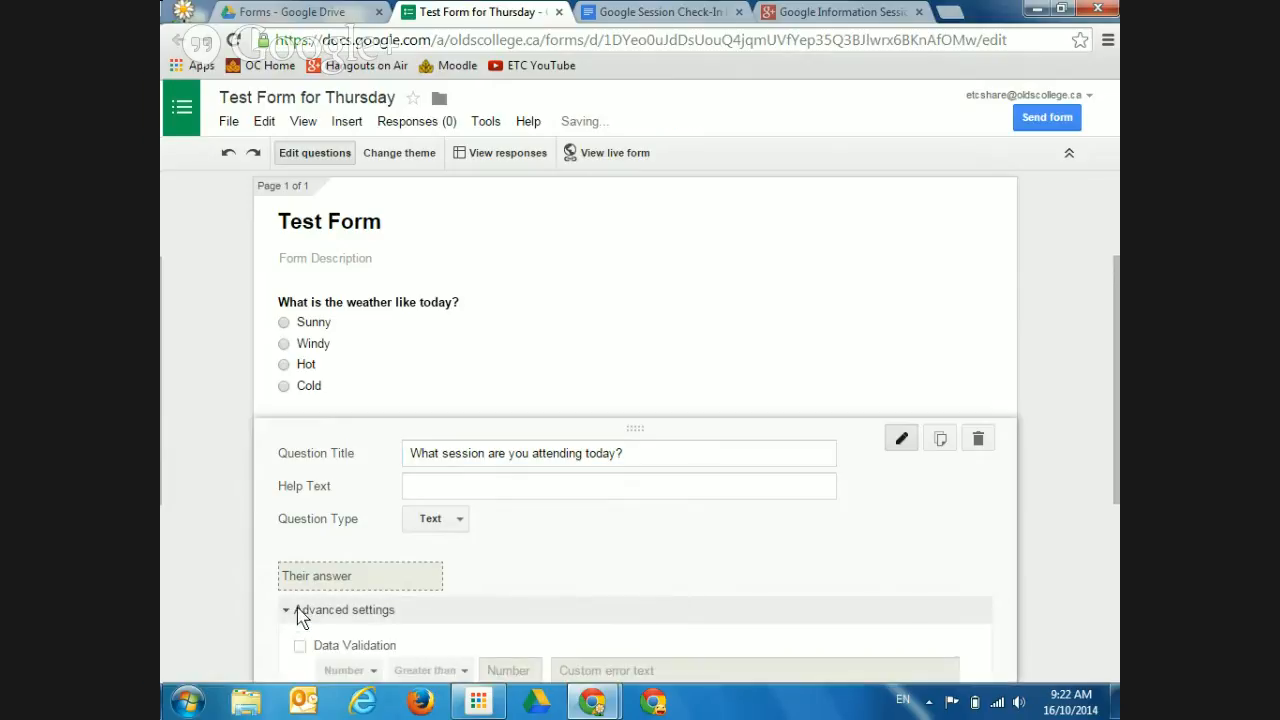
Try Number validation on the session question, remove it, then mark the question required
{"action": "scroll", "coordinate": [1113, 447], "scroll_direction": "down", "scroll_amount": 2}
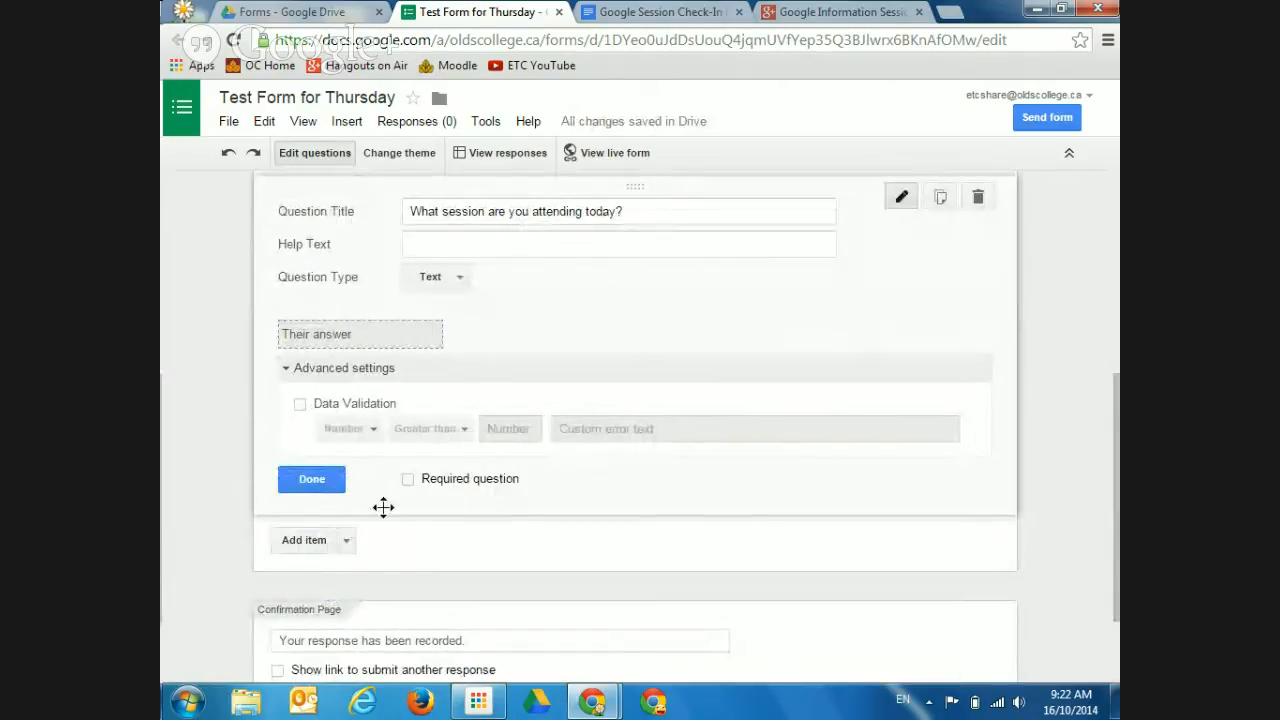
{"action": "left_click", "coordinate": [300, 404]}
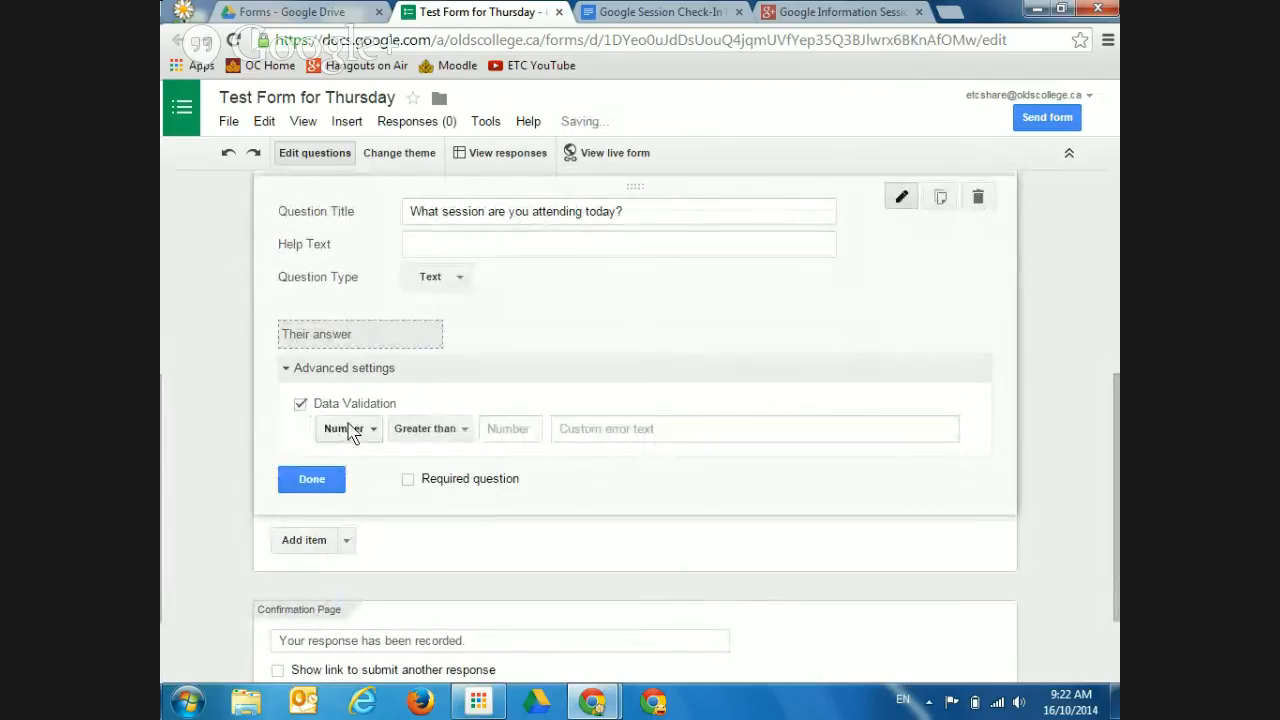
{"action": "left_click", "coordinate": [350, 430]}
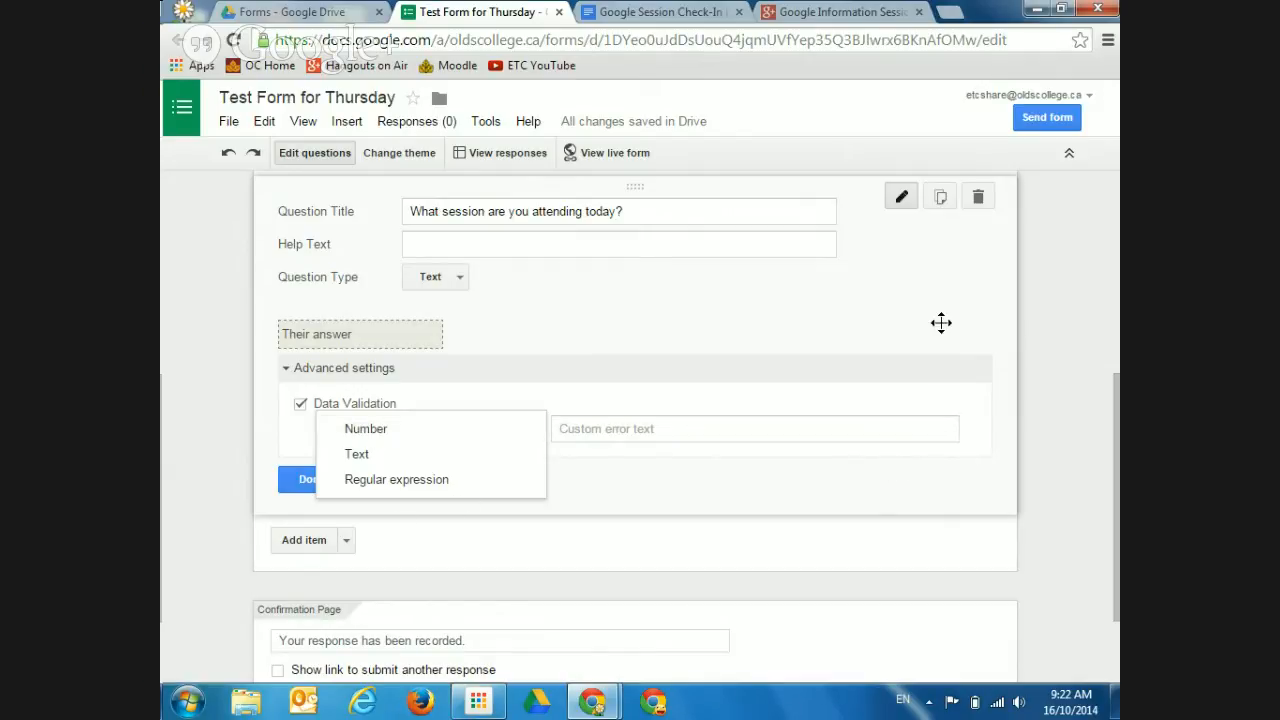
{"action": "left_click", "coordinate": [335, 429]}
{"action": "left_click", "coordinate": [287, 369]}
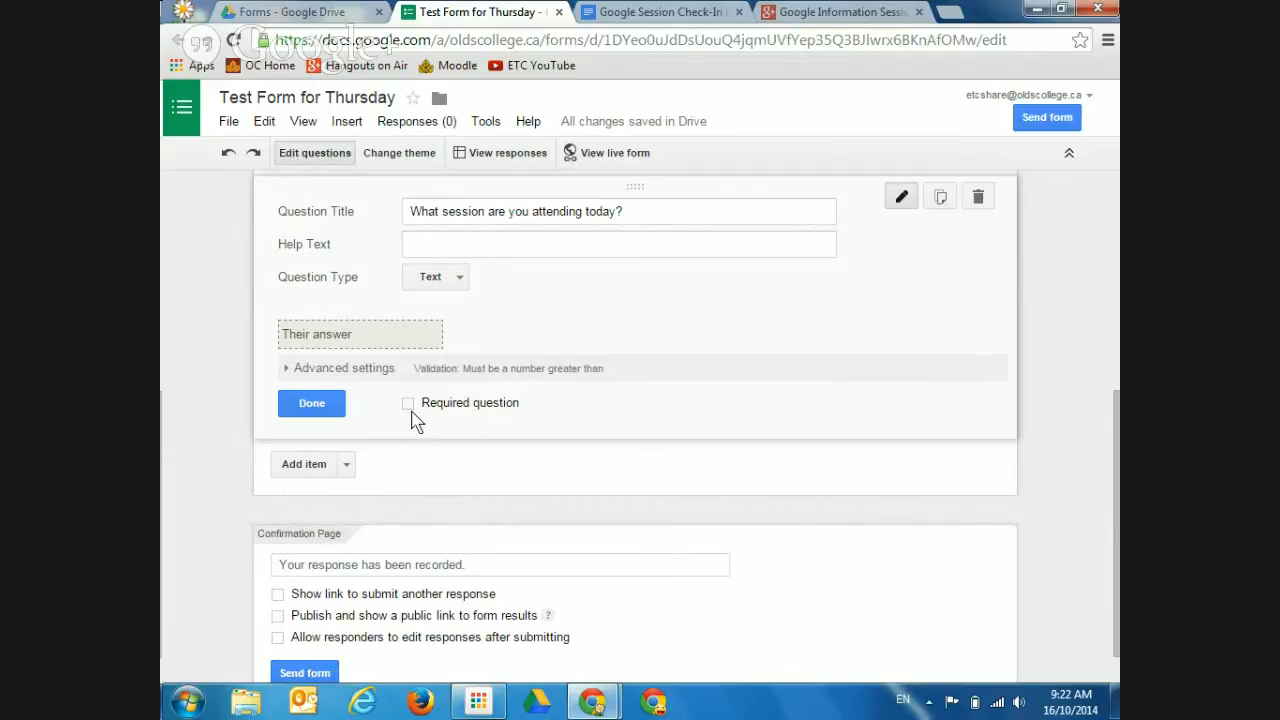
{"action": "left_click", "coordinate": [286, 368]}
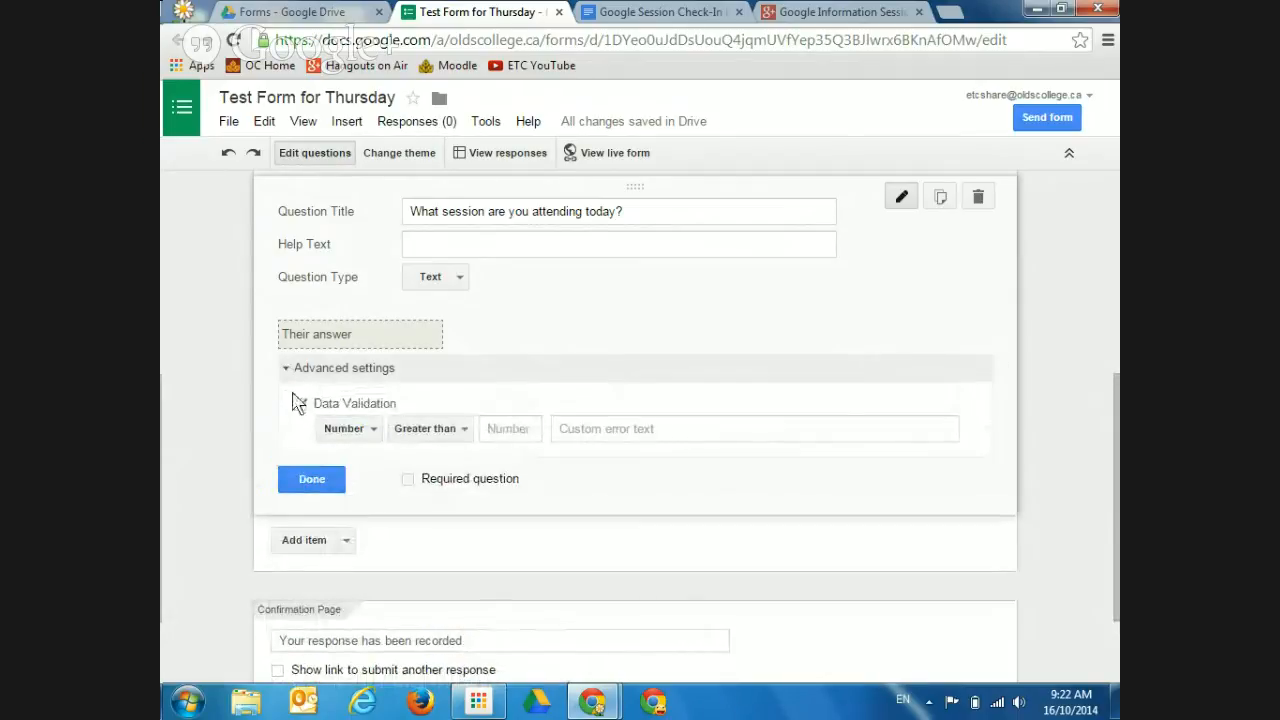
{"action": "left_click", "coordinate": [301, 405]}
{"action": "left_click", "coordinate": [284, 367]}
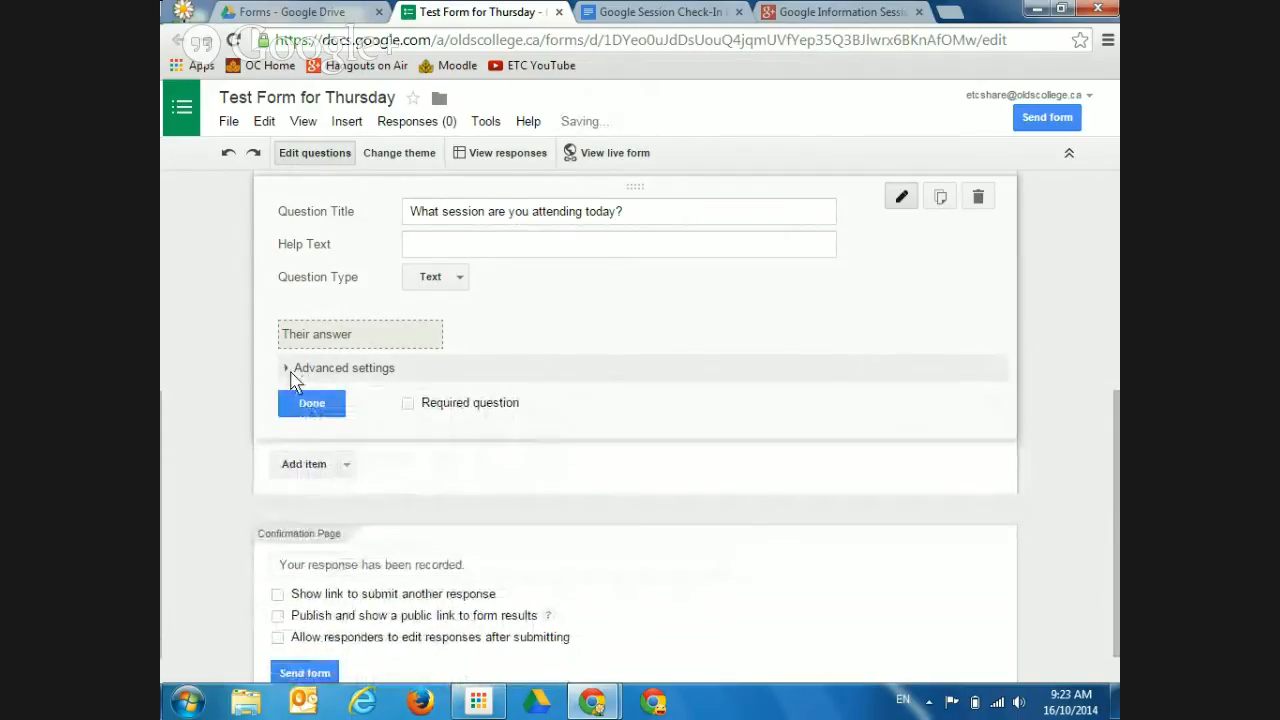
{"action": "left_click", "coordinate": [406, 413]}
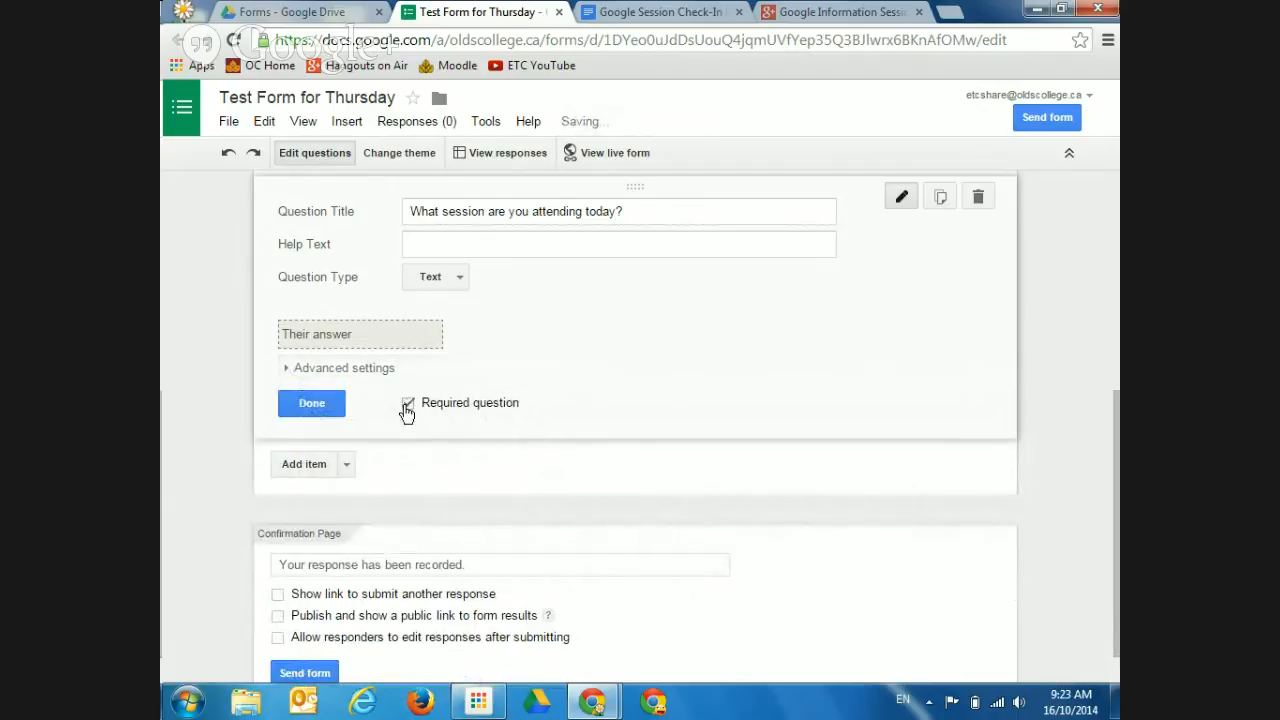
{"action": "left_click", "coordinate": [312, 403]}
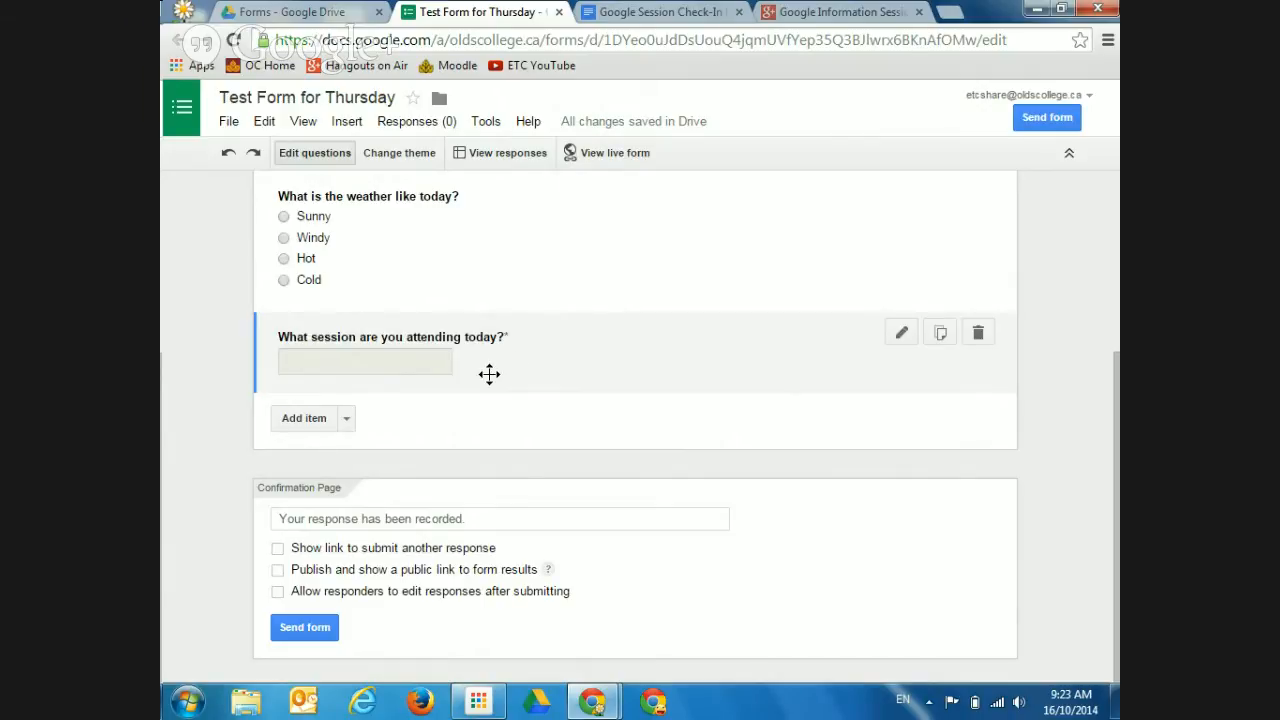
Add a required text question titled 'What is your name?'
{"action": "left_click", "coordinate": [346, 420]}
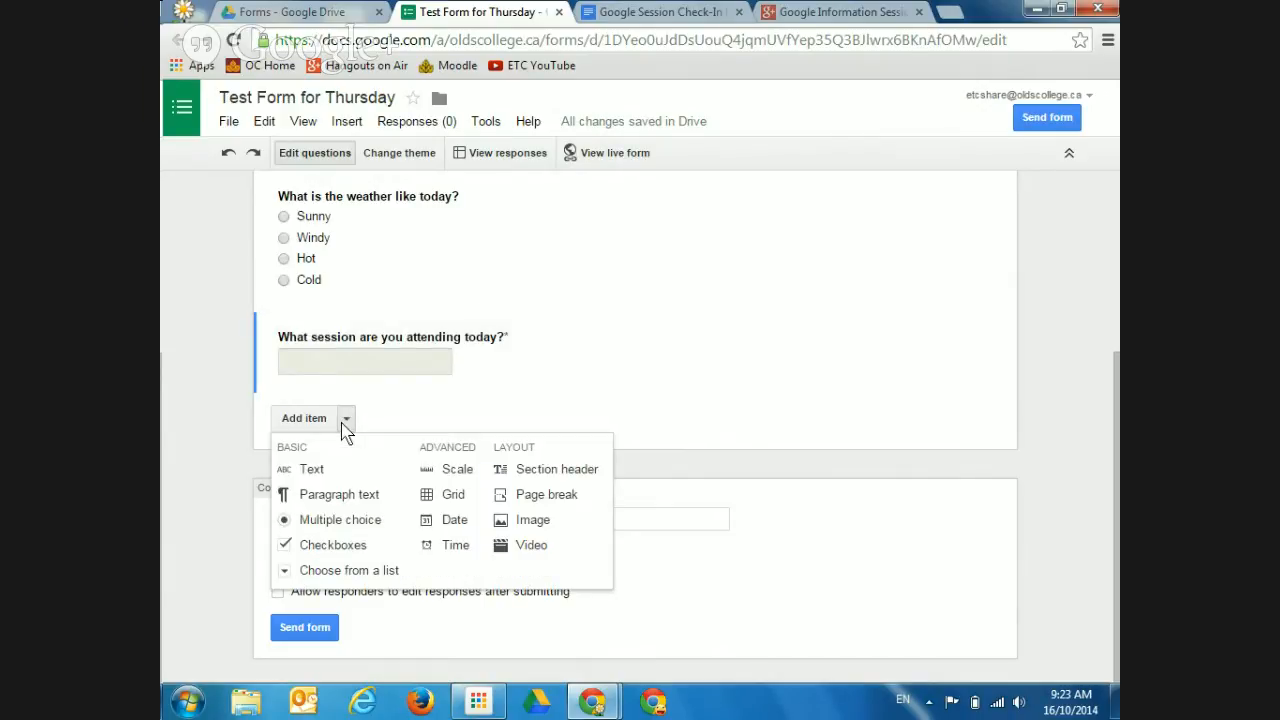
{"action": "left_click", "coordinate": [315, 471]}
{"action": "type", "text": "What is you name"}
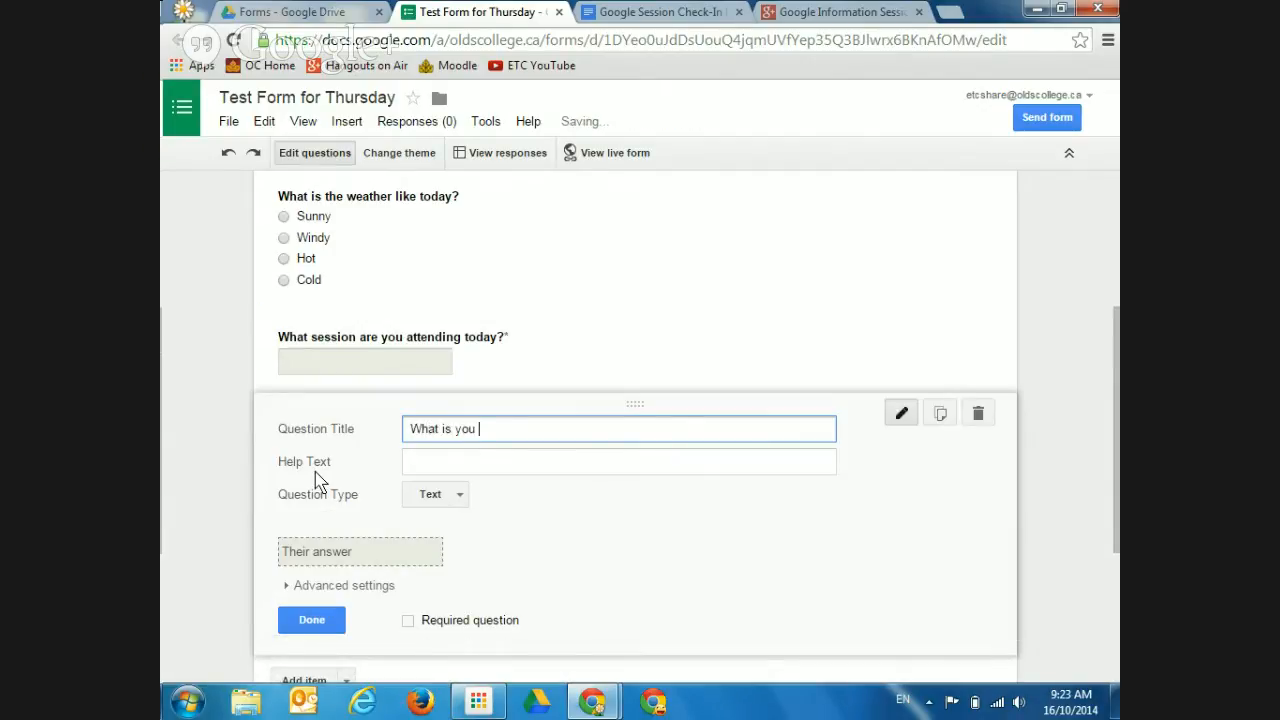
{"action": "key", "text": "BackSpace"}
{"action": "key", "text": "BackSpace"}
{"action": "key", "text": "BackSpace"}
{"action": "key", "text": "BackSpace"}
{"action": "key", "text": "BackSpace"}
{"action": "type", "text": "r name?"}
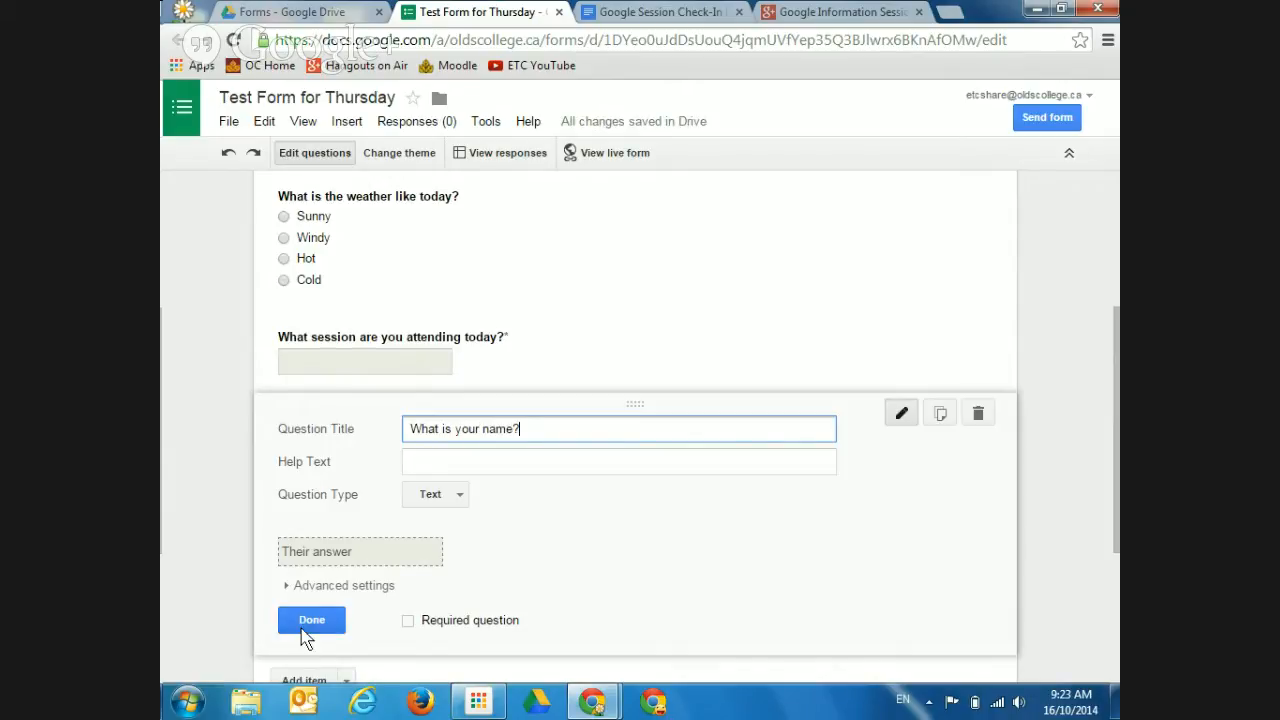
{"action": "left_click", "coordinate": [408, 622]}
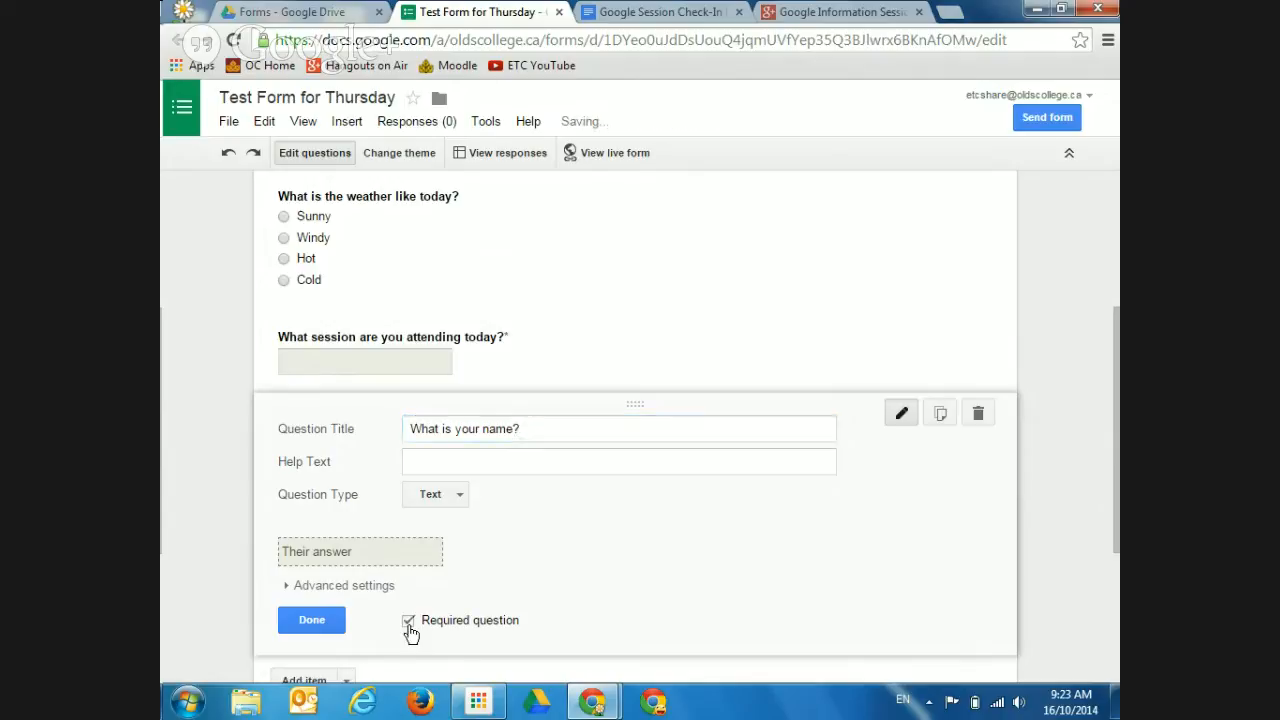
{"action": "left_click", "coordinate": [334, 625]}
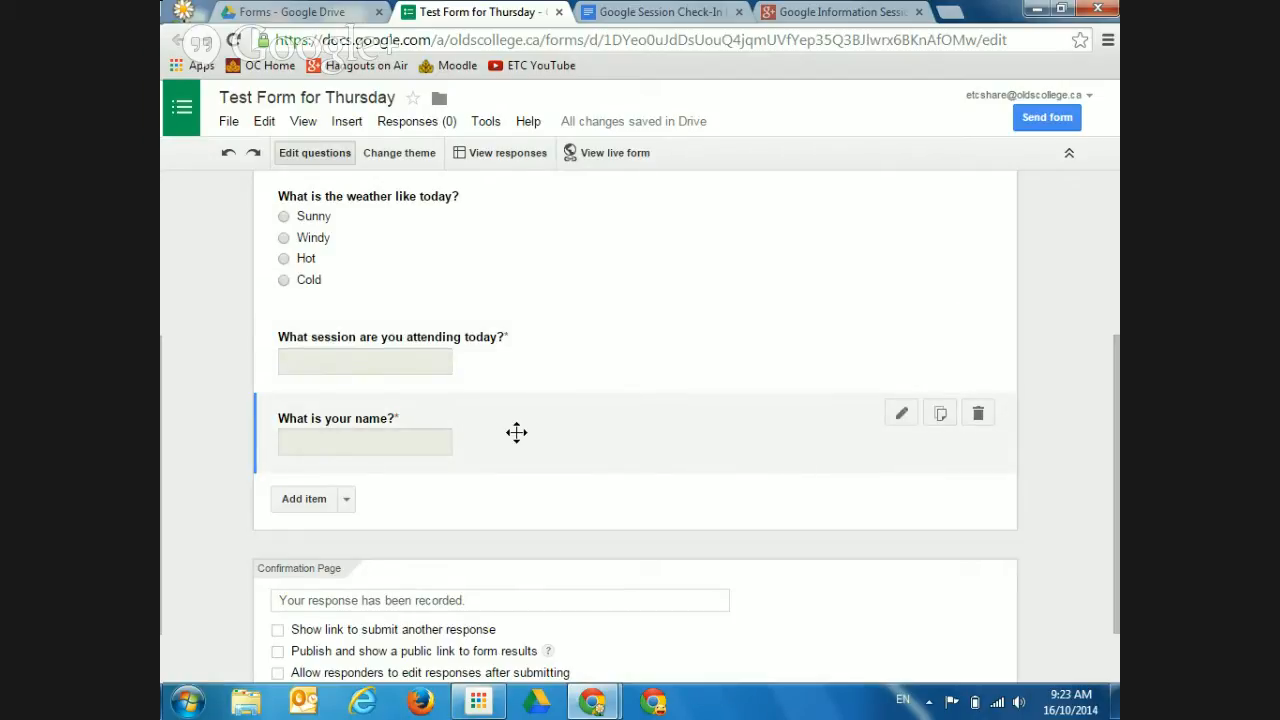
Drag the 'What is your name?' question above the weather question so it comes first
{"action": "left_click_drag", "start_coordinate": [516, 432], "coordinate": [525, 474]}
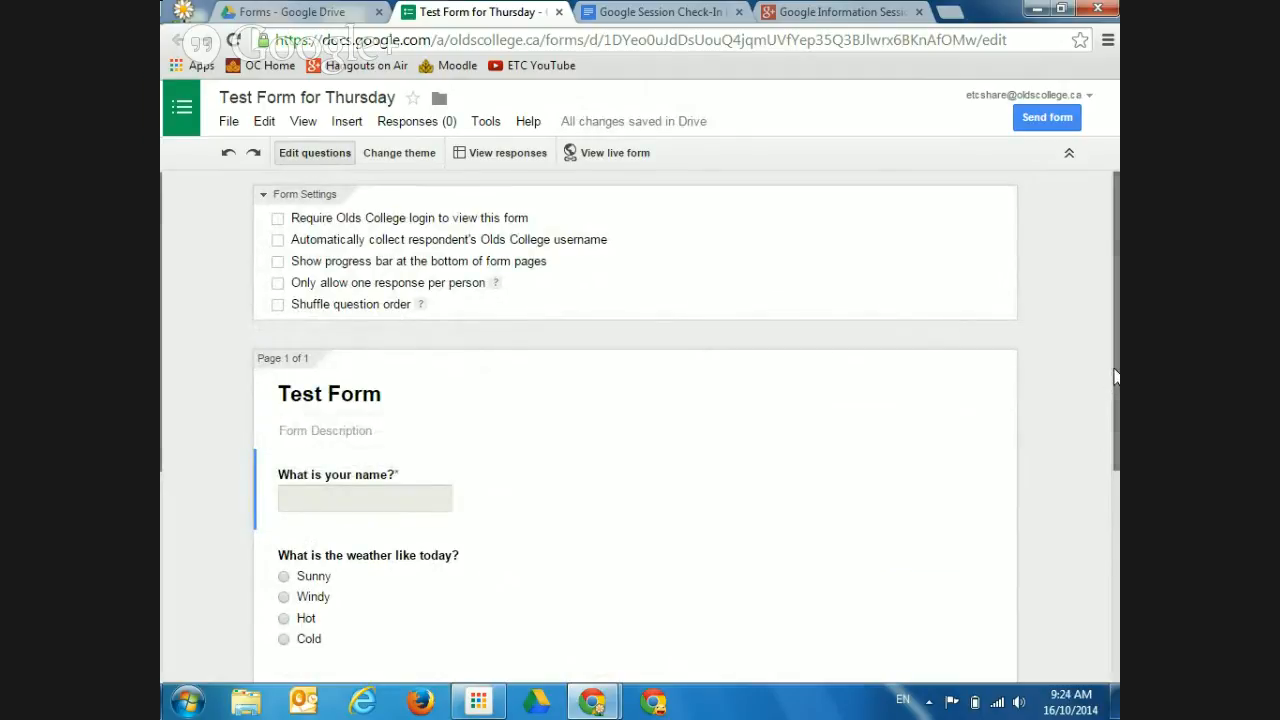
{"action": "left_click_drag", "start_coordinate": [1116, 383], "coordinate": [1118, 478]}
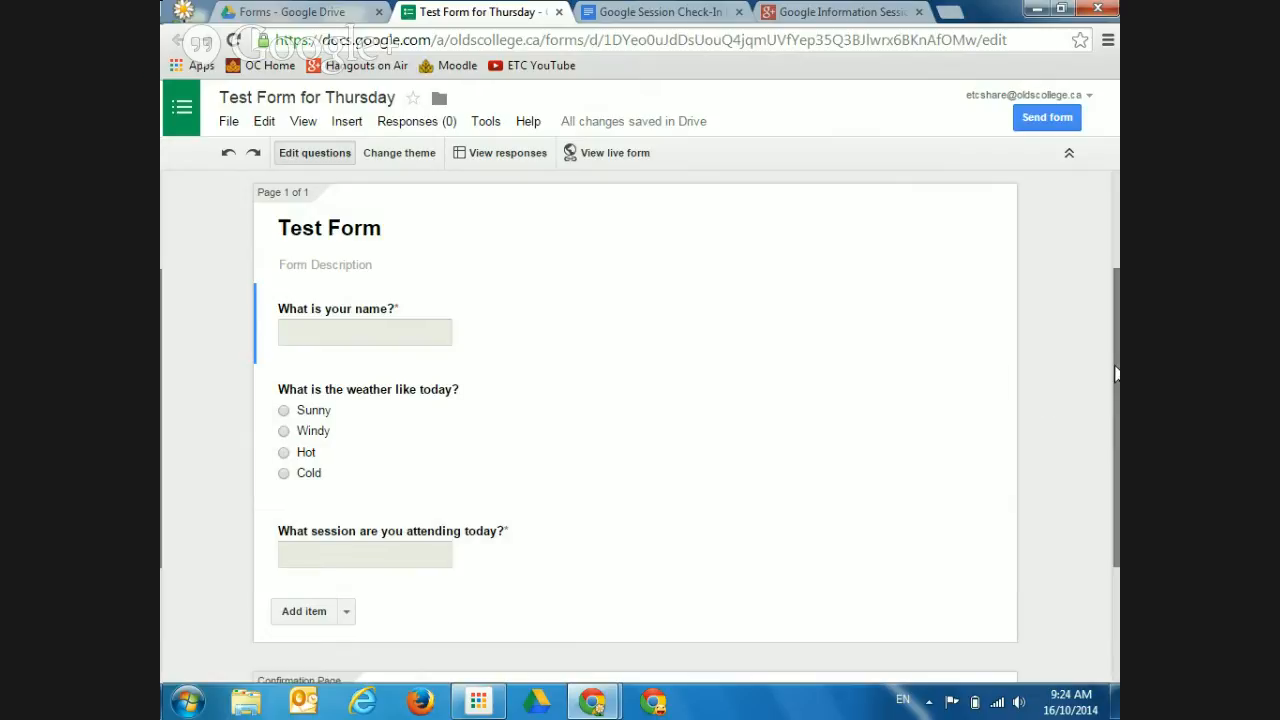
{"action": "left_click_drag", "start_coordinate": [1116, 372], "coordinate": [1115, 470]}
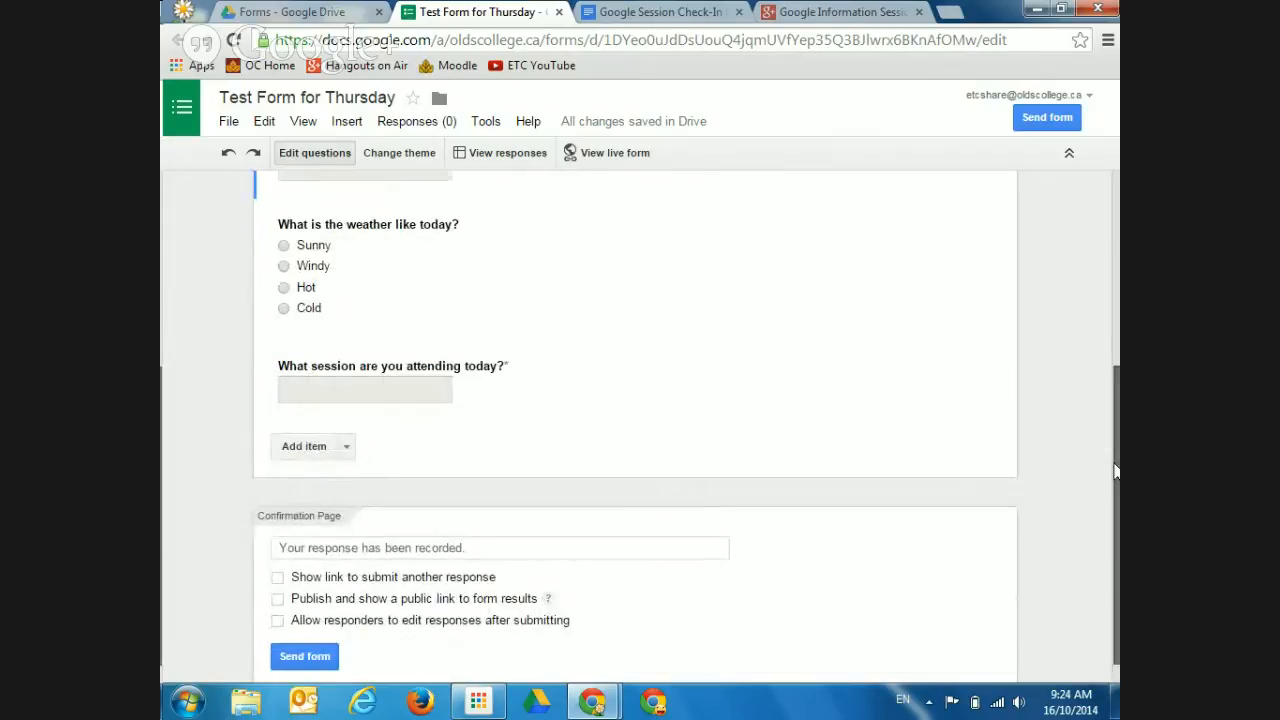
Show the question-type menu beside Add item in Test Form
{"action": "left_click", "coordinate": [346, 447]}
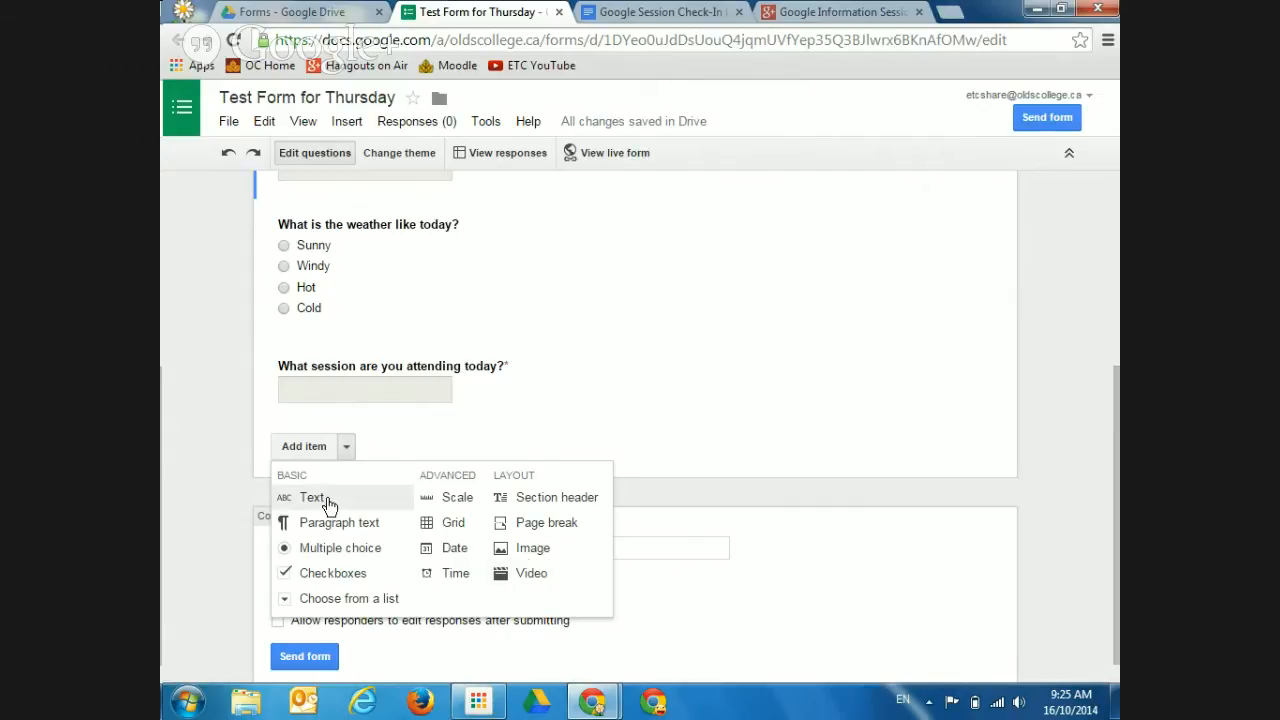
Add a multiple-choice question 'Who did you work with on this project?' and switch to Drive's Forms folder
{"action": "left_click", "coordinate": [315, 550]}
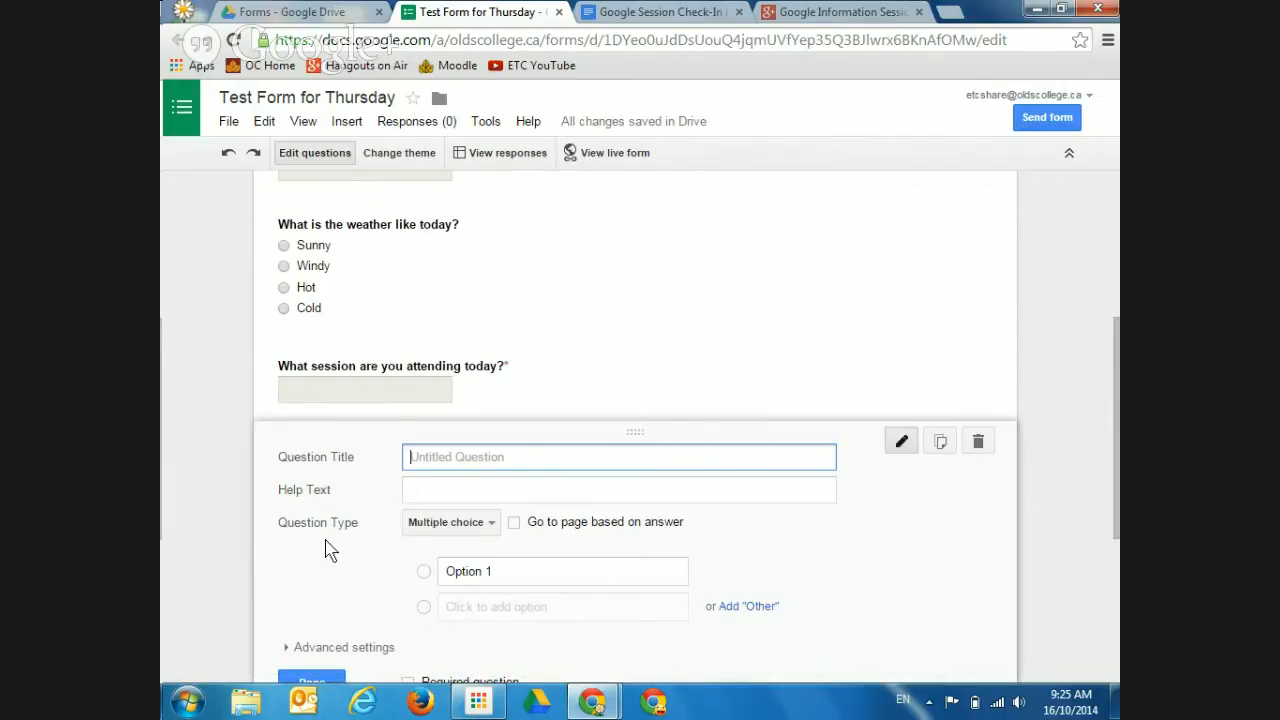
{"action": "type", "text": "Who did you work wiht on"}
{"action": "key", "text": "BackSpace"}
{"action": "key", "text": "BackSpace"}
{"action": "key", "text": "BackSpace"}
{"action": "key", "text": "BackSpace"}
{"action": "key", "text": "BackSpace"}
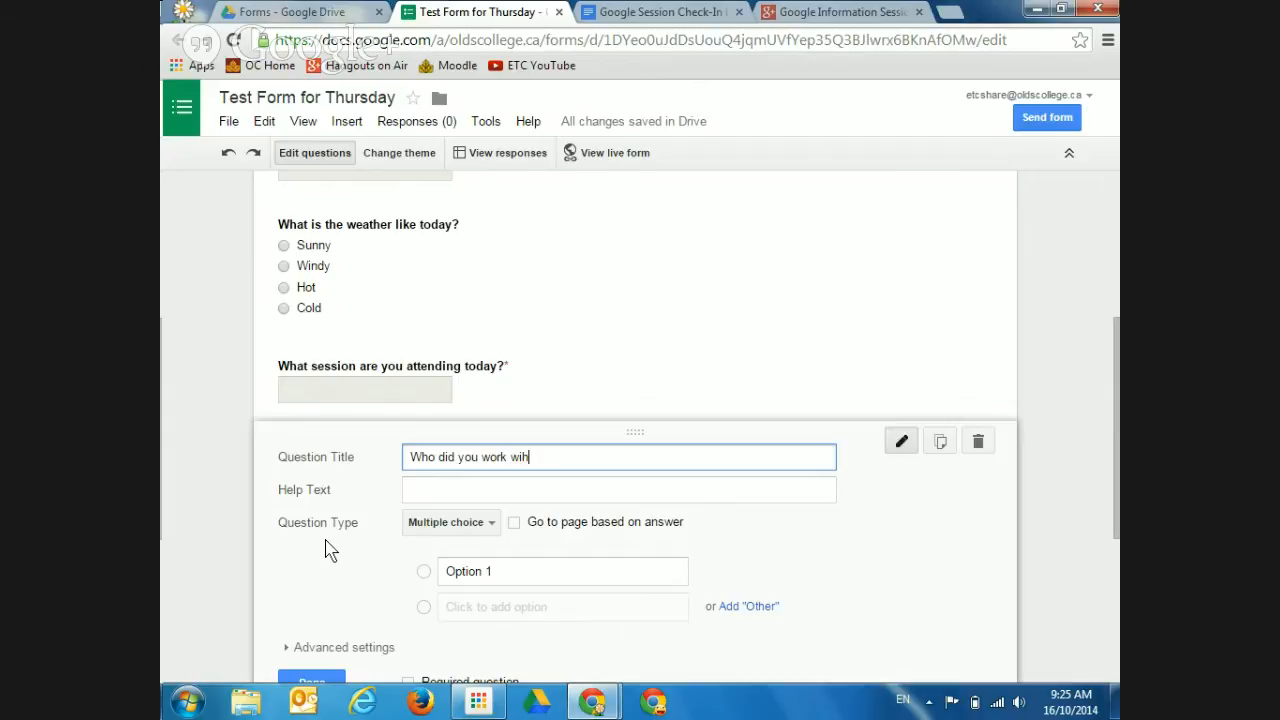
{"action": "type", "text": "th on this project?"}
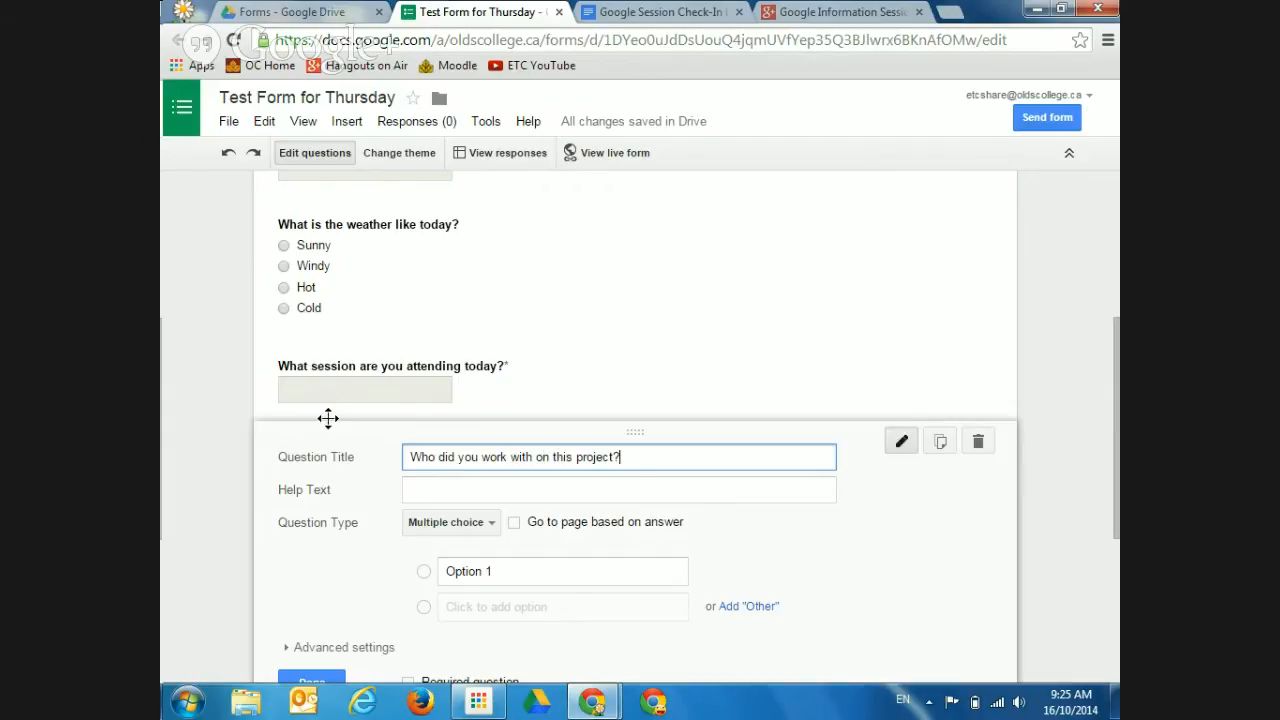
{"action": "left_click", "coordinate": [268, 14]}
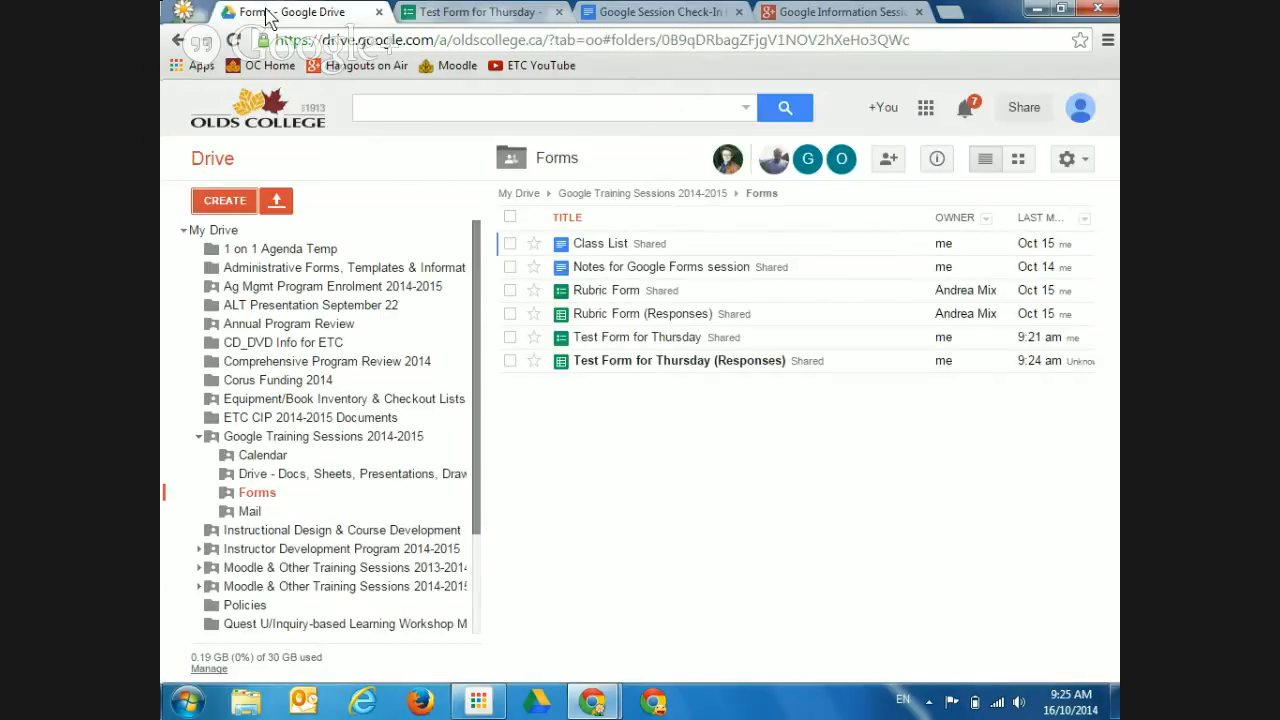
Open the Class List document in Google Docs from the Forms folder
{"action": "left_click", "coordinate": [617, 244]}
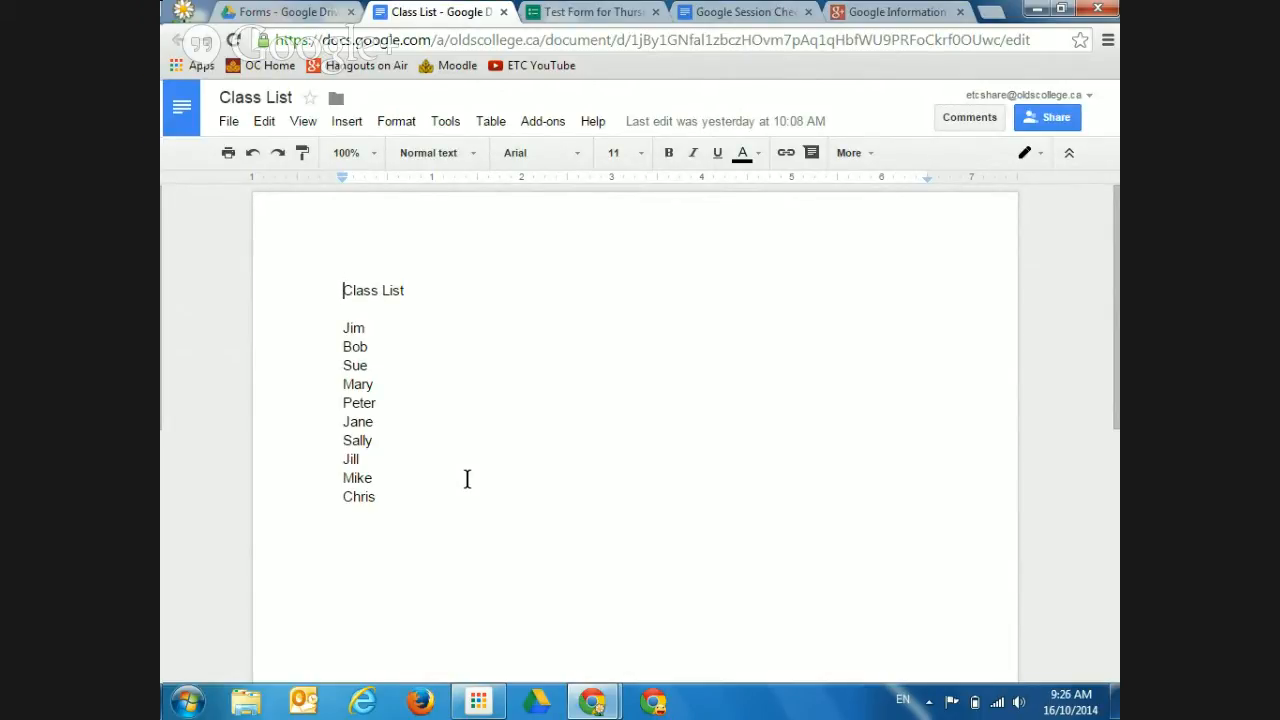
Copy all ten student names from Class List and return to Test Form for Thursday
{"action": "left_click", "coordinate": [339, 332]}
{"action": "left_click_drag", "start_coordinate": [340, 332], "coordinate": [379, 496]}
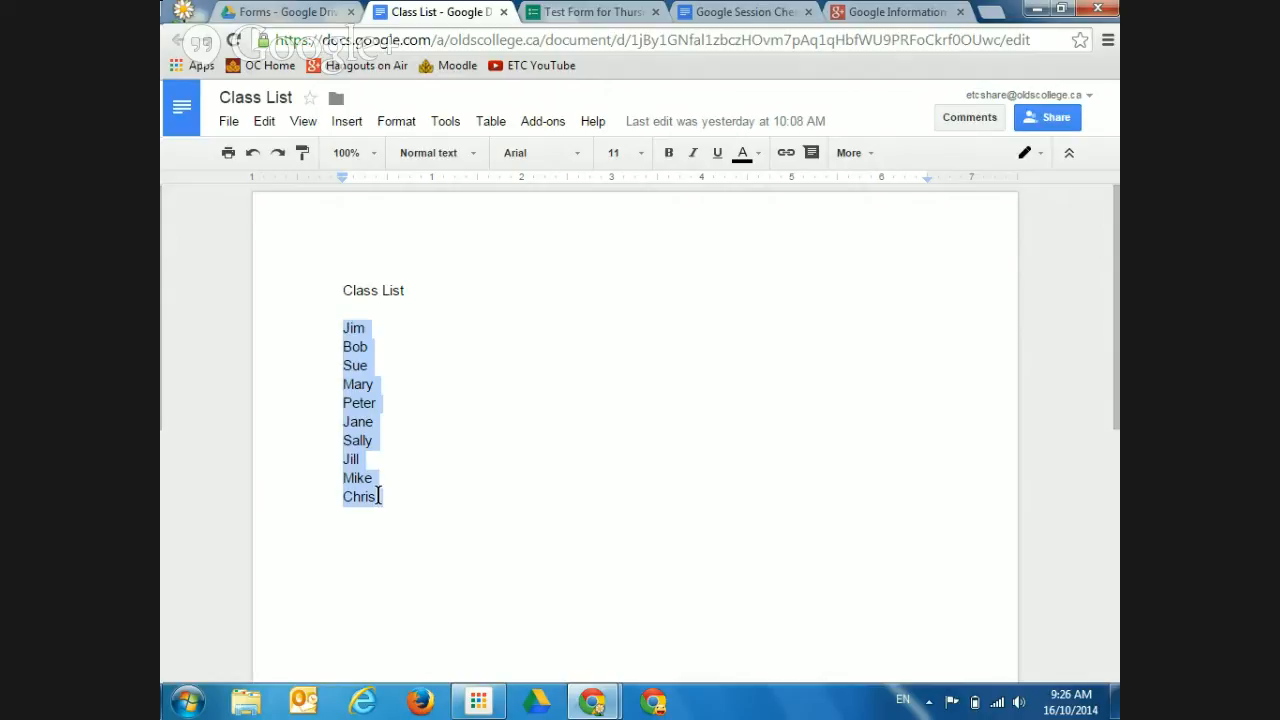
{"action": "right_click", "coordinate": [355, 403]}
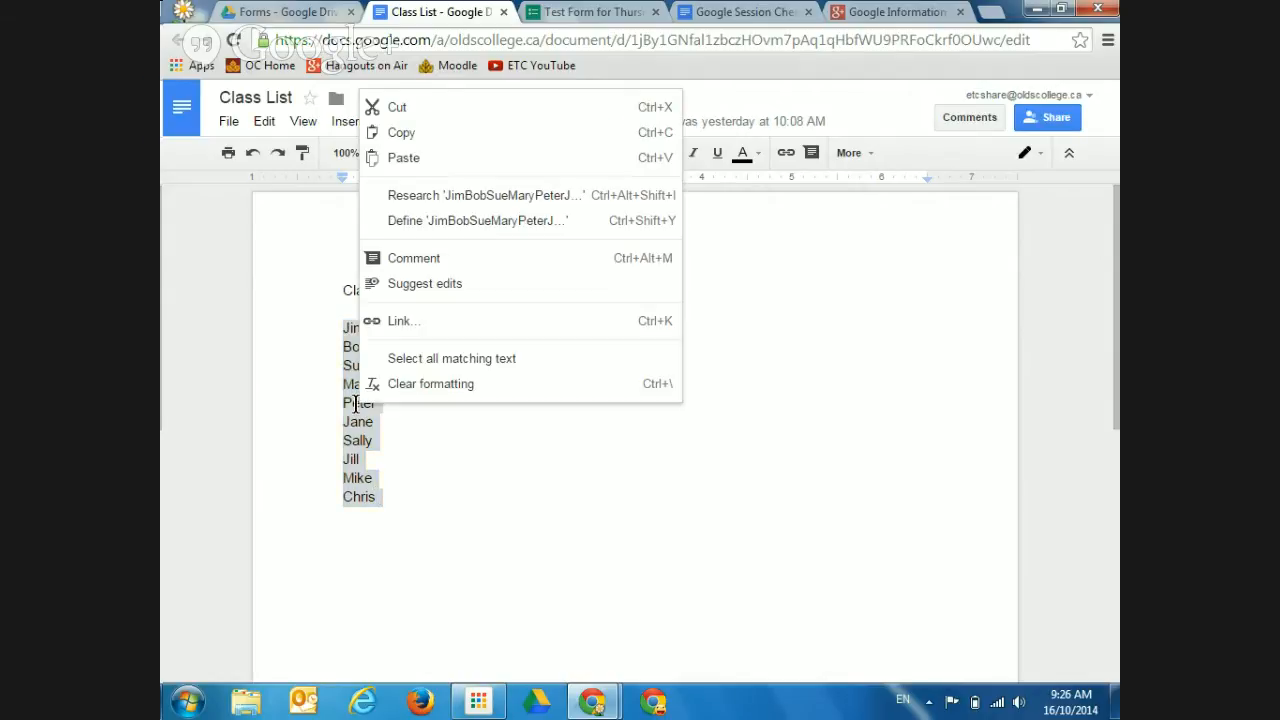
{"action": "left_click", "coordinate": [412, 143]}
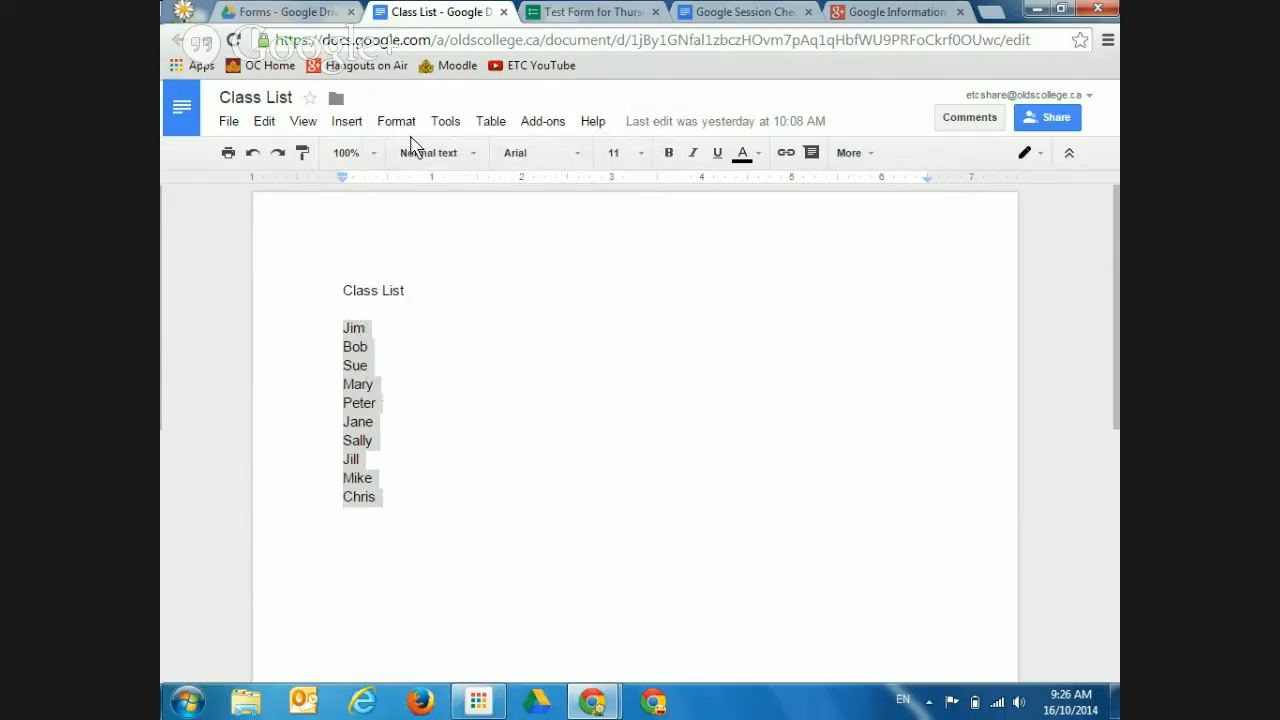
{"action": "left_click", "coordinate": [588, 20]}
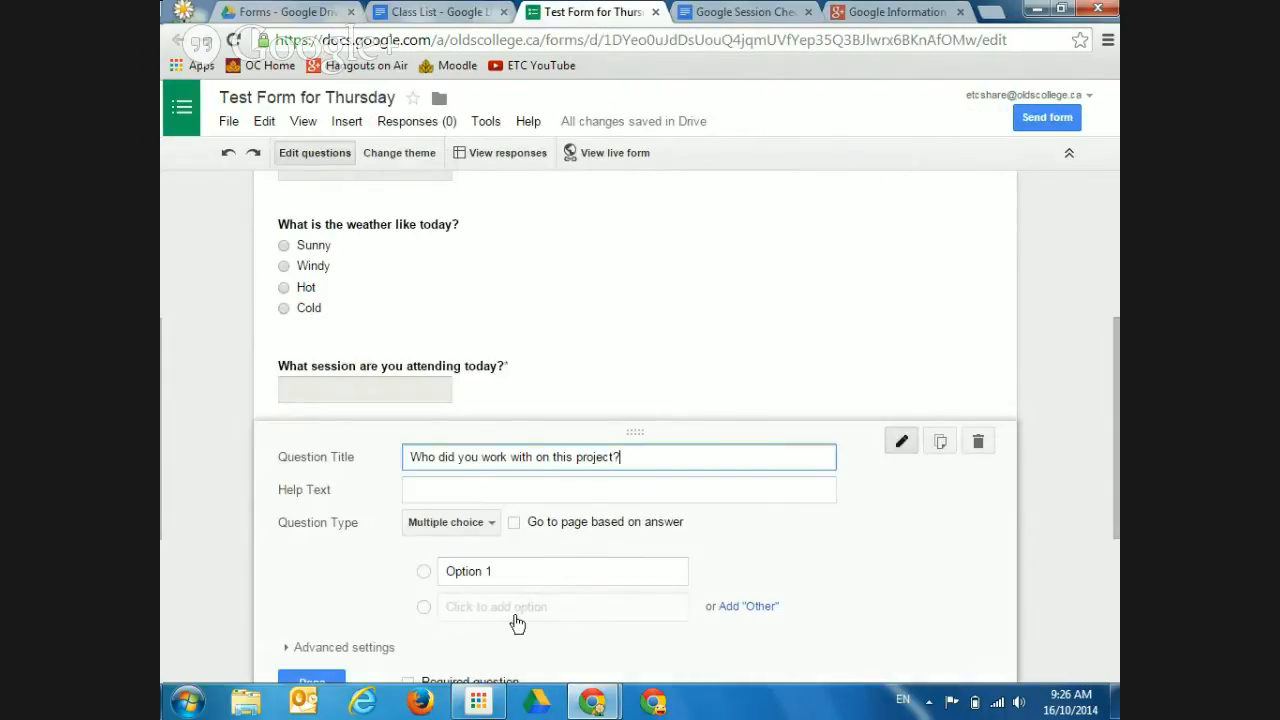
Paste the ten class-list names as the collaborator question's choices, then go back to Drive
{"action": "left_click", "coordinate": [508, 575]}
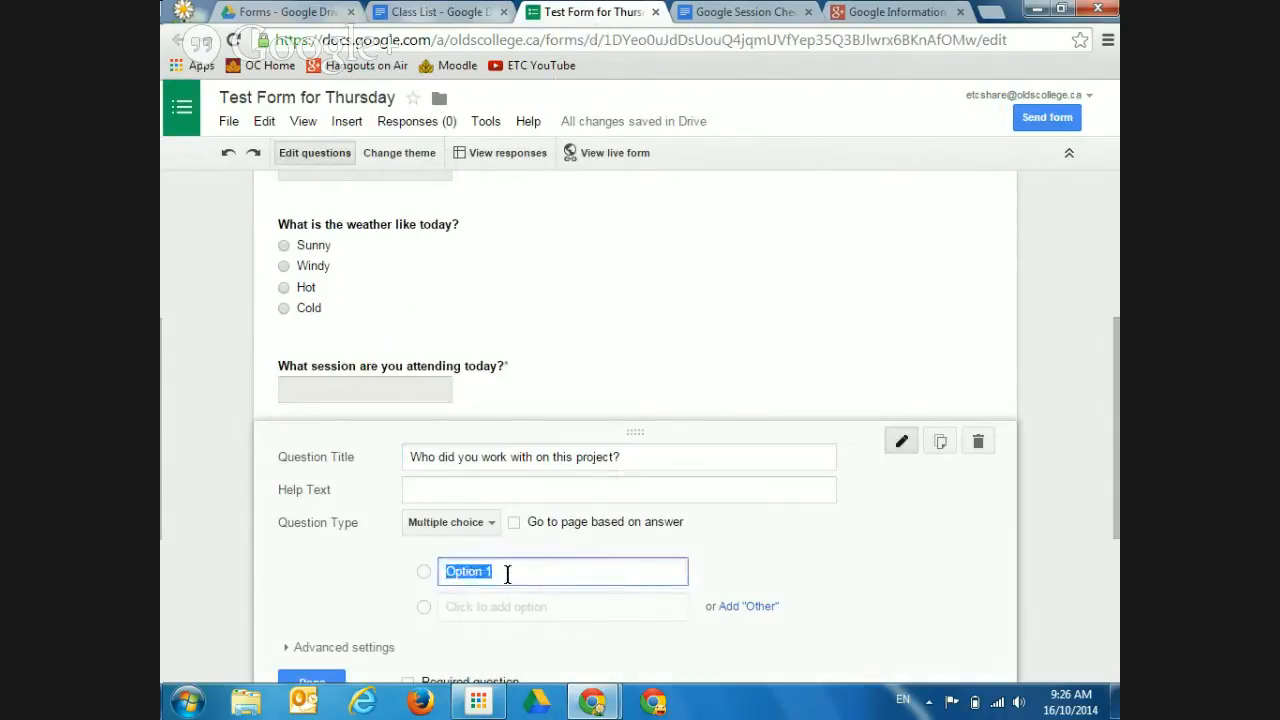
{"action": "key", "text": "ctrl+v"}
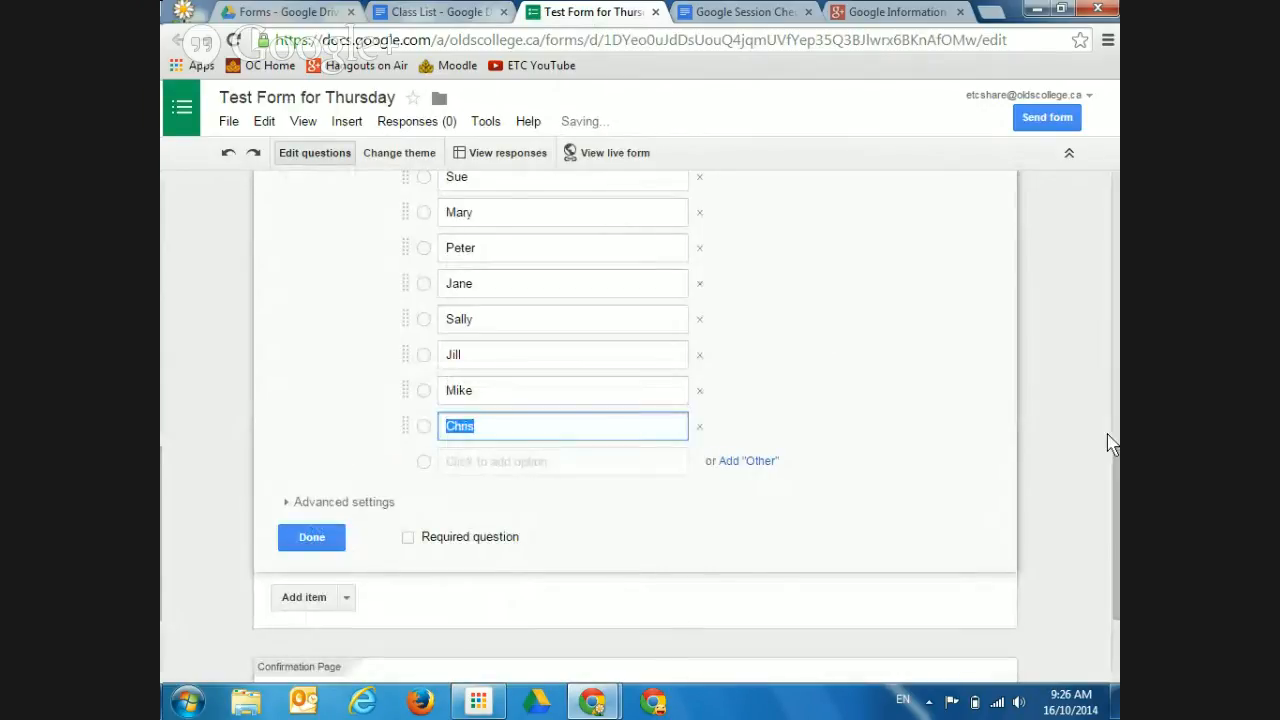
{"action": "left_click_drag", "start_coordinate": [1115, 478], "coordinate": [1118, 430]}
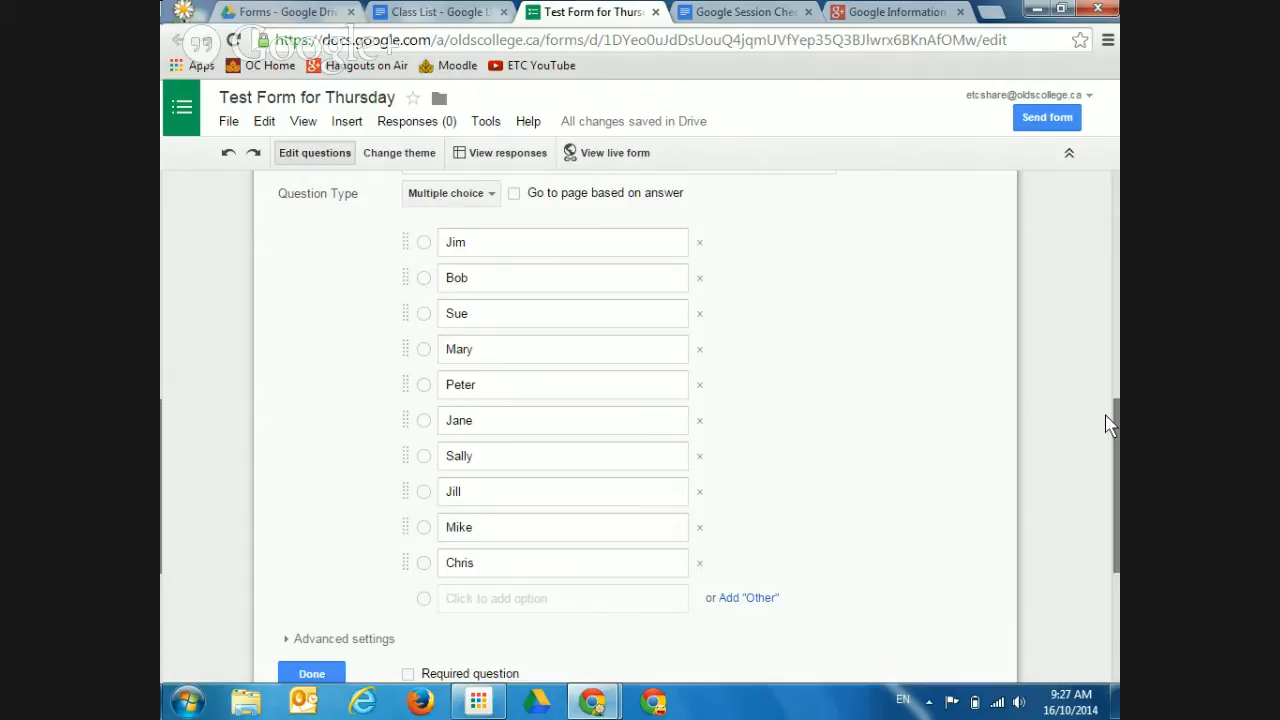
{"action": "mouse_move", "coordinate": [1116, 472]}
{"action": "left_mouse_down"}
{"action": "mouse_move", "coordinate": [1116, 415]}
{"action": "mouse_move", "coordinate": [1116, 492]}
{"action": "left_mouse_up"}
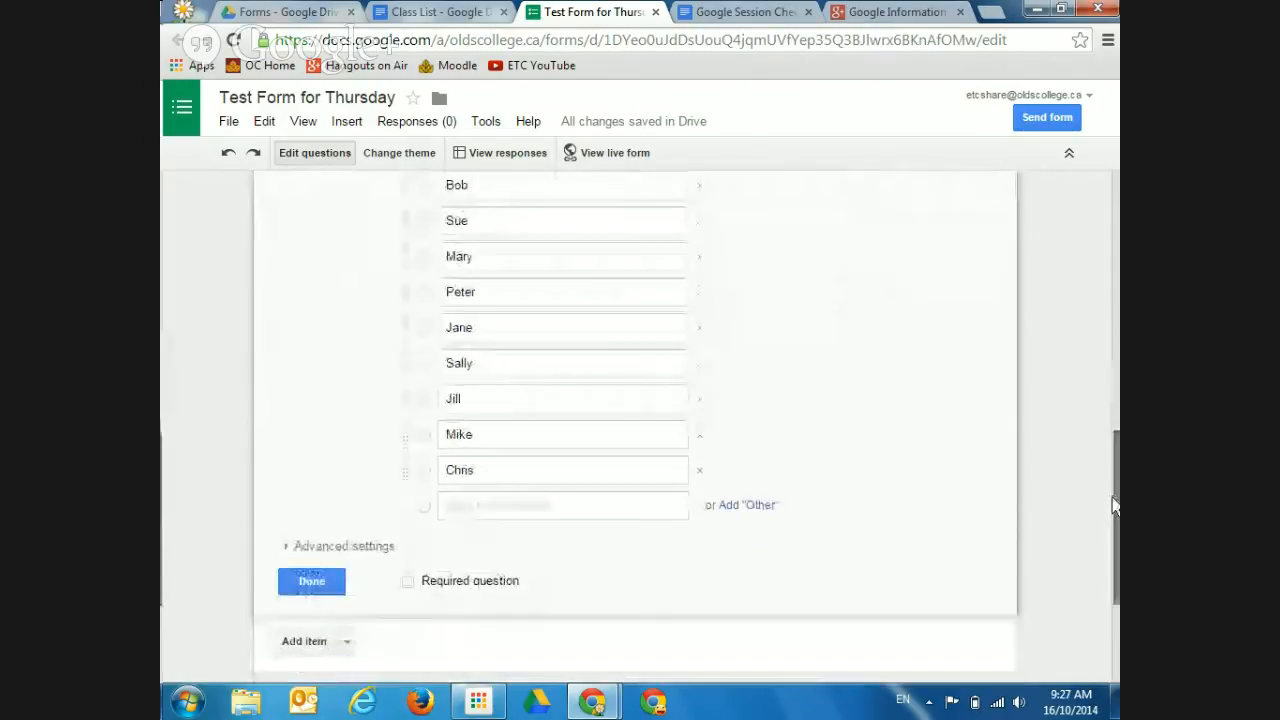
{"action": "left_click", "coordinate": [300, 585]}
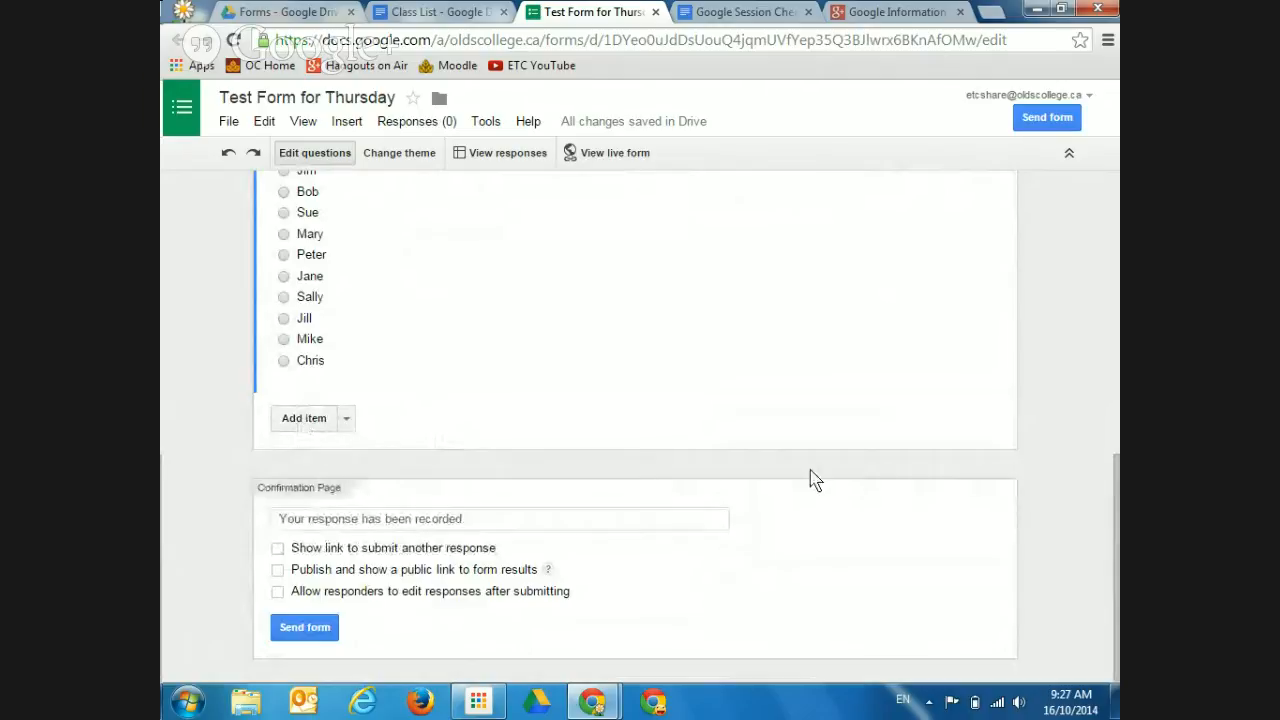
{"action": "left_click_drag", "start_coordinate": [1116, 508], "coordinate": [1104, 477]}
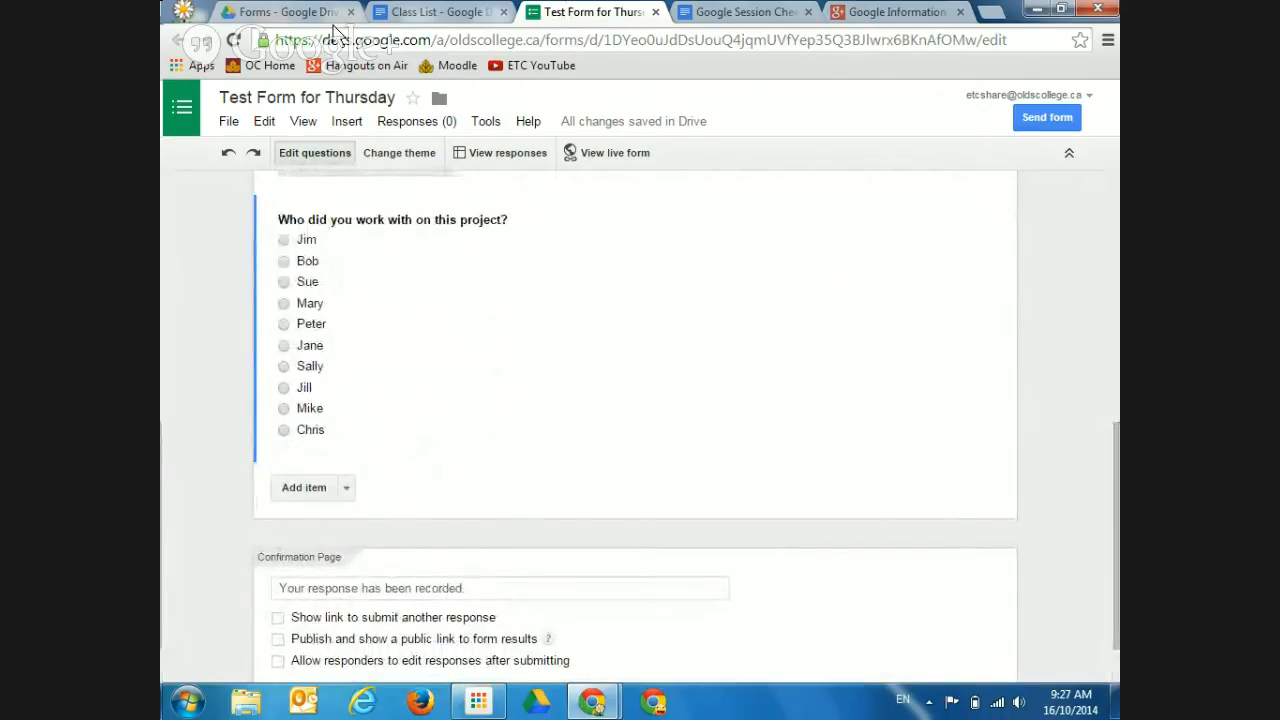
{"action": "left_click", "coordinate": [298, 14]}
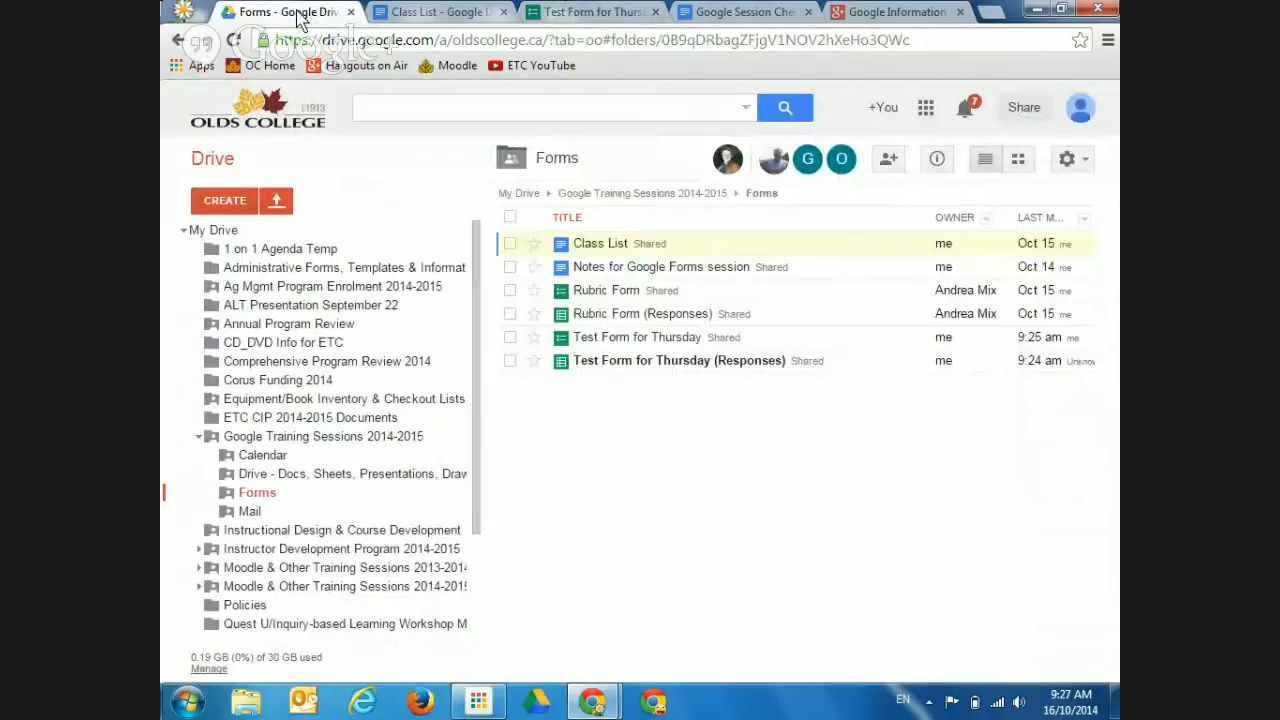
{"action": "left_click", "coordinate": [596, 291]}
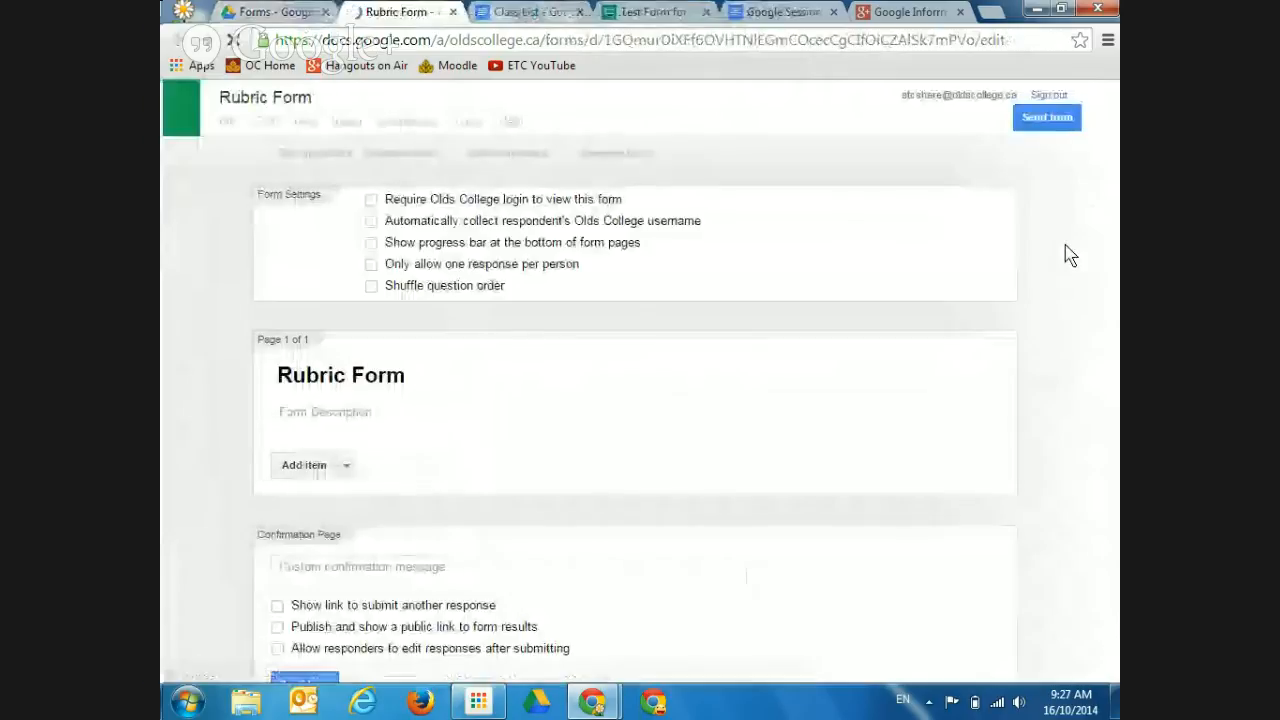
{"action": "left_click_drag", "start_coordinate": [1108, 235], "coordinate": [1108, 388]}
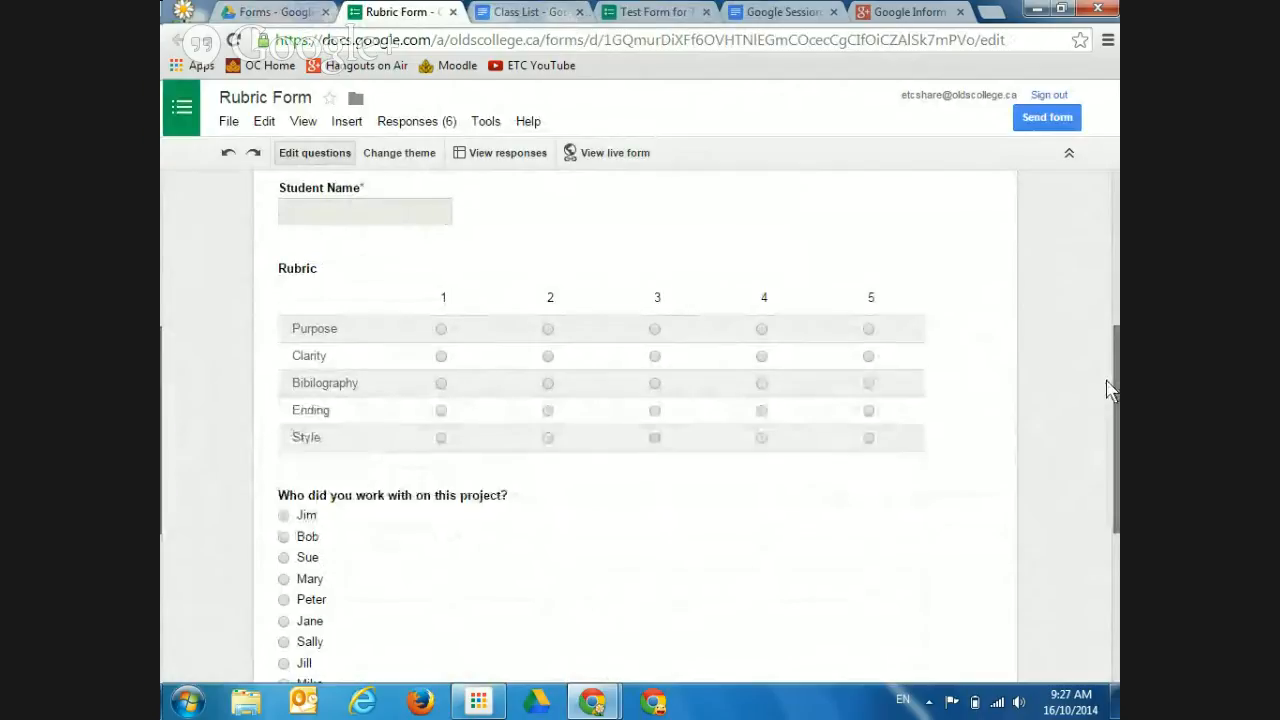
{"action": "scroll", "coordinate": [847, 366], "scroll_direction": "up", "scroll_amount": 4}
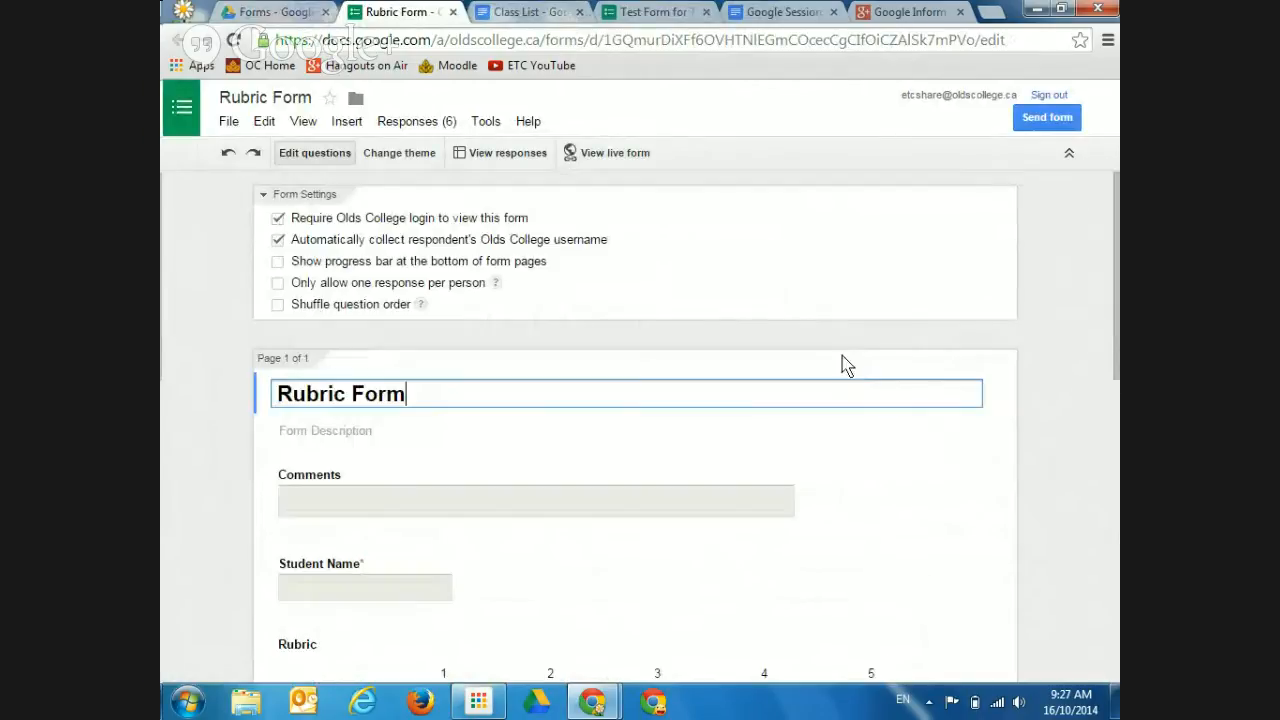
{"action": "left_click", "coordinate": [1110, 345]}
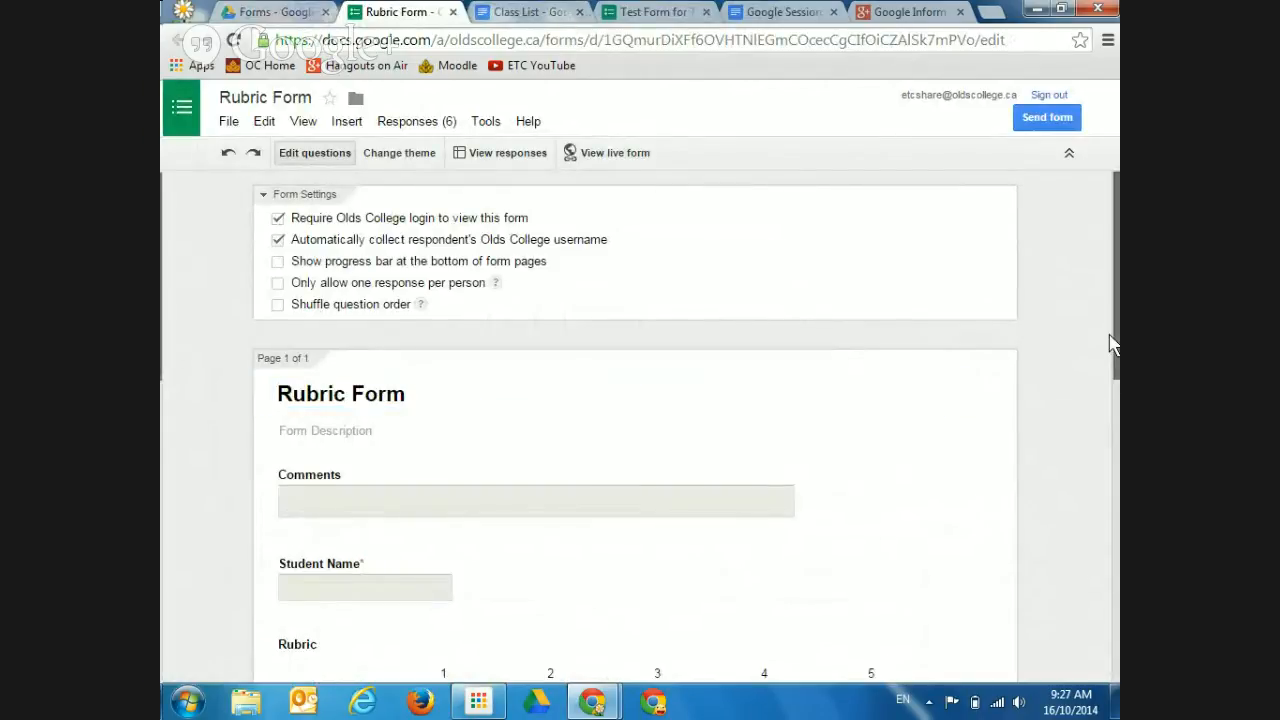
{"action": "left_click_drag", "start_coordinate": [1110, 345], "coordinate": [1106, 466]}
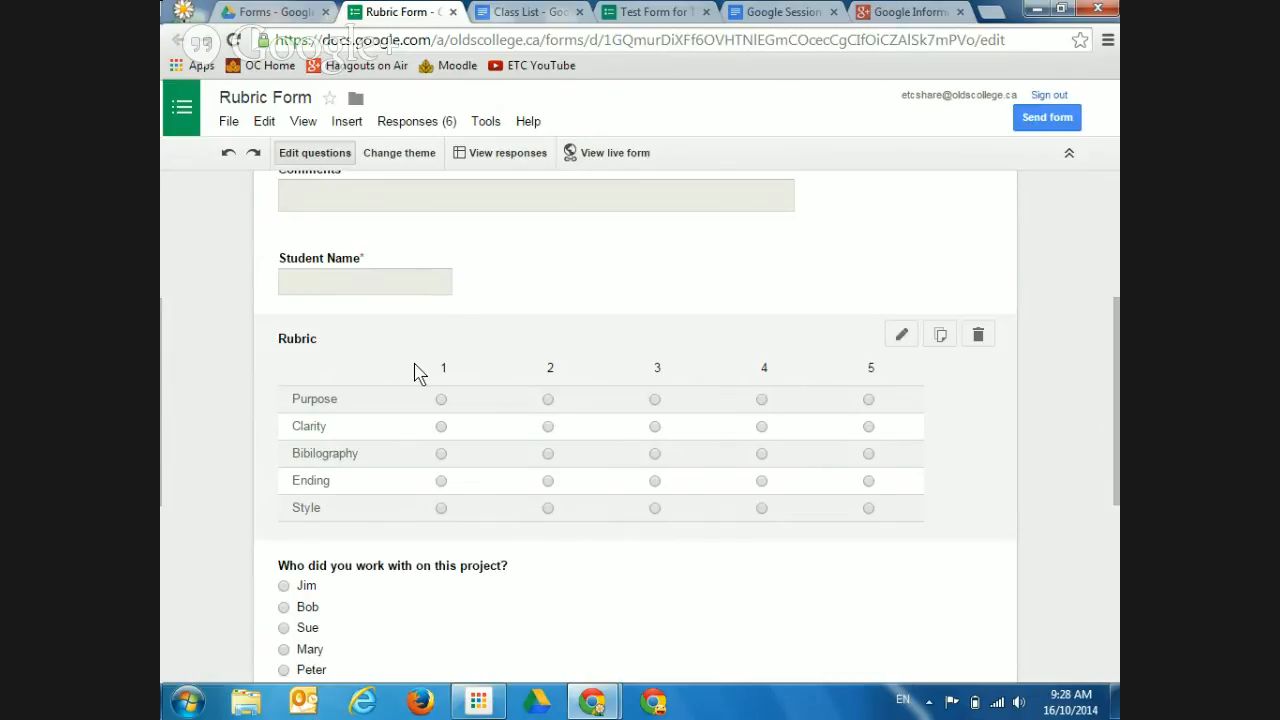
Rename the Rubric grid's Column 1 to '1 (worst)' and Column 5 to '5 (best)'
{"action": "left_click", "coordinate": [901, 336]}
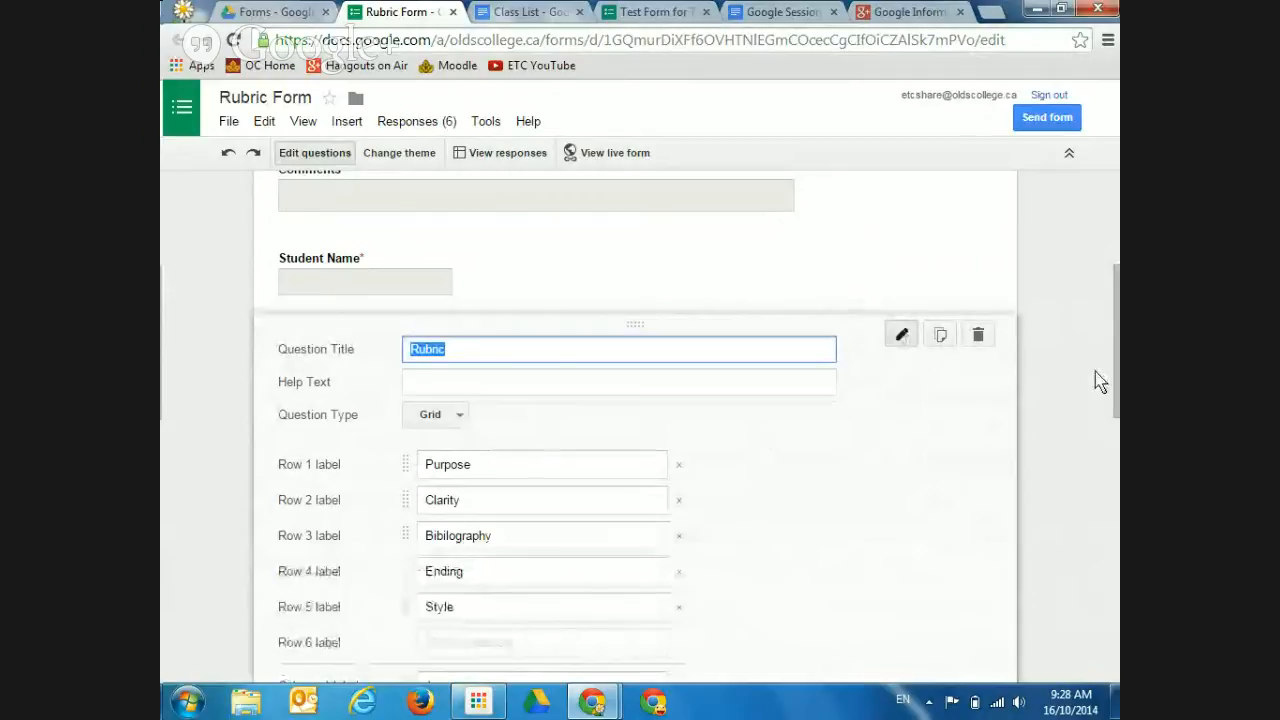
{"action": "left_click_drag", "start_coordinate": [1116, 363], "coordinate": [1116, 466]}
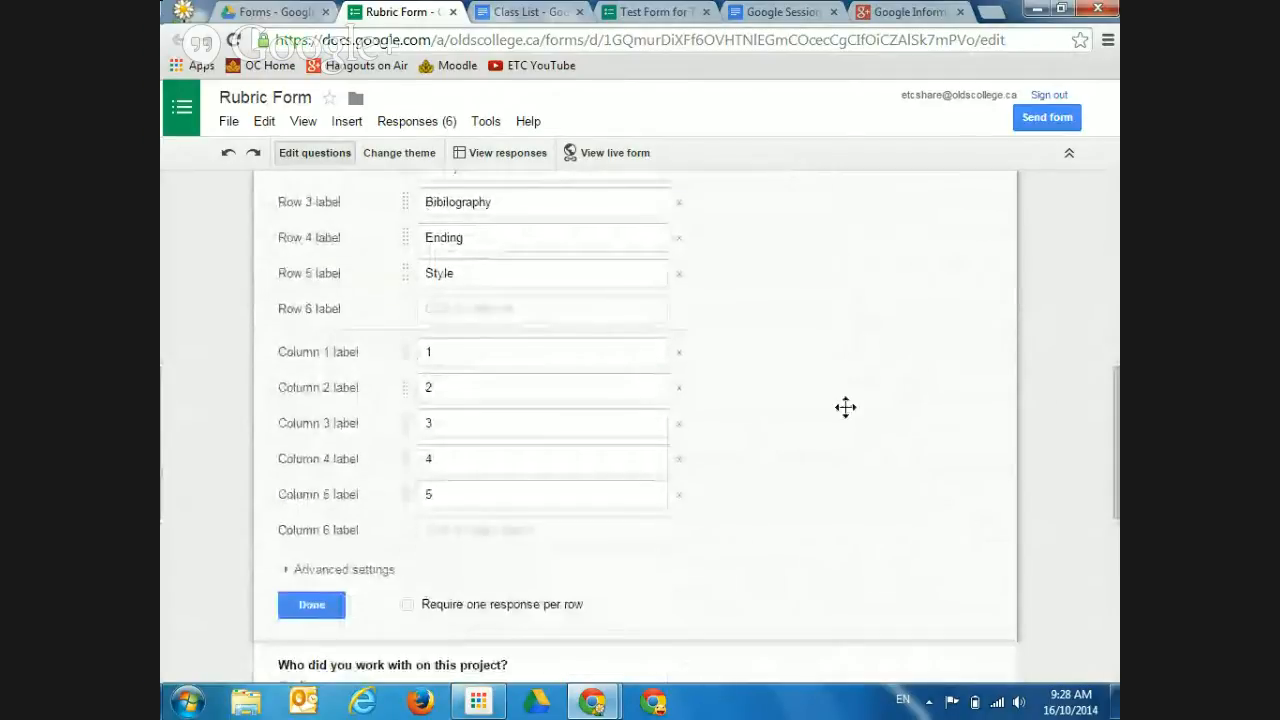
{"action": "left_click", "coordinate": [437, 351]}
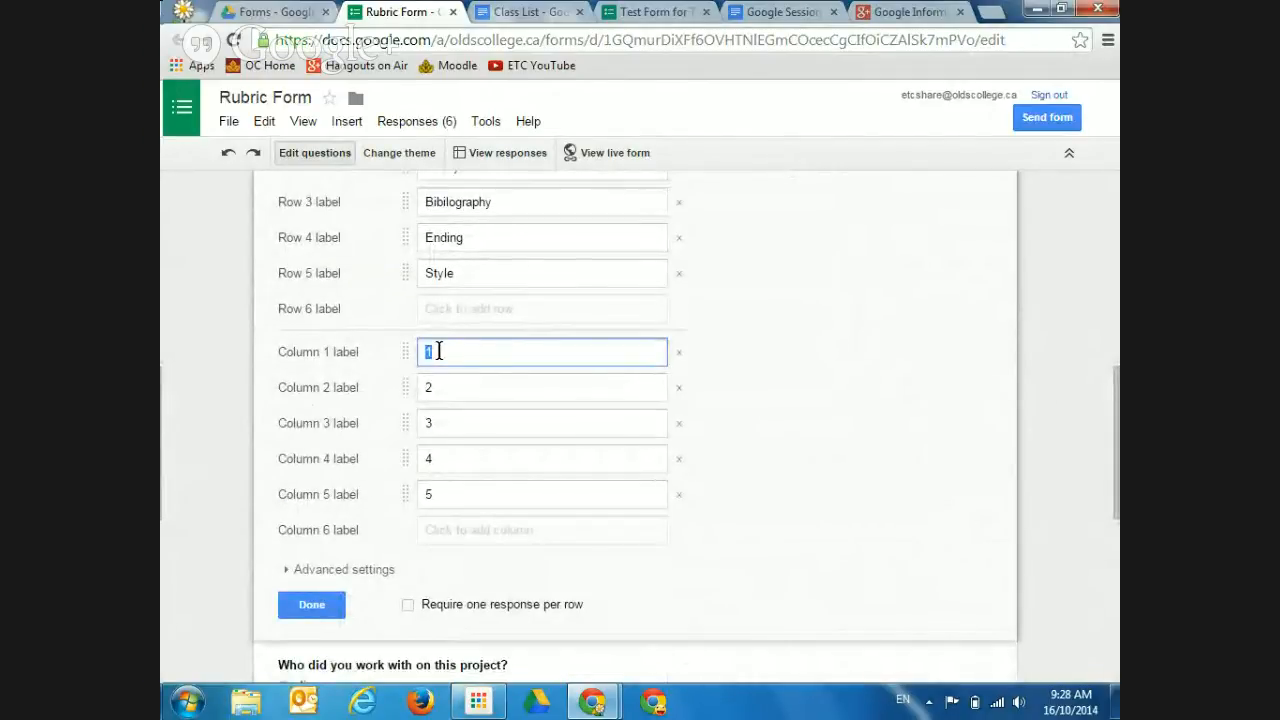
{"action": "type", "text": "A"}
{"action": "key", "text": "BackSpace"}
{"action": "type", "text": "1 (worst)"}
{"action": "left_click", "coordinate": [438, 352]}
{"action": "type", "text": "("}
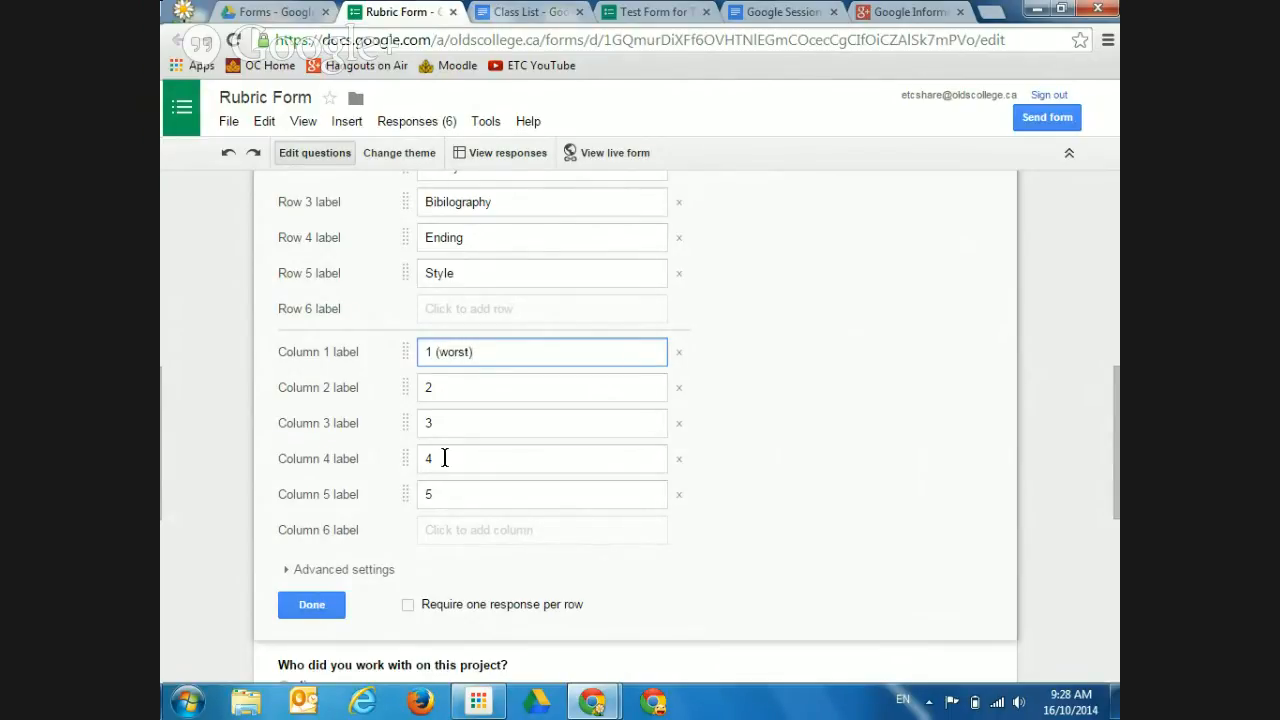
{"action": "left_click", "coordinate": [449, 490]}
{"action": "type", "text": "5 ("}
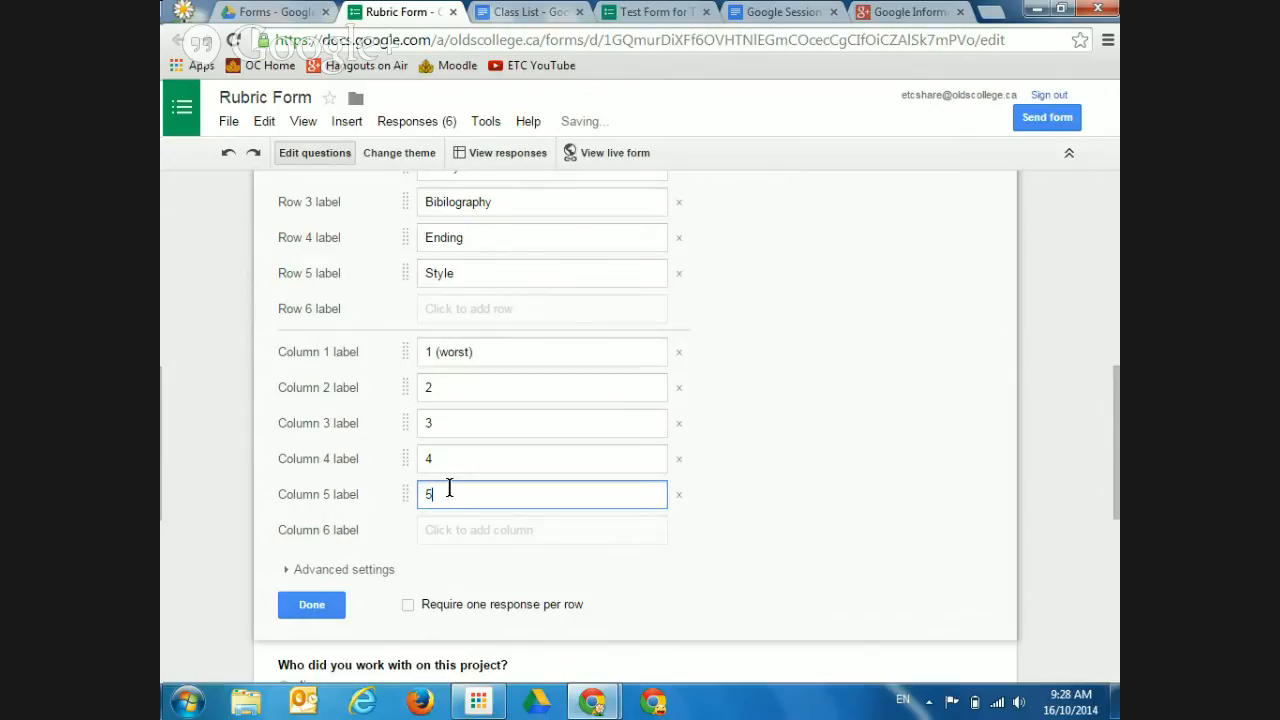
{"action": "type", "text": "best)"}
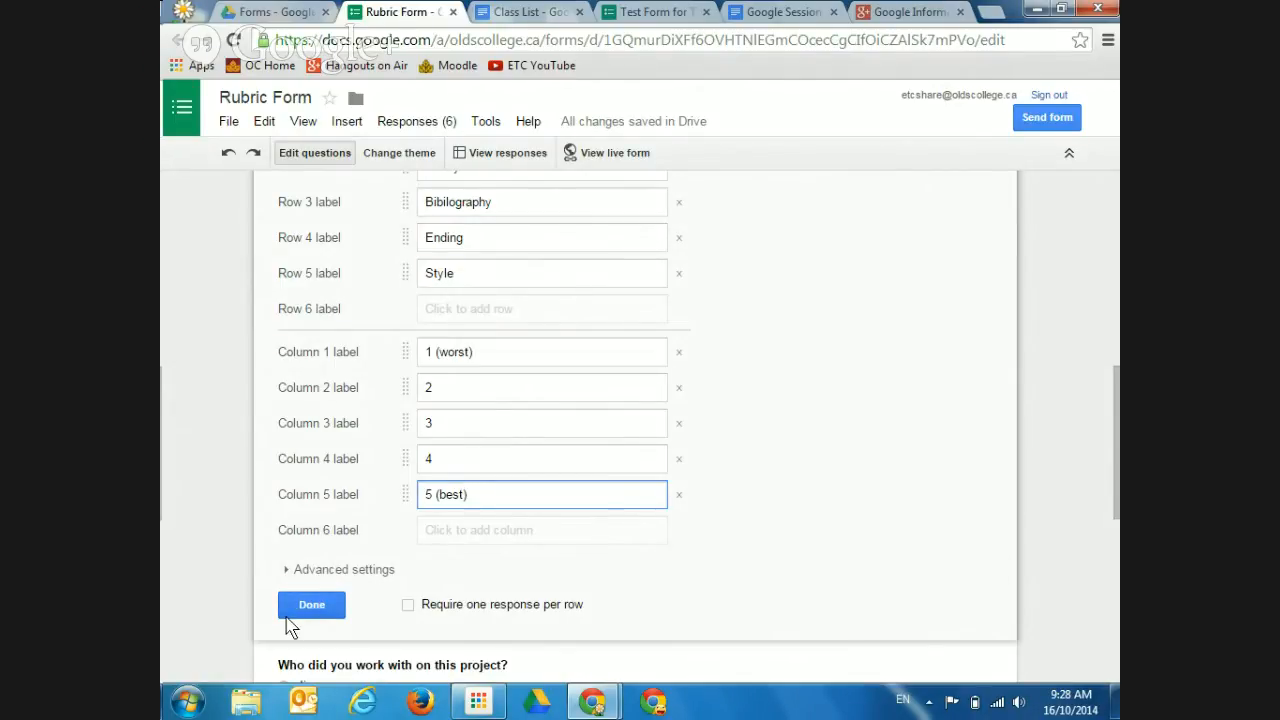
{"action": "left_click", "coordinate": [311, 605]}
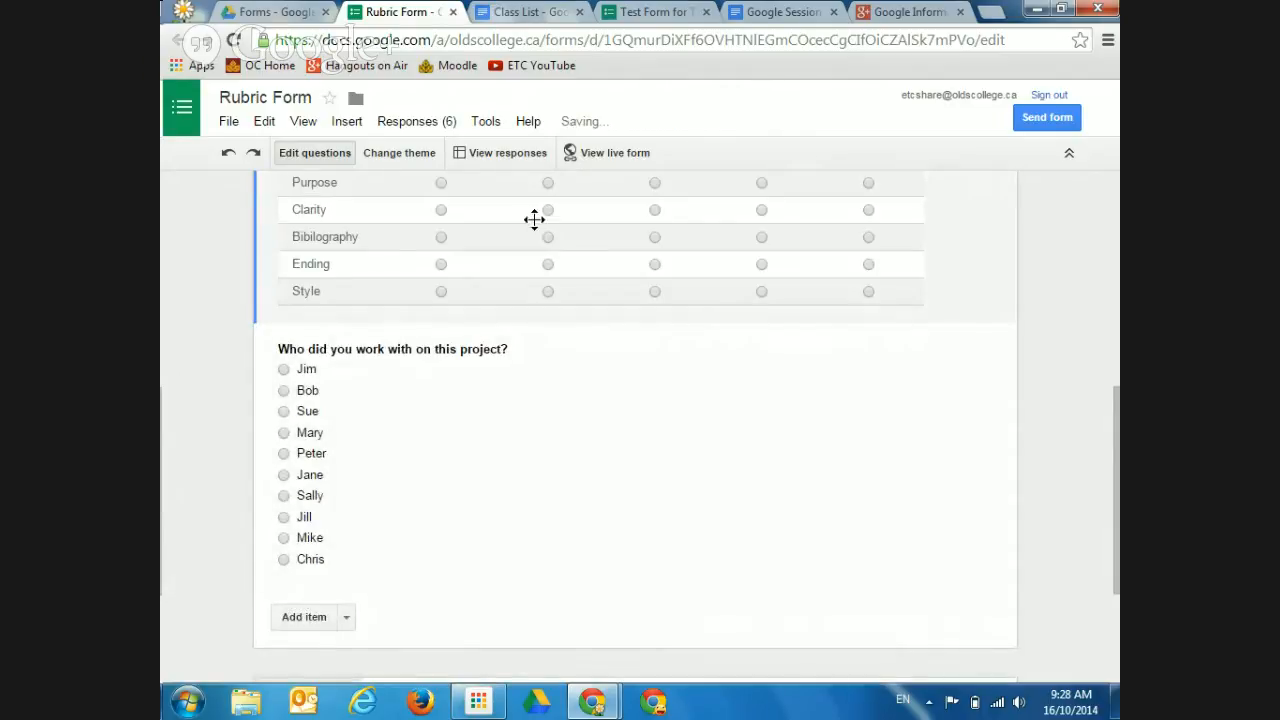
Review the relabelled Rubric grid and return to Drive's Forms folder
{"action": "scroll", "coordinate": [1118, 424], "scroll_direction": "up", "scroll_amount": 1}
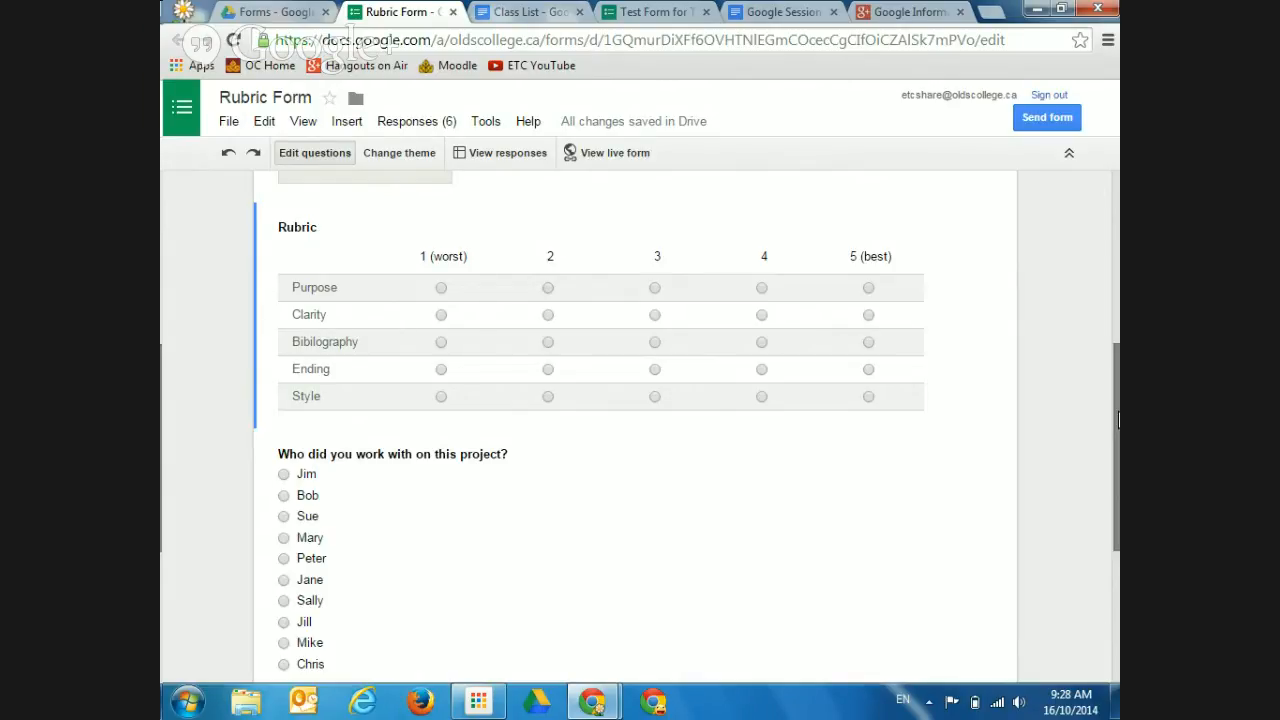
{"action": "left_click", "coordinate": [288, 13]}
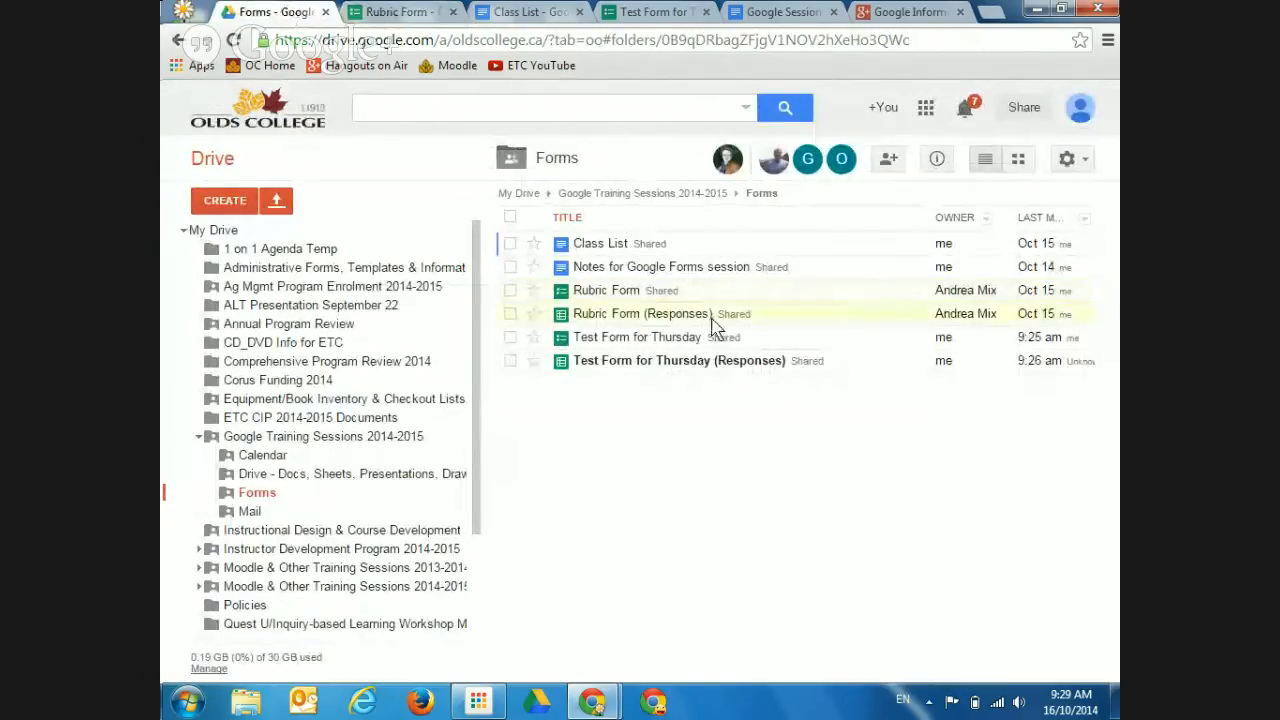
Open Test Form for Thursday and close the Rubric Form, Class List and duplicate Test Form tabs
{"action": "left_click", "coordinate": [637, 340]}
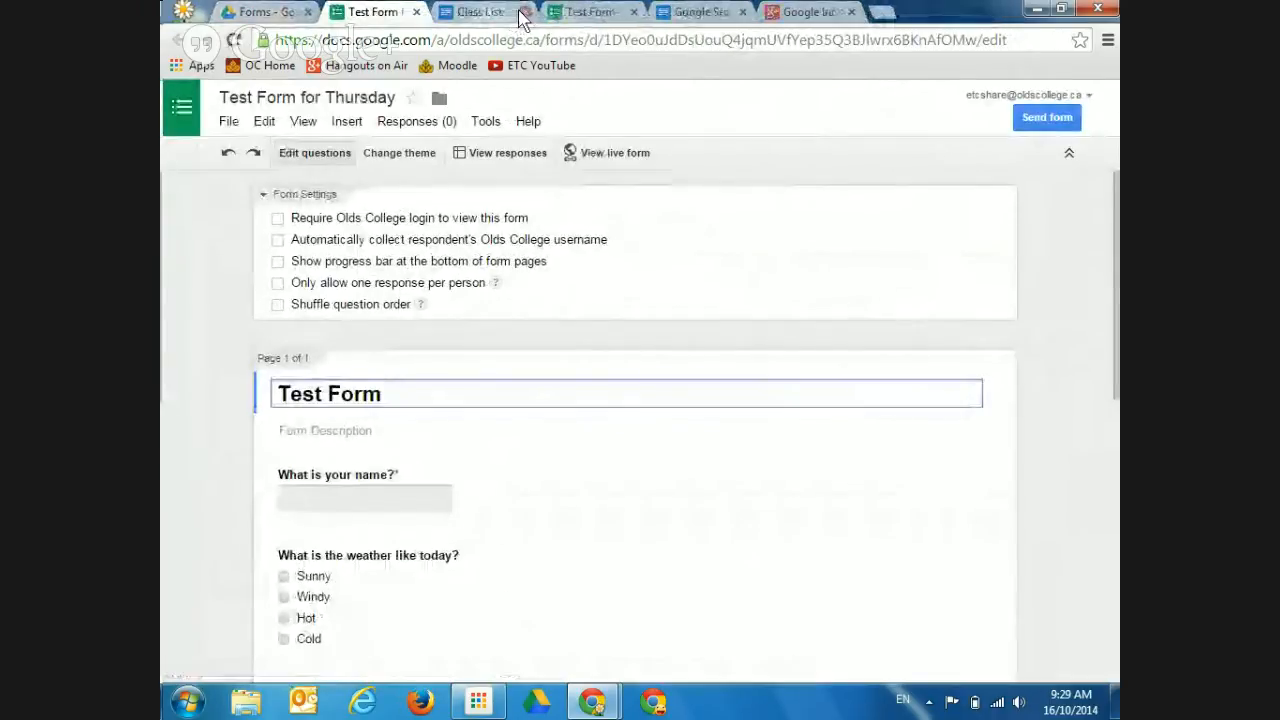
{"action": "left_click", "coordinate": [522, 13]}
{"action": "left_click", "coordinate": [522, 13]}
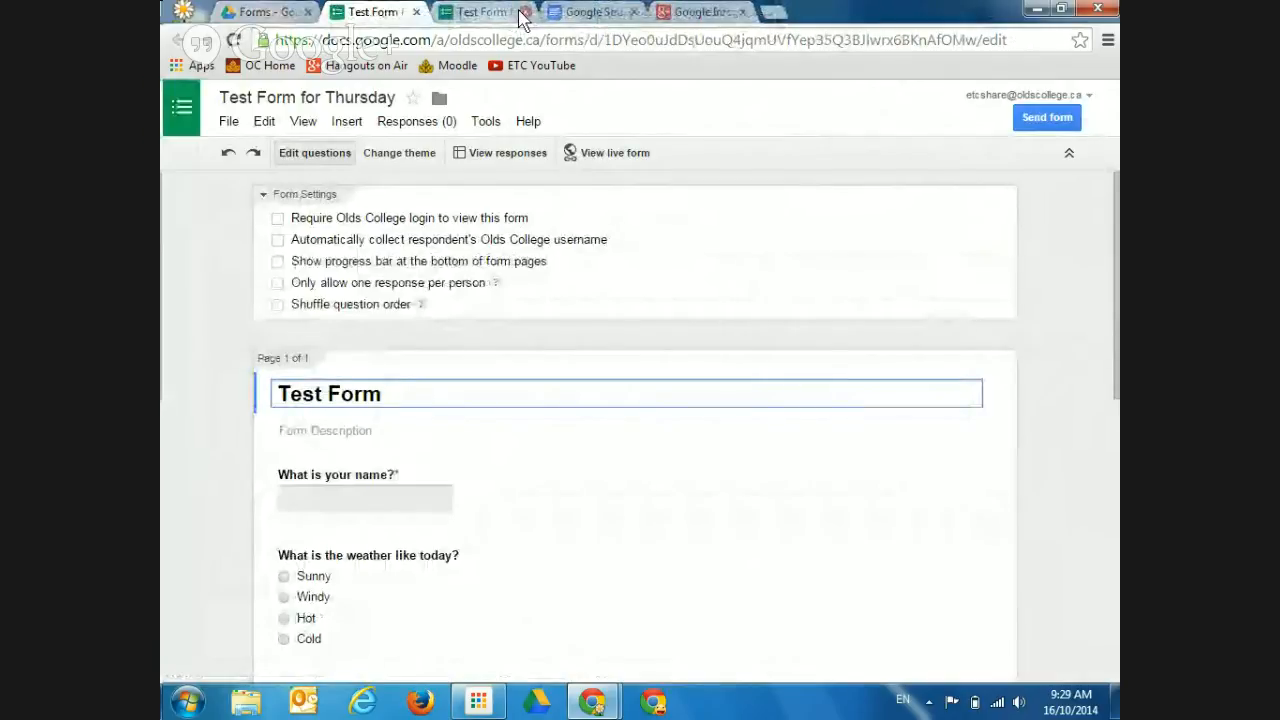
{"action": "left_click", "coordinate": [522, 12]}
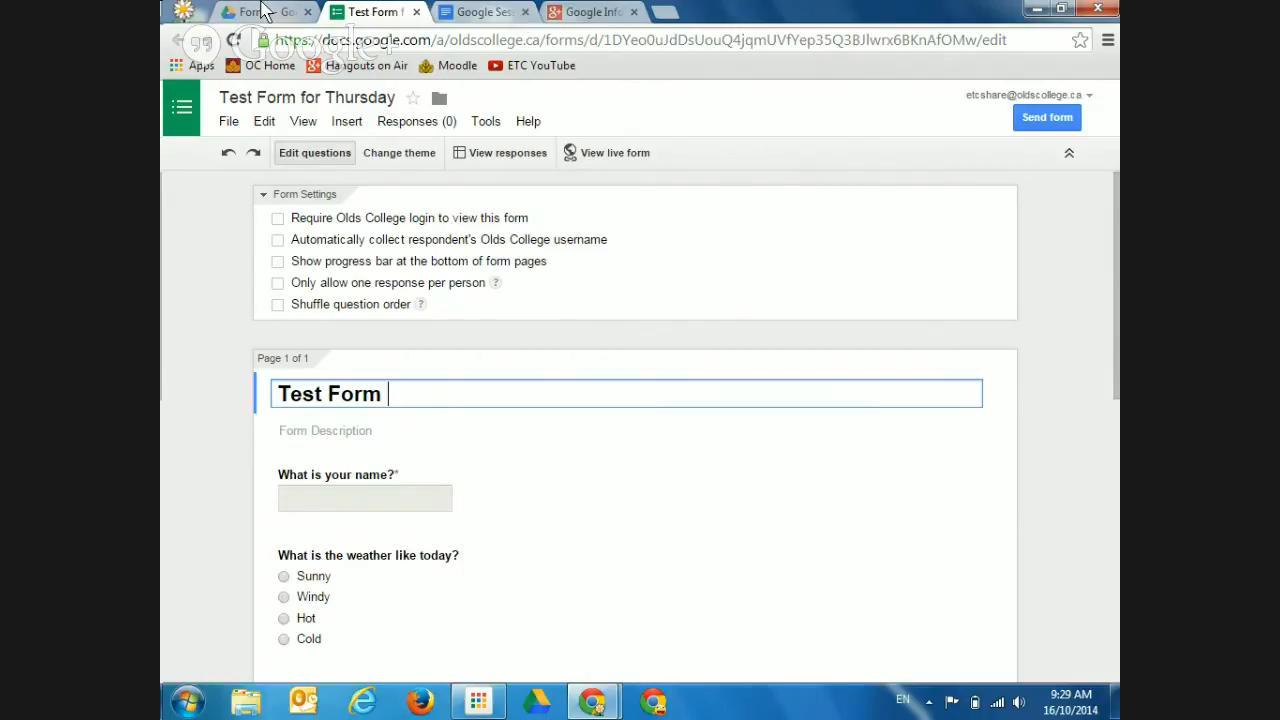
Scroll to the bottom of Test Form for Thursday to reach the Confirmation Page settings
{"action": "left_click", "coordinate": [1116, 328]}
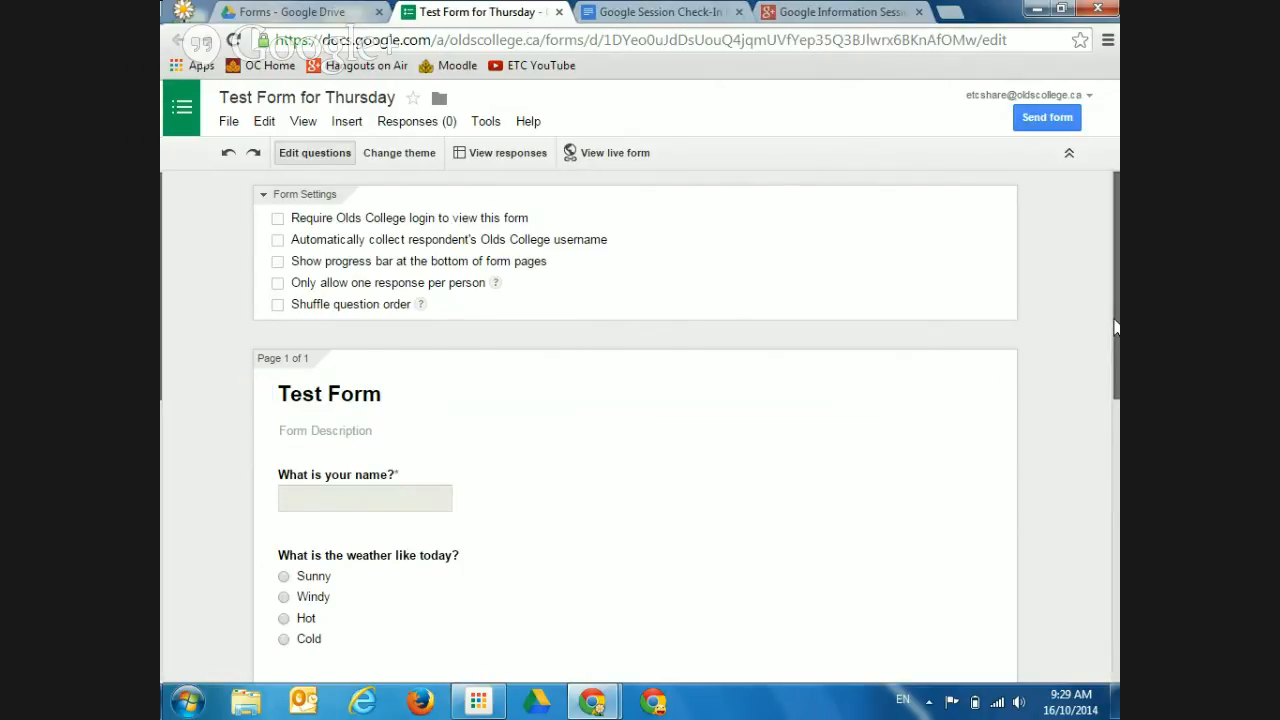
{"action": "left_click_drag", "start_coordinate": [1116, 328], "coordinate": [1106, 292]}
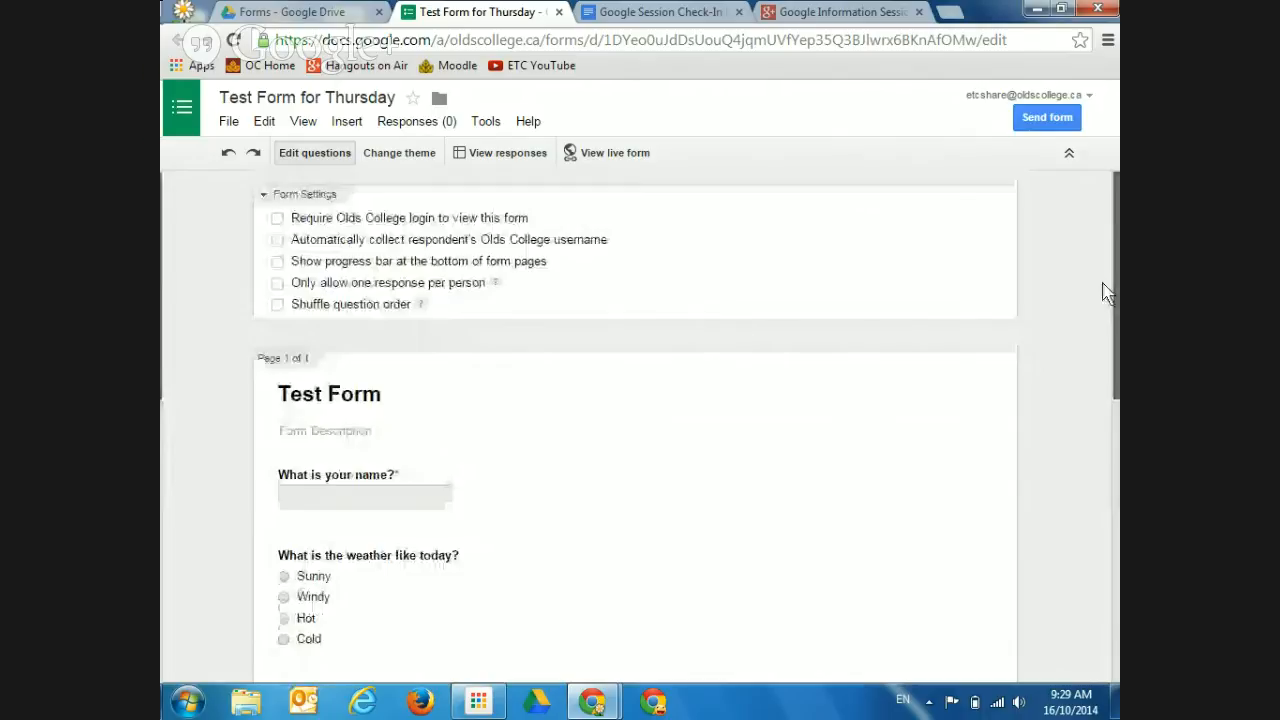
{"action": "scroll", "coordinate": [1063, 580], "scroll_direction": "down", "scroll_amount": 10}
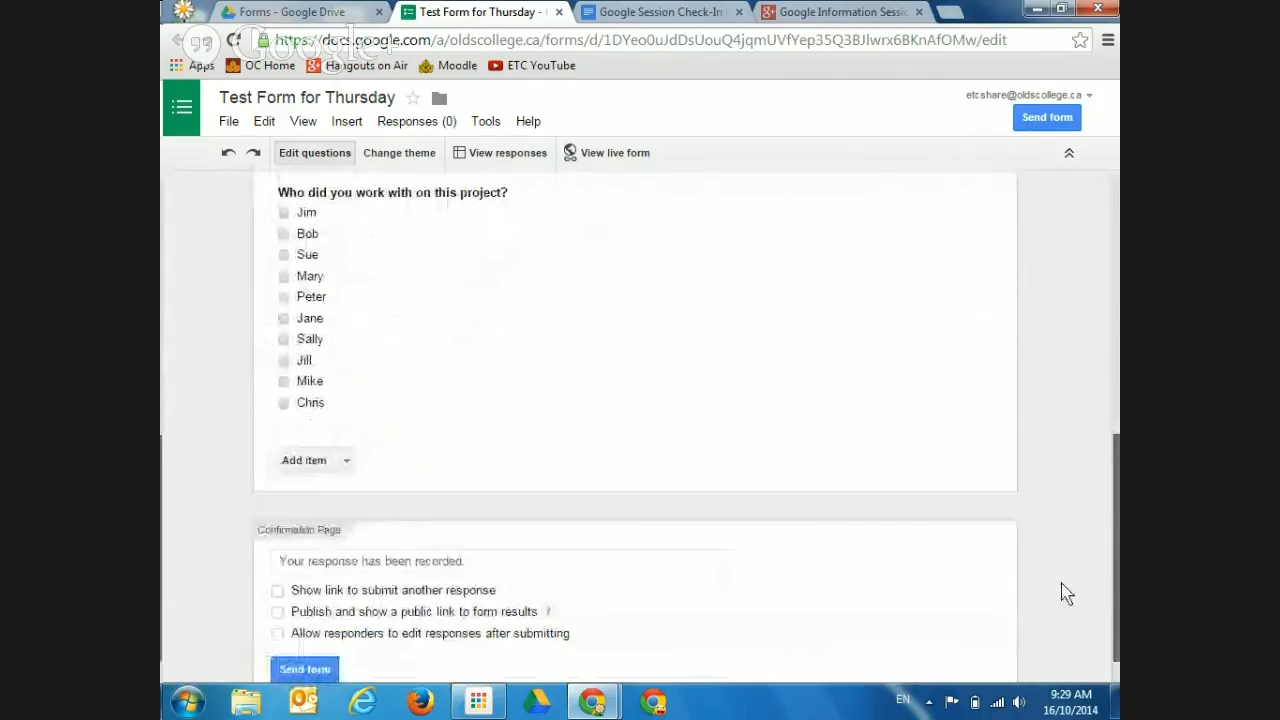
{"action": "left_click_drag", "start_coordinate": [1061, 598], "coordinate": [1060, 626]}
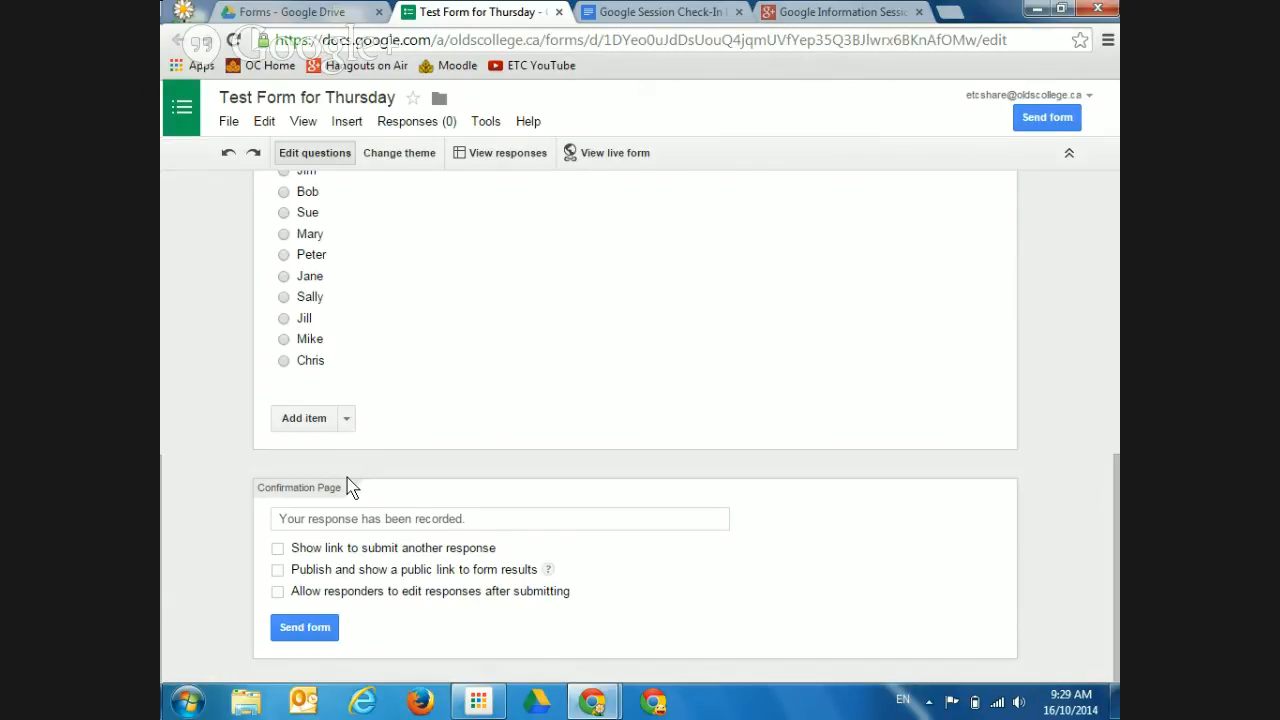
Append 'Thanks for your time, this will be used for...' to the confirmation message and enable 'Show link to submit another response'
{"action": "left_click", "coordinate": [535, 526]}
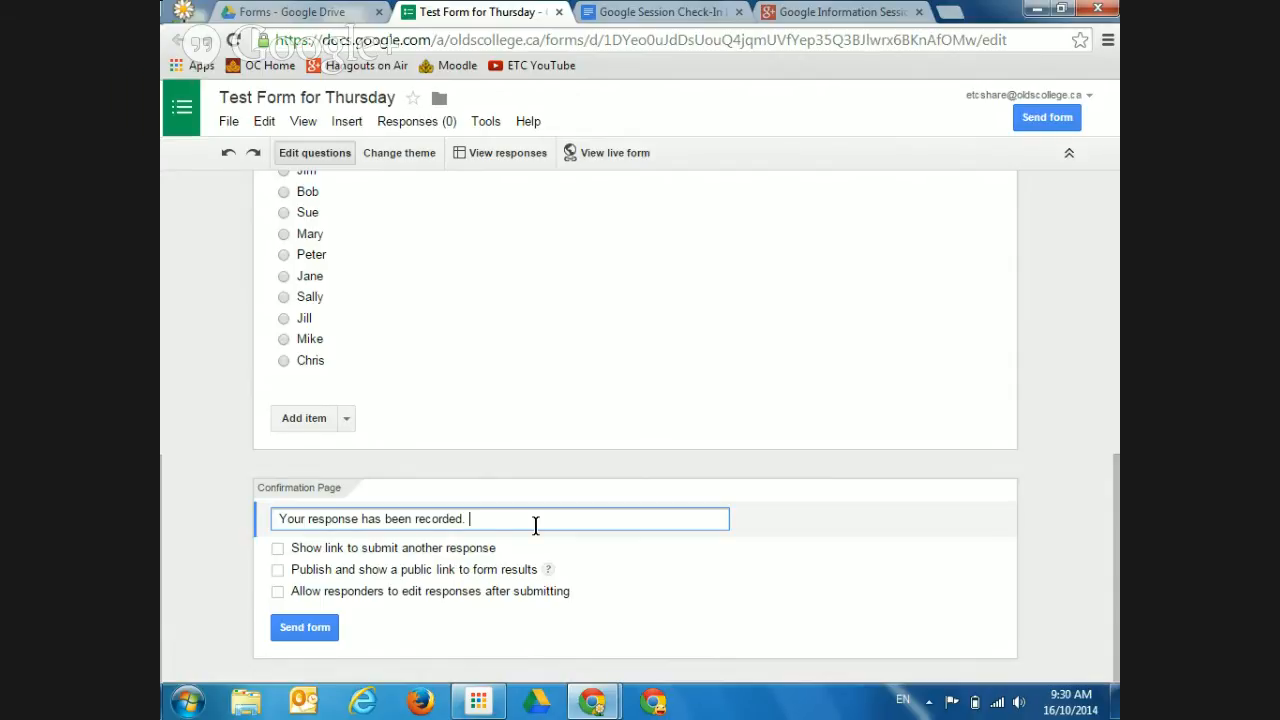
{"action": "type", "text": "Thanks for your time, this will be uise"}
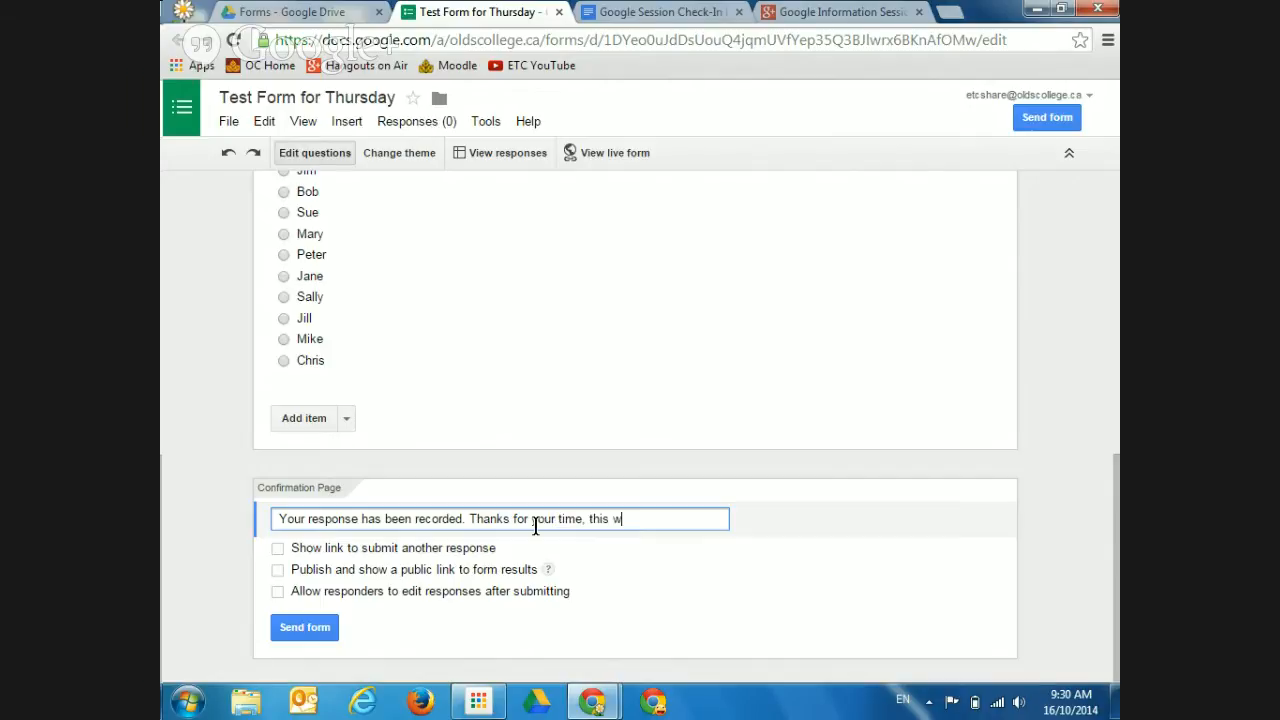
{"action": "key", "text": "BackSpace"}
{"action": "key", "text": "BackSpace"}
{"action": "key", "text": "BackSpace"}
{"action": "type", "text": "seed fo"}
{"action": "key", "text": "BackSpace"}
{"action": "key", "text": "BackSpace"}
{"action": "key", "text": "BackSpace"}
{"action": "key", "text": "BackSpace"}
{"action": "key", "text": "BackSpace"}
{"action": "type", "text": "d for...."}
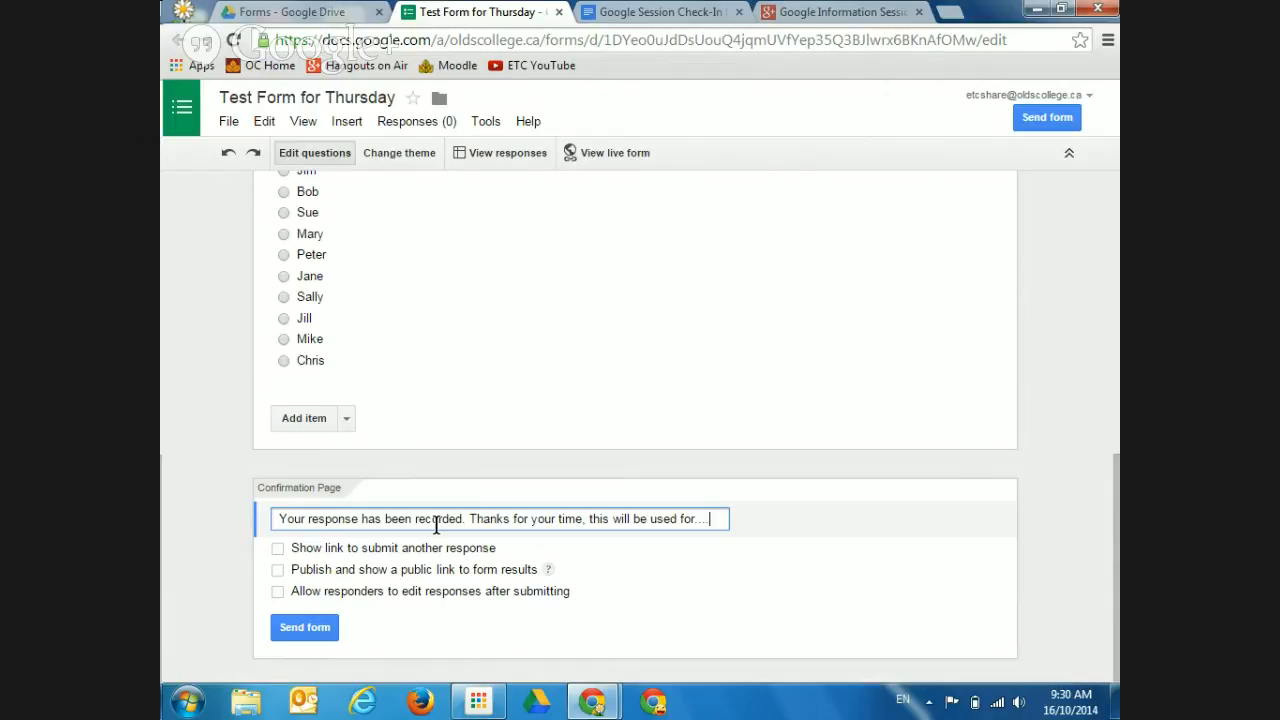
{"action": "left_click", "coordinate": [278, 549]}
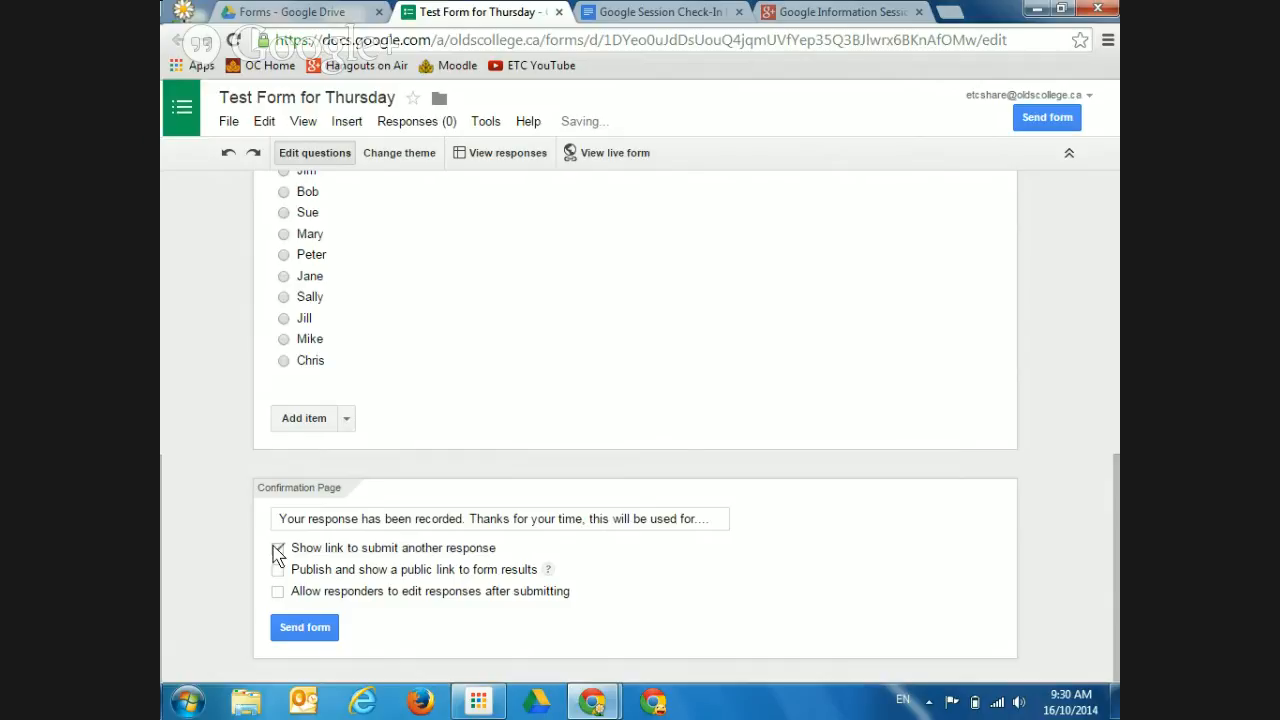
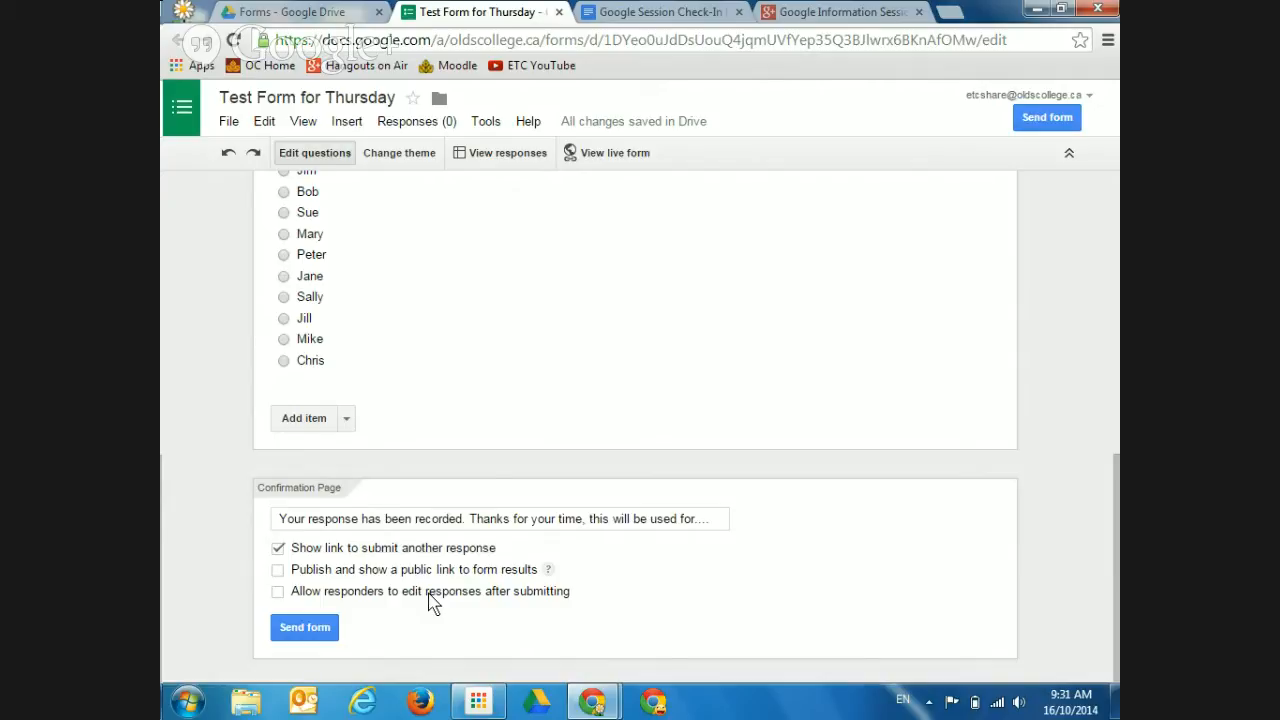
Leave 'Allow responders to edit responses after submitting' unchecked and open the live form
{"action": "left_click", "coordinate": [278, 592]}
{"action": "left_click", "coordinate": [278, 592]}
{"action": "left_click", "coordinate": [611, 166]}
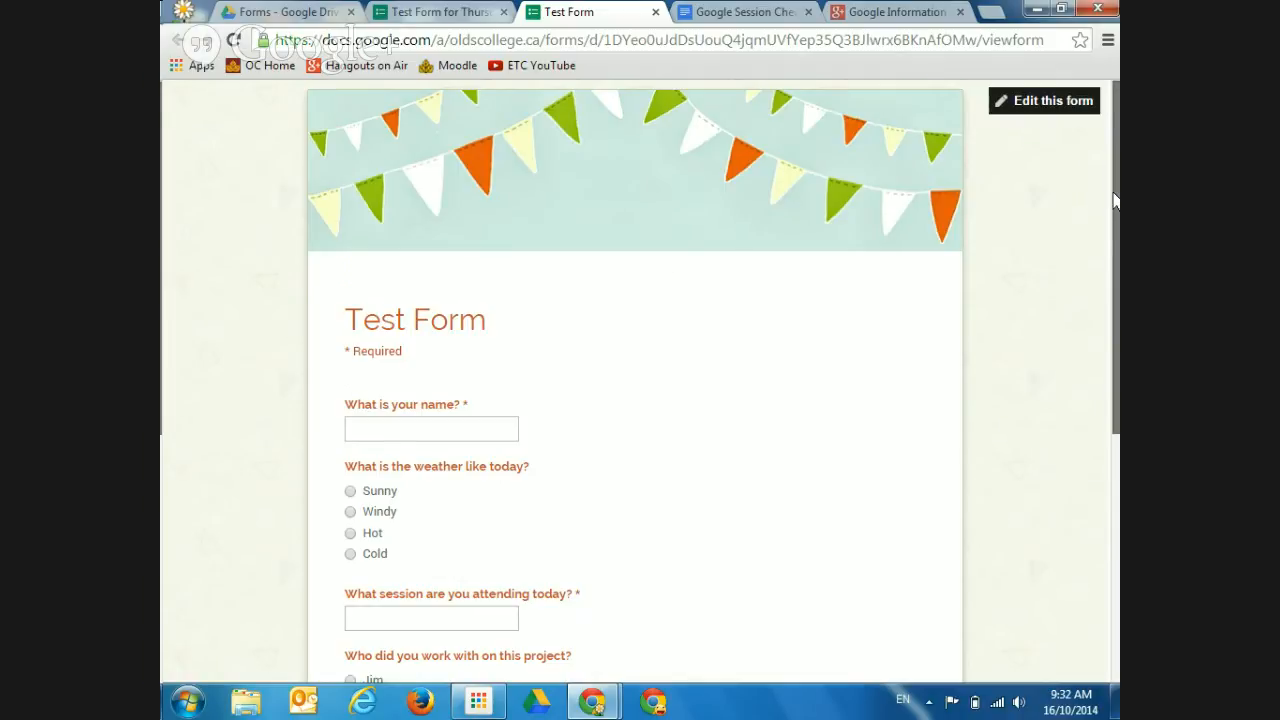
{"action": "left_click_drag", "start_coordinate": [1114, 200], "coordinate": [1082, 398]}
{"action": "scroll", "coordinate": [1082, 398], "scroll_direction": "down", "scroll_amount": 1}
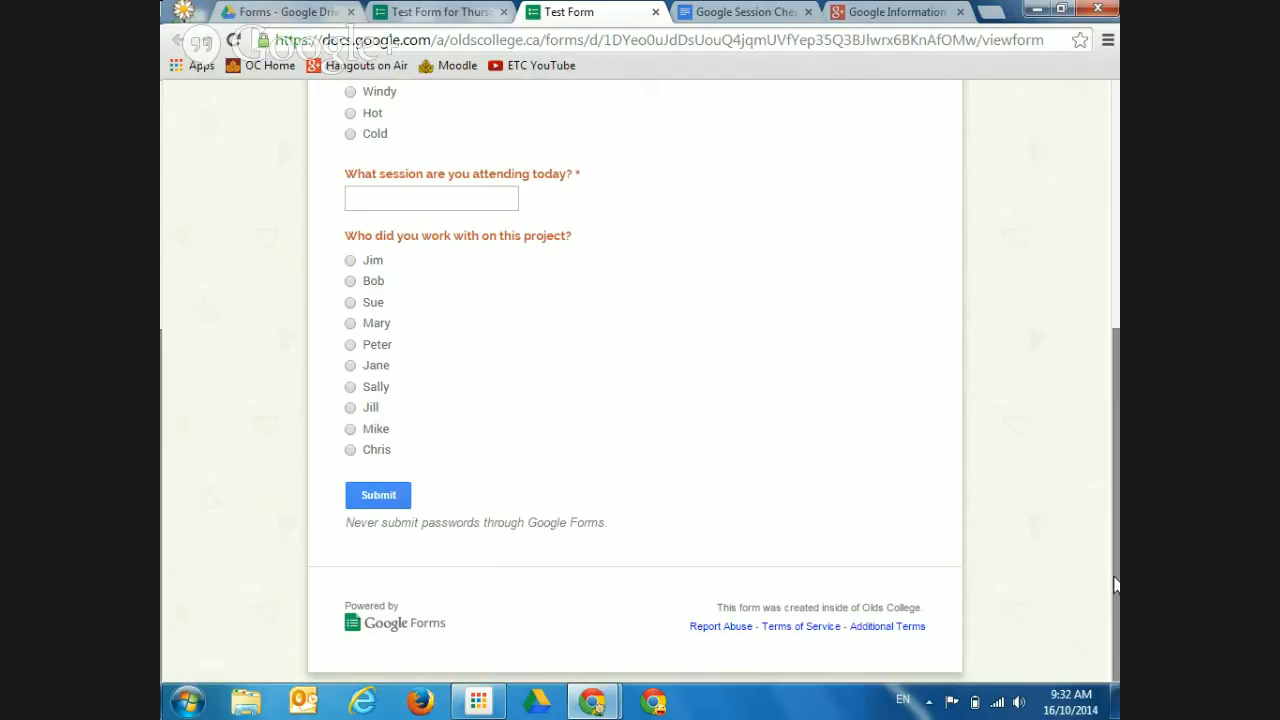
{"action": "left_click_drag", "start_coordinate": [1115, 583], "coordinate": [1109, 331]}
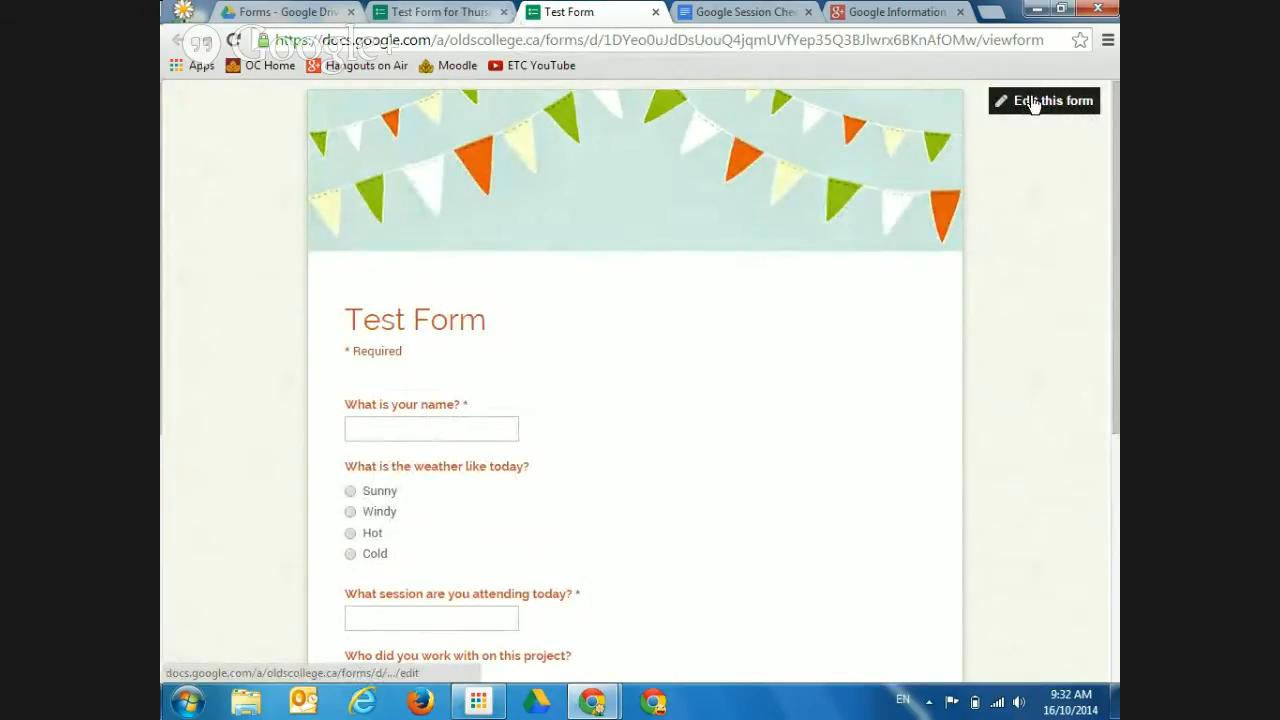
Close the live form tab and add an 'Other' answer choice to the weather question
{"action": "left_click", "coordinate": [655, 12]}
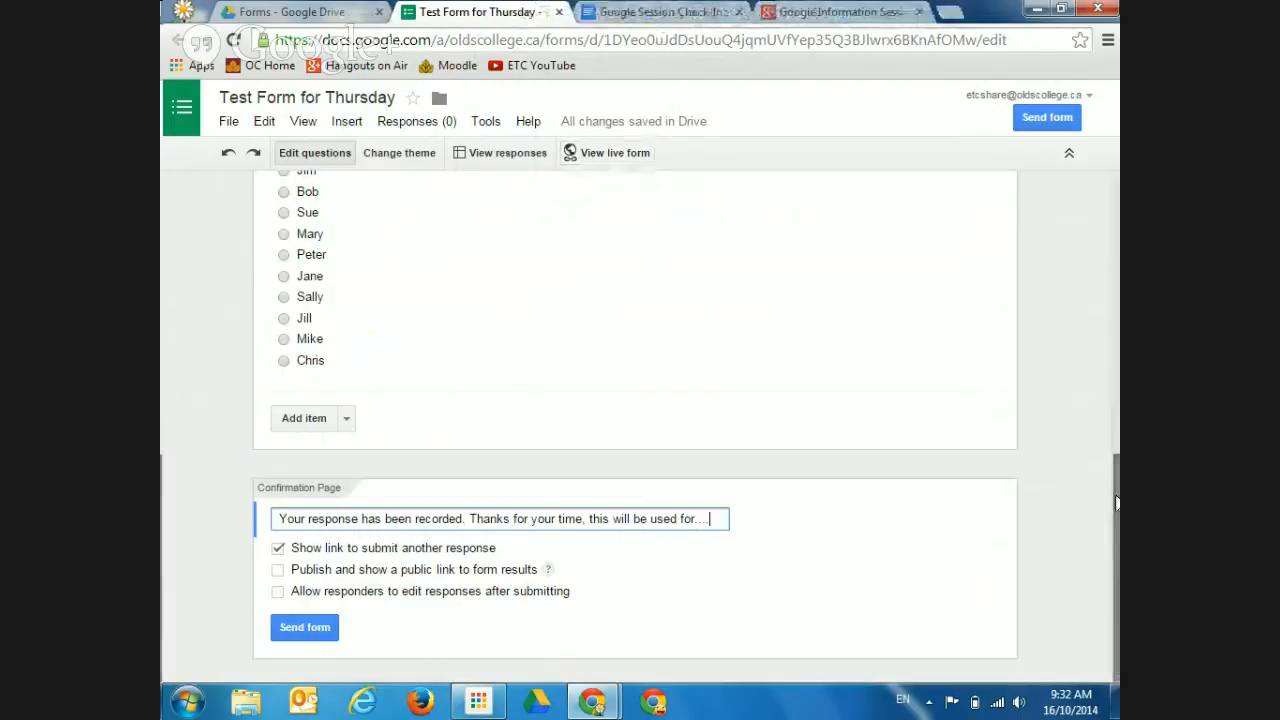
{"action": "left_click_drag", "start_coordinate": [1116, 502], "coordinate": [1116, 304]}
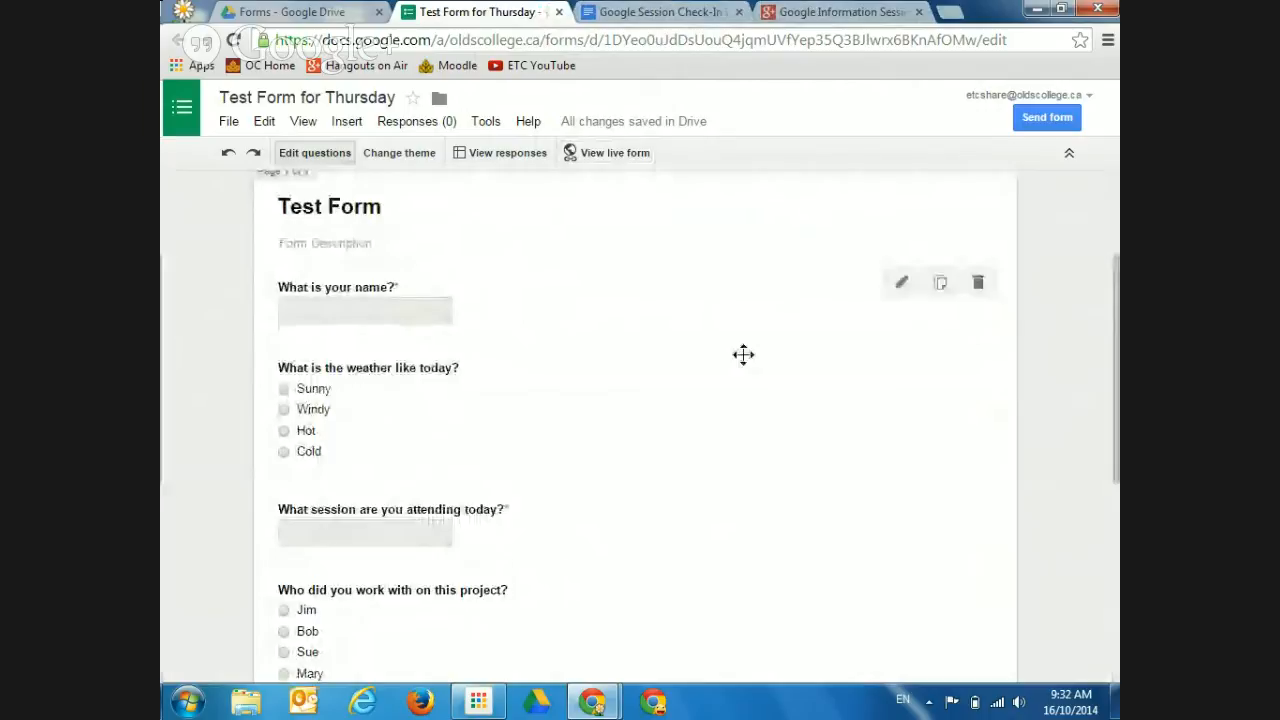
{"action": "left_click", "coordinate": [902, 368]}
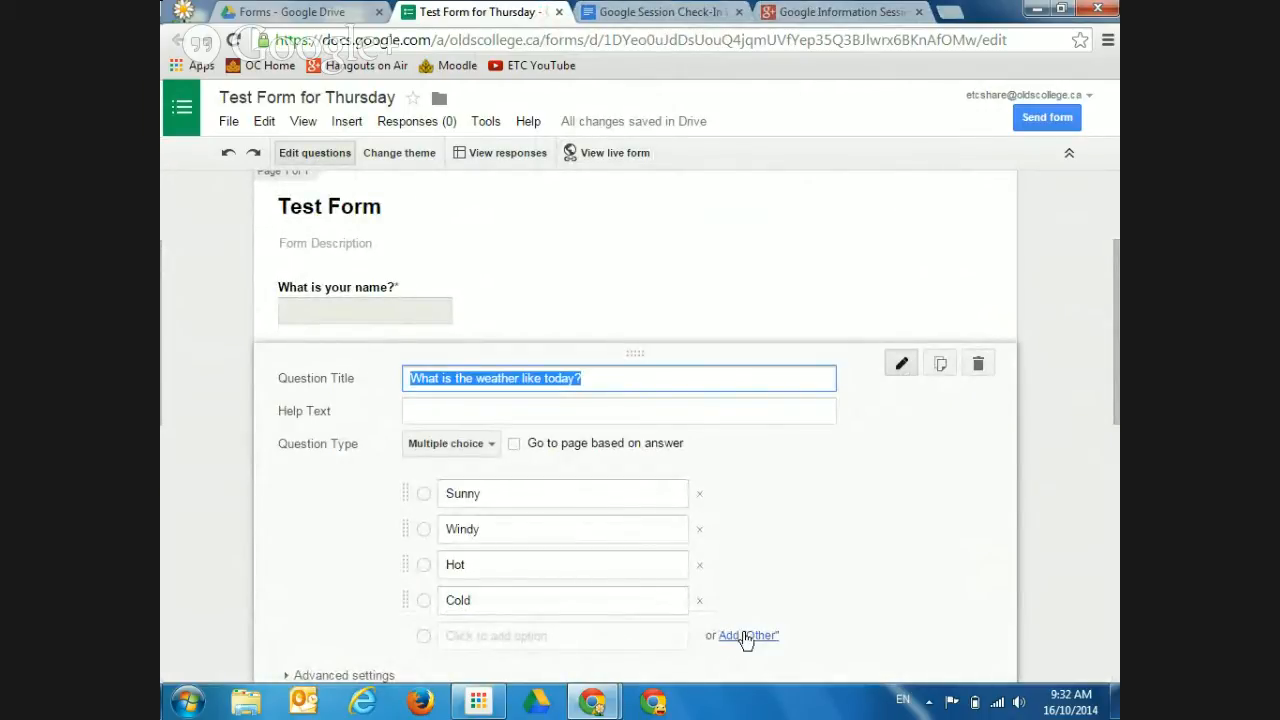
{"action": "left_click", "coordinate": [745, 637]}
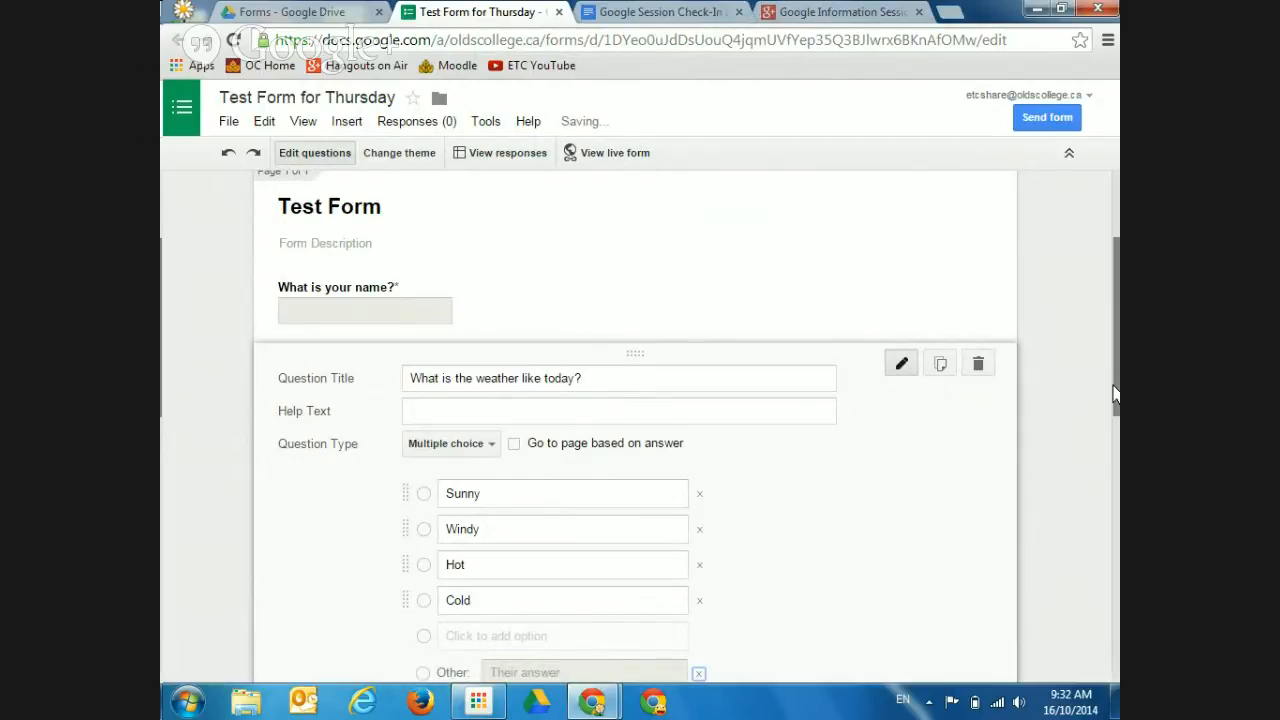
{"action": "scroll", "coordinate": [1110, 420], "scroll_direction": "down", "scroll_amount": 2}
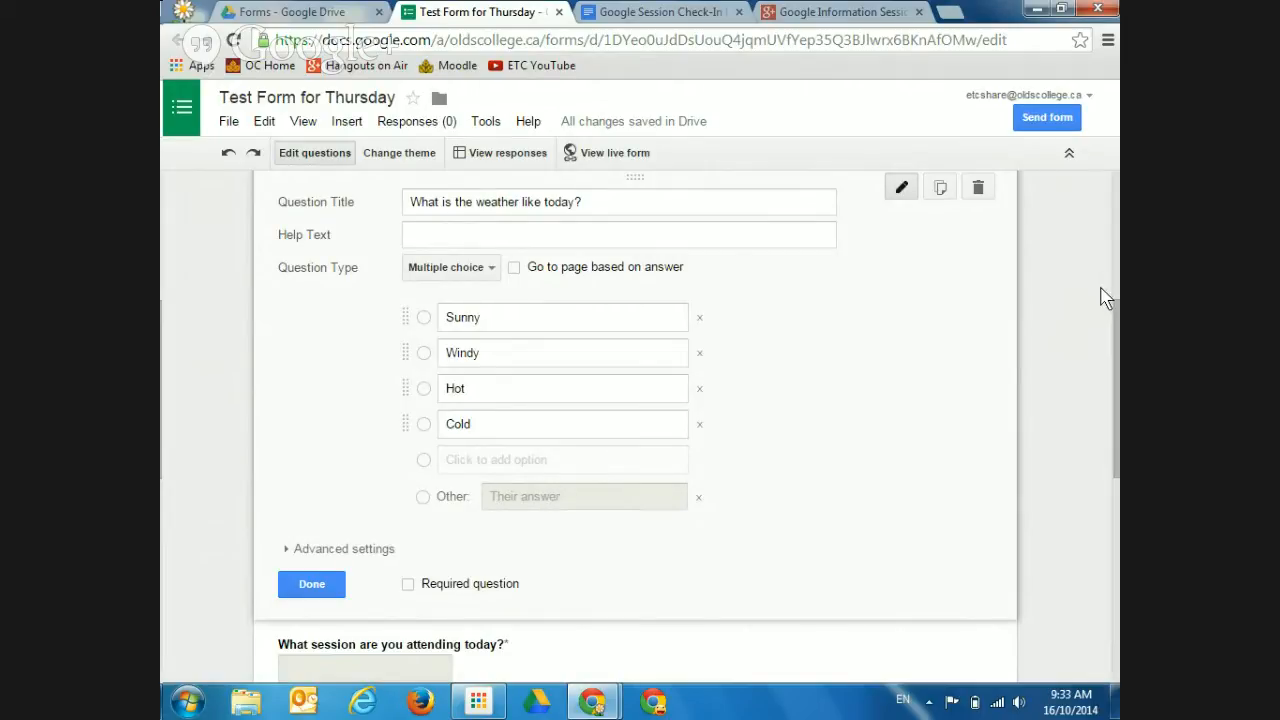
{"action": "left_click", "coordinate": [310, 588]}
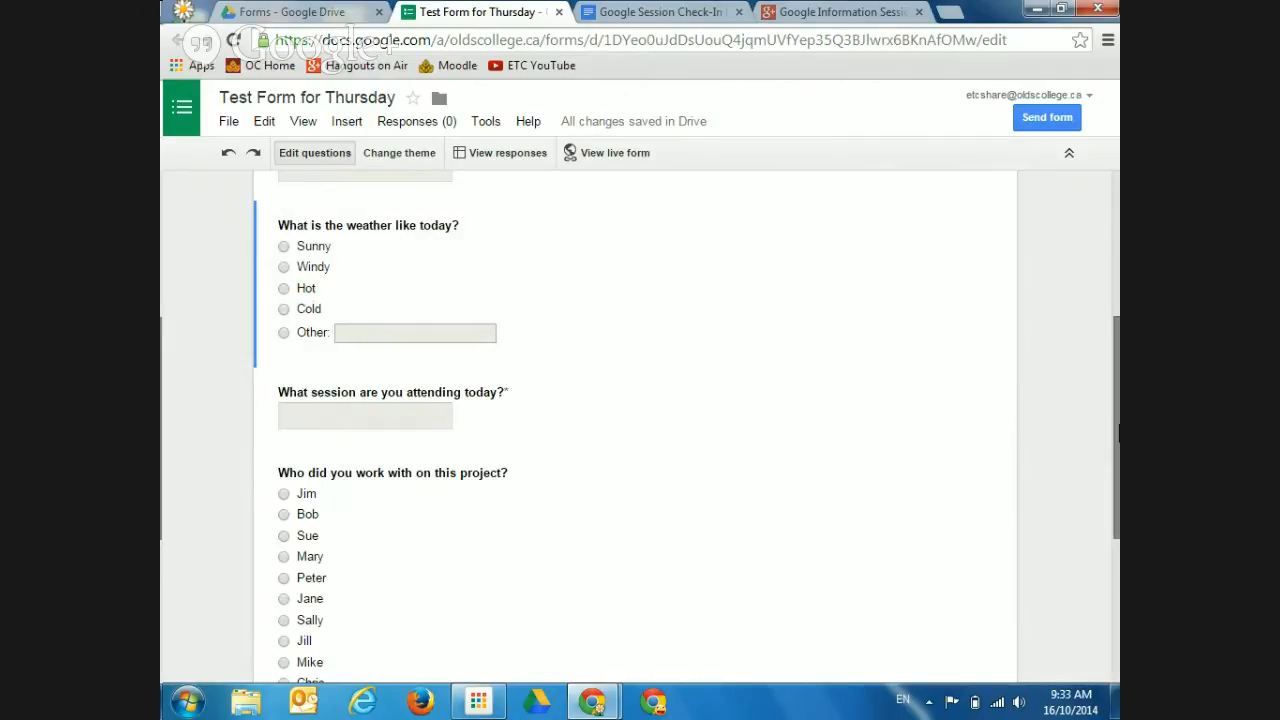
{"action": "left_click_drag", "start_coordinate": [1116, 436], "coordinate": [1112, 599]}
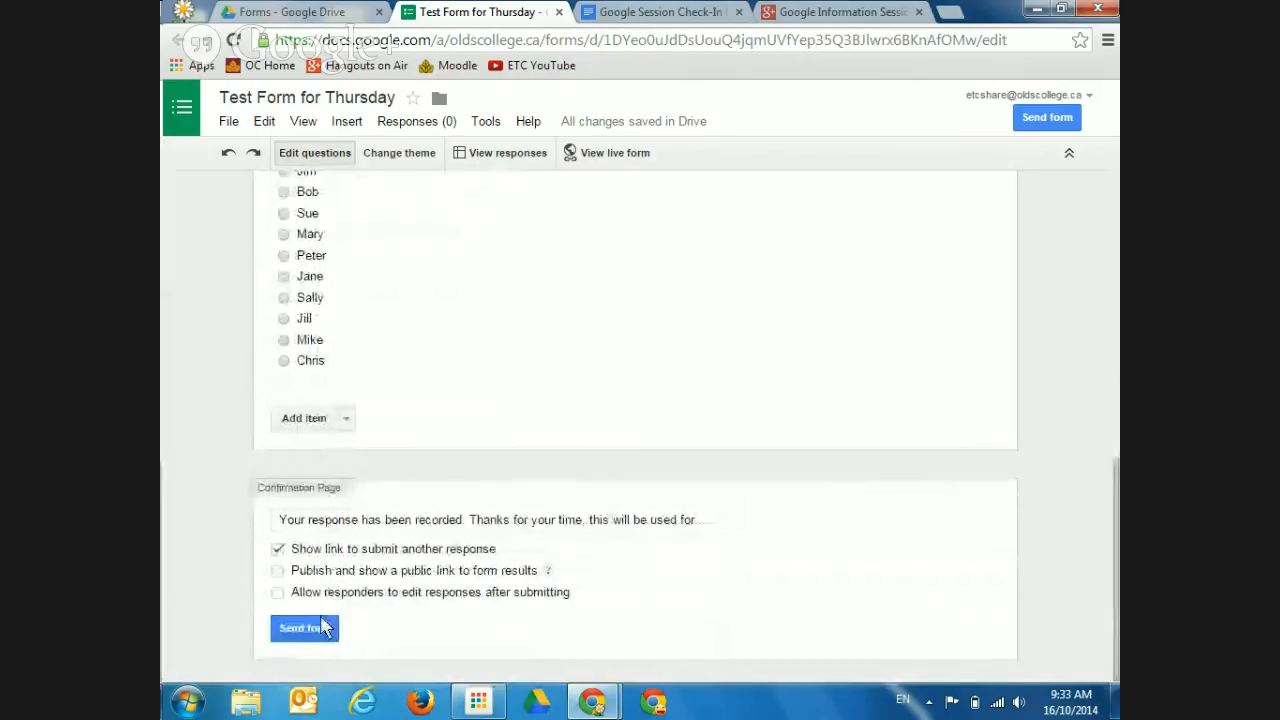
Copy the form's full-length link from the Send form dialog, with Short URL turned off
{"action": "left_click", "coordinate": [1052, 118]}
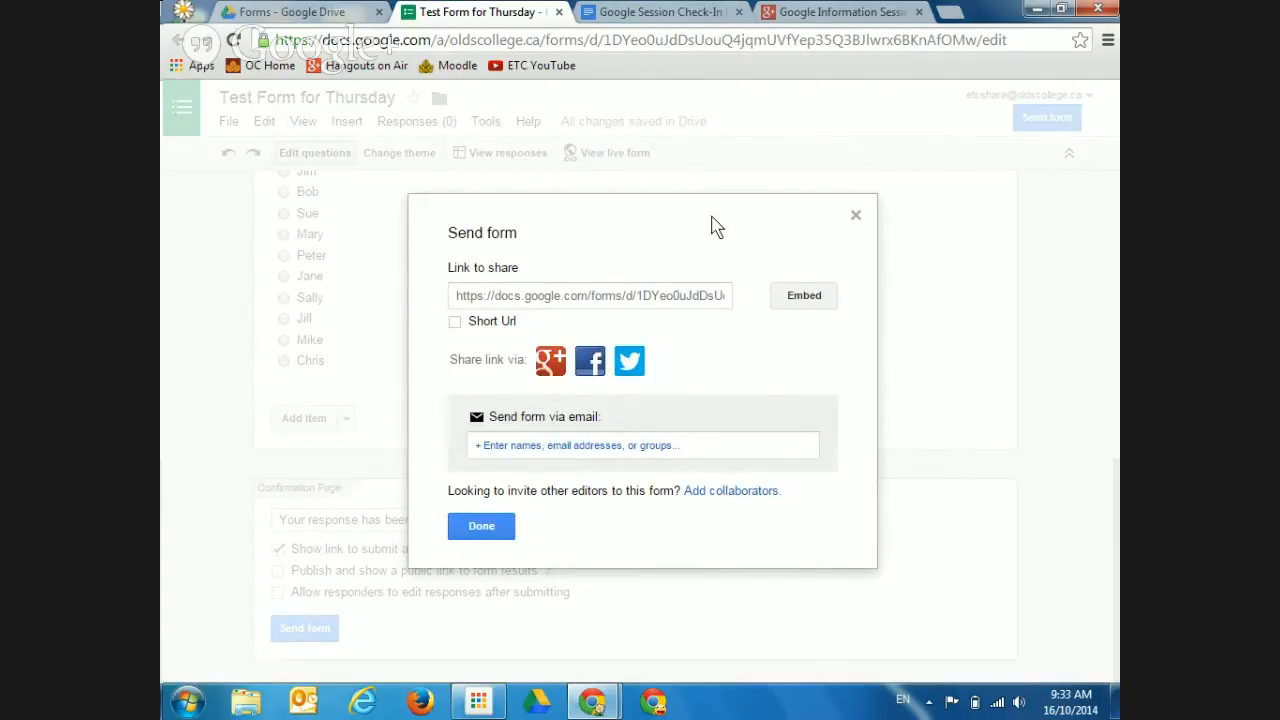
{"action": "left_click", "coordinate": [521, 303]}
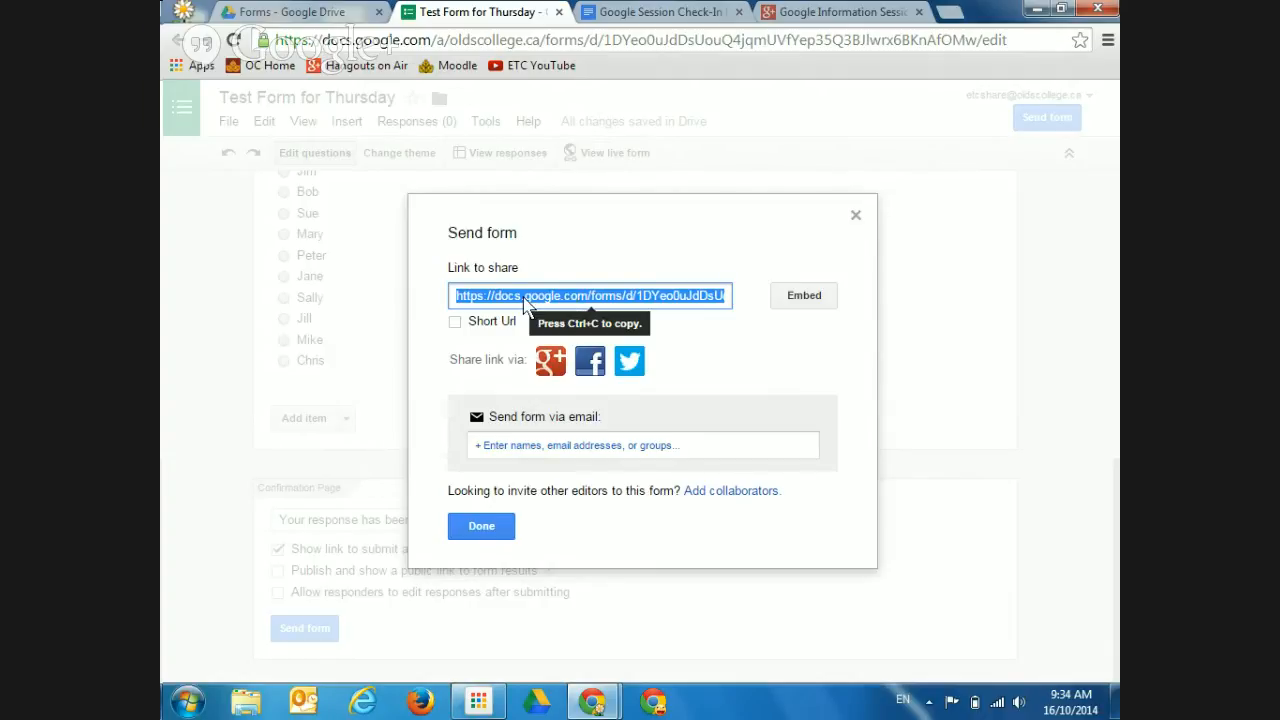
{"action": "left_click", "coordinate": [452, 323]}
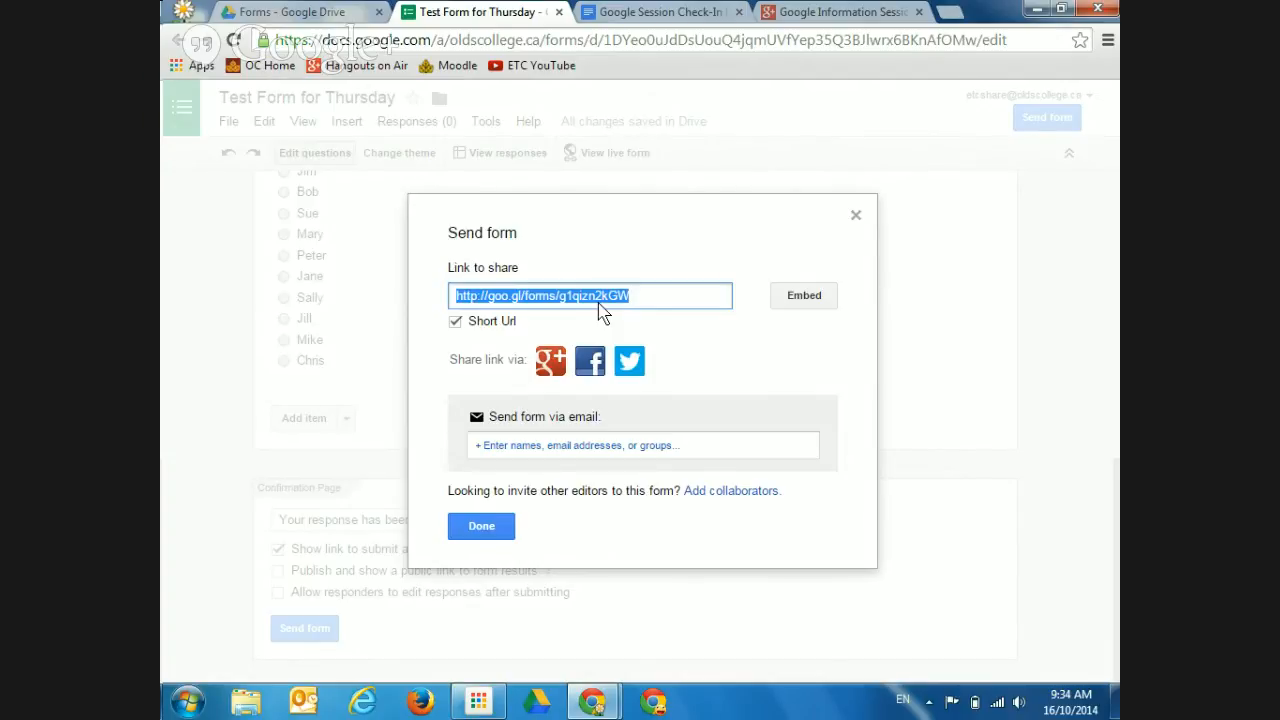
{"action": "left_click", "coordinate": [455, 324]}
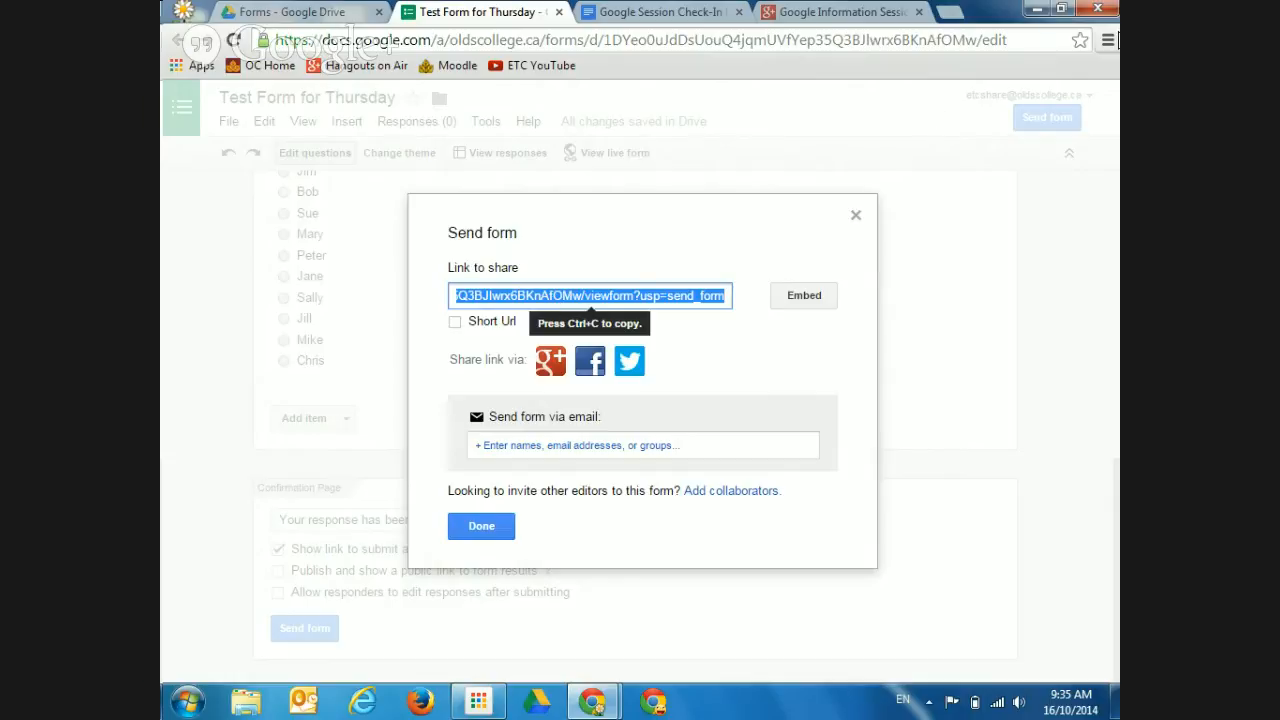
{"action": "left_click", "coordinate": [950, 15]}
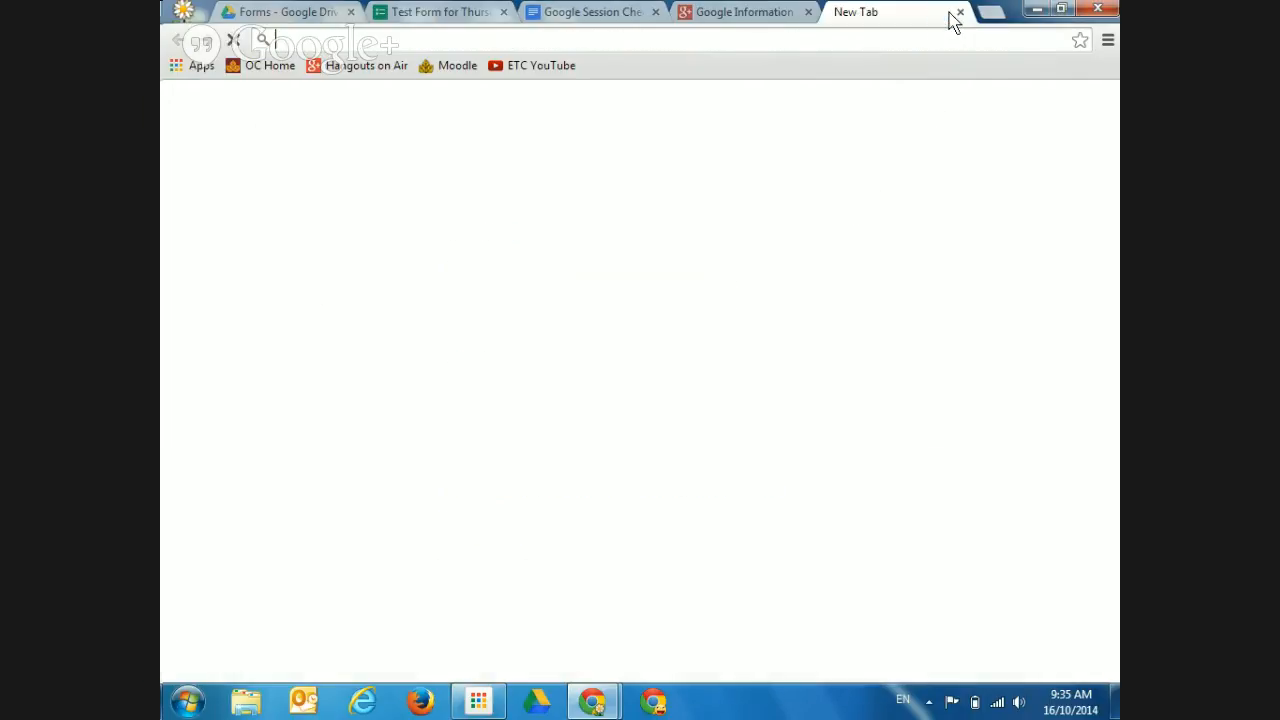
Search for 'url short' and go to the Google URL Shortener page
{"action": "type", "text": "url short"}
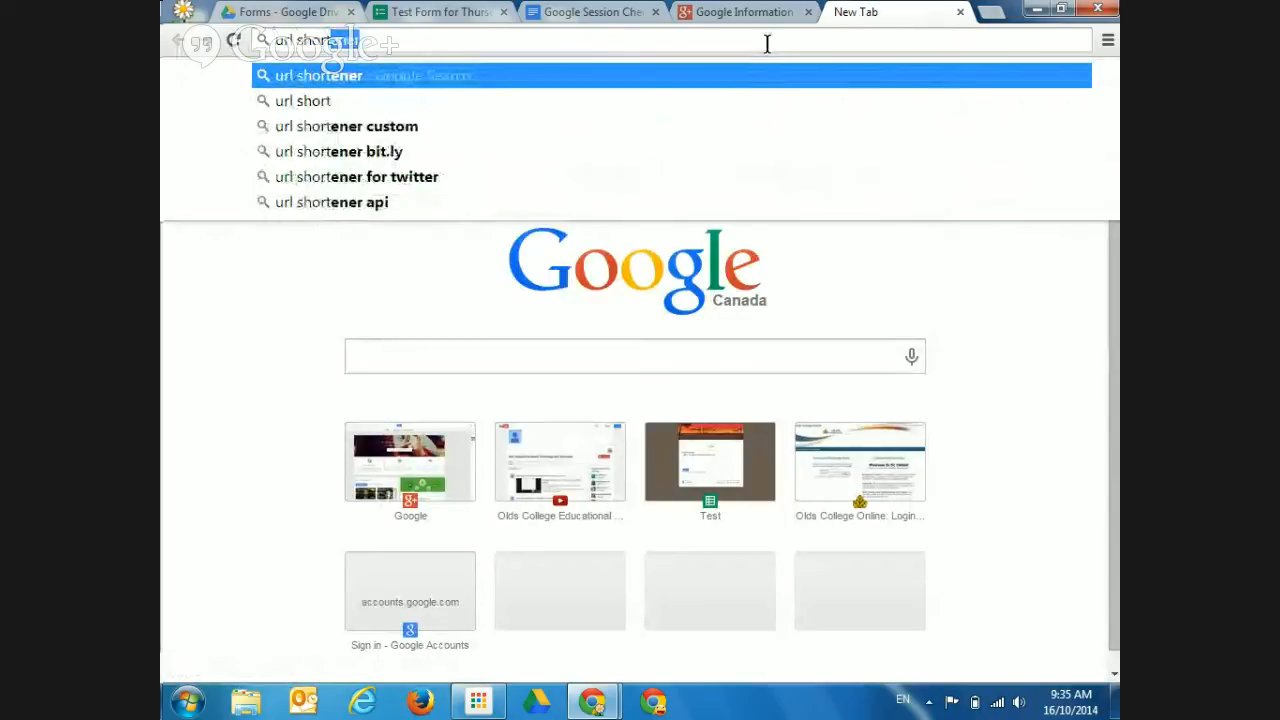
{"action": "key", "text": "Return"}
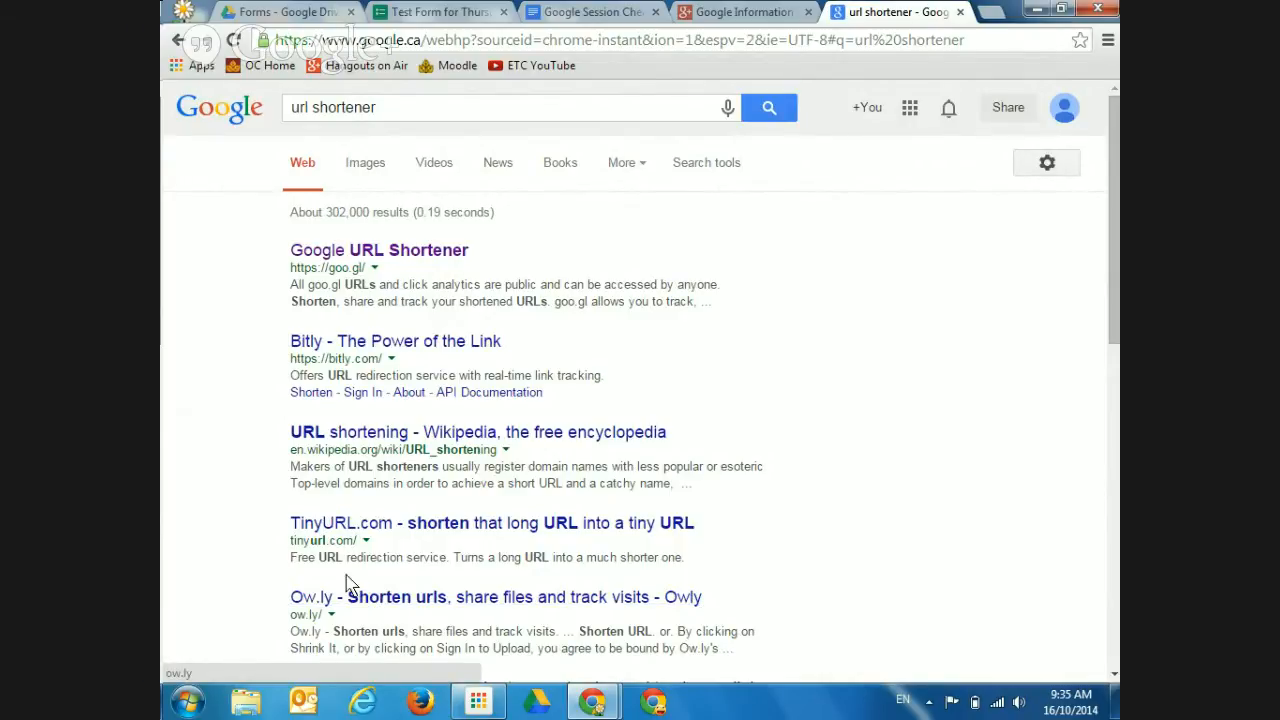
{"action": "left_click", "coordinate": [413, 255]}
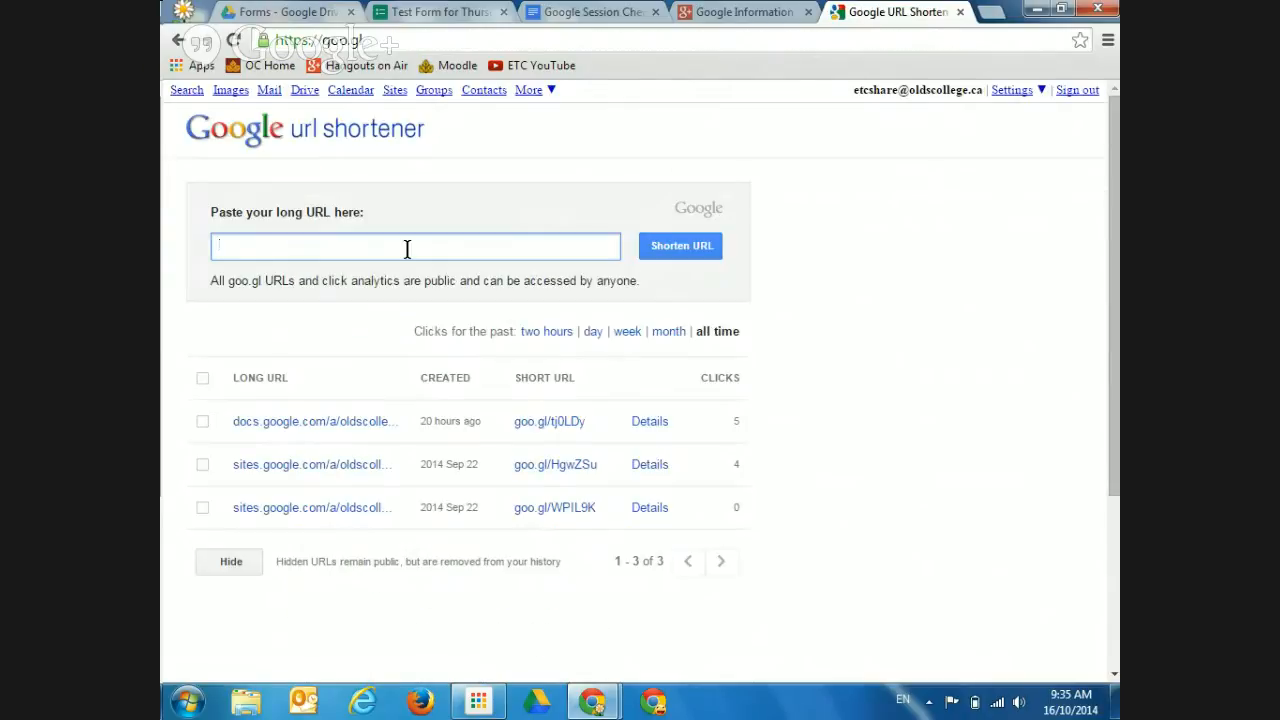
Shorten the pasted form link to goo.gl/CDBwG4, then close the shortener tab
{"action": "key", "text": "ctrl+v"}
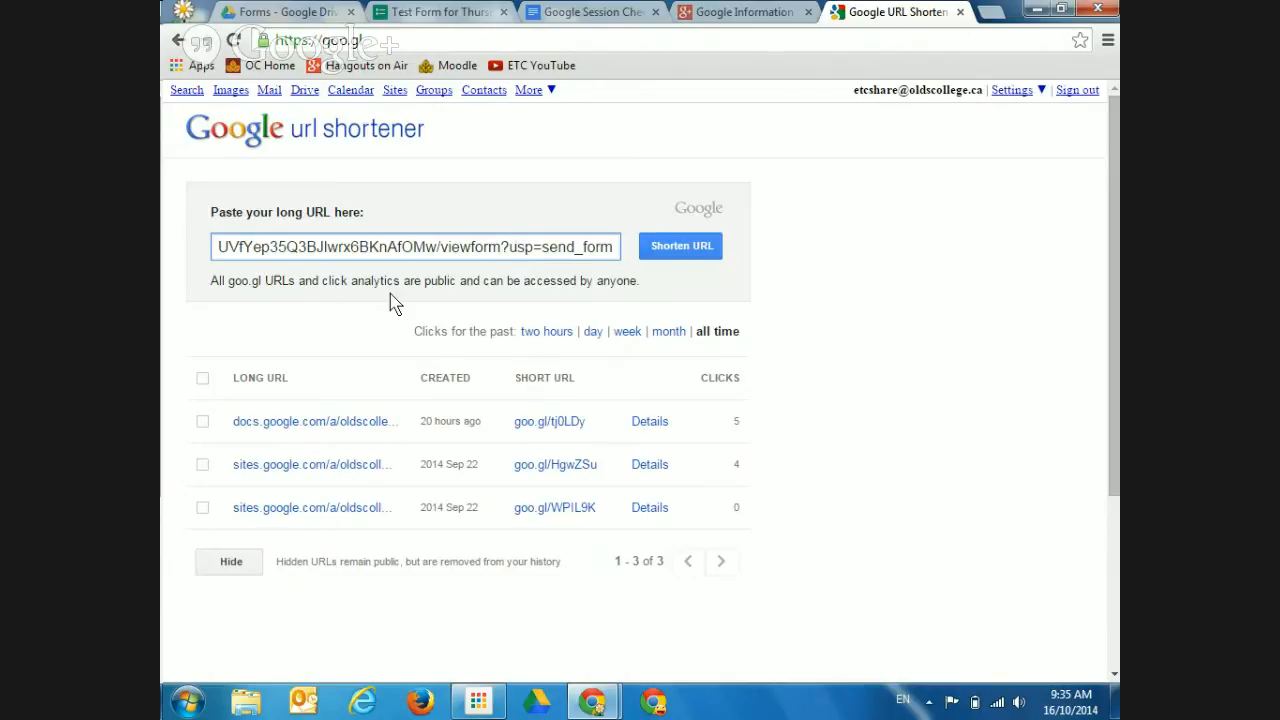
{"action": "left_click", "coordinate": [677, 249]}
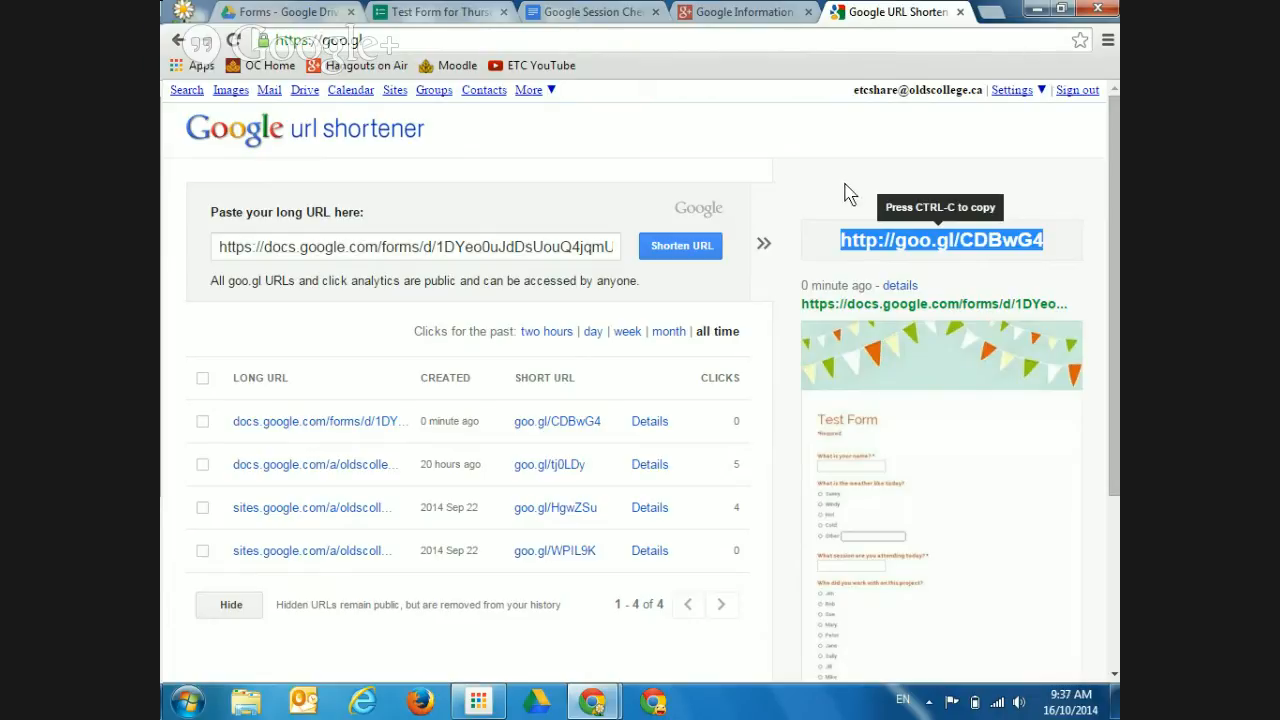
{"action": "left_click", "coordinate": [958, 12]}
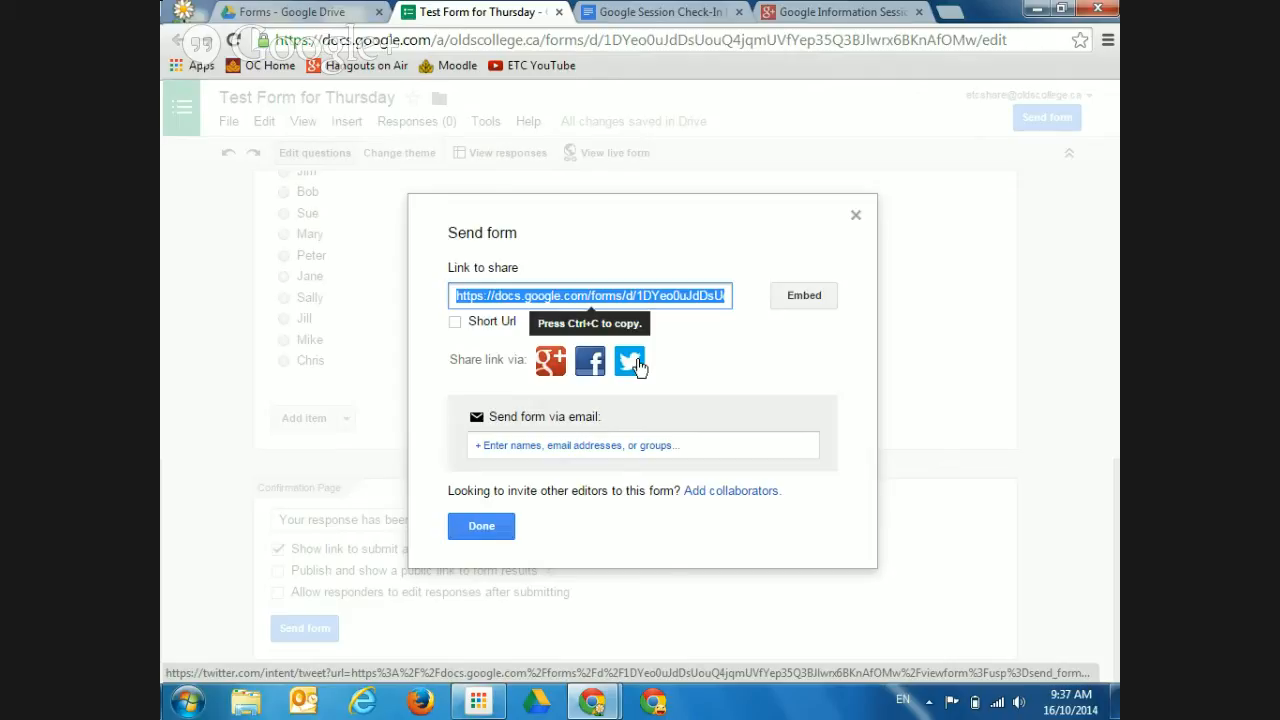
Expand the 'Send form via email' recipient field in the send dialog
{"action": "left_click", "coordinate": [583, 440]}
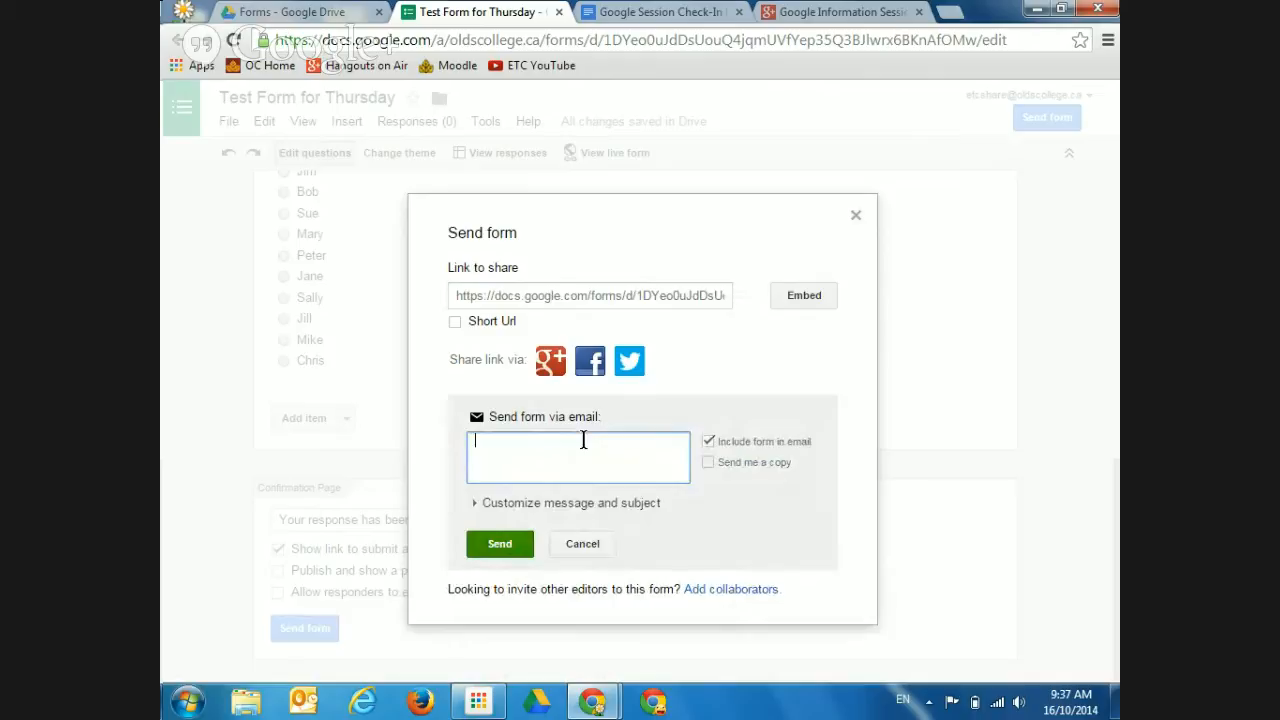
Add two suggested colleagues as email recipients, then erase them from the box
{"action": "type", "text": "sta"}
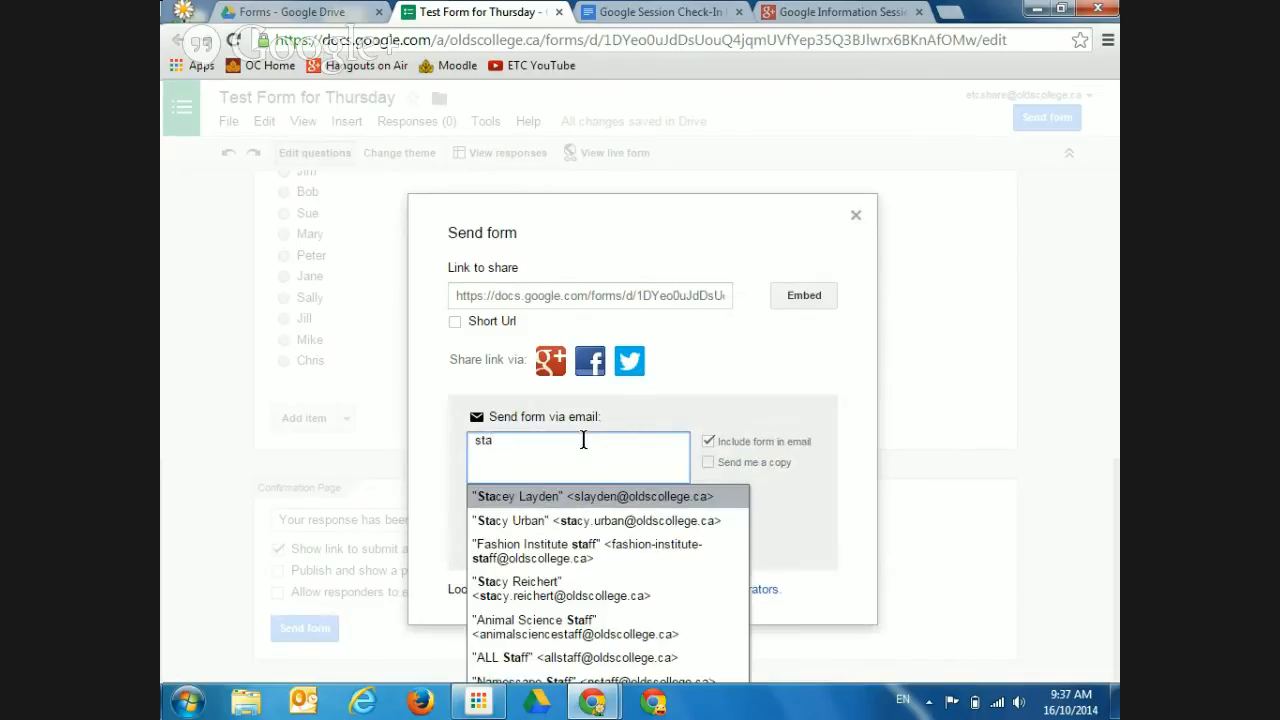
{"action": "key", "text": "Return"}
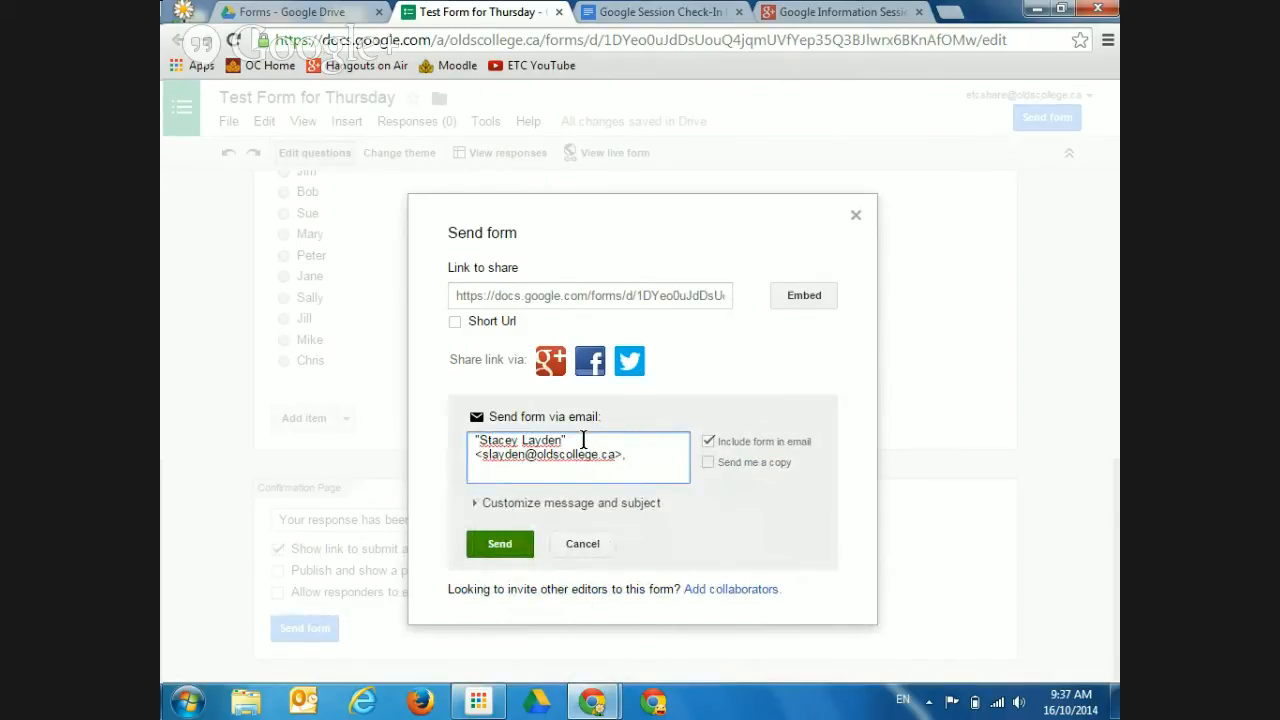
{"action": "type", "text": "bev"}
{"action": "key", "text": "Return"}
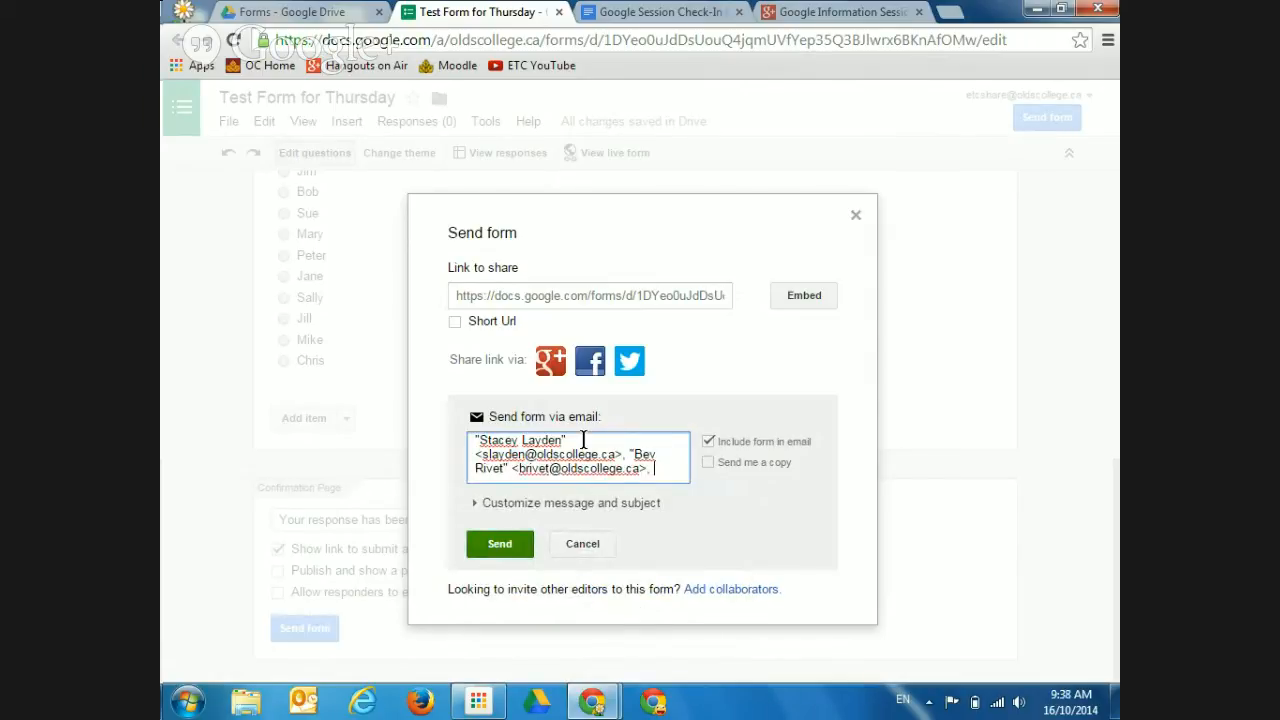
{"action": "key", "text": "BackSpace"}
{"action": "key", "text": "BackSpace"}
{"action": "key", "text": "BackSpace"}
{"action": "key", "text": "BackSpace"}
{"action": "key", "text": "BackSpace"}
{"action": "key", "text": "BackSpace"}
{"action": "key", "text": "BackSpace"}
{"action": "key", "text": "BackSpace"}
{"action": "key", "text": "BackSpace"}
{"action": "key", "text": "BackSpace"}
{"action": "key", "text": "BackSpace"}
{"action": "key", "text": "BackSpace"}
{"action": "key", "text": "BackSpace"}
{"action": "key", "text": "BackSpace"}
{"action": "key", "text": "BackSpace"}
{"action": "key", "text": "BackSpace"}
{"action": "key", "text": "BackSpace"}
{"action": "key", "text": "BackSpace"}
{"action": "key", "text": "BackSpace"}
{"action": "key", "text": "BackSpace"}
{"action": "key", "text": "BackSpace"}
{"action": "key", "text": "BackSpace"}
{"action": "key", "text": "BackSpace"}
{"action": "key", "text": "BackSpace"}
{"action": "key", "text": "BackSpace"}
{"action": "key", "text": "BackSpace"}
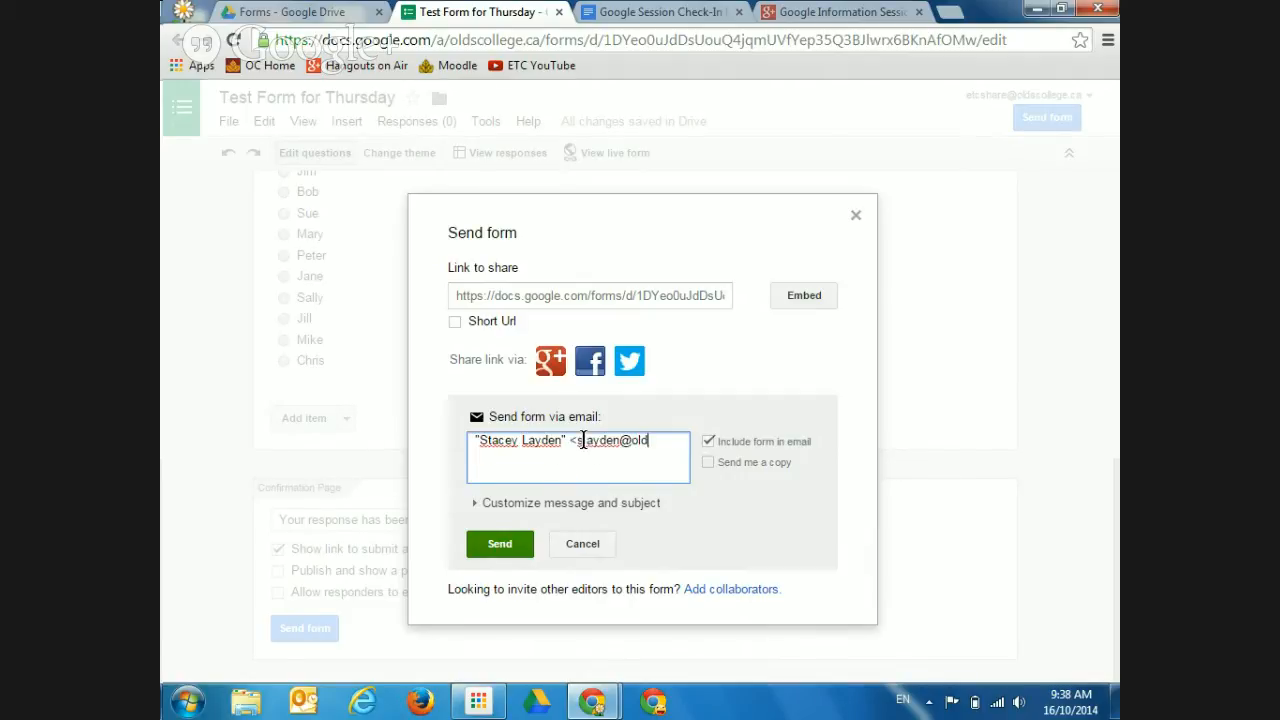
{"action": "key", "text": "BackSpace"}
{"action": "key", "text": "BackSpace"}
{"action": "key", "text": "BackSpace"}
{"action": "key", "text": "BackSpace"}
{"action": "key", "text": "BackSpace"}
{"action": "key", "text": "BackSpace"}
{"action": "key", "text": "BackSpace"}
{"action": "key", "text": "BackSpace"}
{"action": "key", "text": "BackSpace"}
{"action": "key", "text": "BackSpace"}
{"action": "key", "text": "BackSpace"}
{"action": "key", "text": "BackSpace"}
{"action": "key", "text": "BackSpace"}
{"action": "key", "text": "BackSpace"}
{"action": "key", "text": "BackSpace"}
{"action": "key", "text": "BackSpace"}
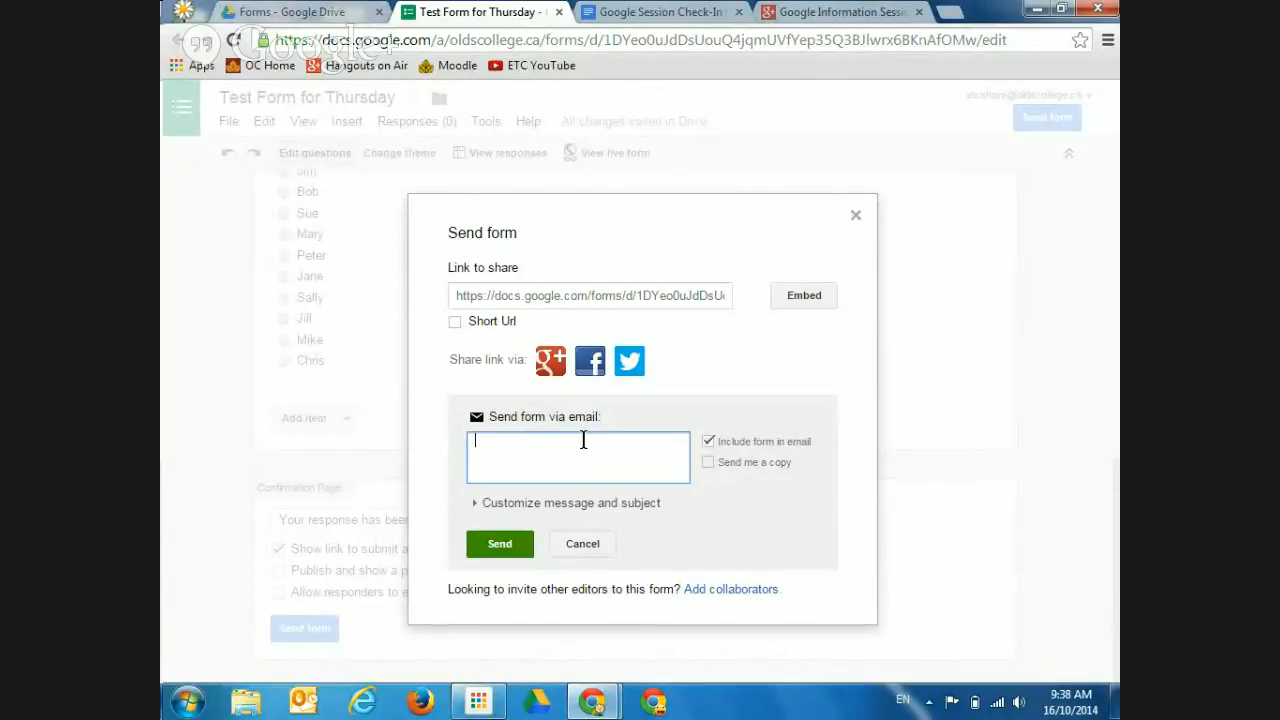
Address the email to the ETC Group contacts and uncheck 'Include form in email'
{"action": "type", "text": "etc"}
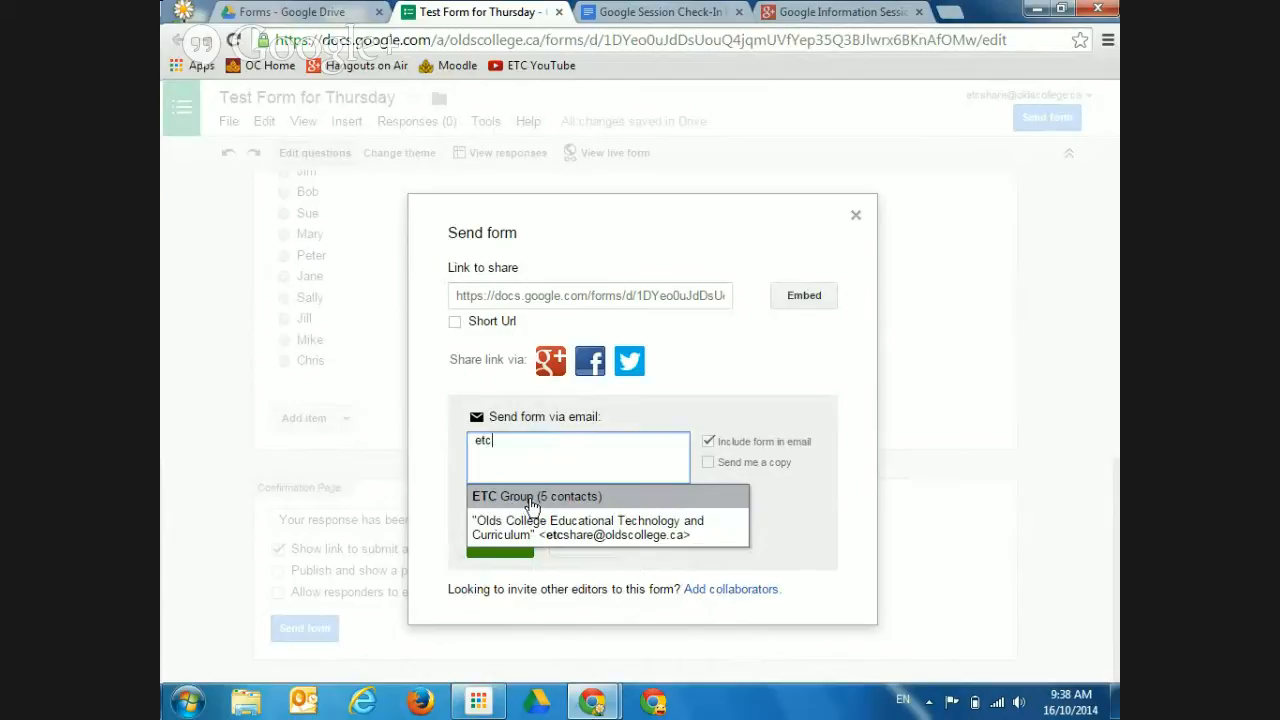
{"action": "left_click", "coordinate": [533, 503]}
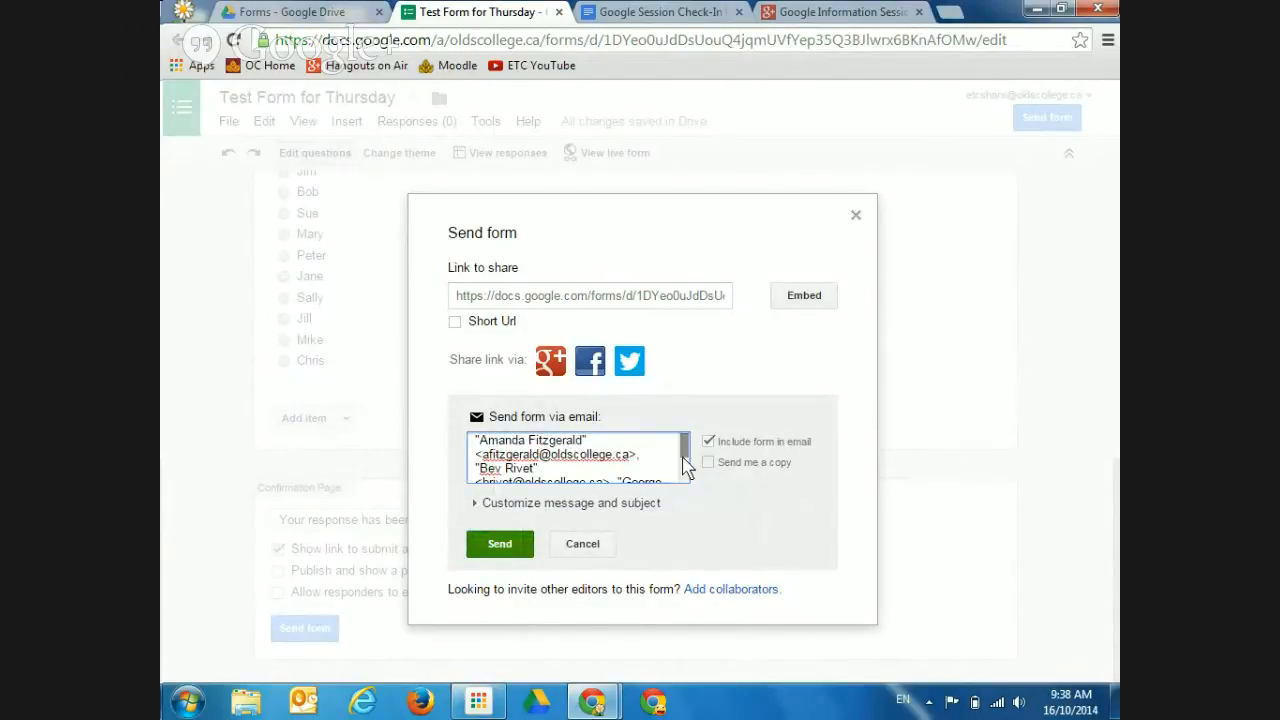
{"action": "left_click_drag", "start_coordinate": [682, 451], "coordinate": [681, 484]}
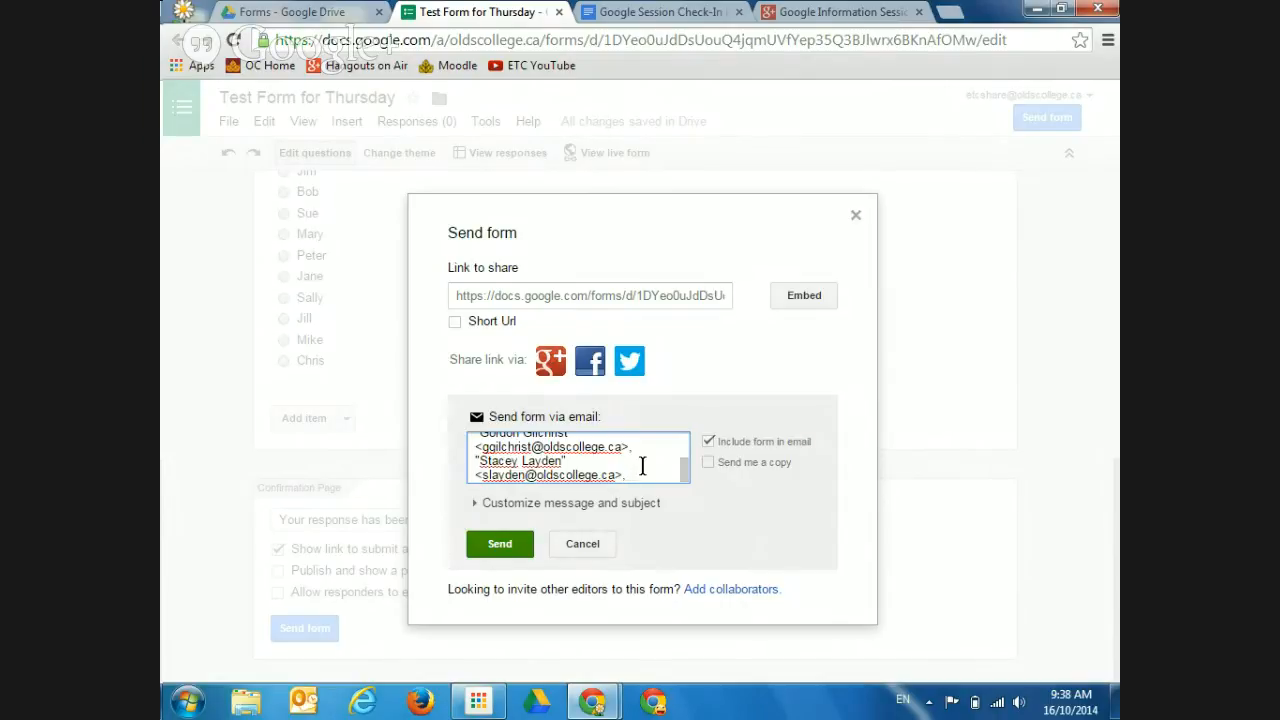
{"action": "left_click", "coordinate": [706, 443]}
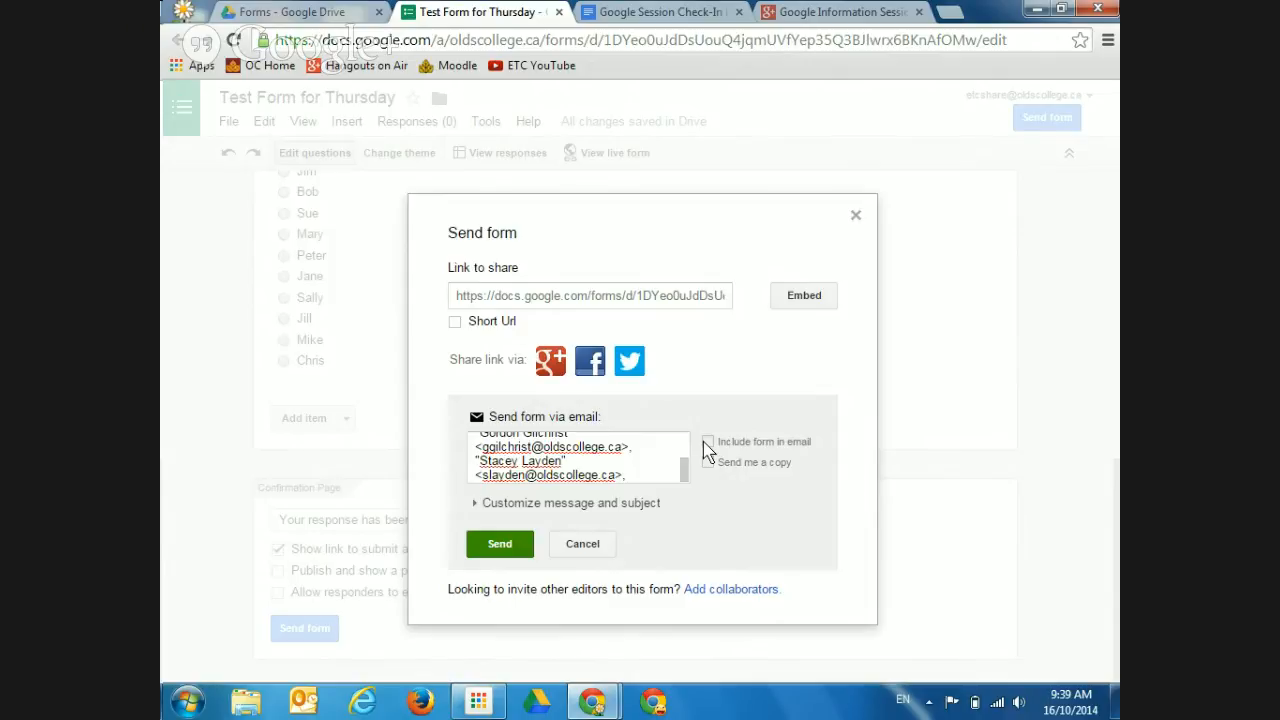
{"action": "left_click", "coordinate": [708, 464]}
{"action": "left_click", "coordinate": [708, 465]}
Close the Send form dialog without sending and return to the 'Forms - Google Drive' tab
{"action": "left_click", "coordinate": [856, 217]}
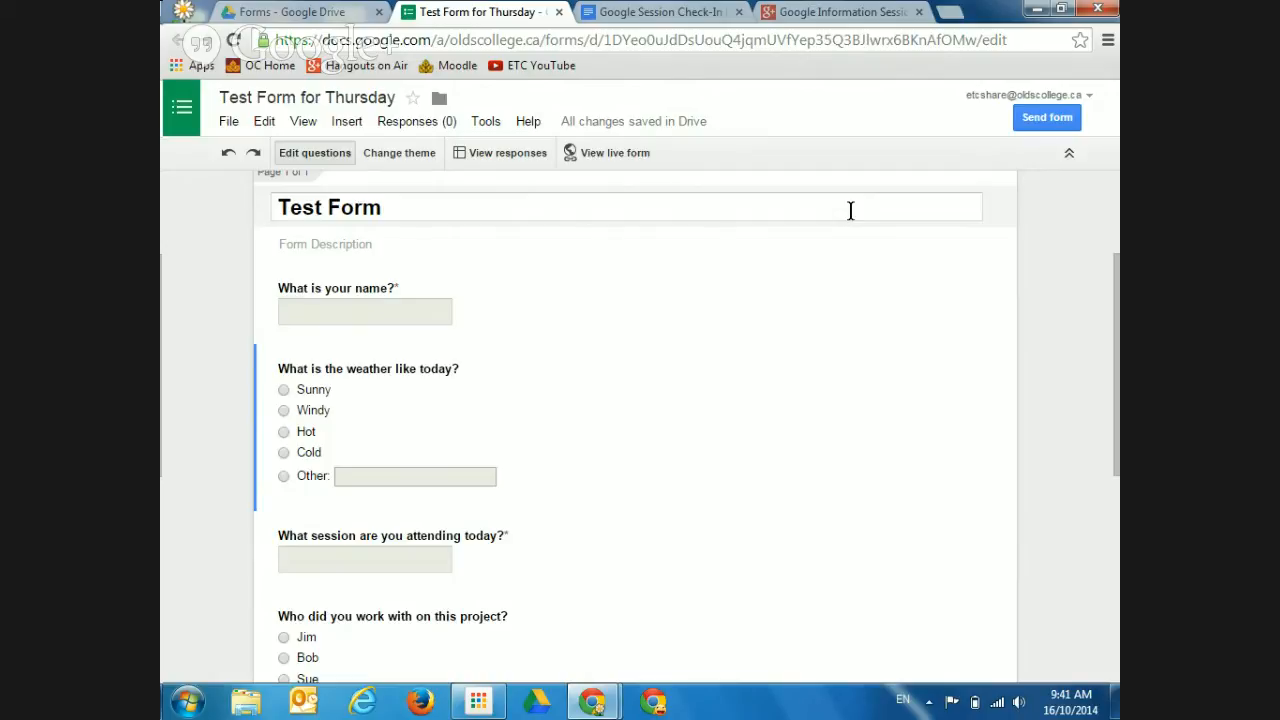
{"action": "left_click", "coordinate": [272, 250]}
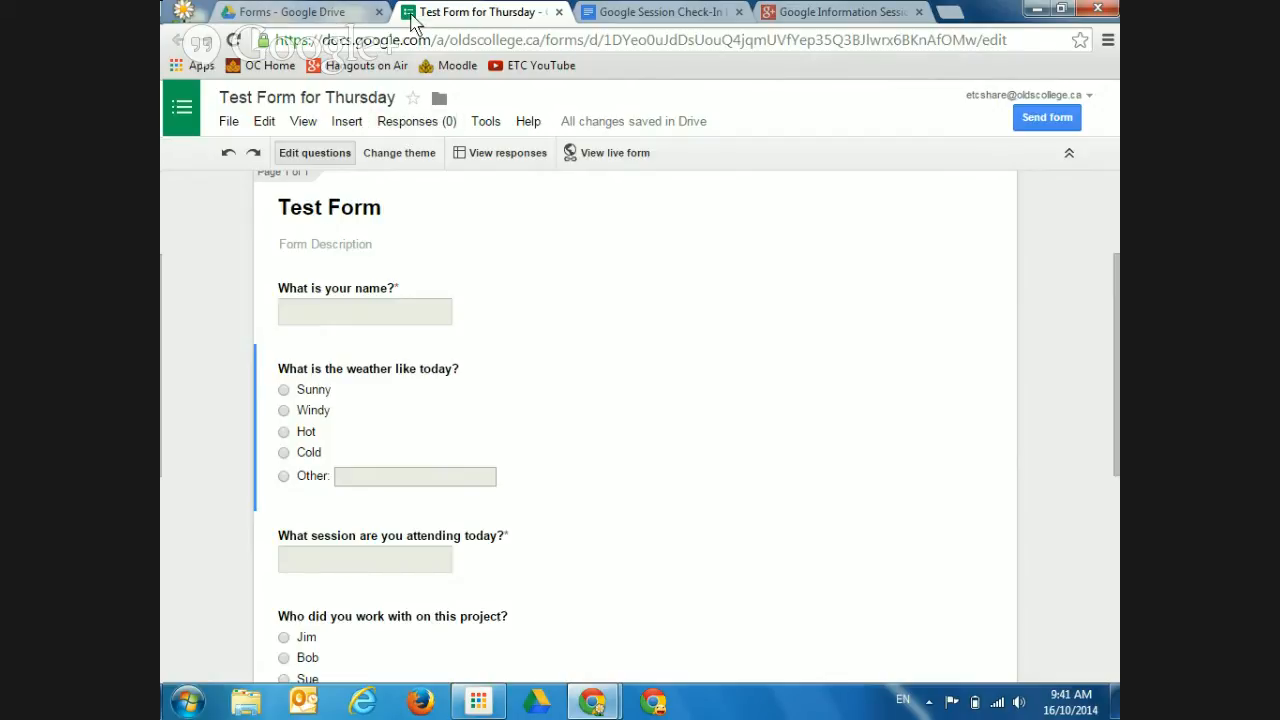
{"action": "left_click", "coordinate": [330, 14]}
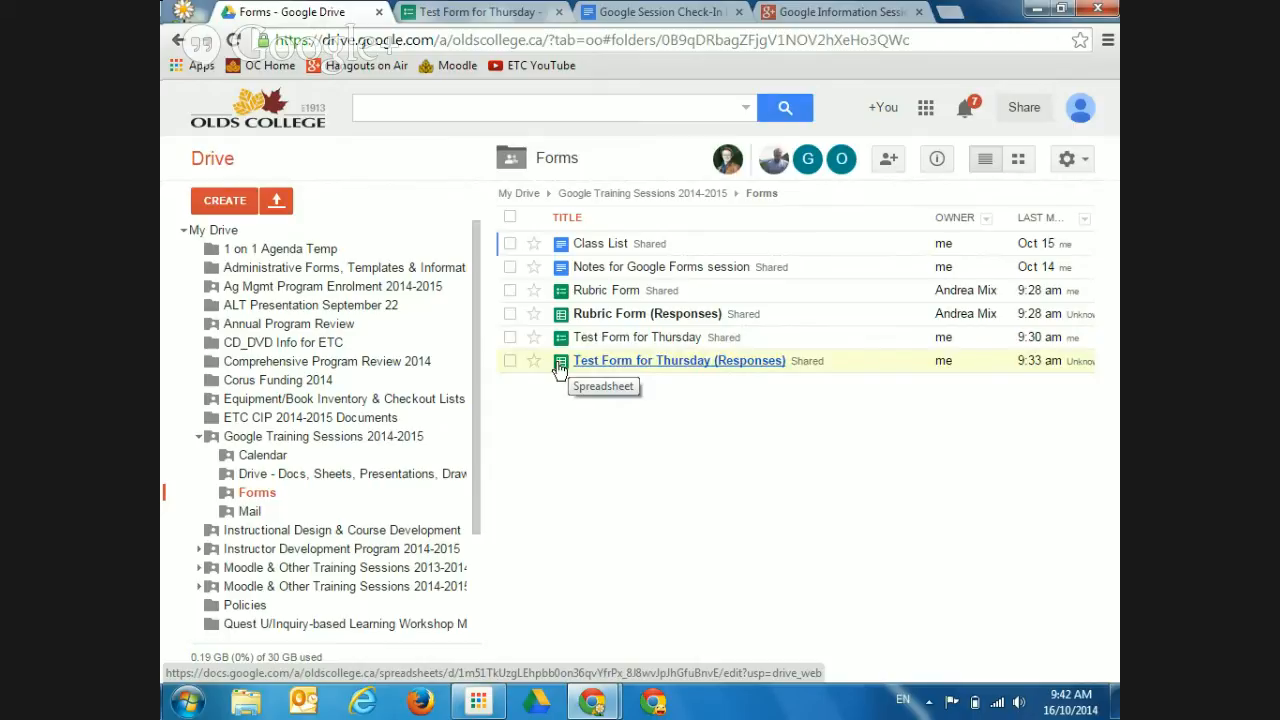
Trash the 'Test Form for Thursday (Responses)' spreadsheet and close its open tab
{"action": "left_click", "coordinate": [636, 364]}
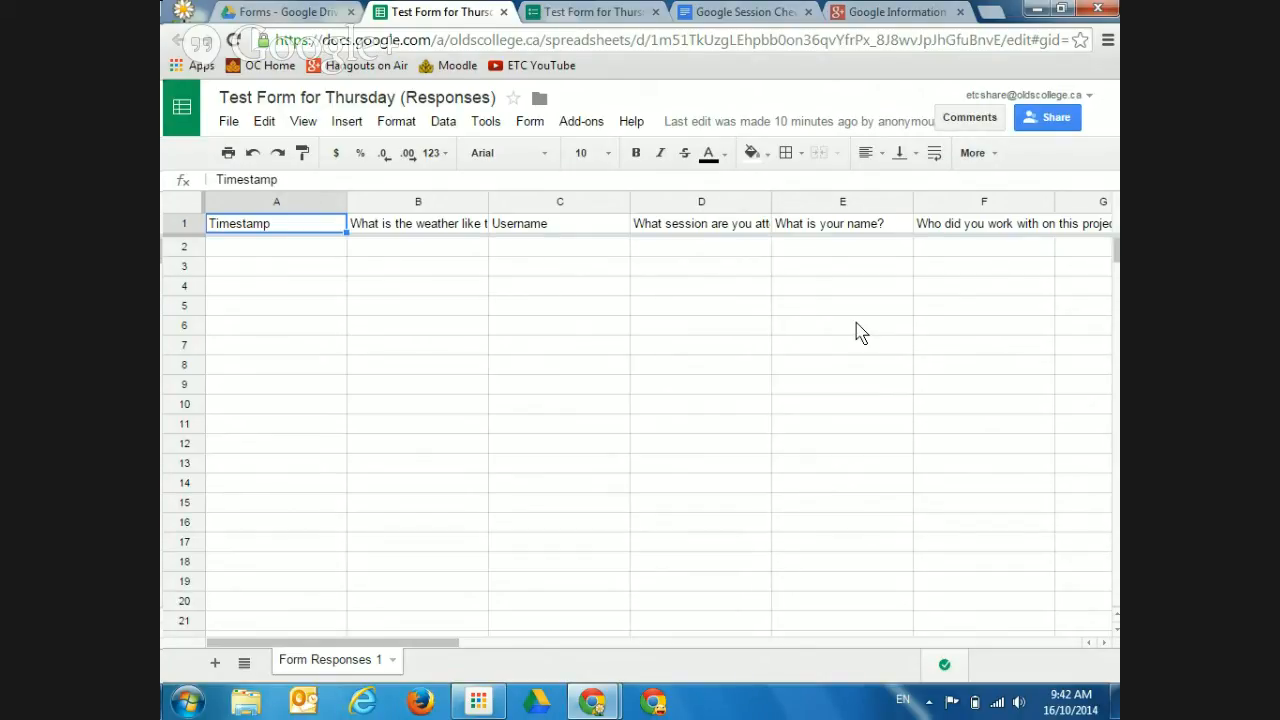
{"action": "left_click", "coordinate": [297, 18]}
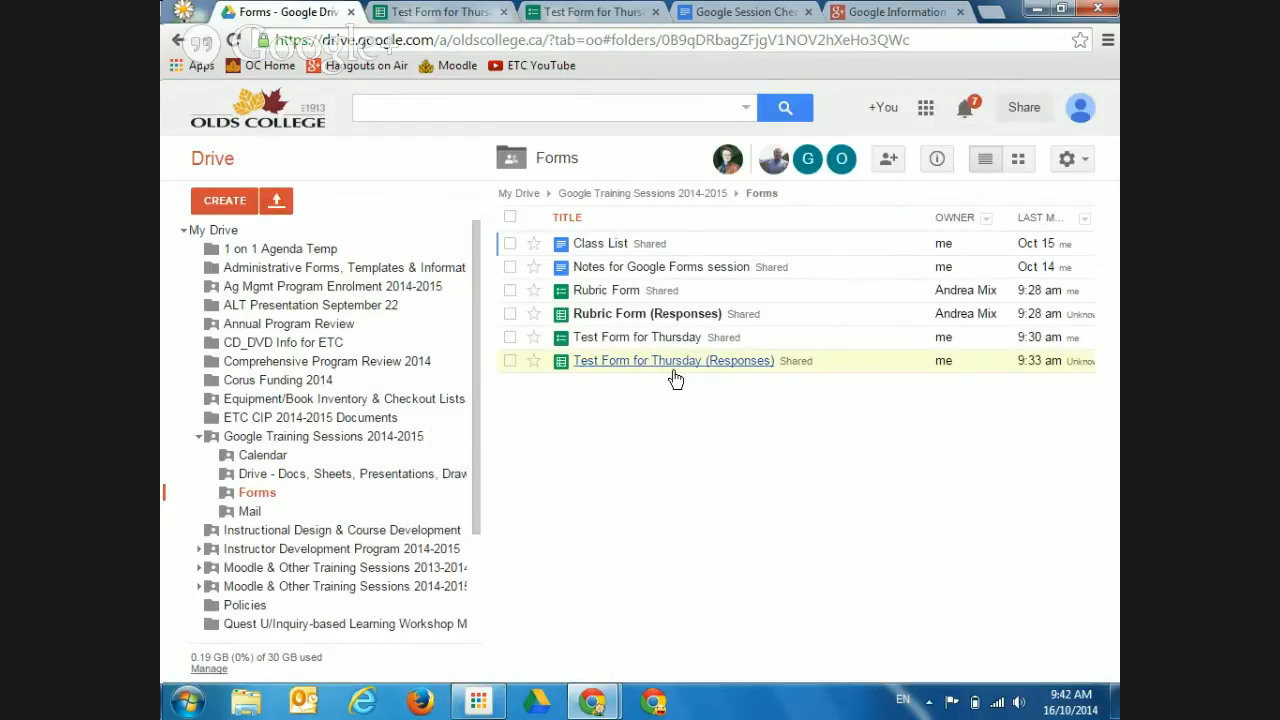
{"action": "left_click", "coordinate": [510, 361]}
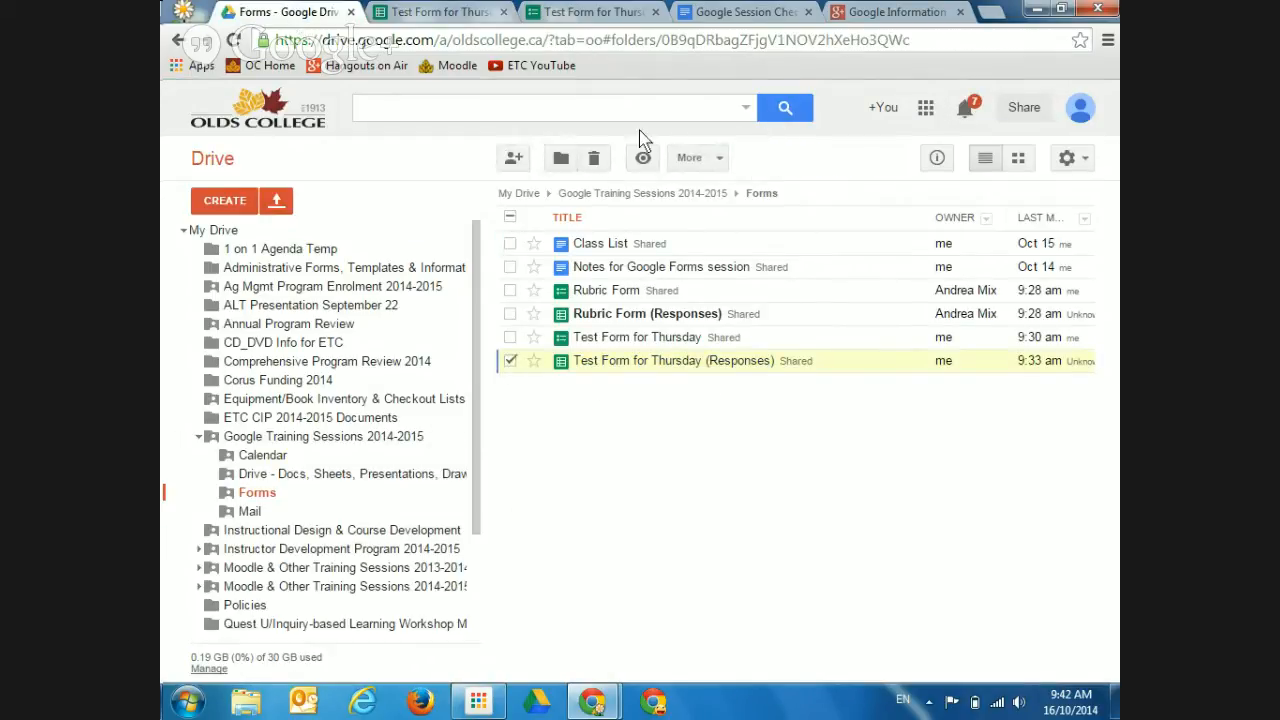
{"action": "left_click", "coordinate": [594, 162]}
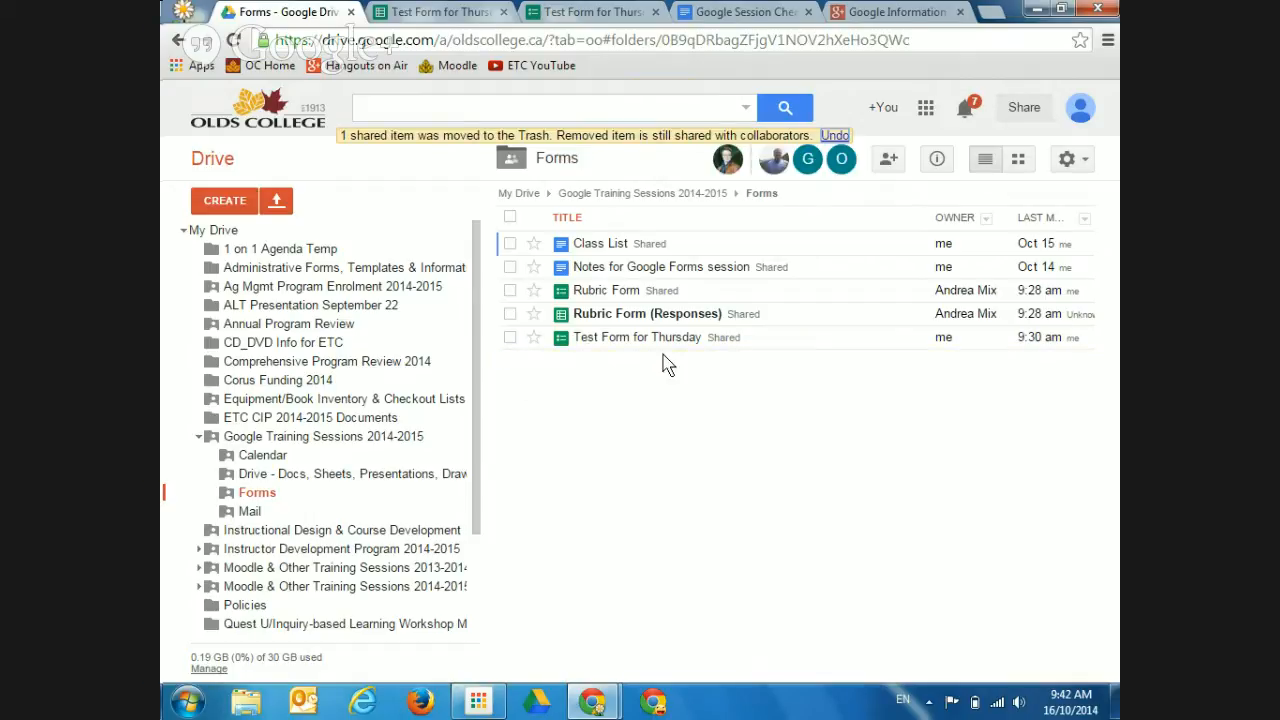
{"action": "left_click", "coordinate": [447, 18]}
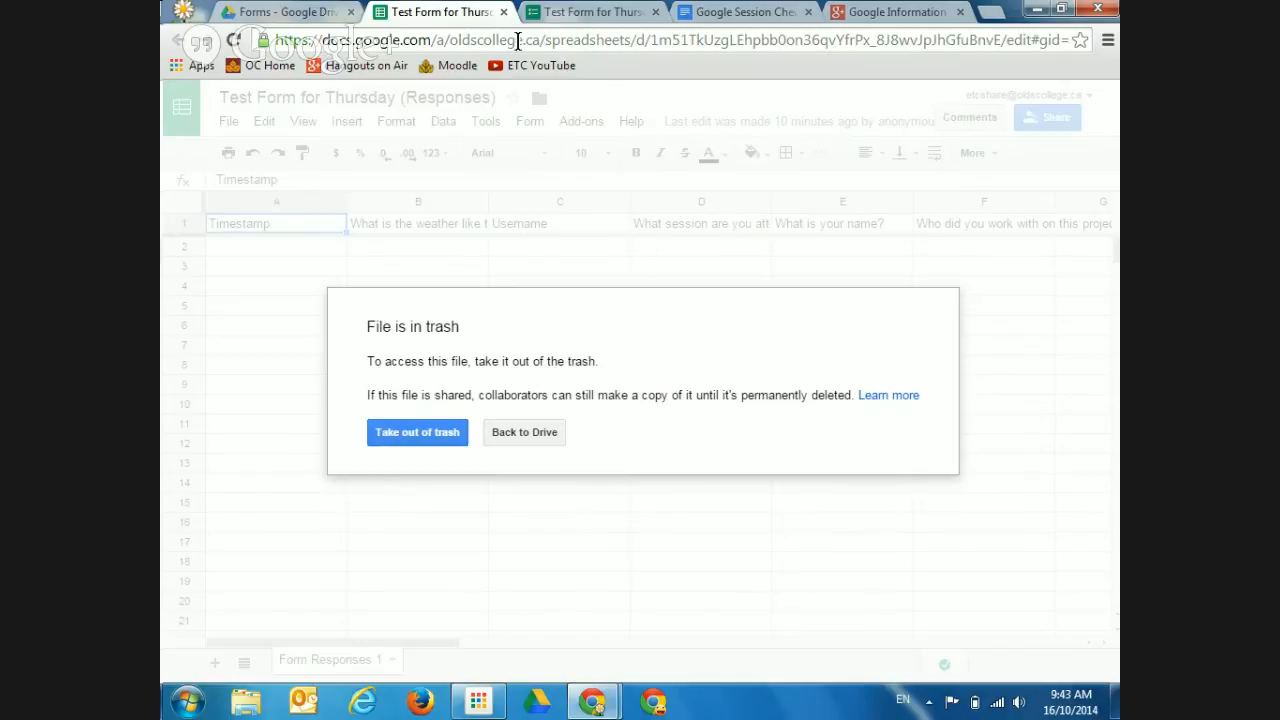
{"action": "left_click", "coordinate": [502, 12]}
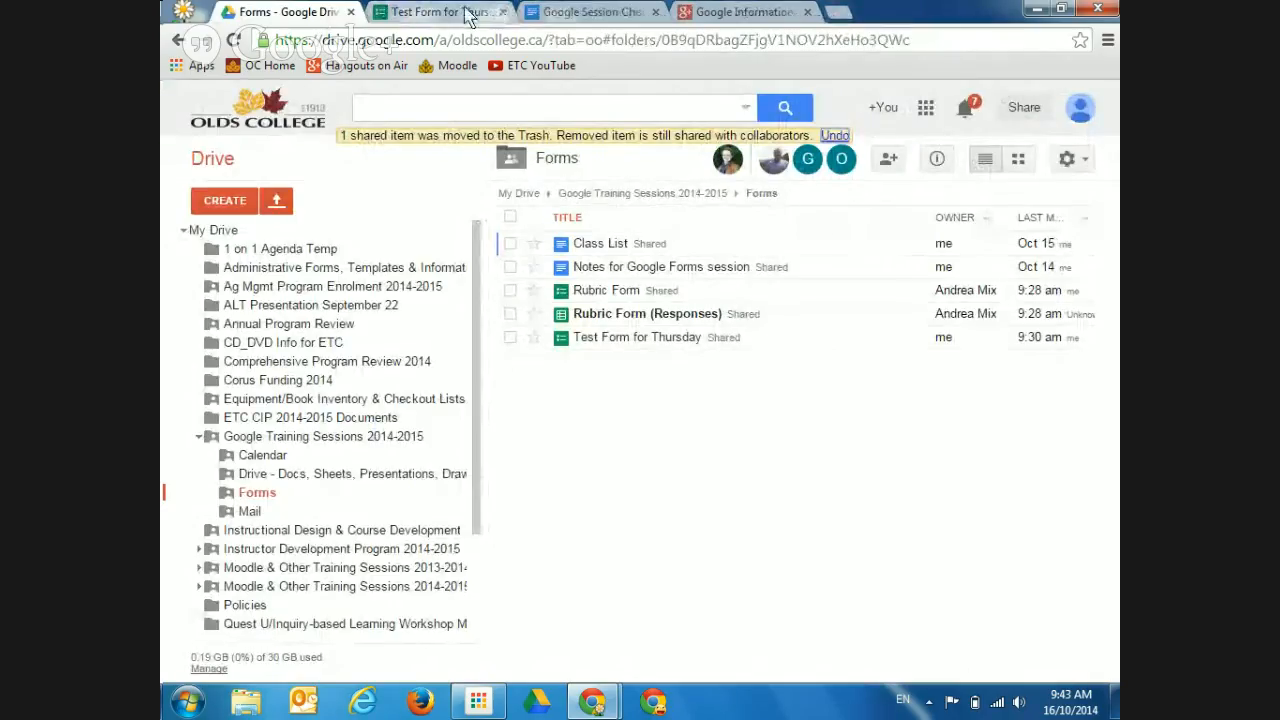
{"action": "left_click", "coordinate": [468, 12]}
Via Change response destination, choose 'New spreadsheet' rather than an existing one and create it
{"action": "left_click", "coordinate": [405, 124]}
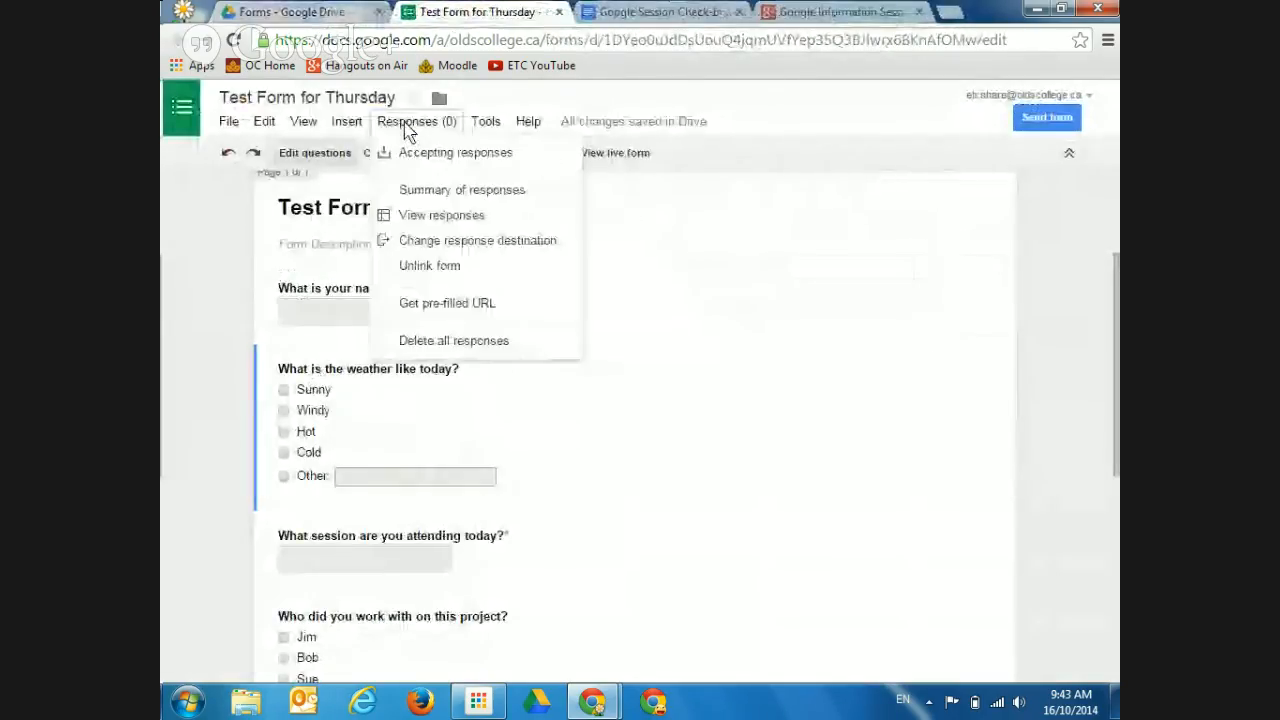
{"action": "left_click", "coordinate": [432, 241]}
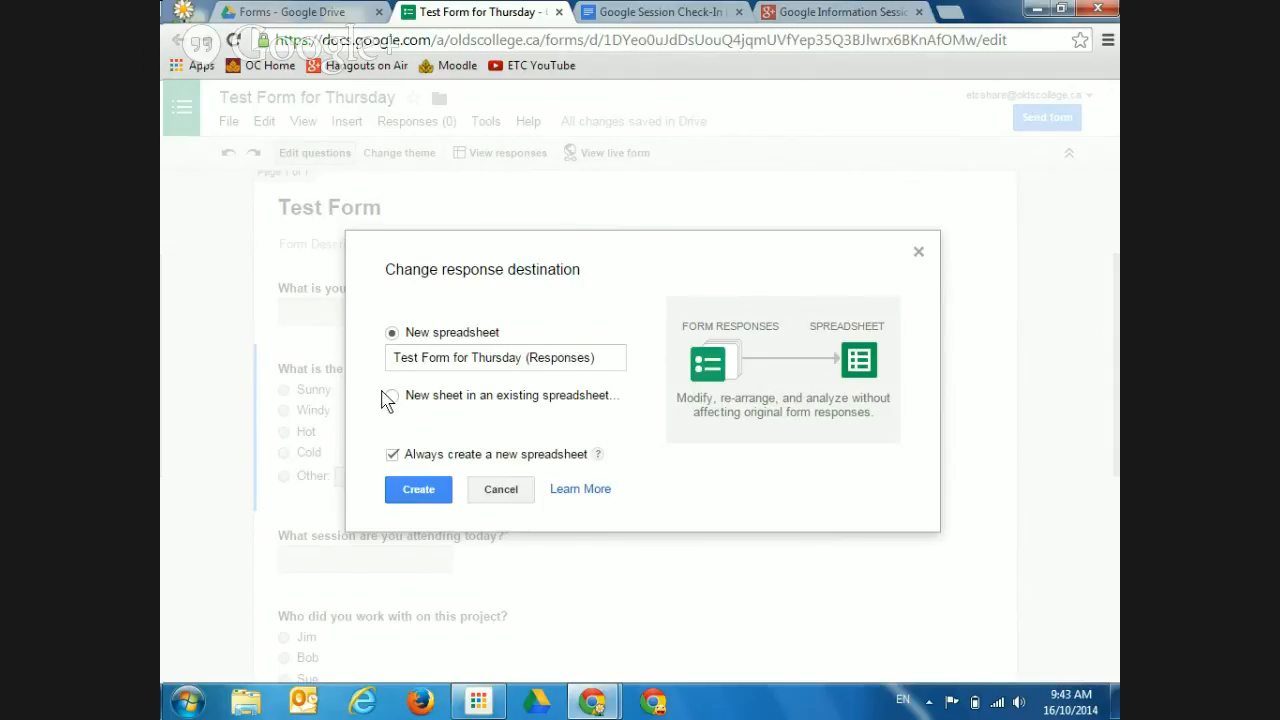
{"action": "left_click", "coordinate": [391, 396]}
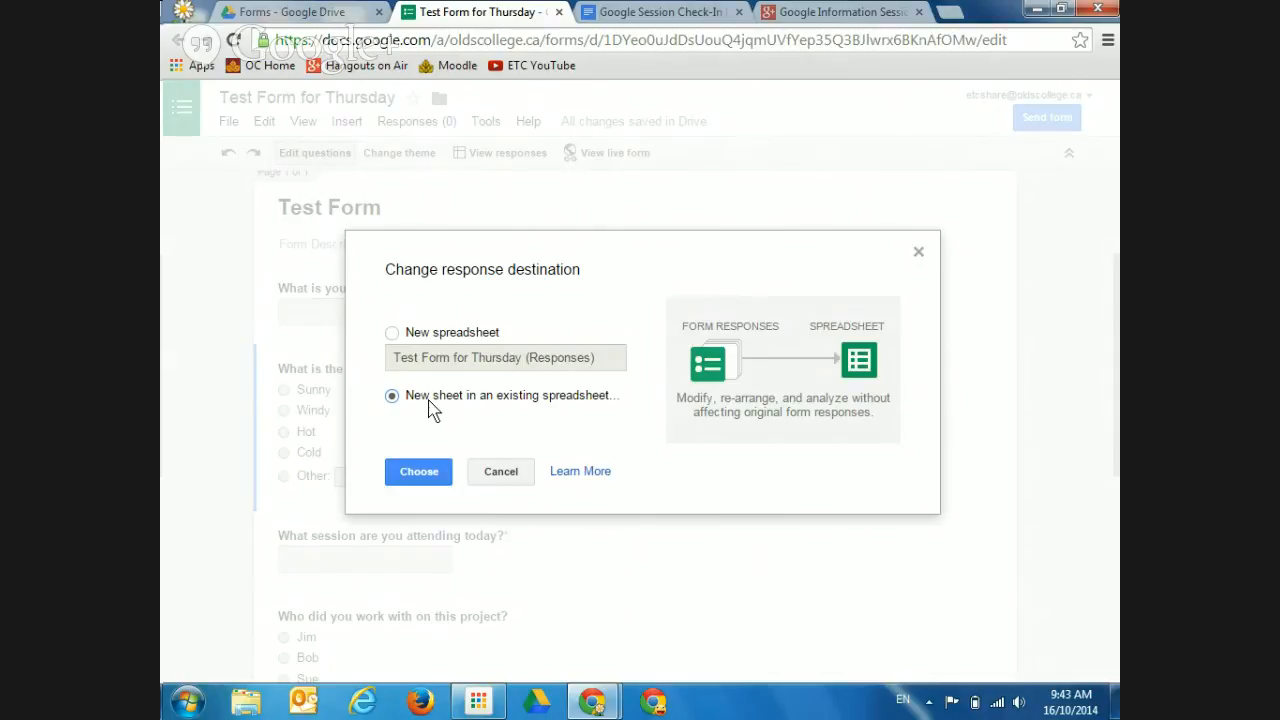
{"action": "left_click", "coordinate": [409, 473]}
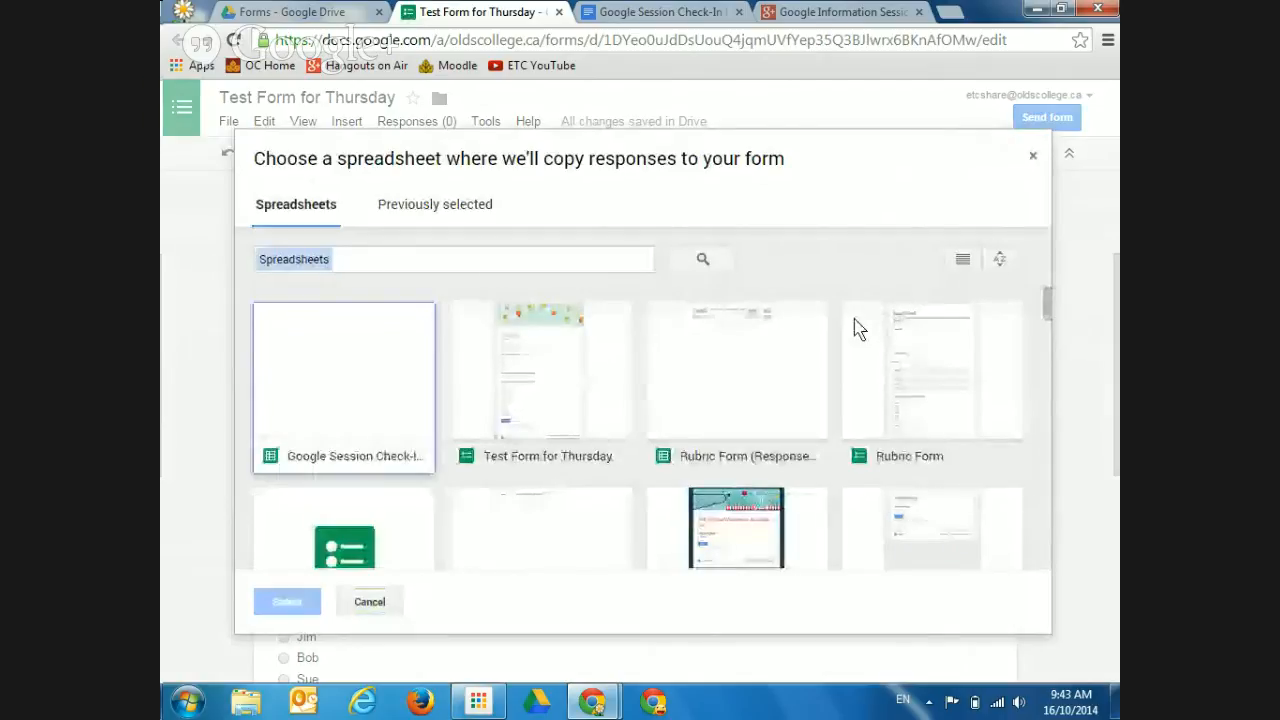
{"action": "left_click", "coordinate": [1032, 160]}
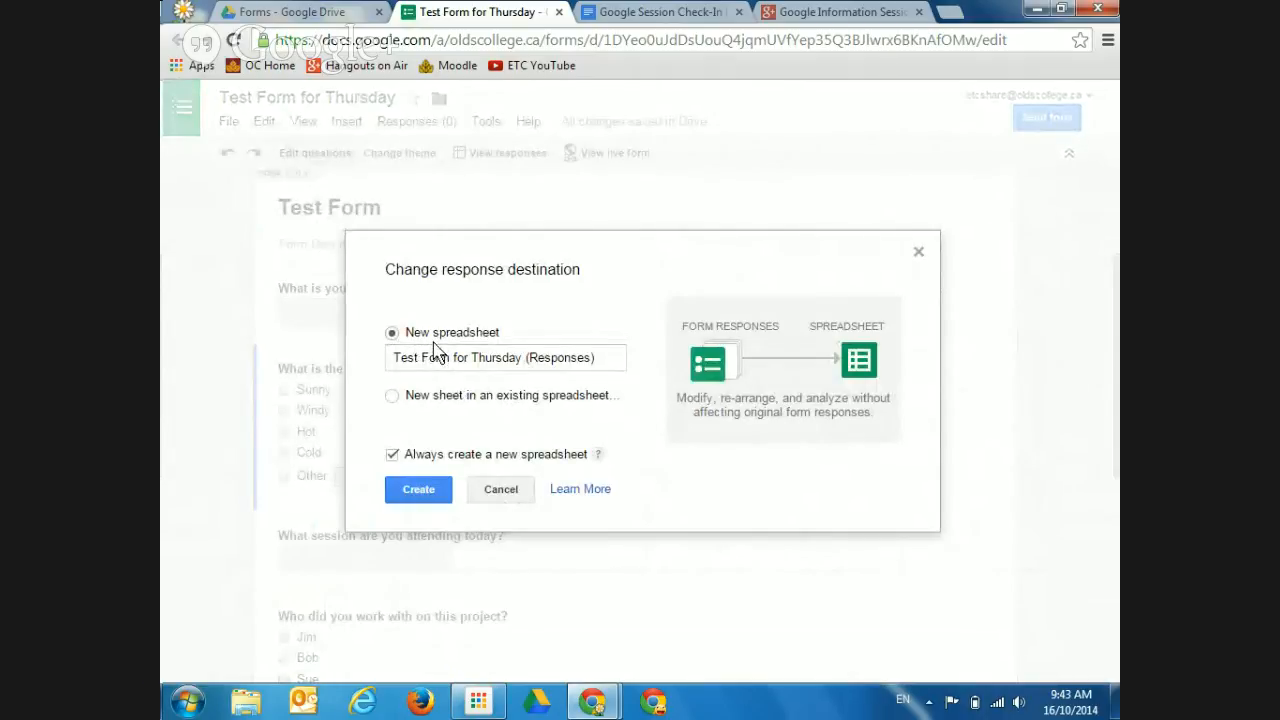
{"action": "left_click", "coordinate": [418, 490]}
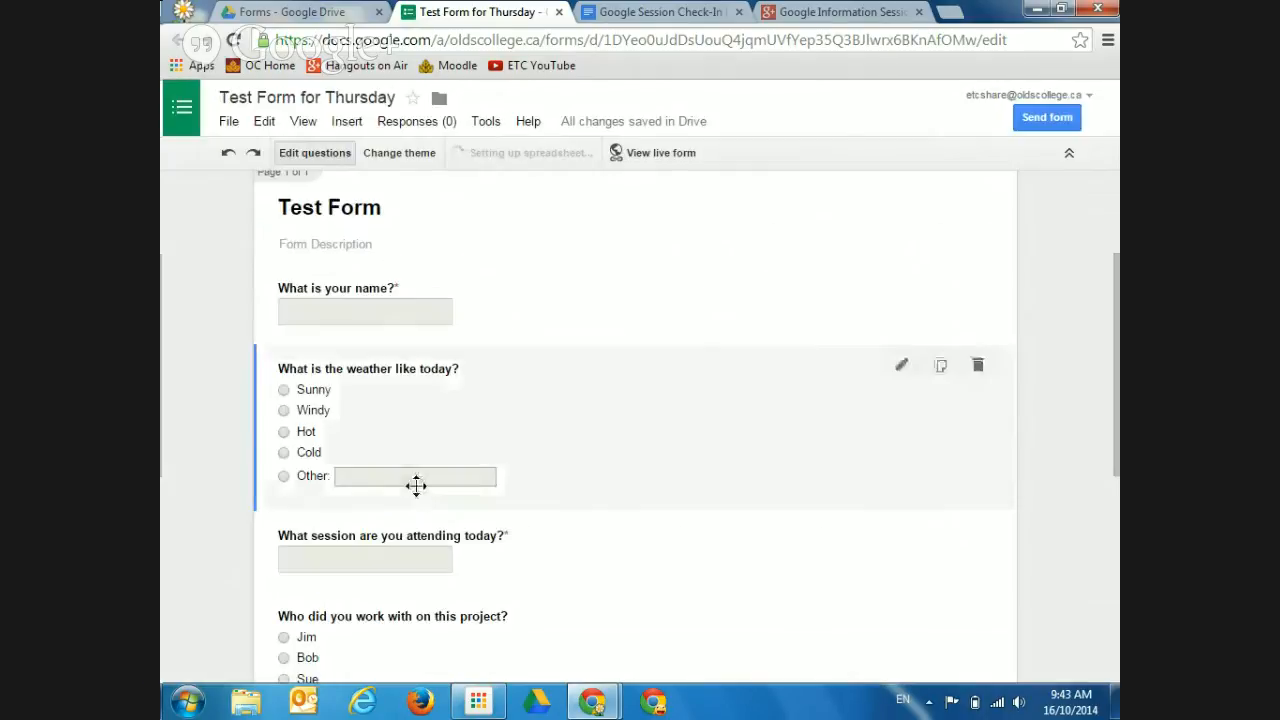
Refresh the Drive Forms folder and open the new 'Test Form for Thursday (Responses)' spreadsheet
{"action": "left_click", "coordinate": [307, 14]}
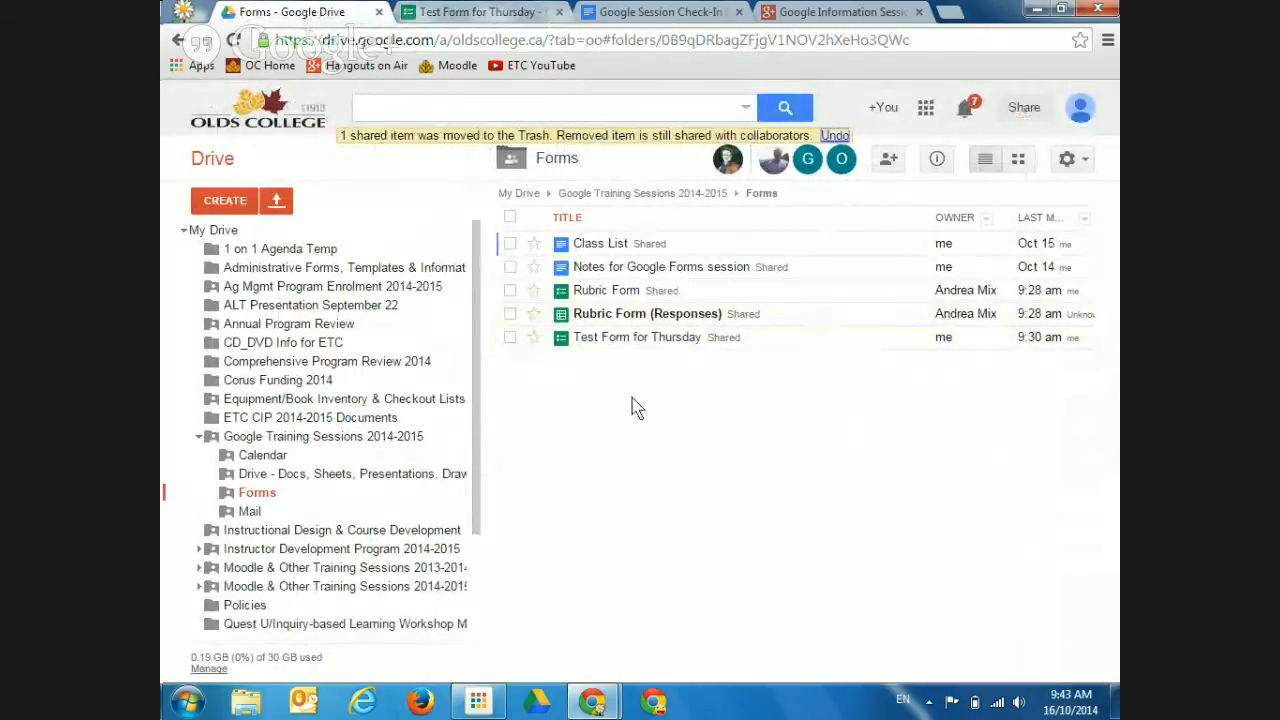
{"action": "key", "text": "F5"}
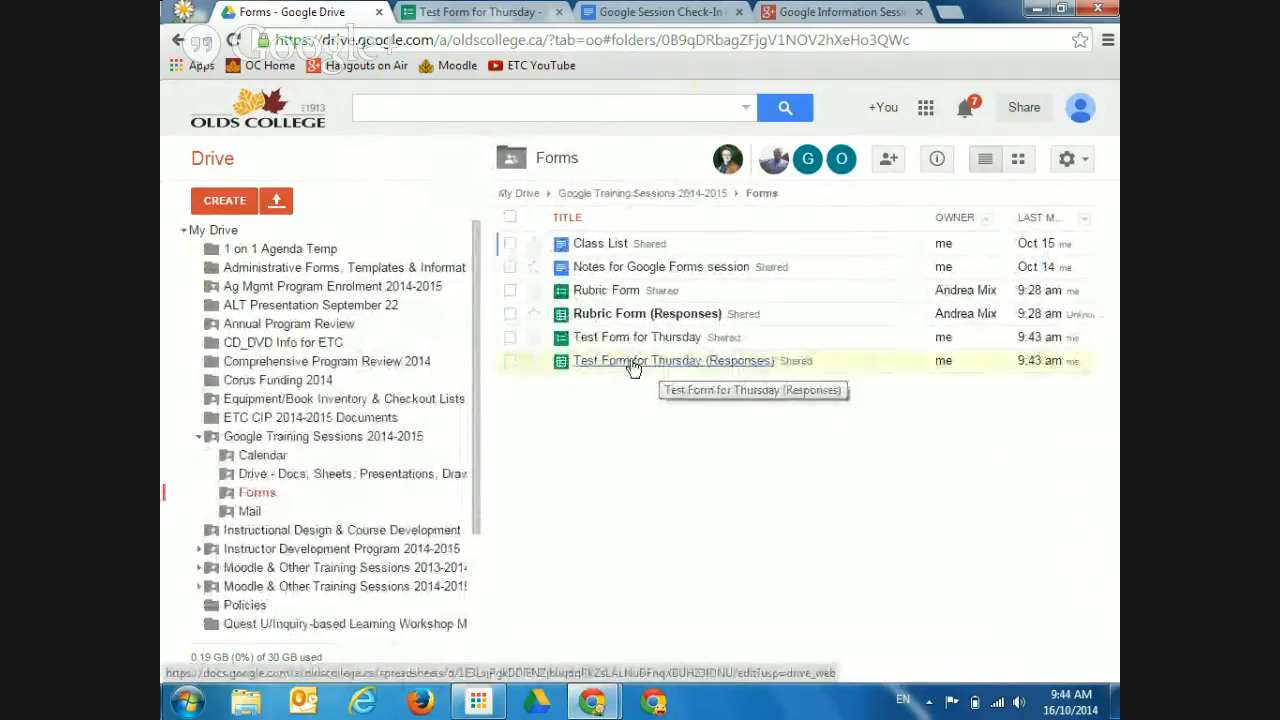
{"action": "left_click", "coordinate": [633, 364]}
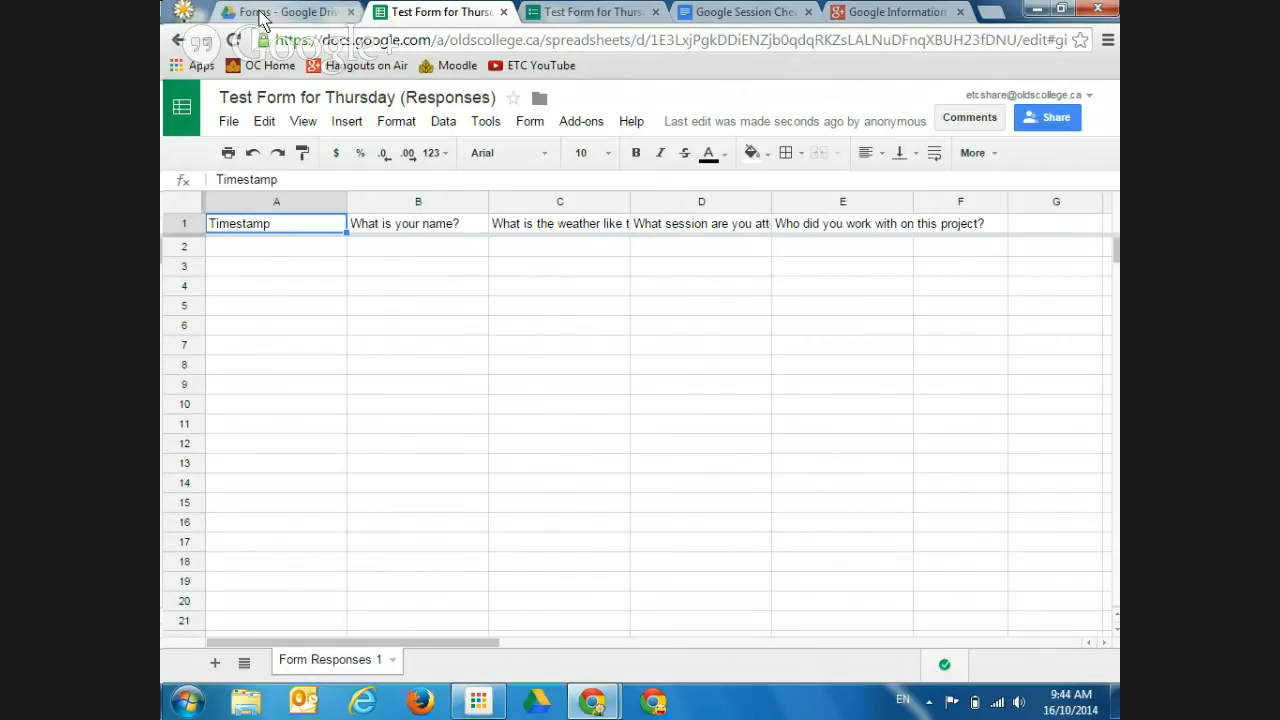
Go back to the Test Form for Thursday editor, then start a blank new browser tab
{"action": "left_click", "coordinate": [576, 14]}
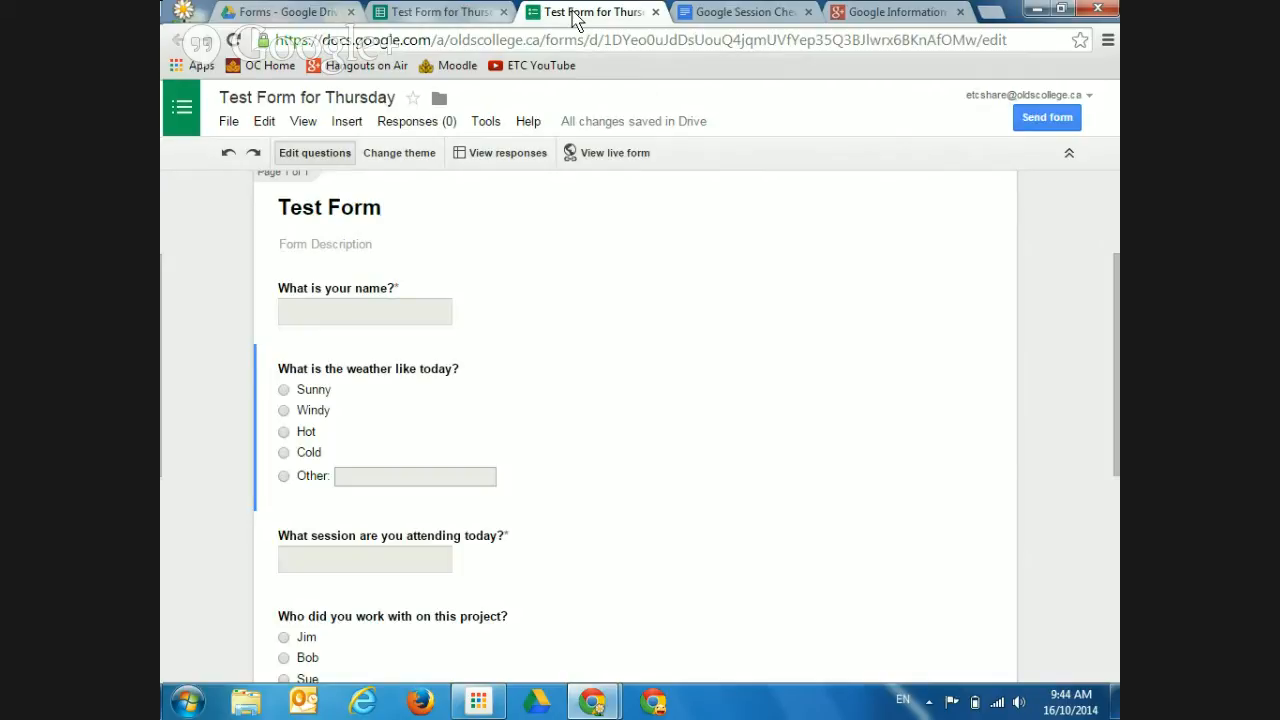
{"action": "left_click", "coordinate": [990, 13]}
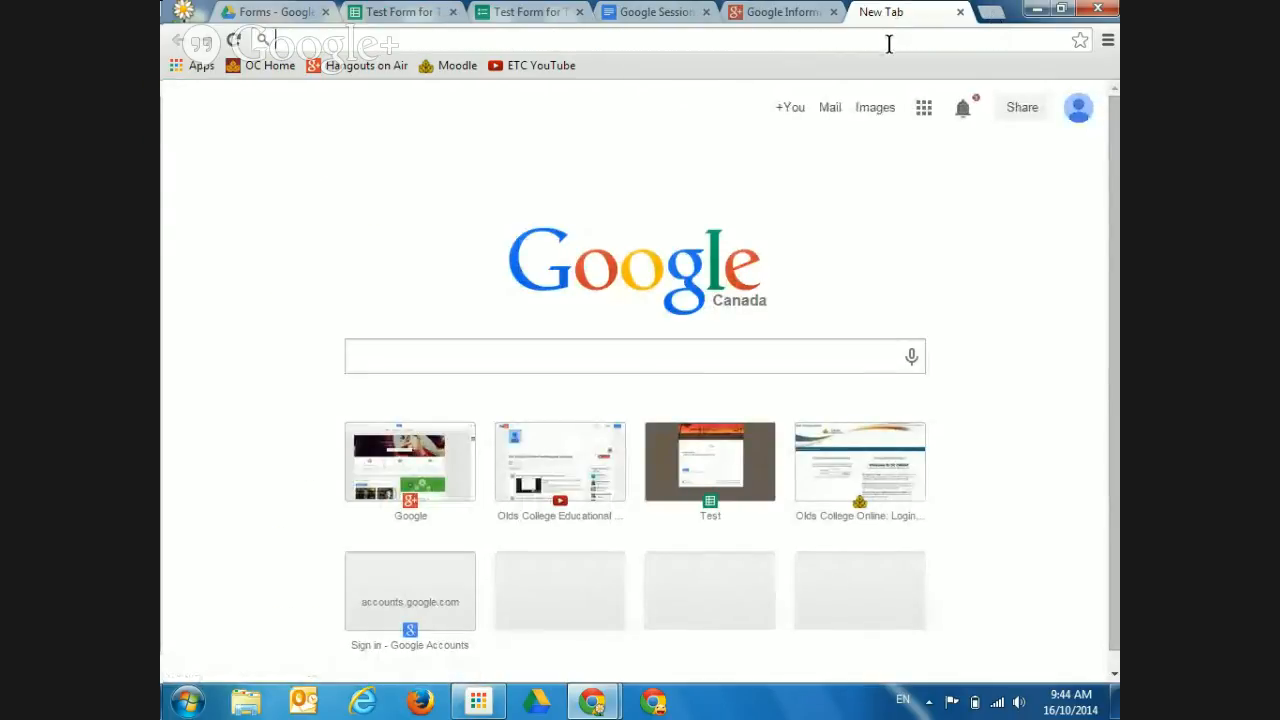
Load the live form from its short link goo.gl/CDBwG4
{"action": "type", "text": "goo"}
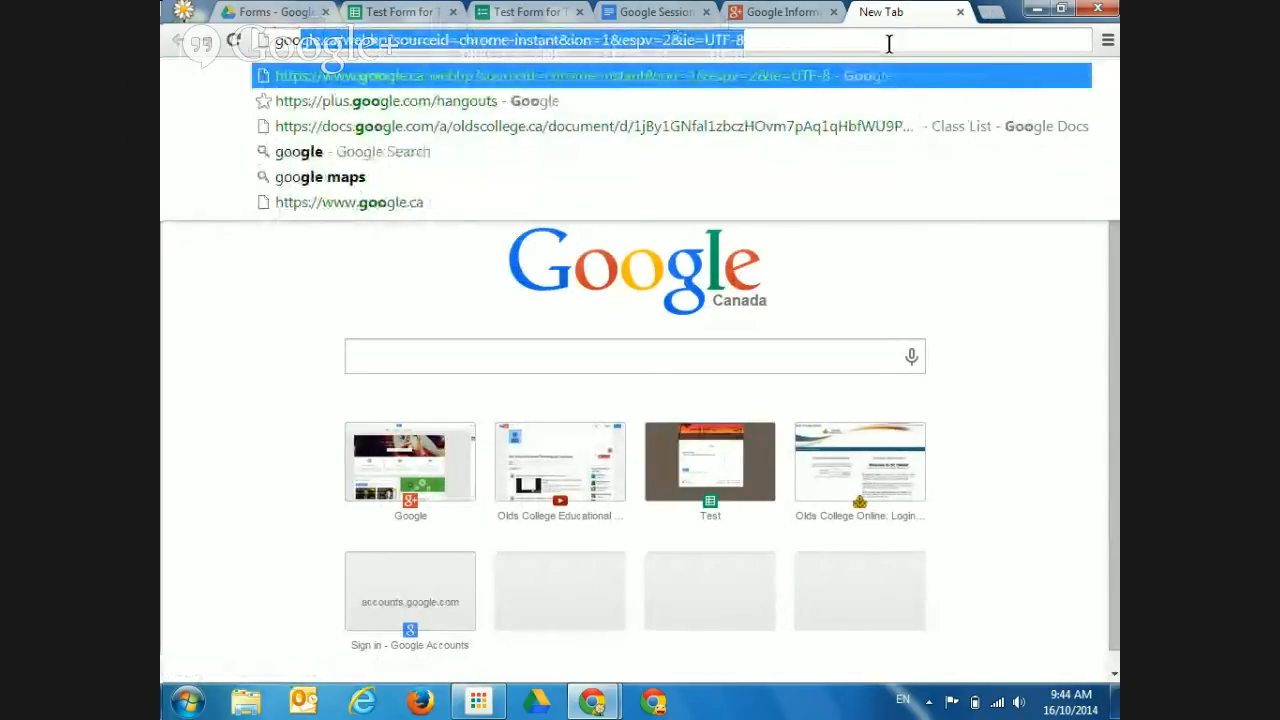
{"action": "type", "text": ".gl"}
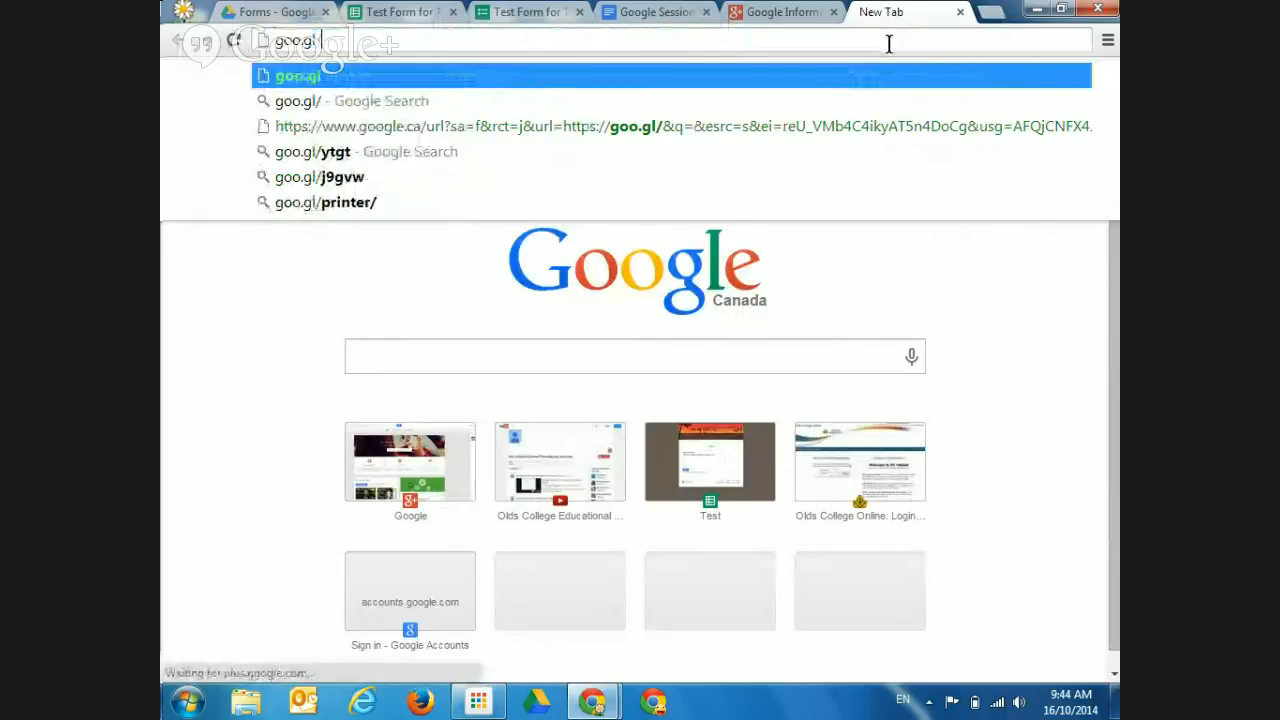
{"action": "type", "text": "/"}
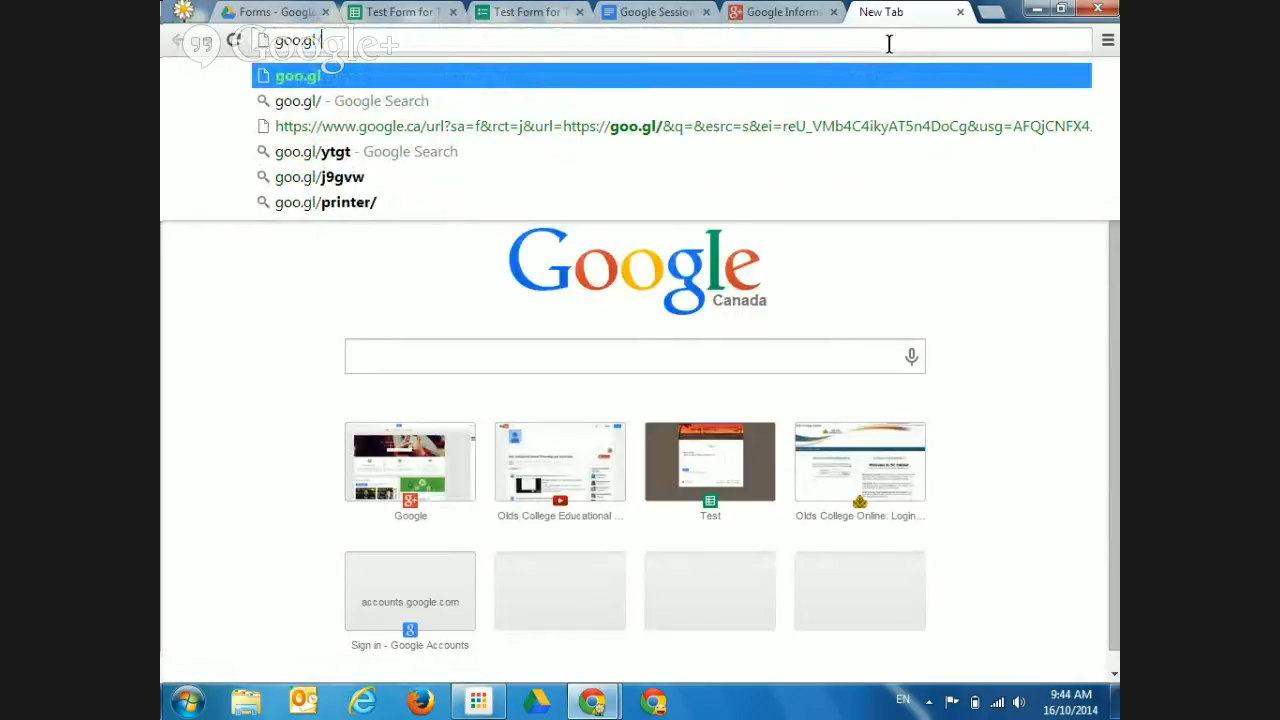
{"action": "type", "text": "CDB"}
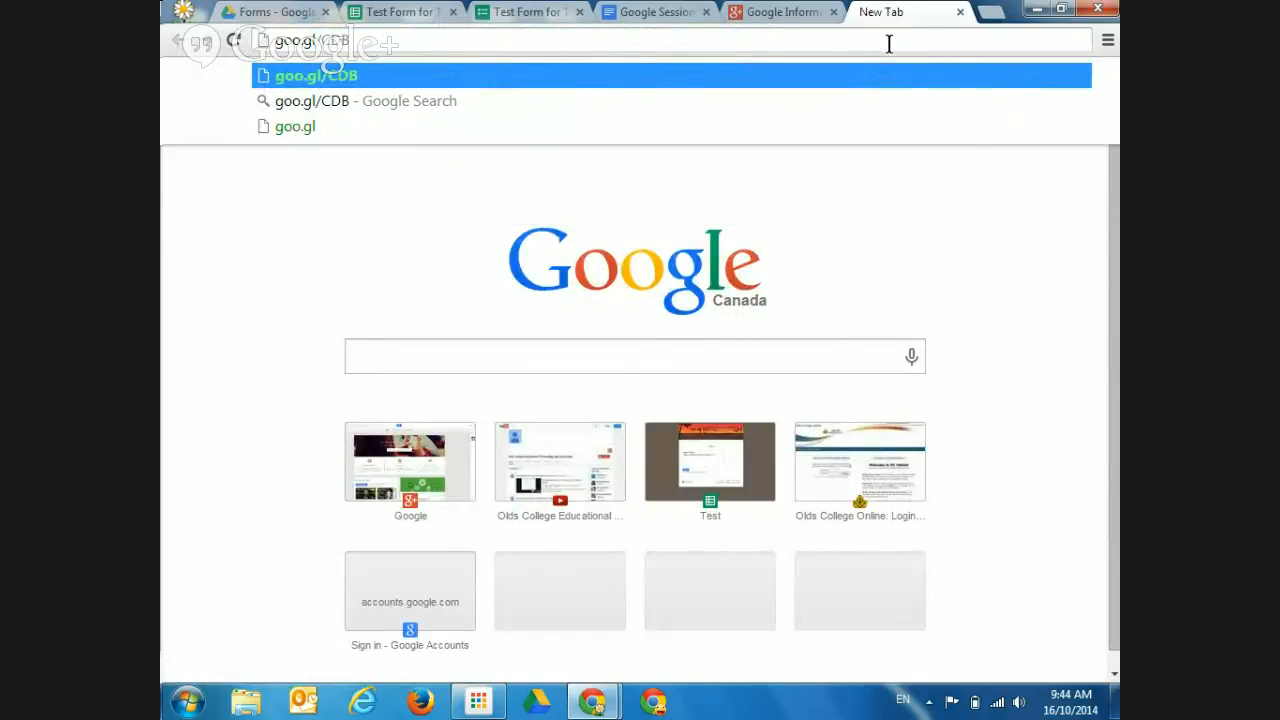
{"action": "type", "text": "w"}
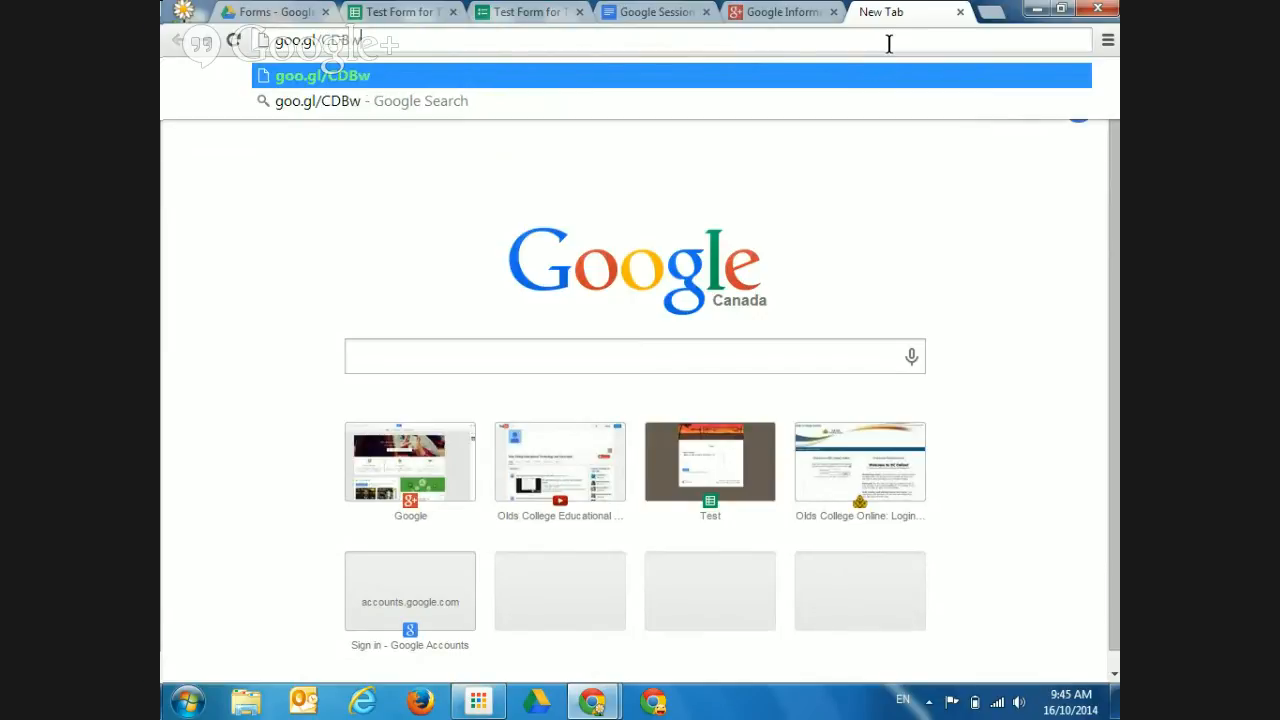
{"action": "type", "text": "G"}
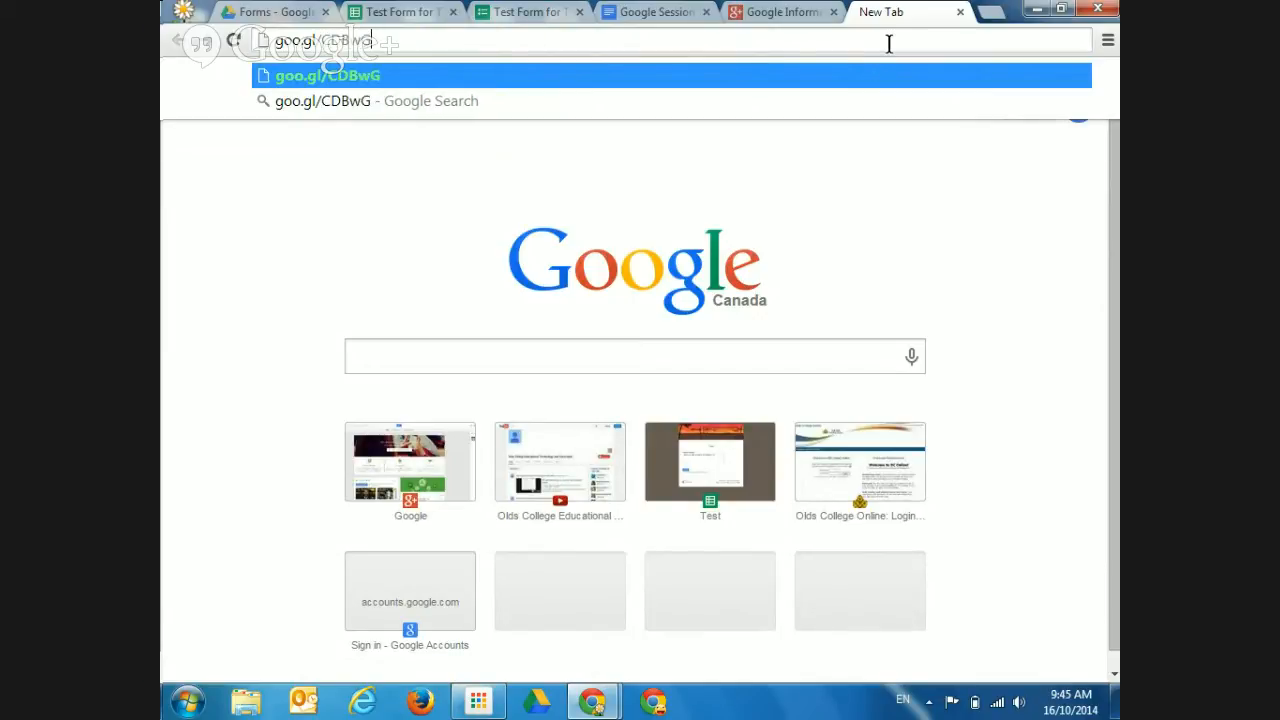
{"action": "type", "text": "4"}
{"action": "key", "text": "Return"}
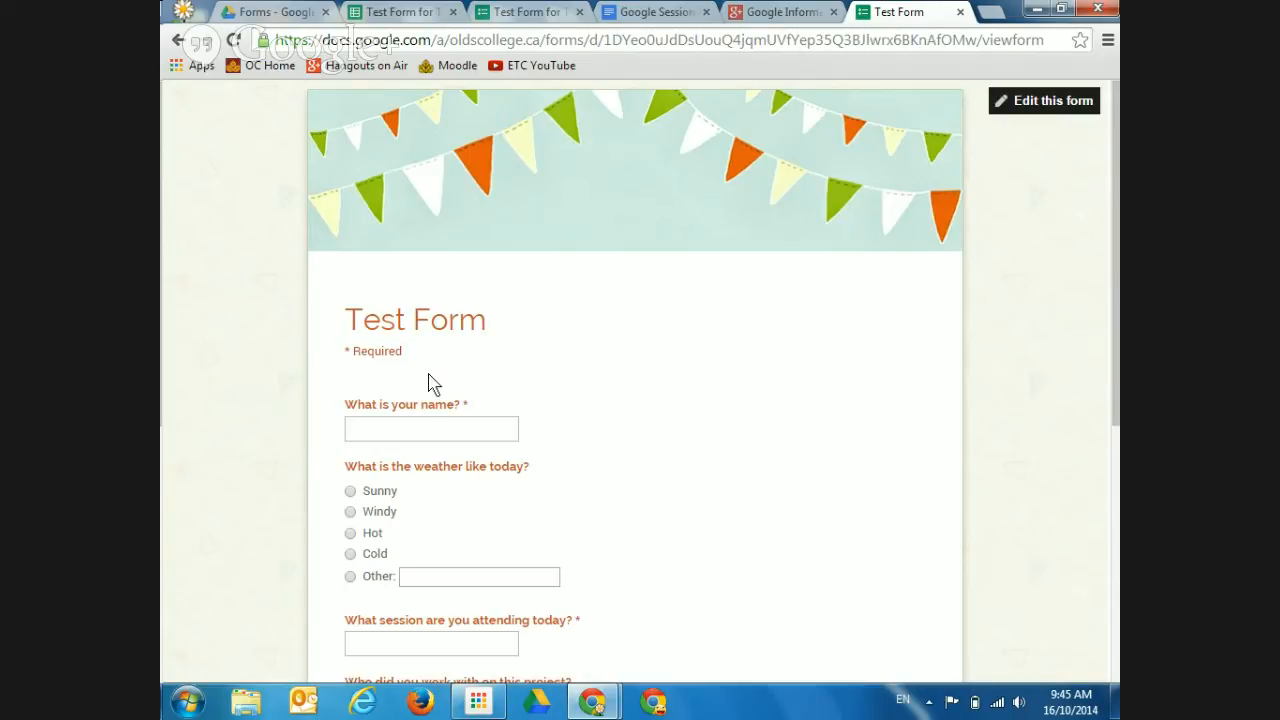
Enter a respondent name and answer the weather question with Other: 'Foggy'
{"action": "left_click", "coordinate": [414, 429]}
{"action": "type", "text": "Andrea"}
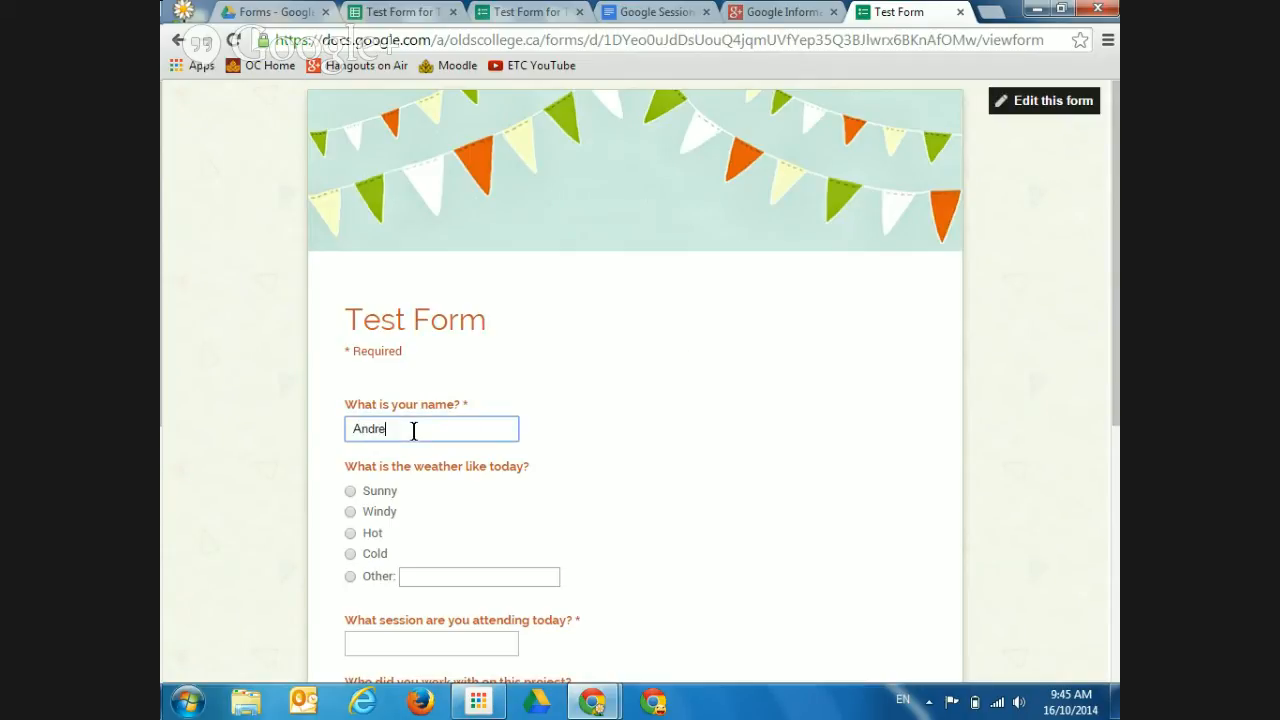
{"action": "left_click", "coordinate": [350, 577]}
{"action": "type", "text": "Foggy"}
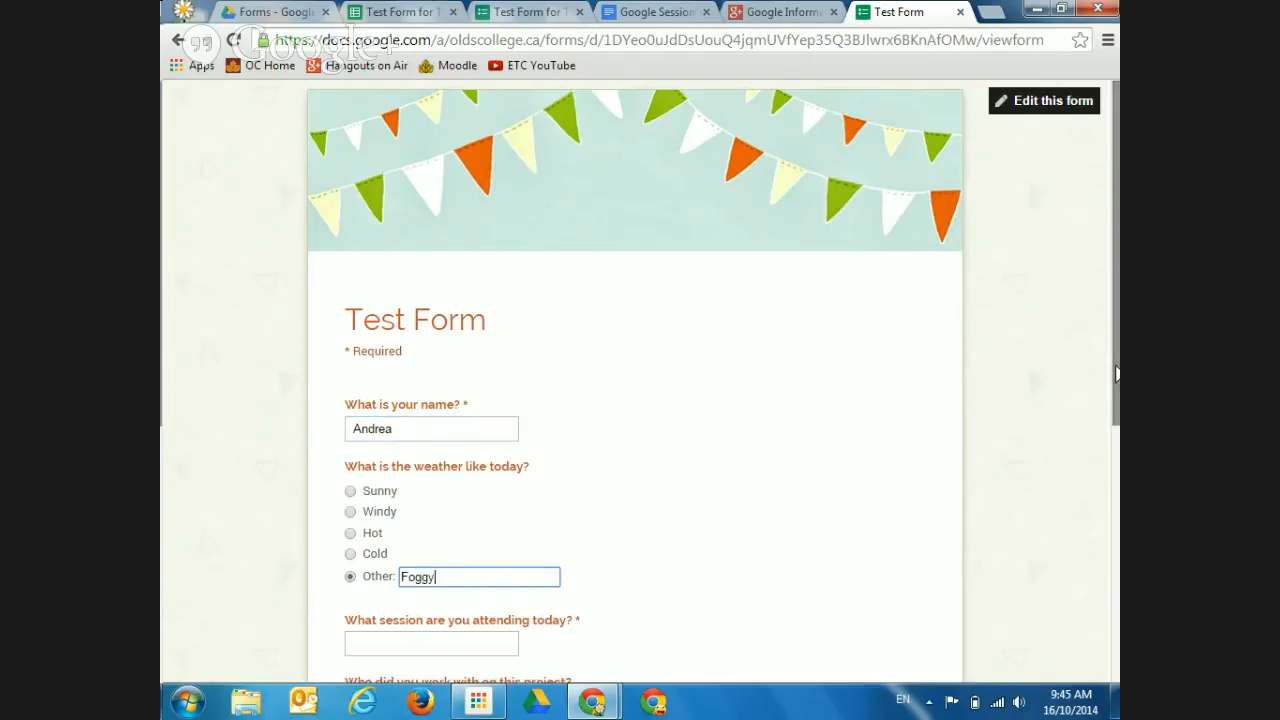
{"action": "left_click_drag", "start_coordinate": [1118, 375], "coordinate": [1103, 483]}
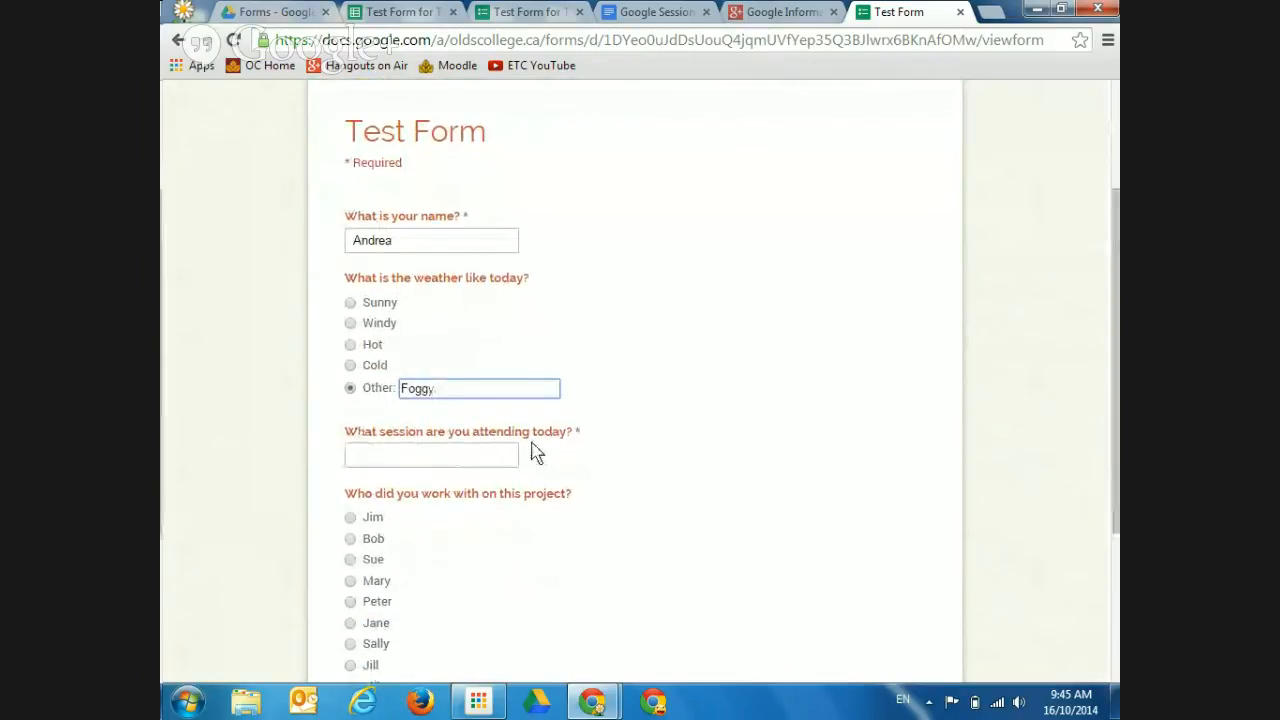
Enter 'Forms' as the session, pick a collaborator, and submit the response
{"action": "left_click", "coordinate": [495, 453]}
{"action": "type", "text": "Forms"}
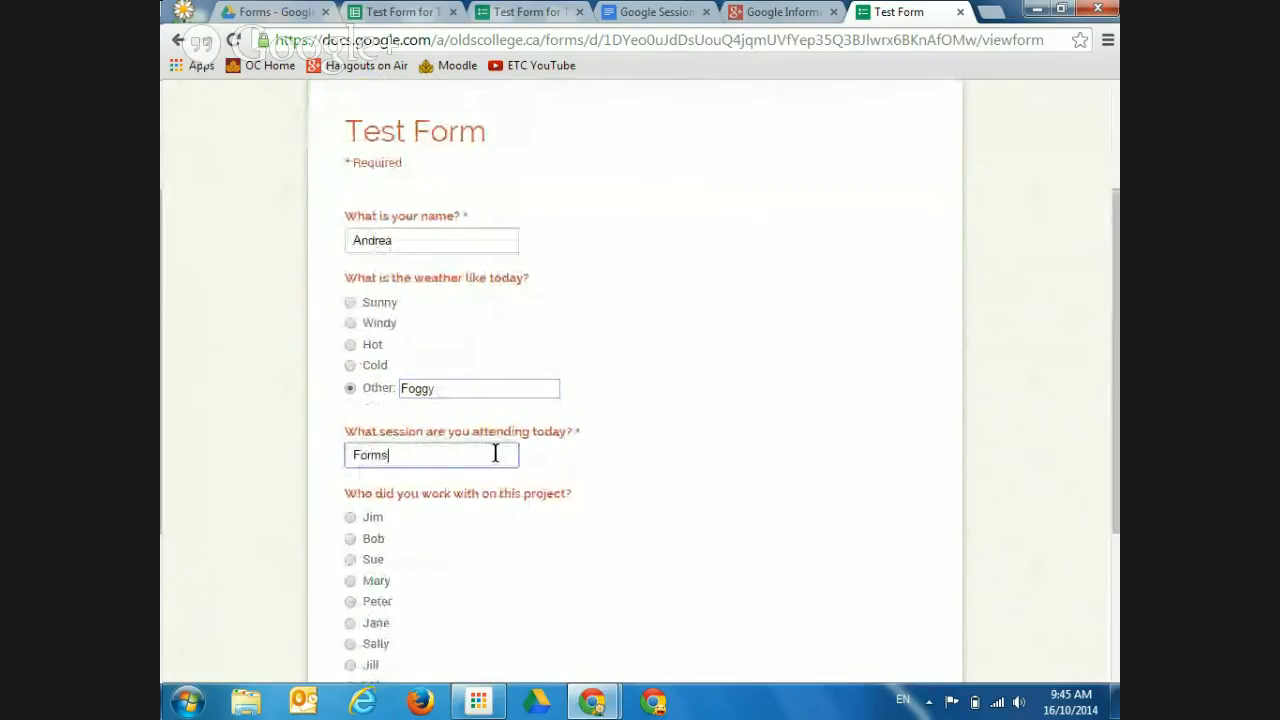
{"action": "left_click", "coordinate": [350, 581]}
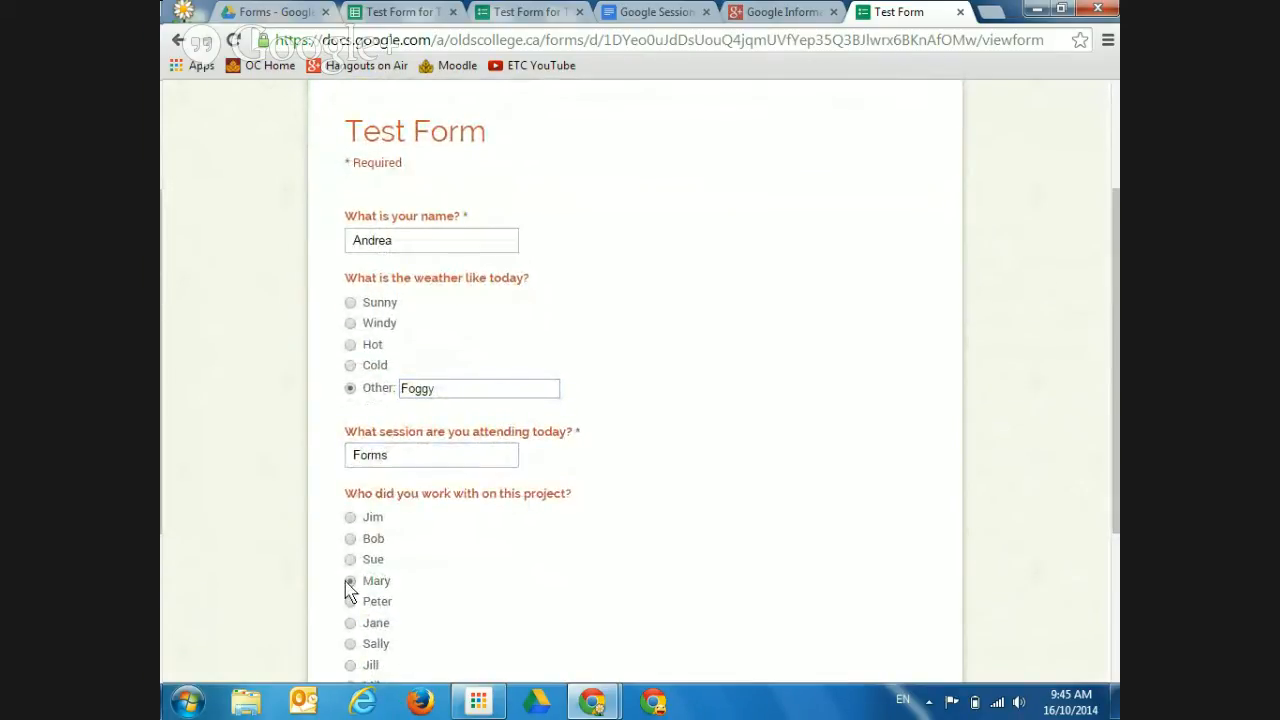
{"action": "left_click_drag", "start_coordinate": [1112, 345], "coordinate": [1108, 437]}
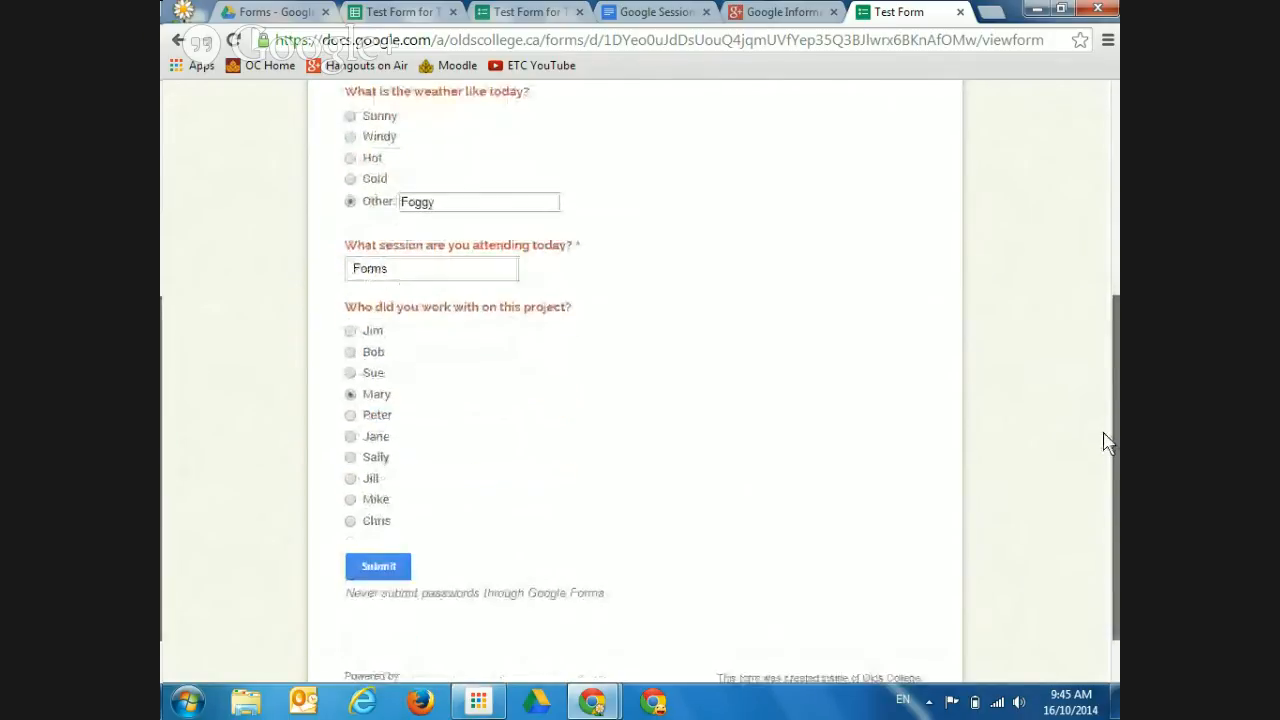
{"action": "left_click", "coordinate": [388, 568]}
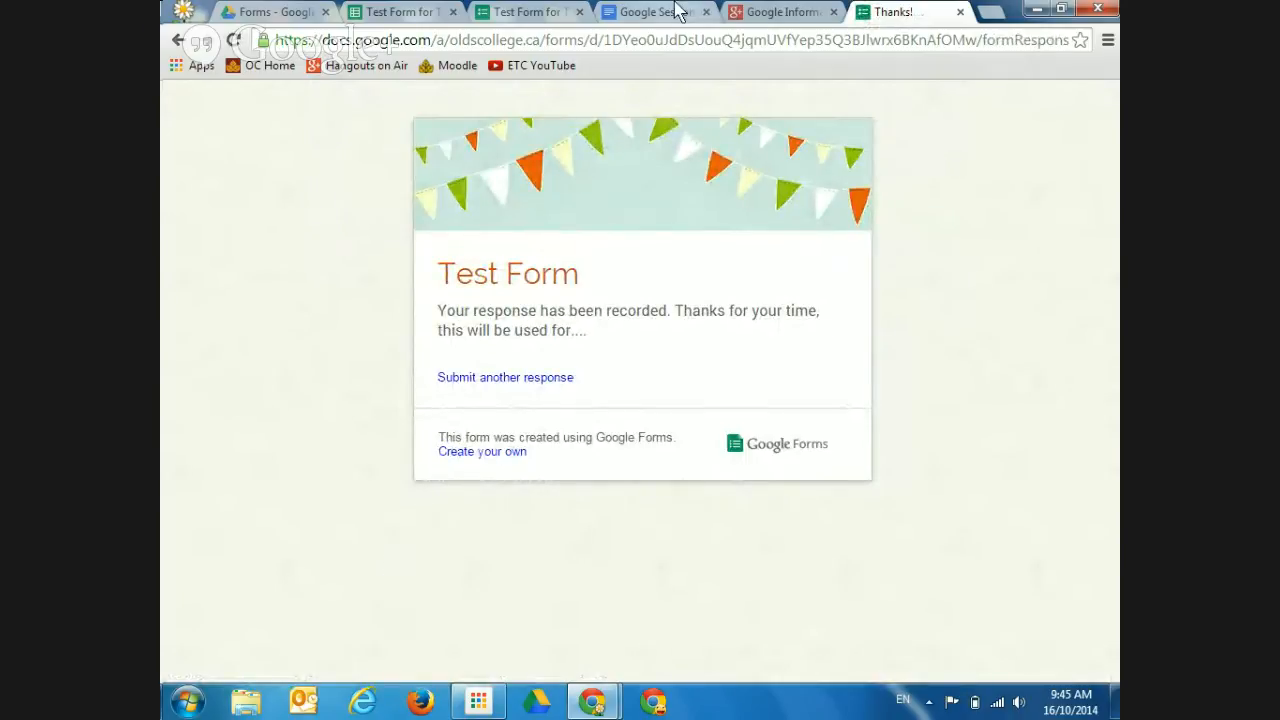
Check the four-row responses sheet, close it, and show the editor's Responses options
{"action": "left_click", "coordinate": [555, 22]}
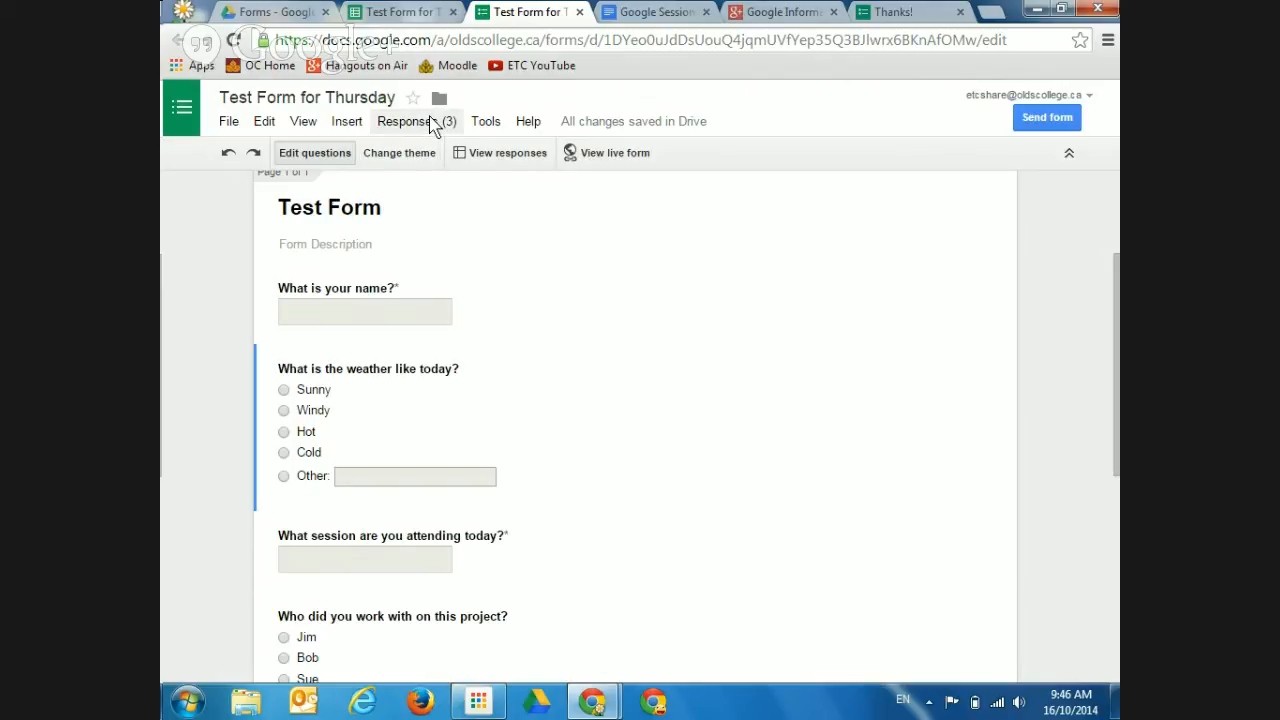
{"action": "left_click", "coordinate": [415, 12]}
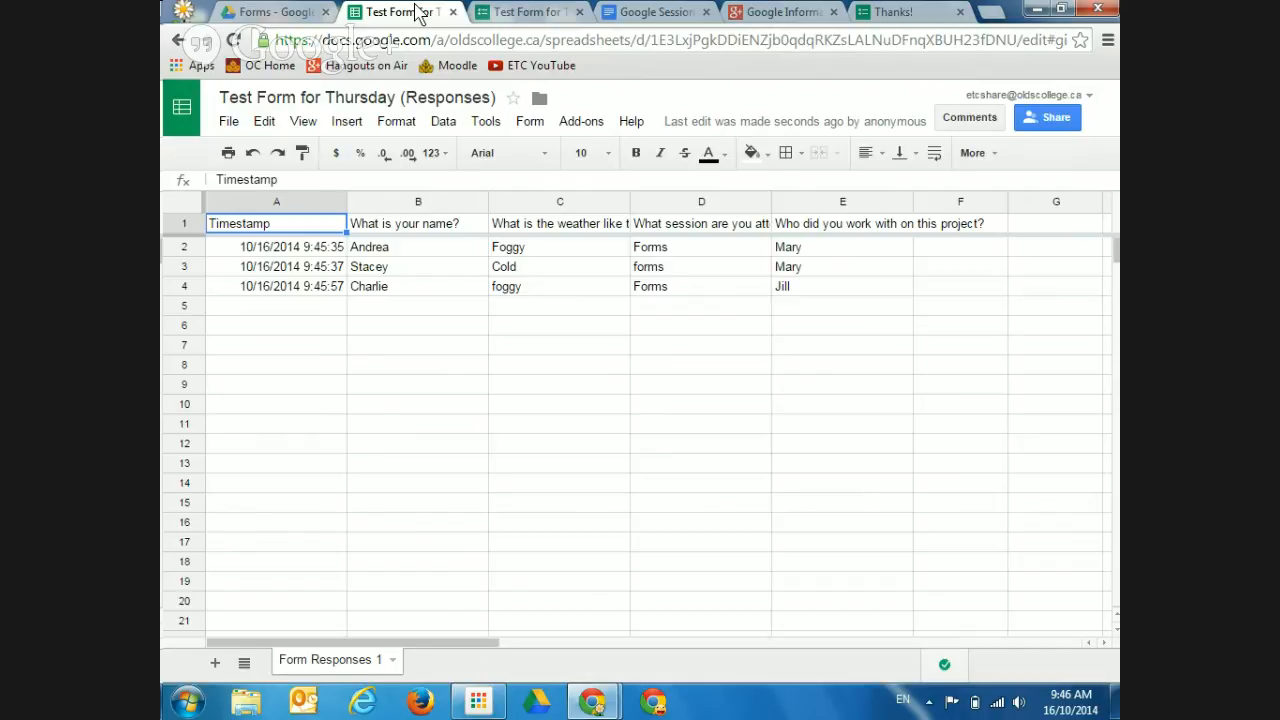
{"action": "left_click", "coordinate": [525, 12]}
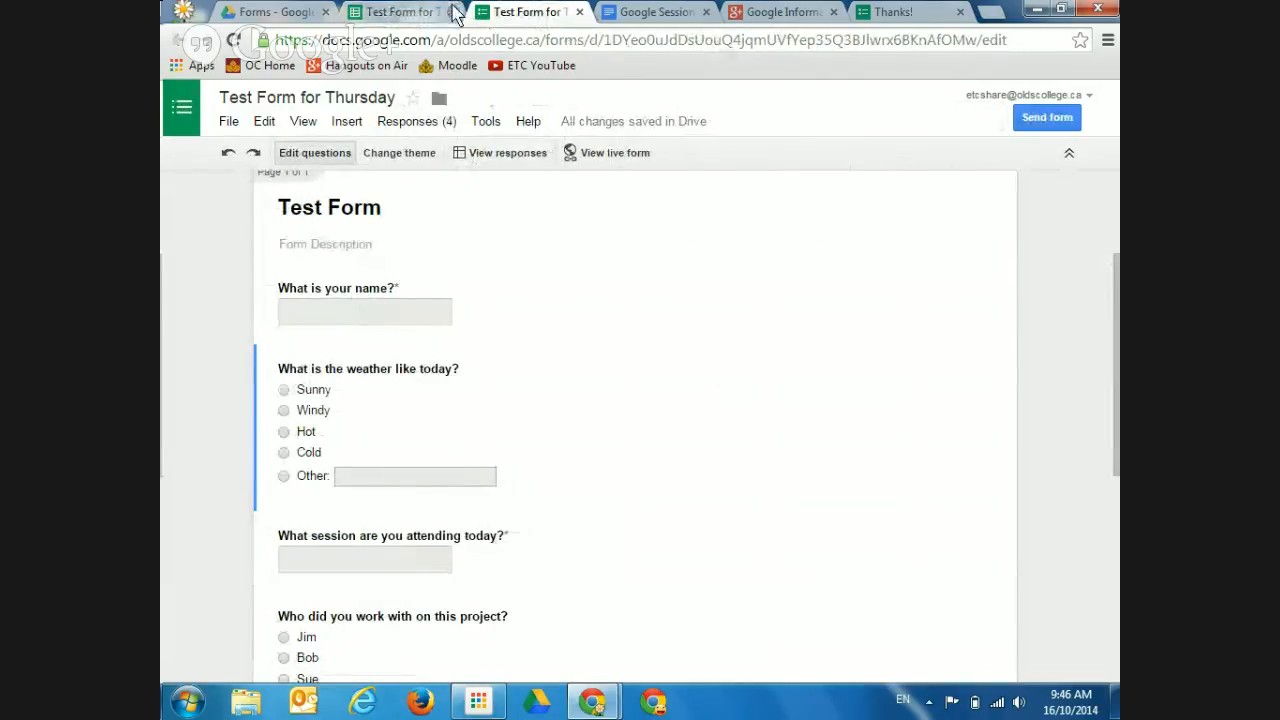
{"action": "left_click", "coordinate": [452, 12]}
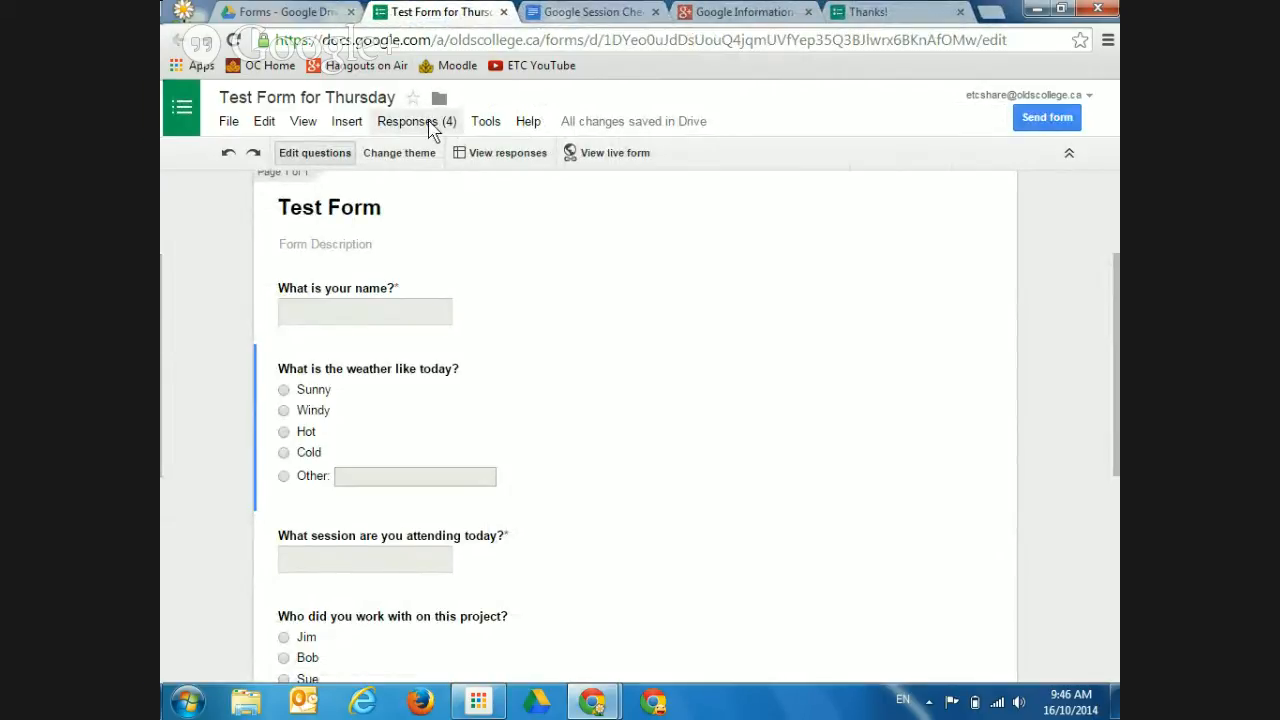
{"action": "left_click", "coordinate": [476, 162]}
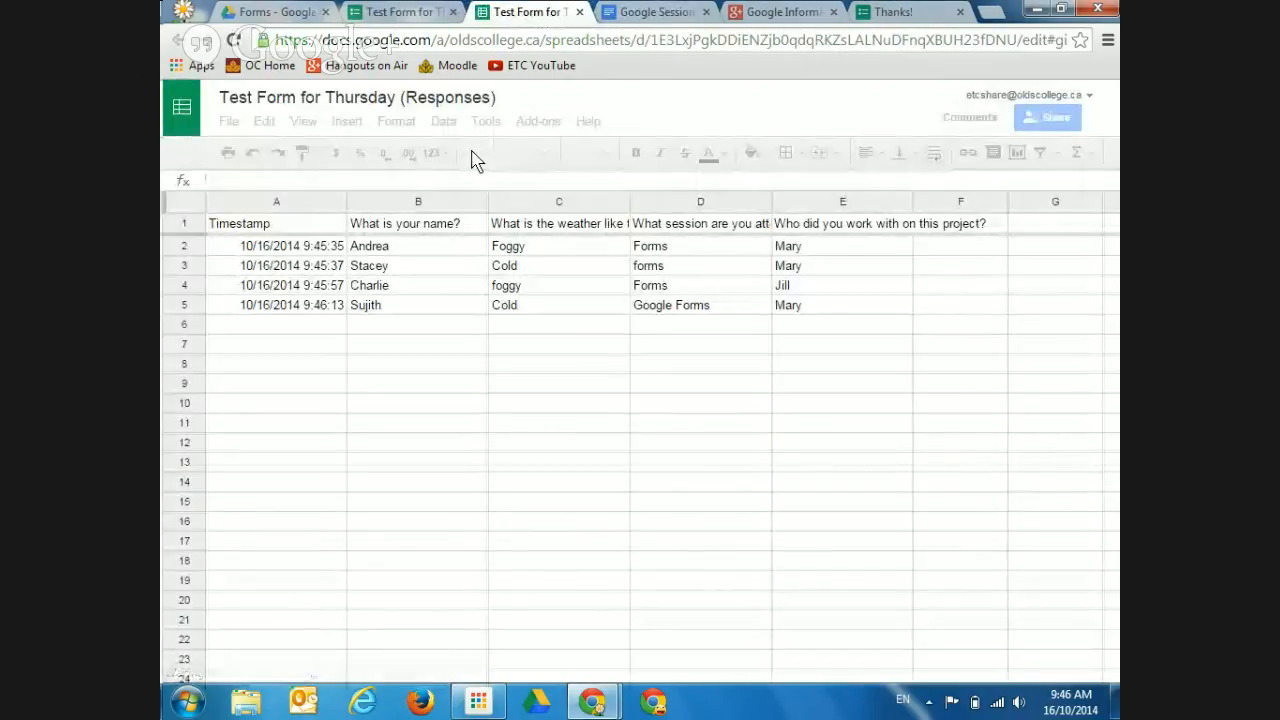
{"action": "left_click", "coordinate": [579, 12]}
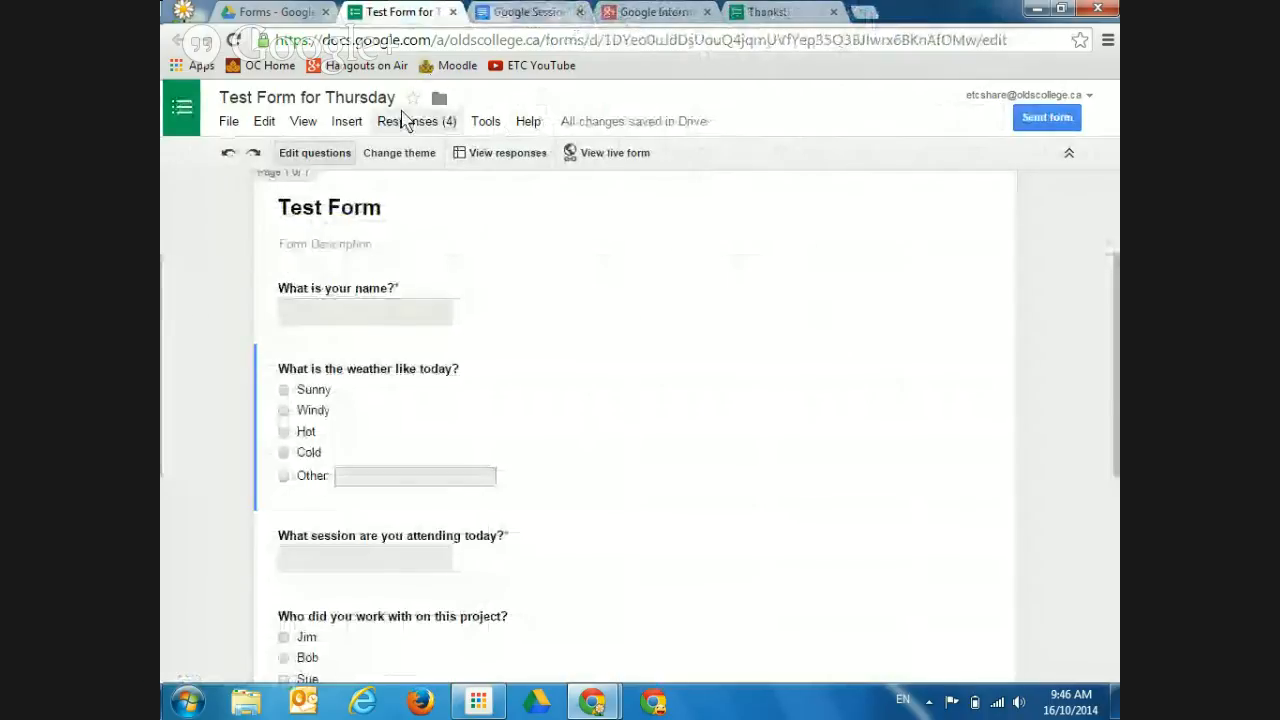
{"action": "left_click", "coordinate": [410, 125]}
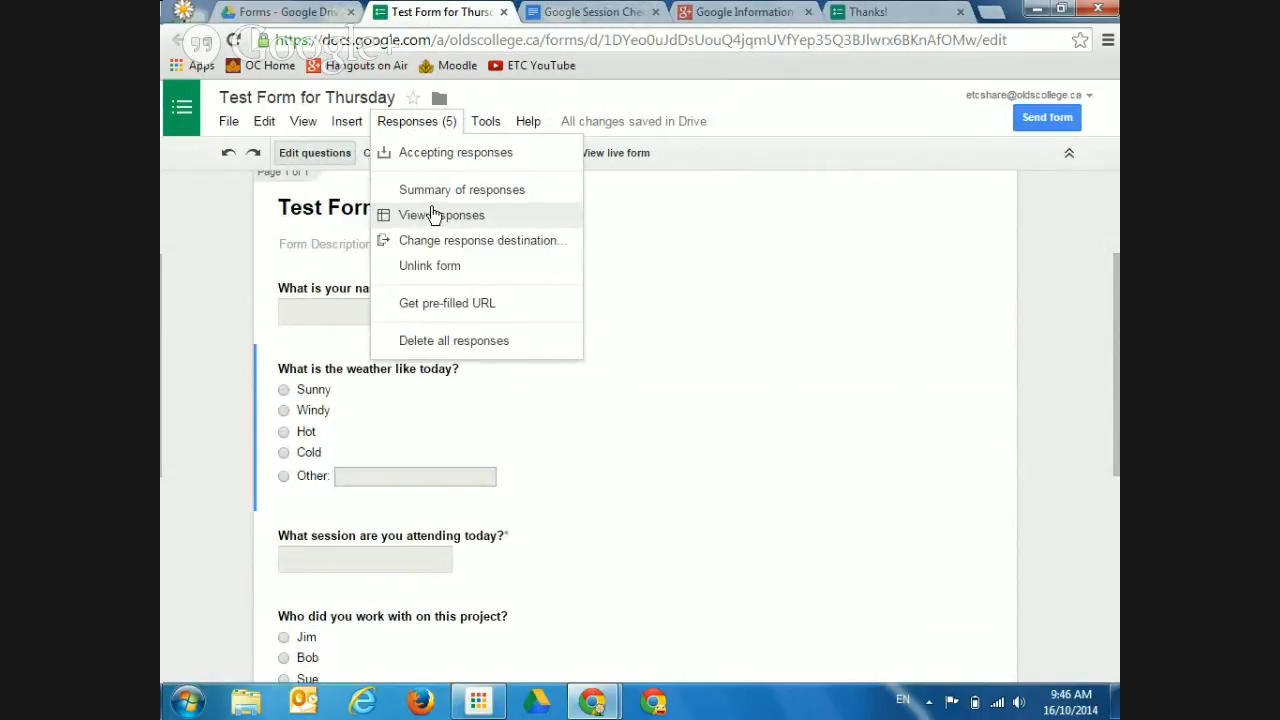
Browse the Summary of responses charts, including weather Cold 3, Other 2, Hot 1
{"action": "left_click", "coordinate": [441, 192]}
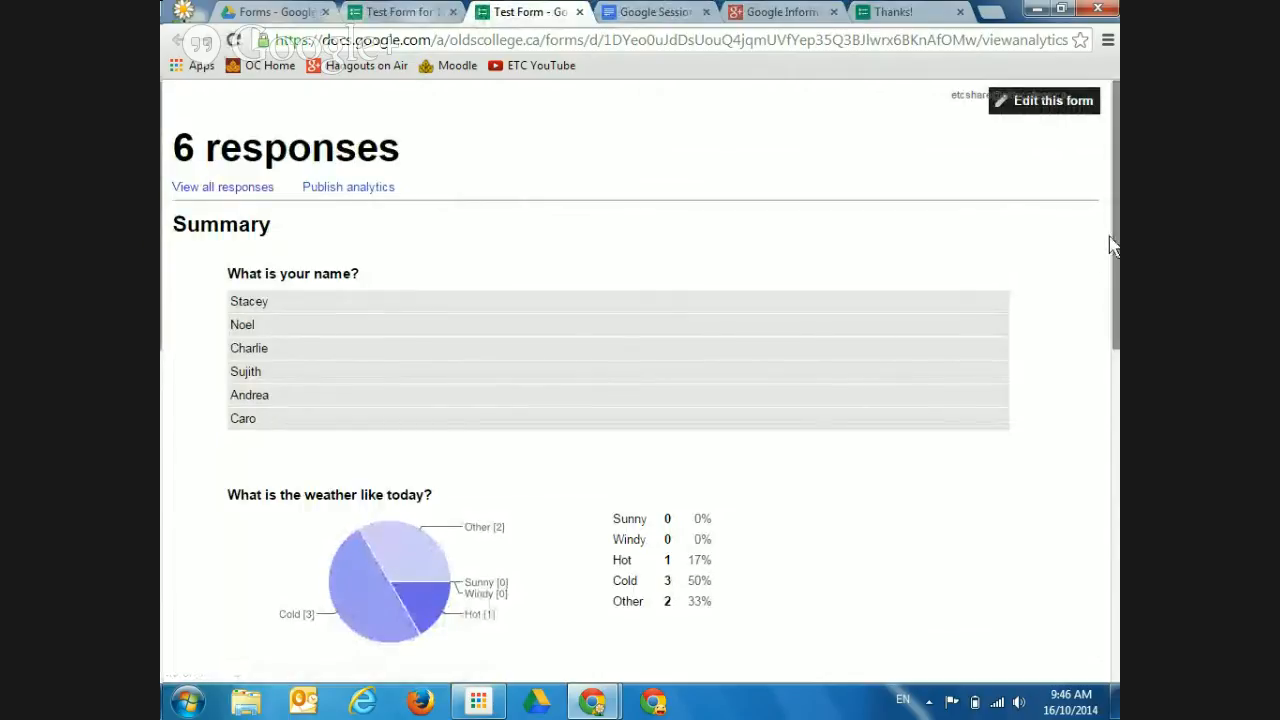
{"action": "left_click_drag", "start_coordinate": [1112, 245], "coordinate": [1108, 410]}
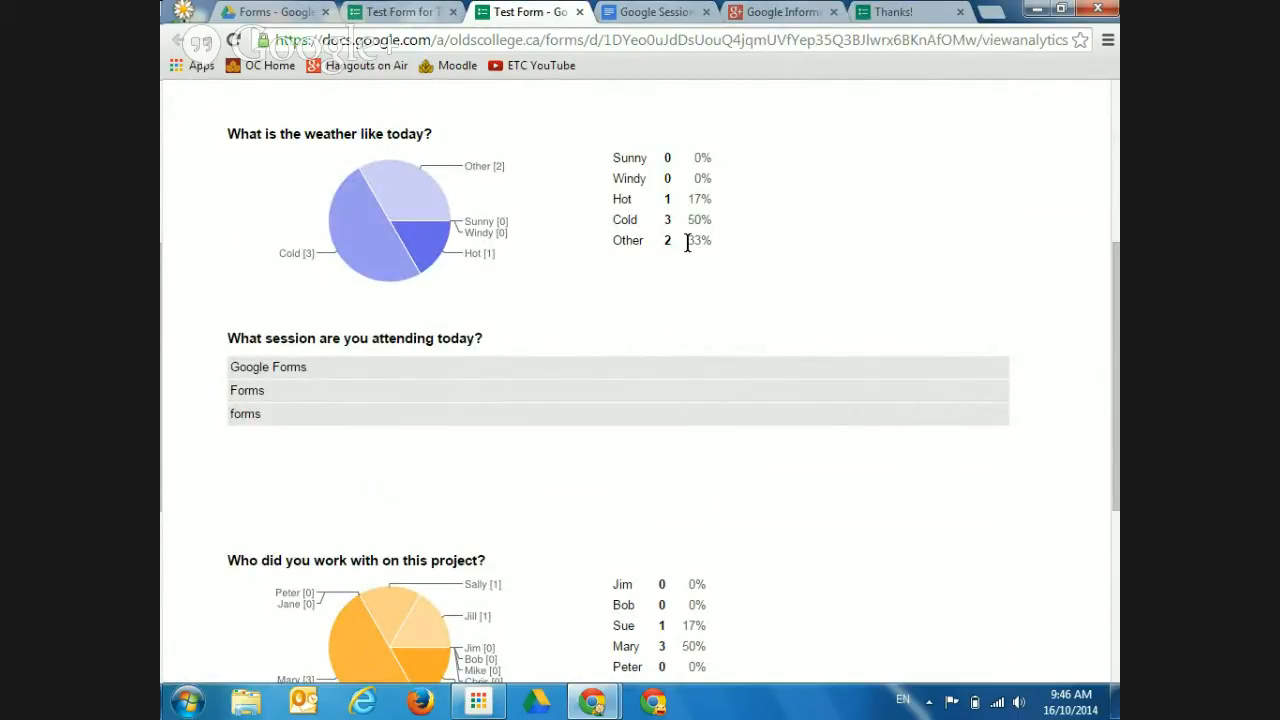
{"action": "left_click_drag", "start_coordinate": [1113, 345], "coordinate": [1106, 450]}
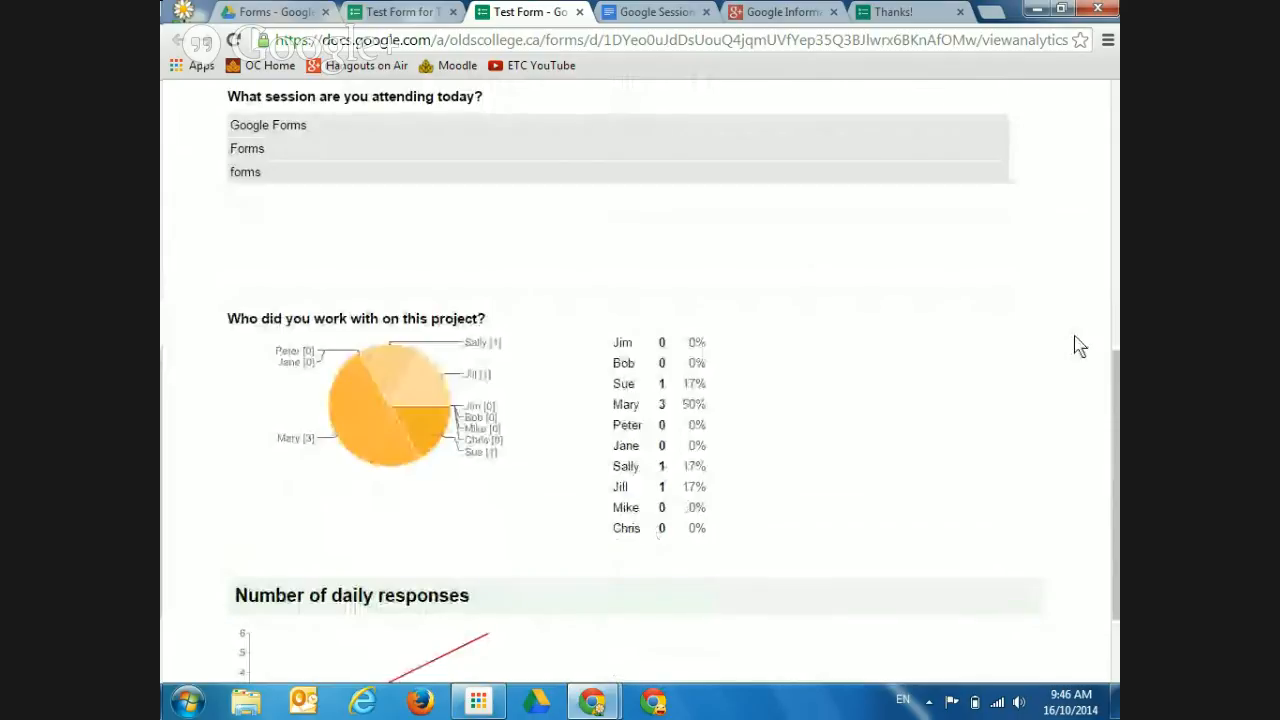
{"action": "scroll", "coordinate": [1090, 420], "scroll_direction": "down", "scroll_amount": 2}
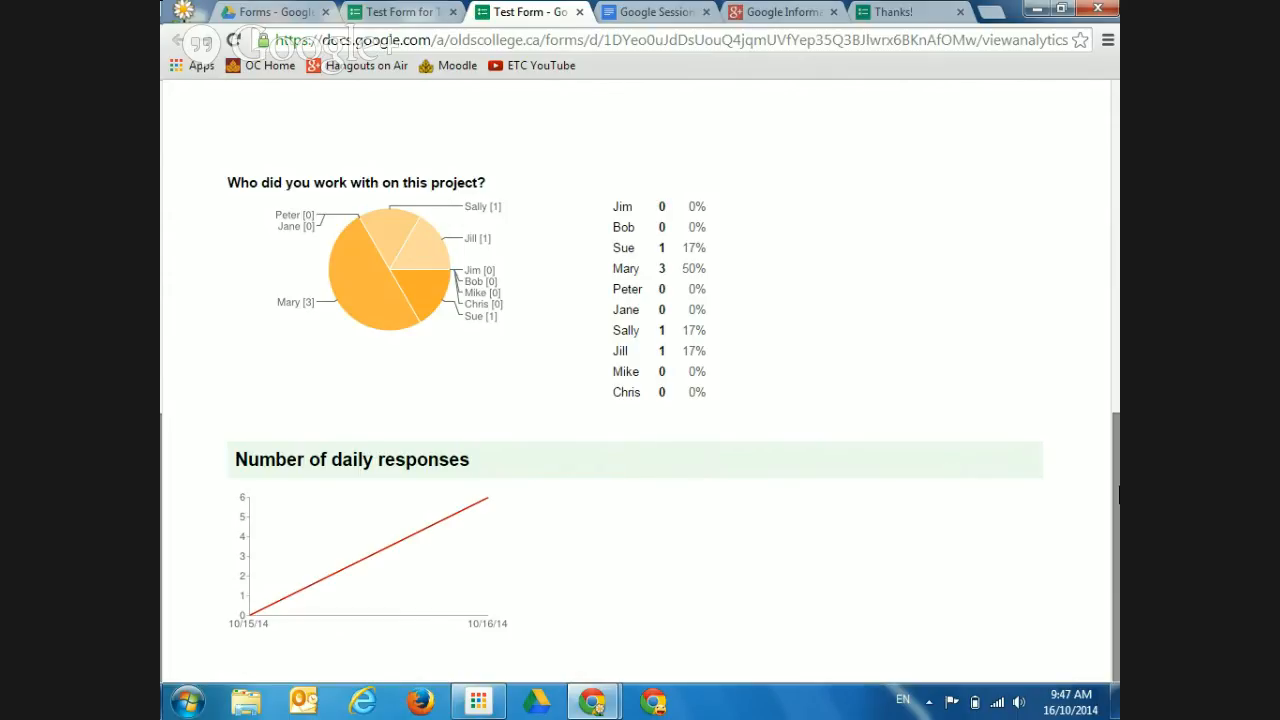
{"action": "left_click_drag", "start_coordinate": [1118, 495], "coordinate": [1051, 180]}
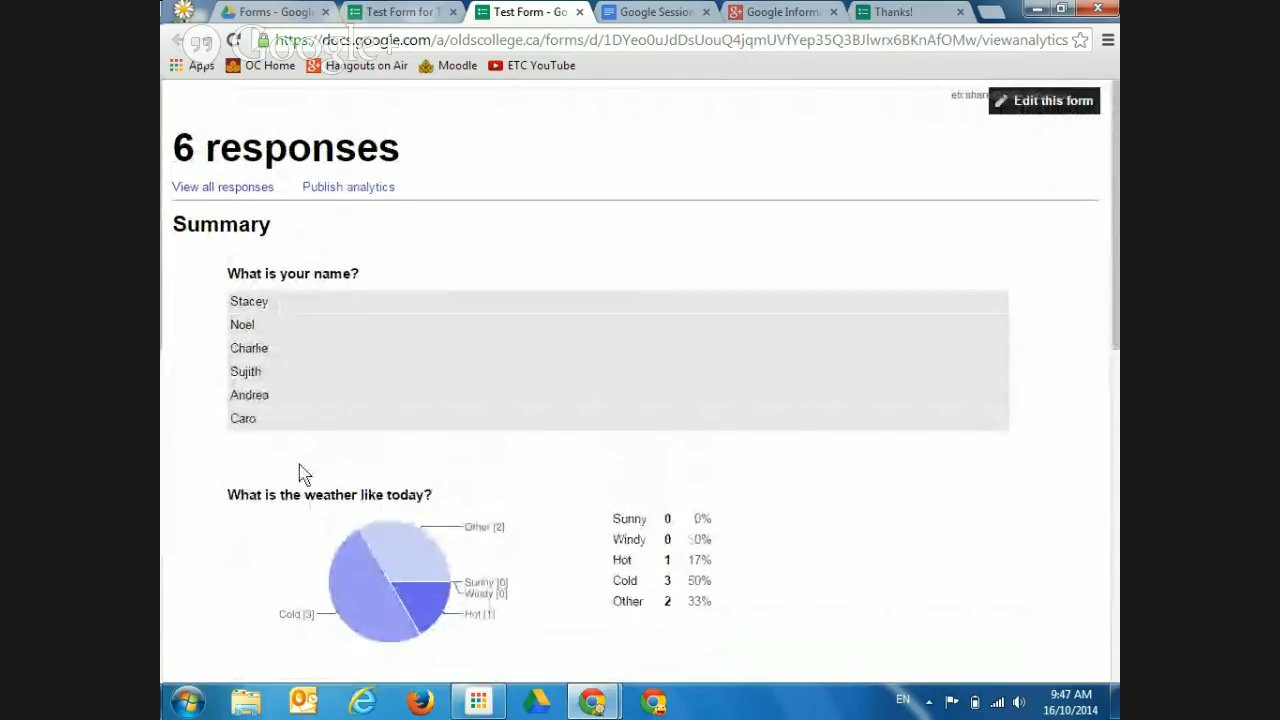
{"action": "left_click_drag", "start_coordinate": [1111, 263], "coordinate": [1113, 335]}
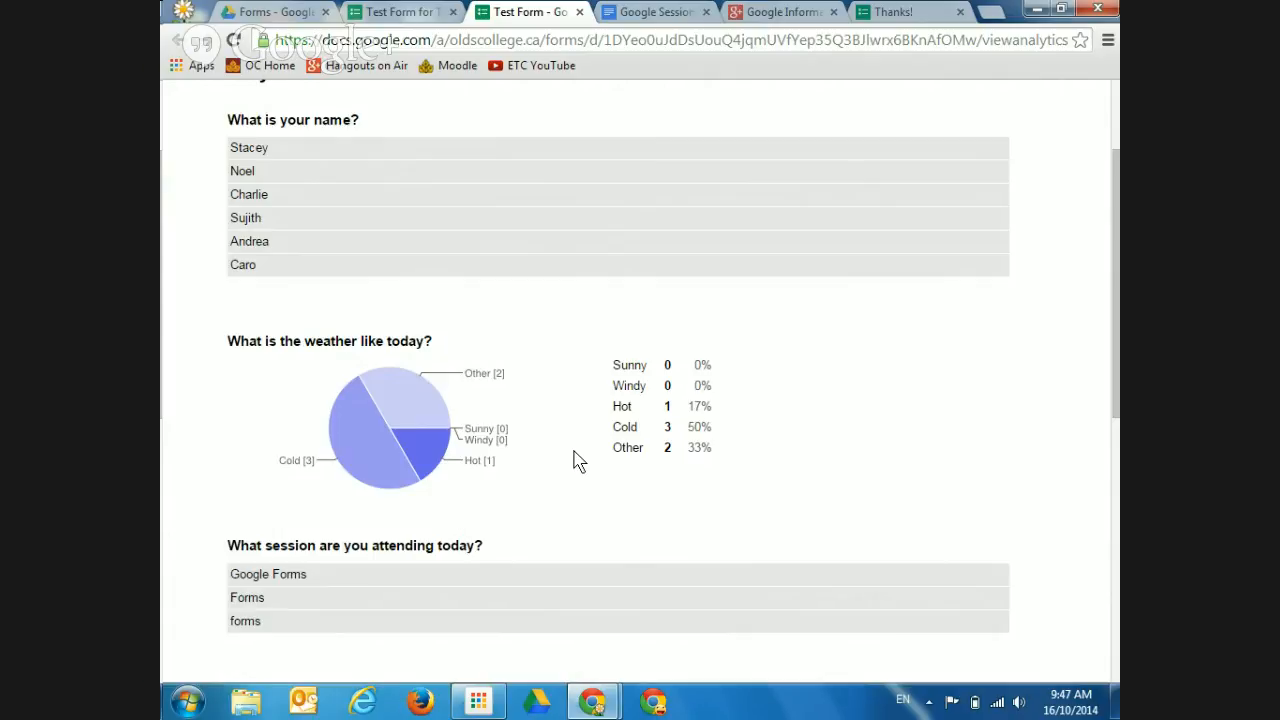
From the form editor, open the linked responses sheet with its six timestamped rows
{"action": "left_click", "coordinate": [416, 12]}
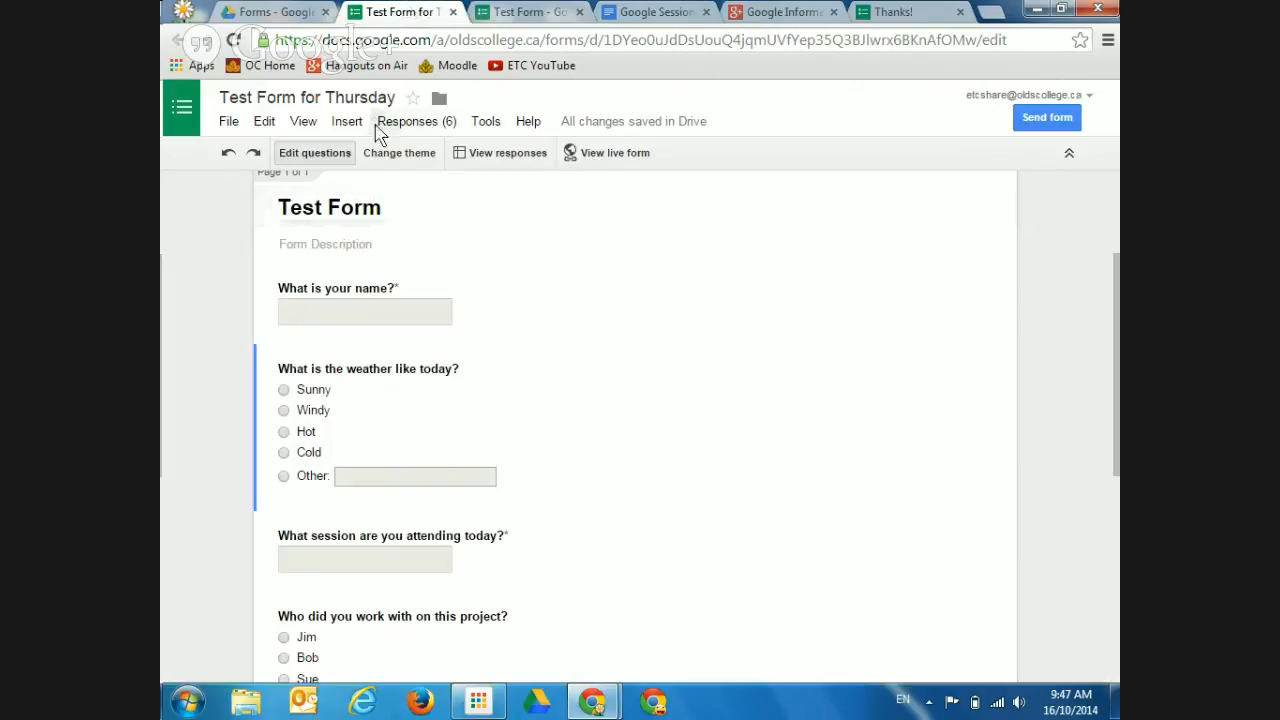
{"action": "left_click", "coordinate": [483, 155]}
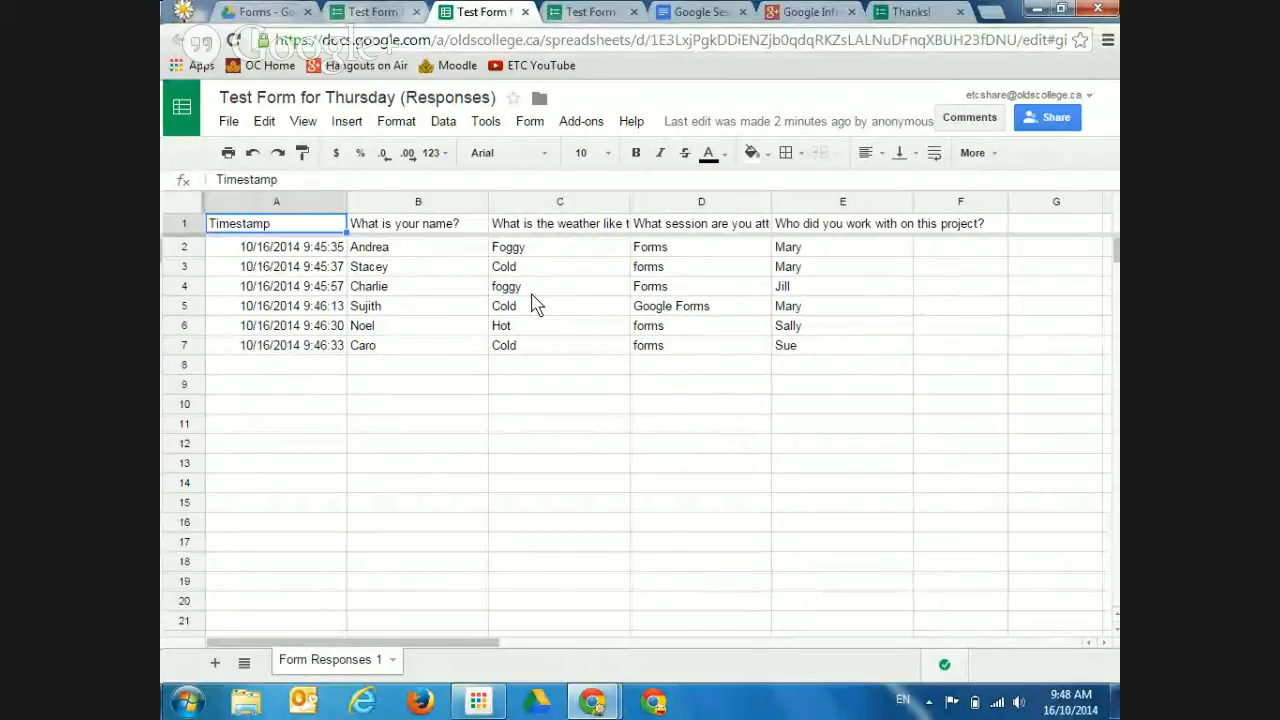
Toggle Accepting responses off and back on, keeping the 6 responses
{"action": "left_click", "coordinate": [376, 12]}
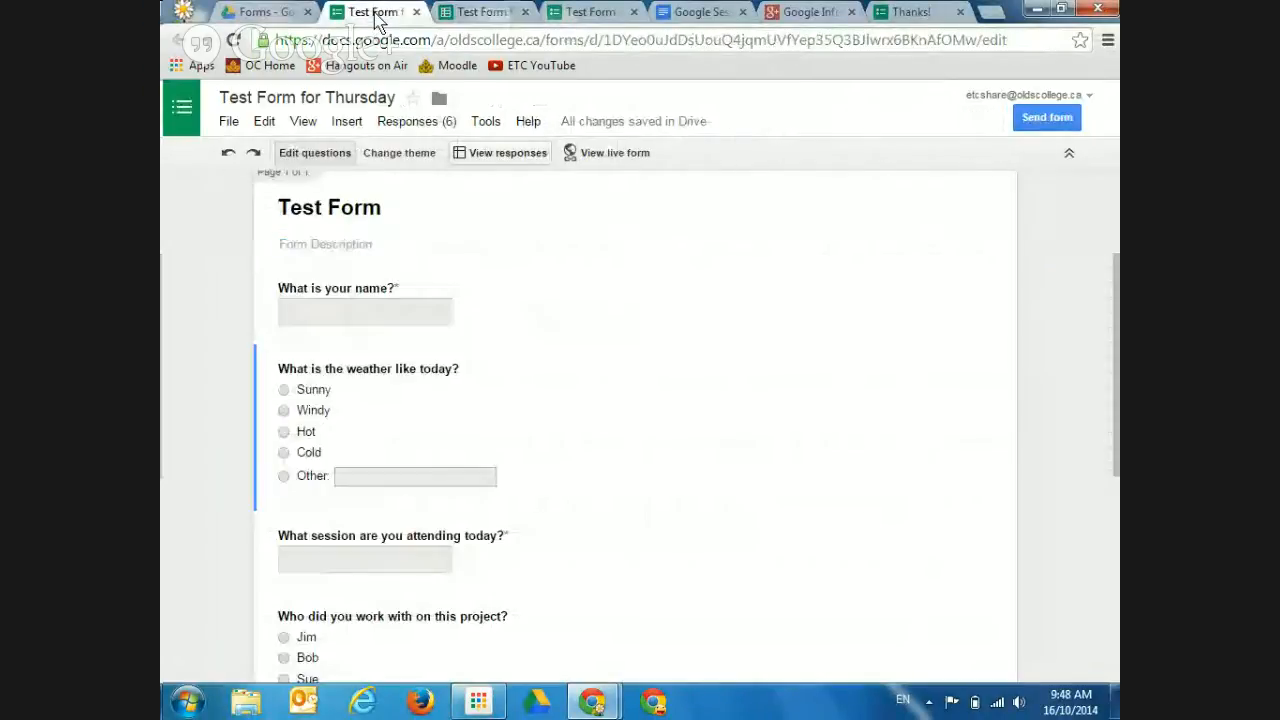
{"action": "left_click", "coordinate": [425, 128]}
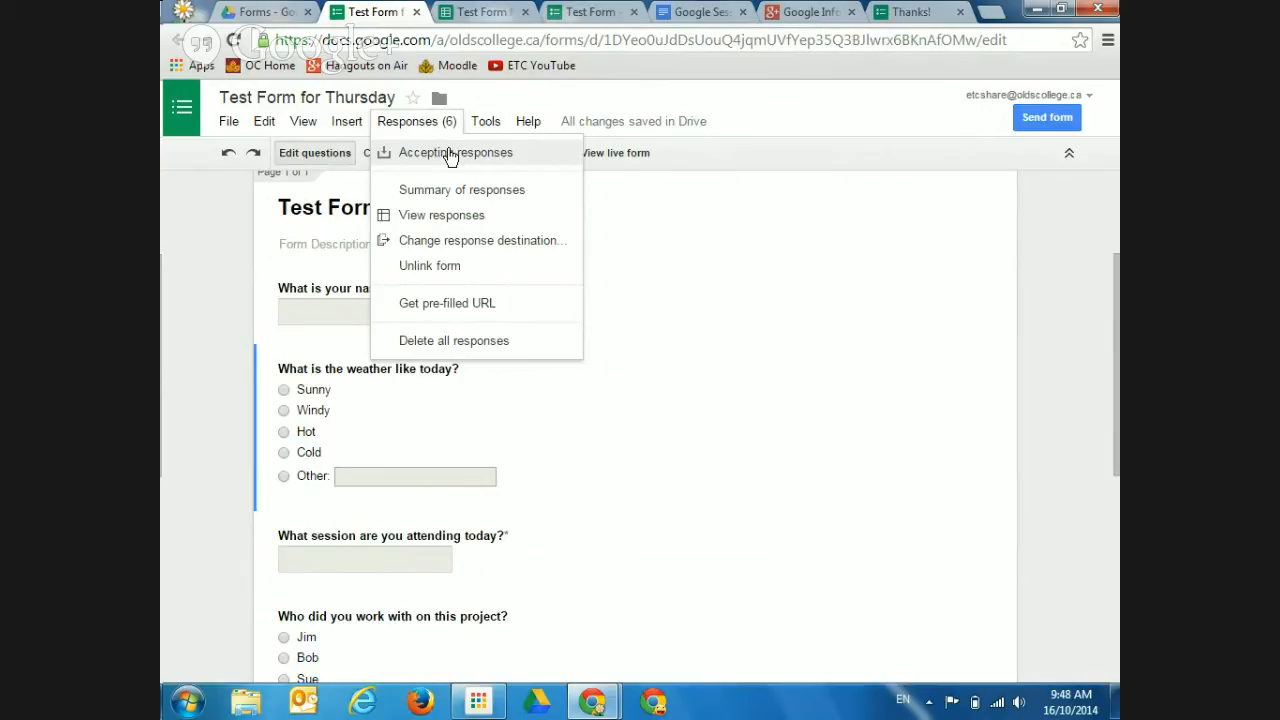
{"action": "left_click", "coordinate": [451, 157]}
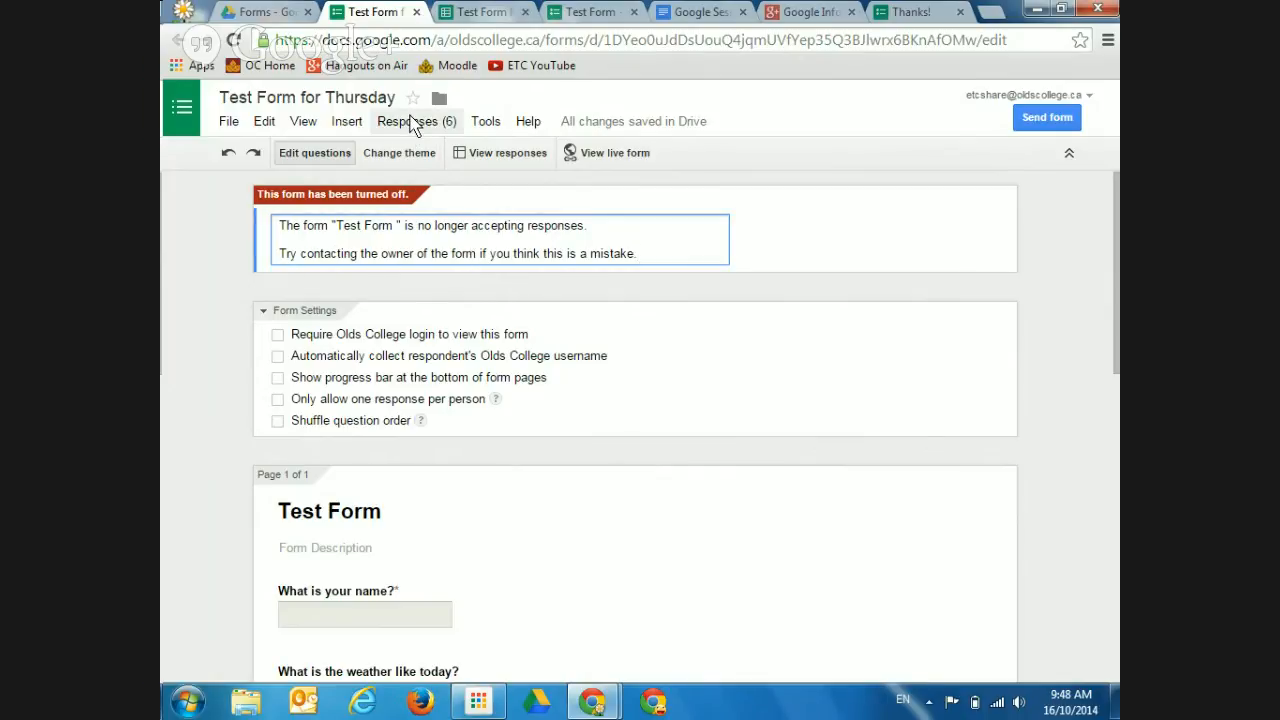
{"action": "left_click", "coordinate": [410, 121]}
{"action": "left_click", "coordinate": [414, 152]}
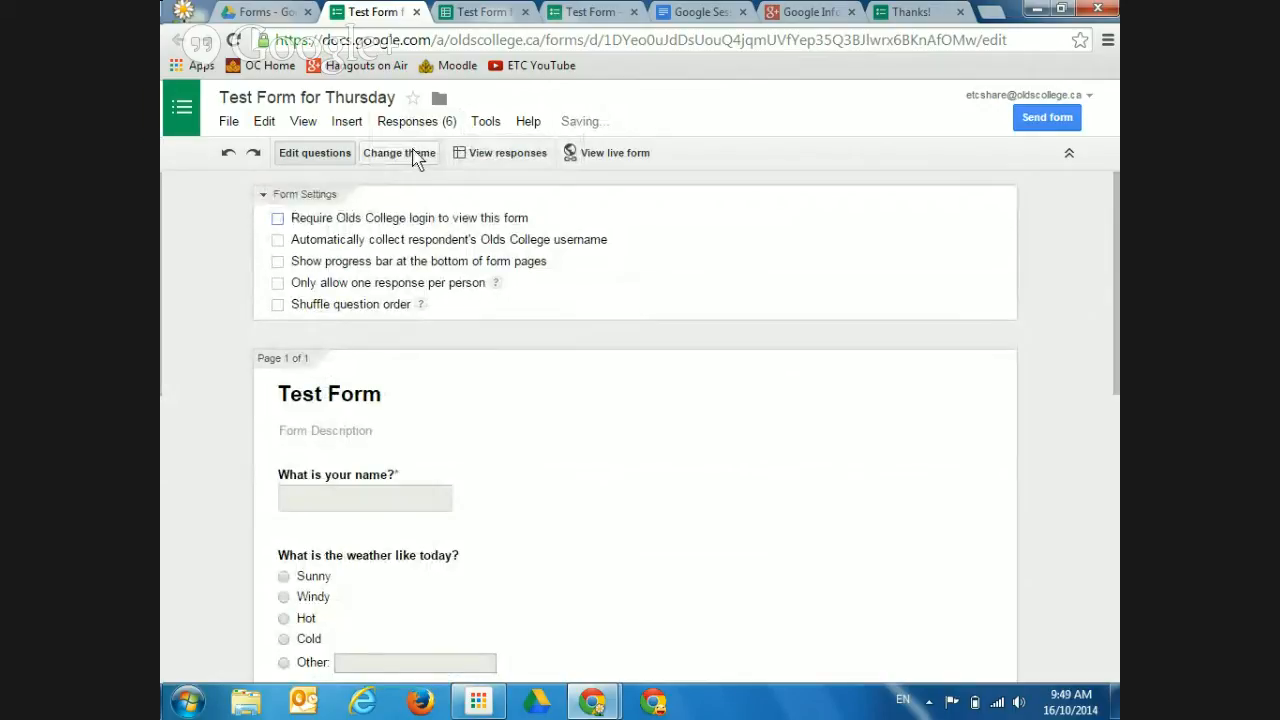
{"action": "left_click", "coordinate": [426, 122]}
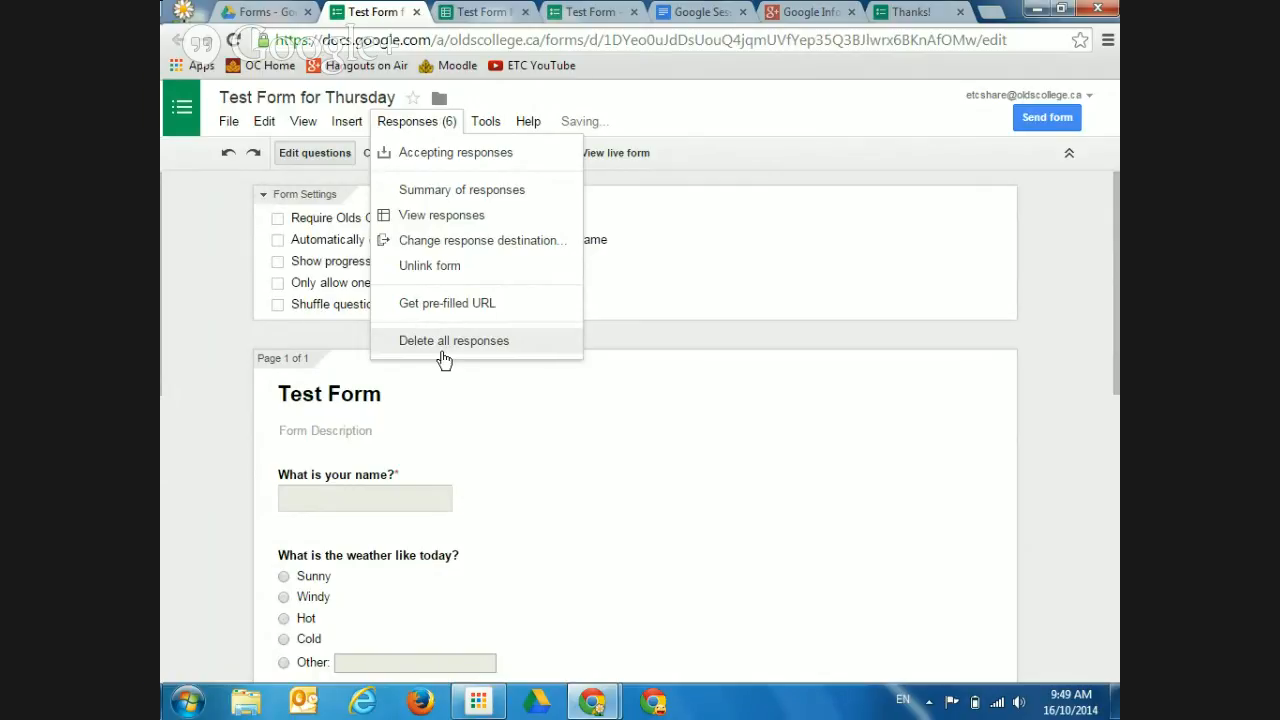
{"action": "left_click", "coordinate": [218, 342]}
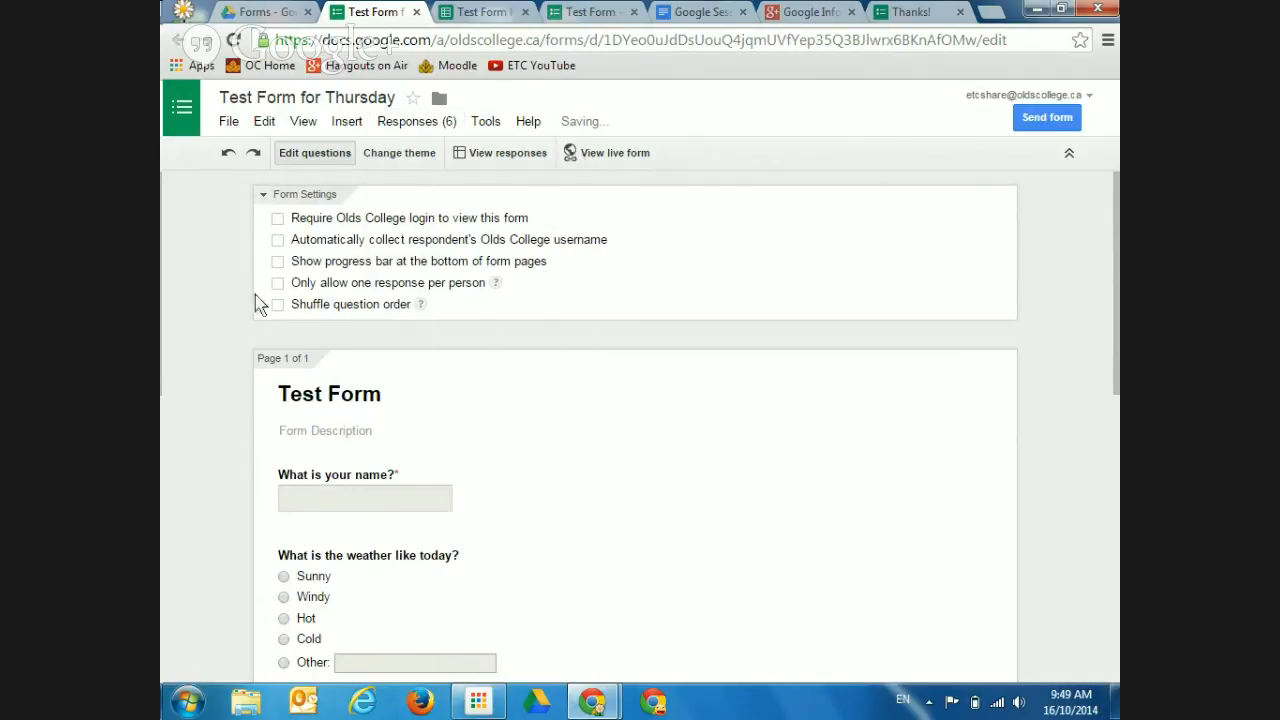
Return to the 'Test Form for Thursday (Responses)' sheet and bring up its Tools menu
{"action": "left_click", "coordinate": [486, 14]}
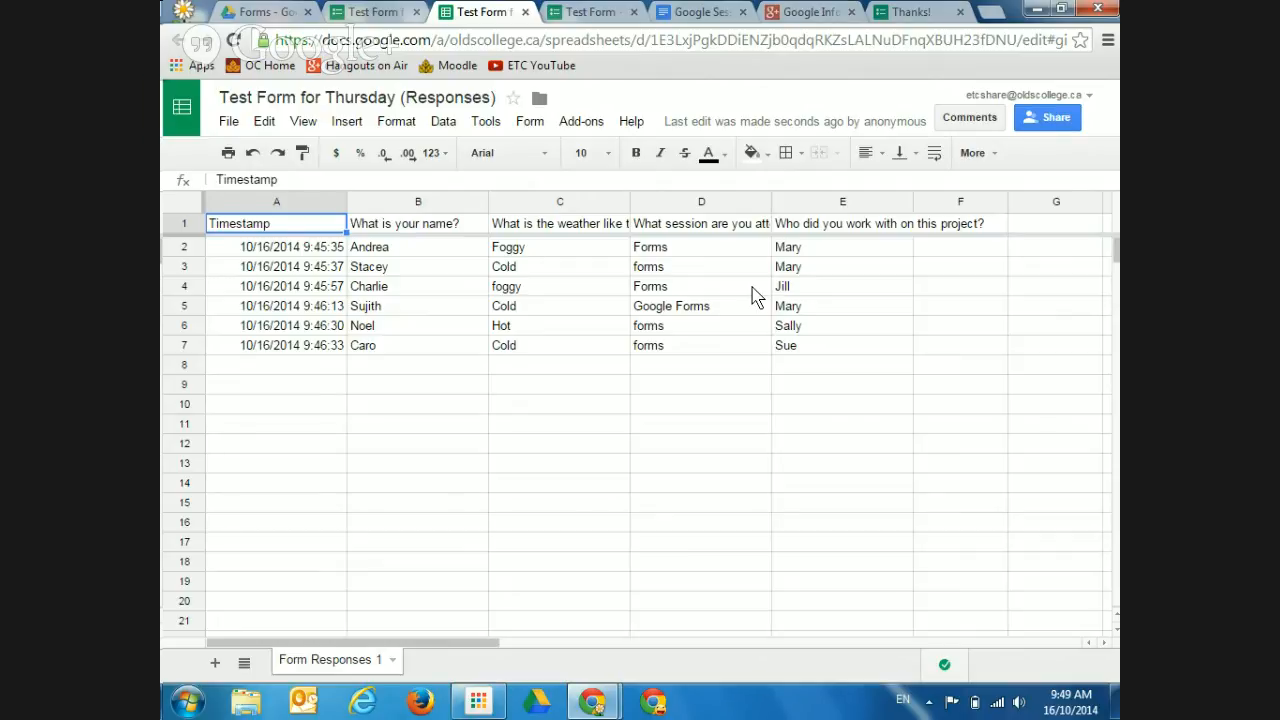
{"action": "left_click", "coordinate": [486, 121]}
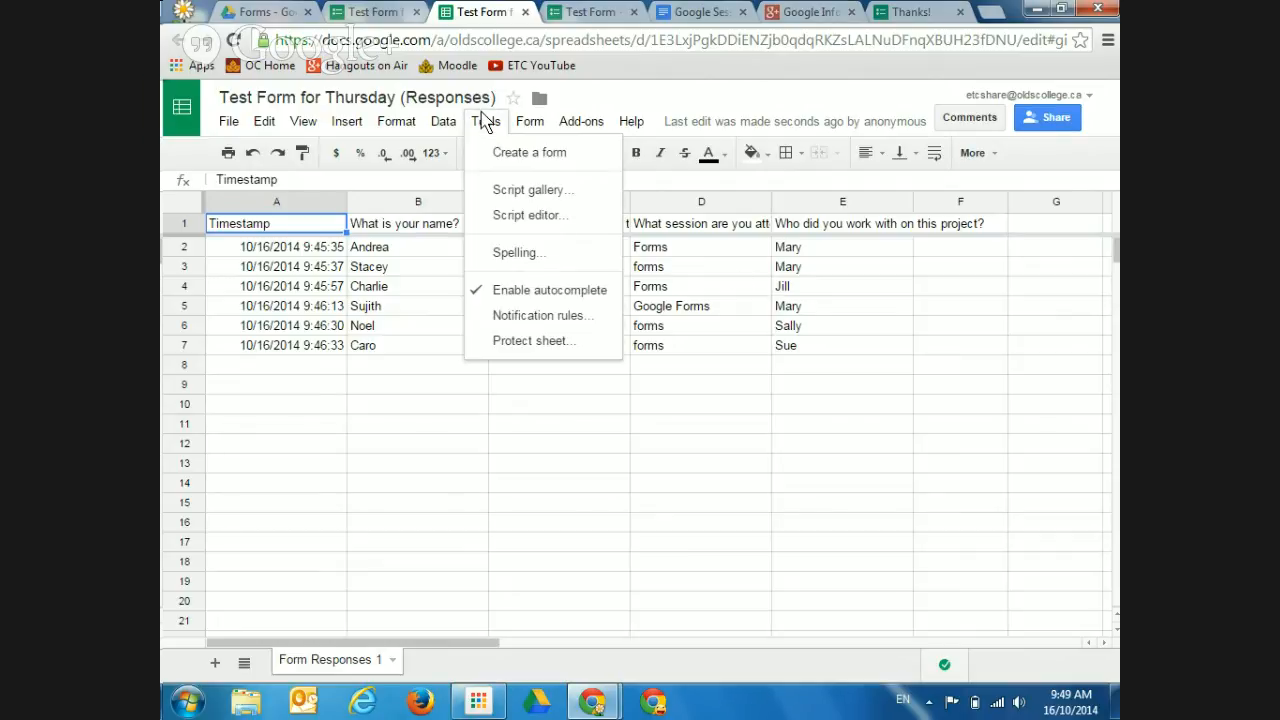
{"action": "left_click", "coordinate": [522, 316]}
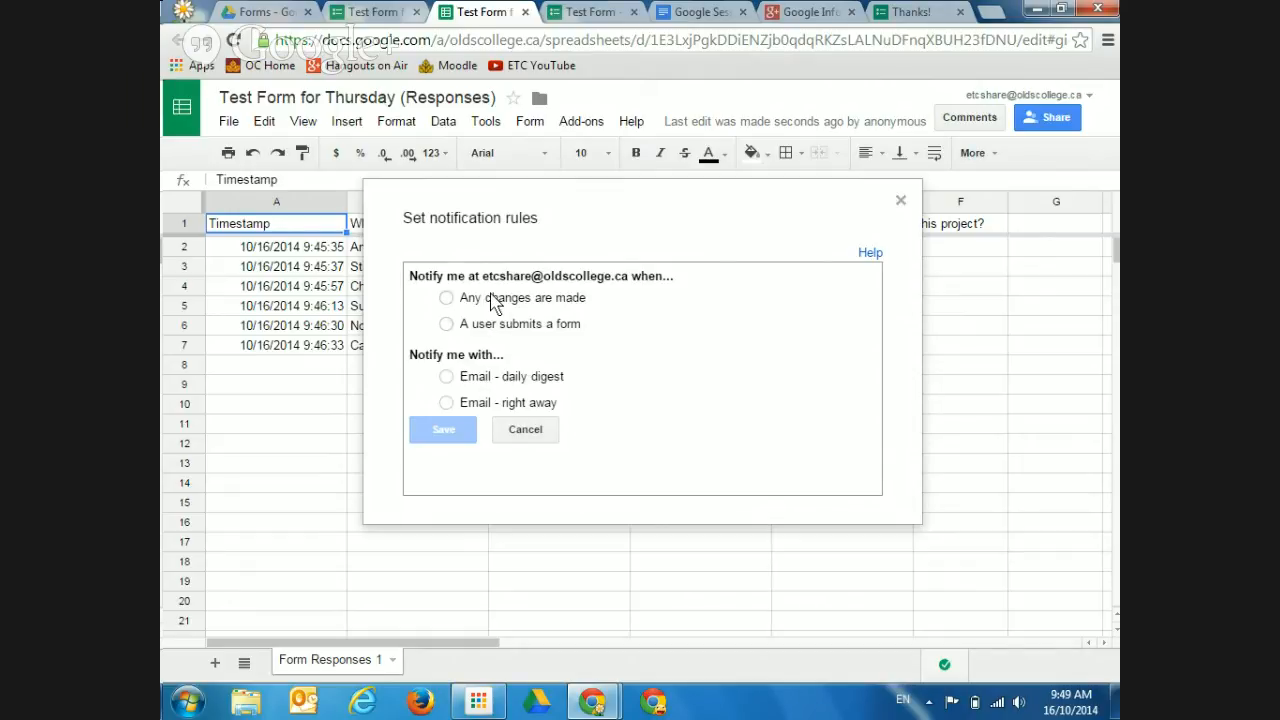
{"action": "left_click", "coordinate": [446, 403]}
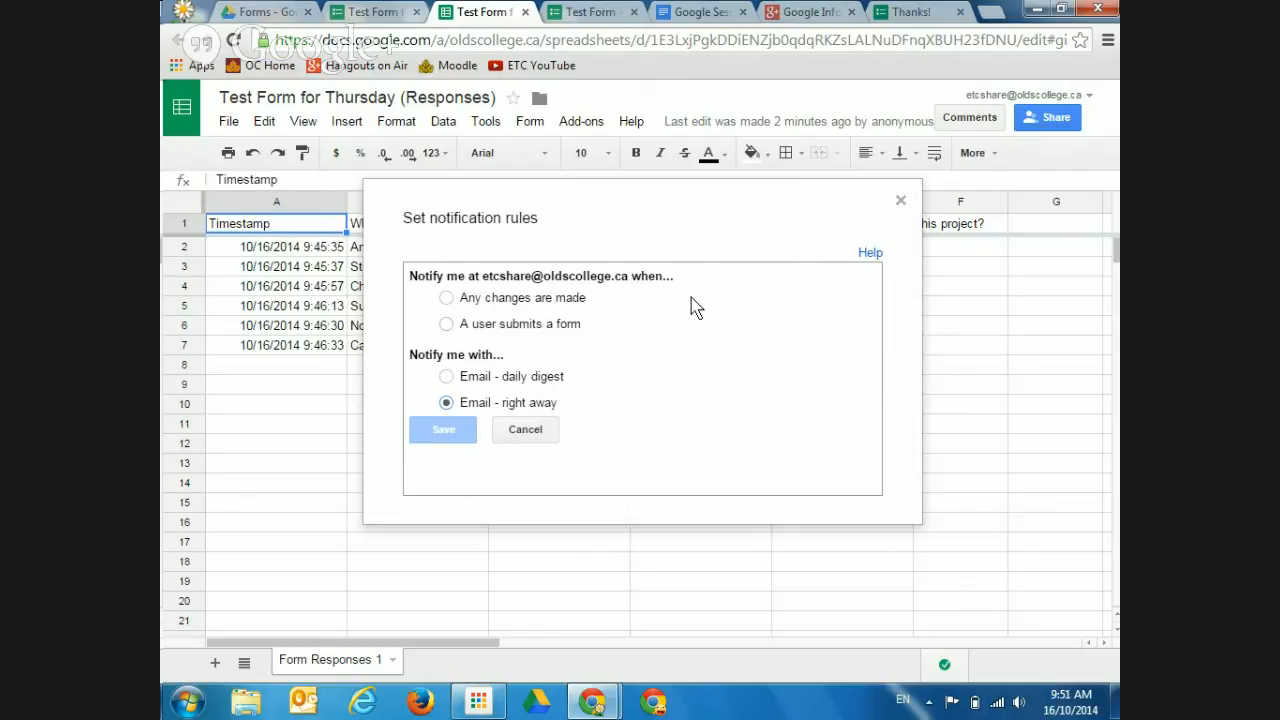
{"action": "left_click", "coordinate": [902, 202]}
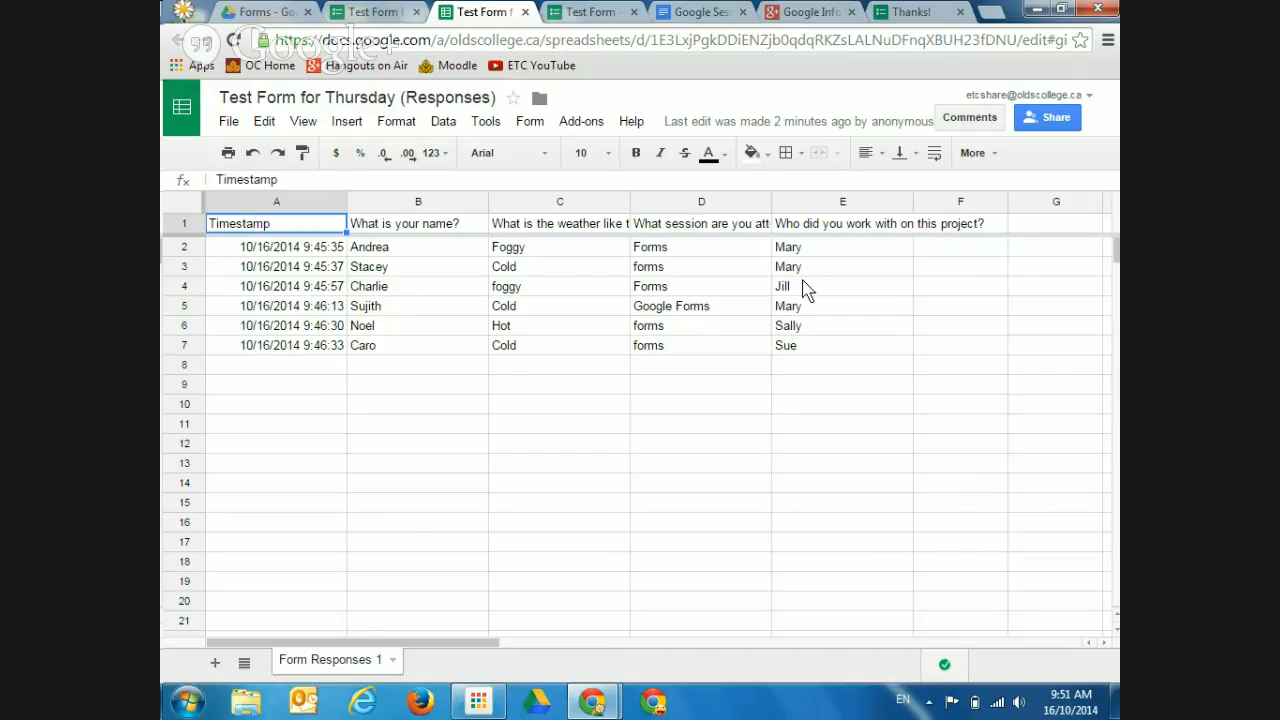
{"action": "left_click", "coordinate": [229, 121]}
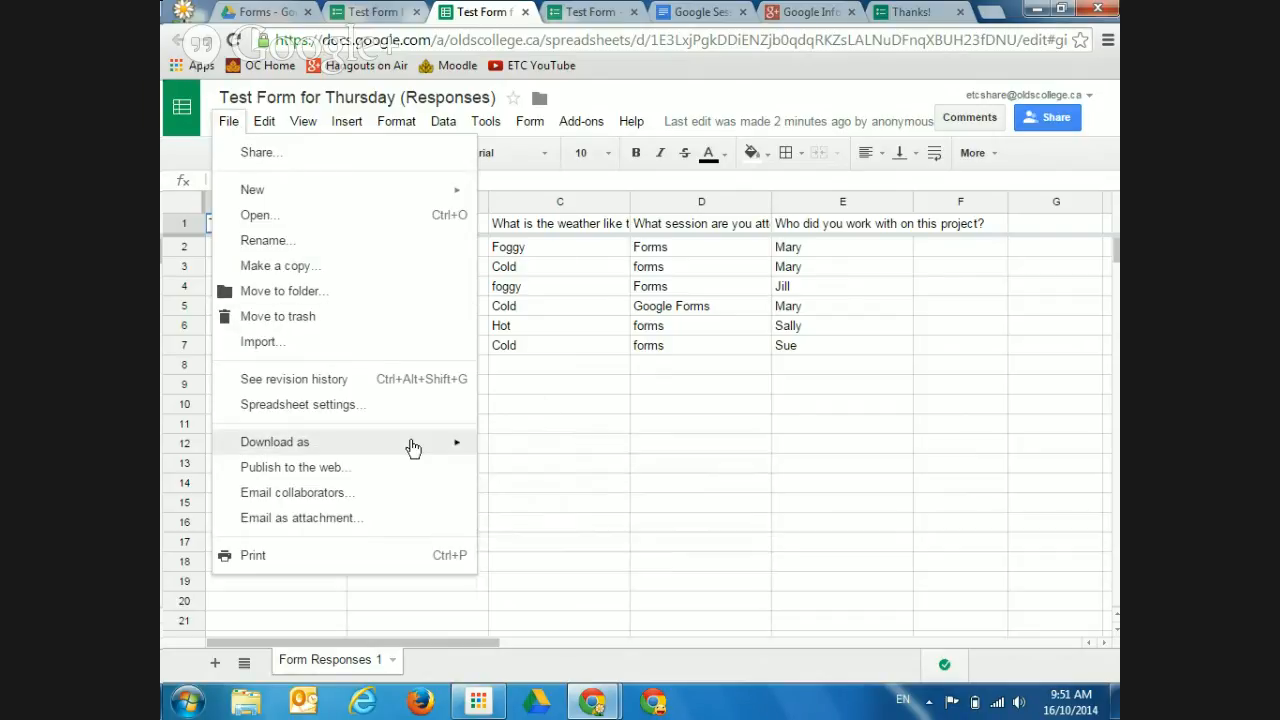
{"action": "mouse_move", "coordinate": [470, 451]}
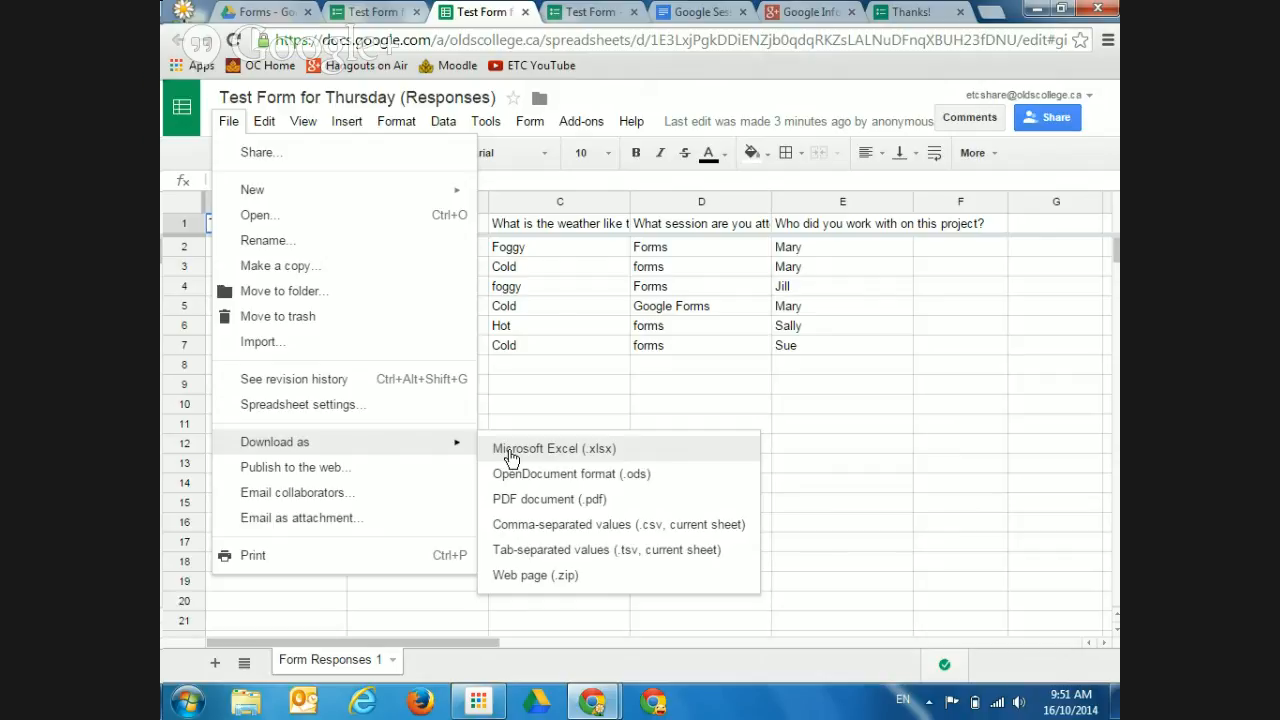
{"action": "left_click", "coordinate": [871, 451]}
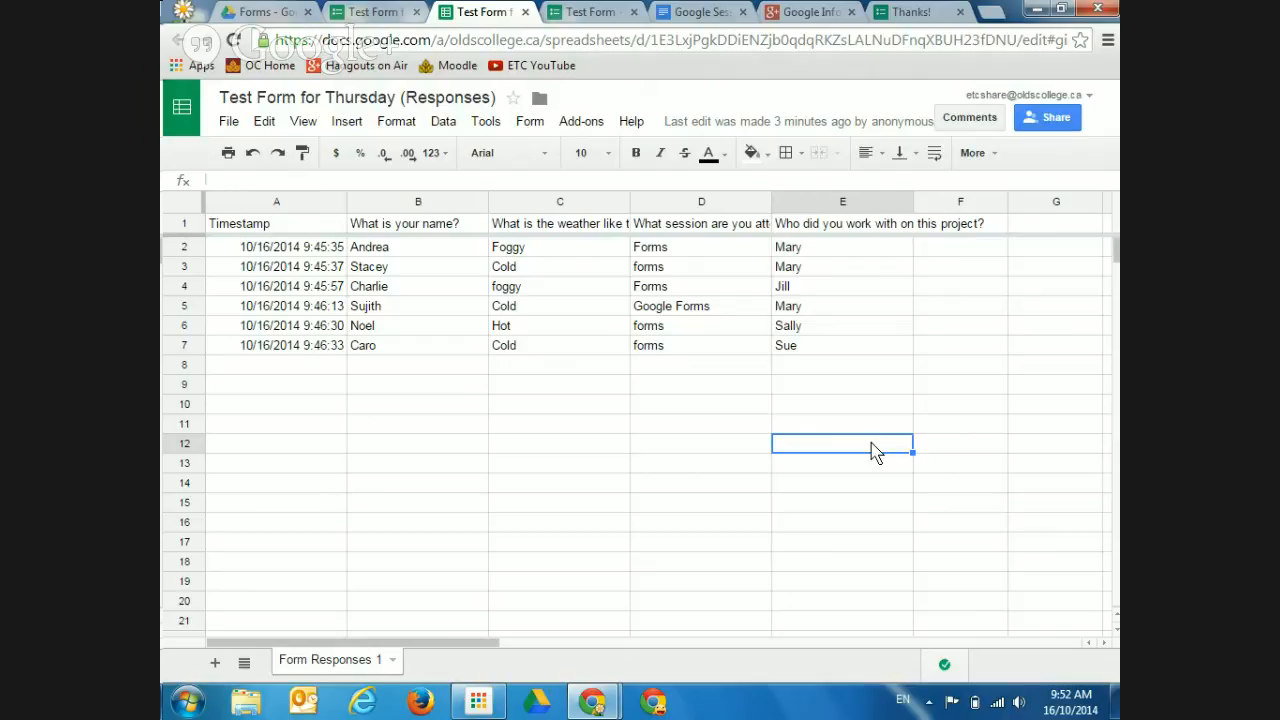
Preview printing the responses sheet with the document title included above the table
{"action": "left_click", "coordinate": [229, 124]}
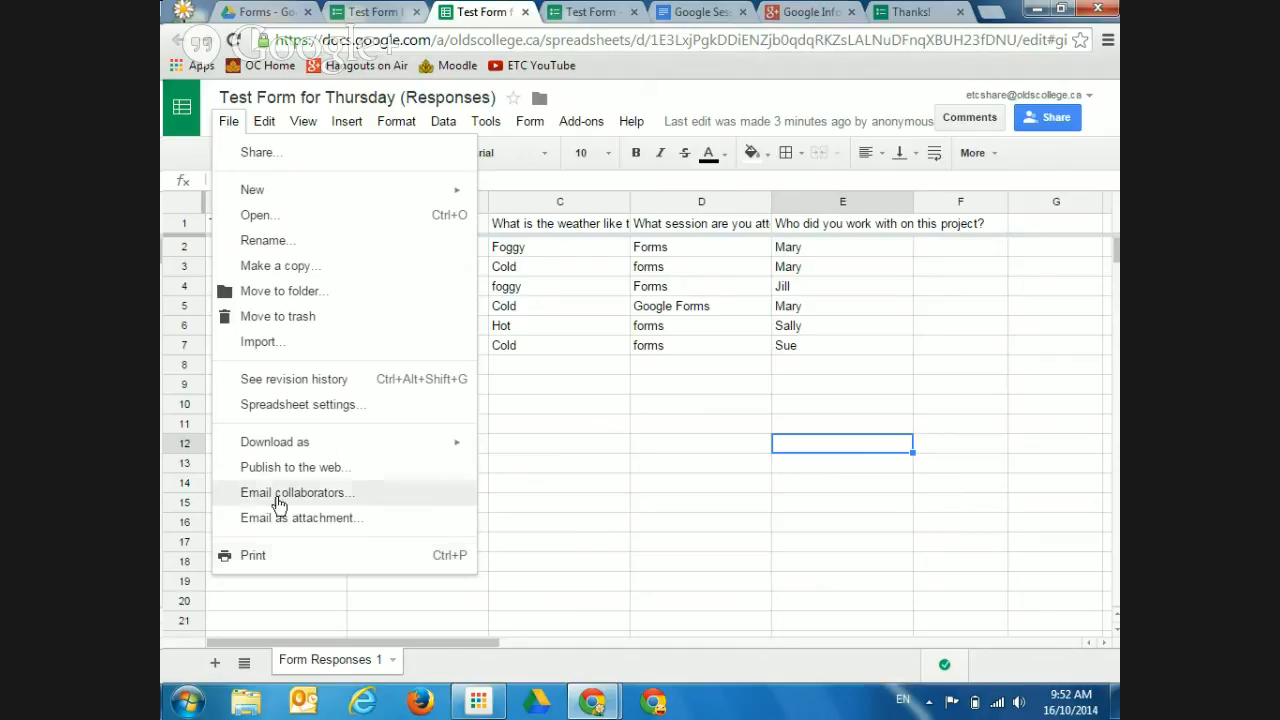
{"action": "left_click", "coordinate": [286, 563]}
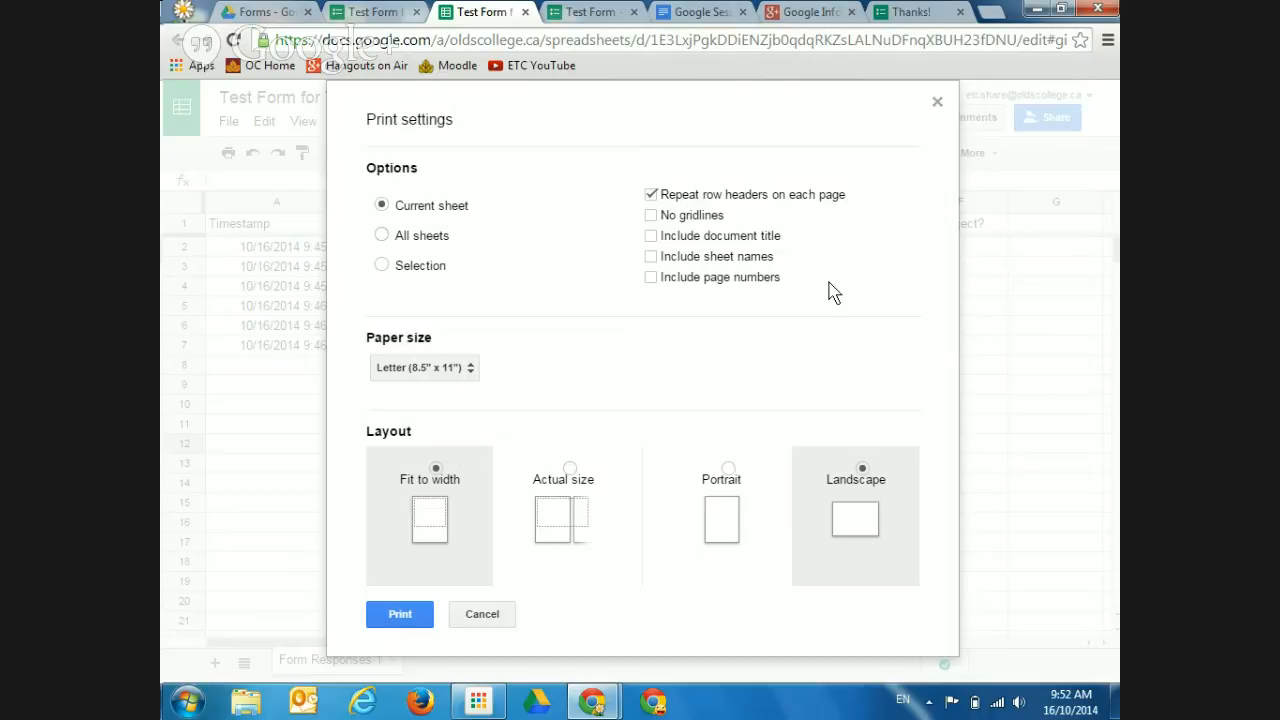
{"action": "left_click", "coordinate": [651, 238]}
{"action": "left_click", "coordinate": [410, 617]}
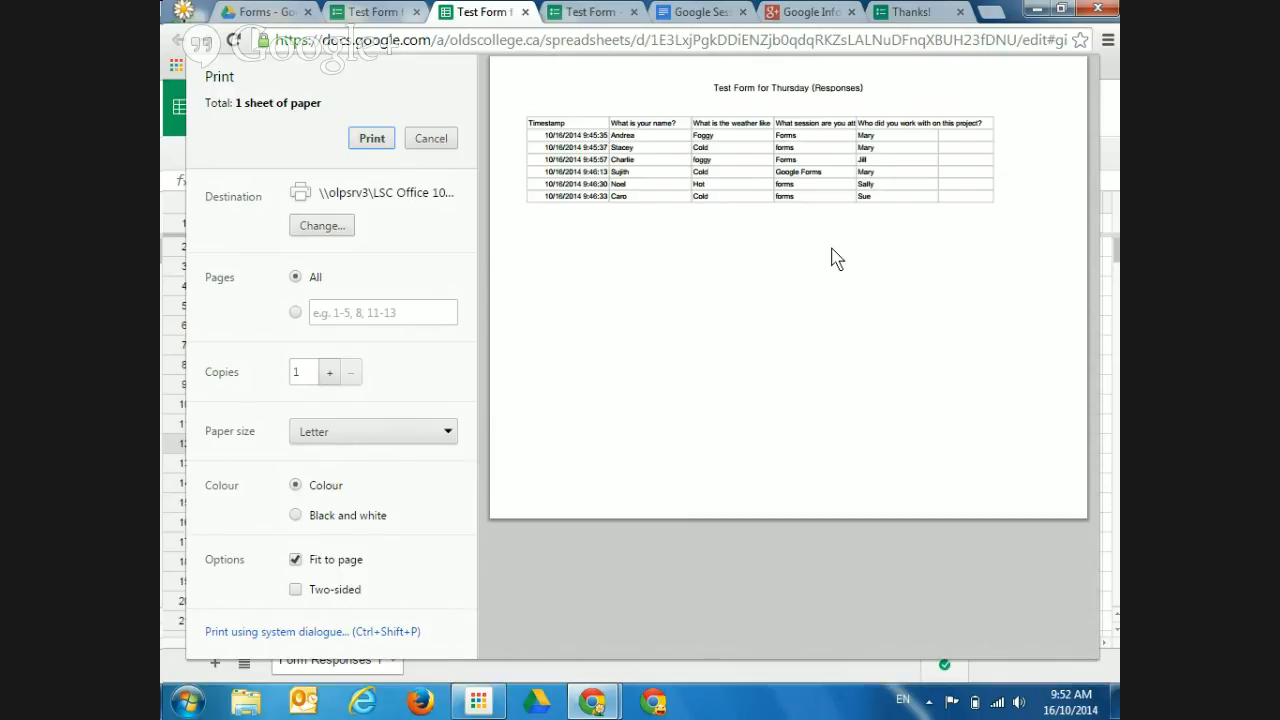
Cancel printing, wrap the question headers in columns C, E and D, and widen column D
{"action": "left_click", "coordinate": [435, 138]}
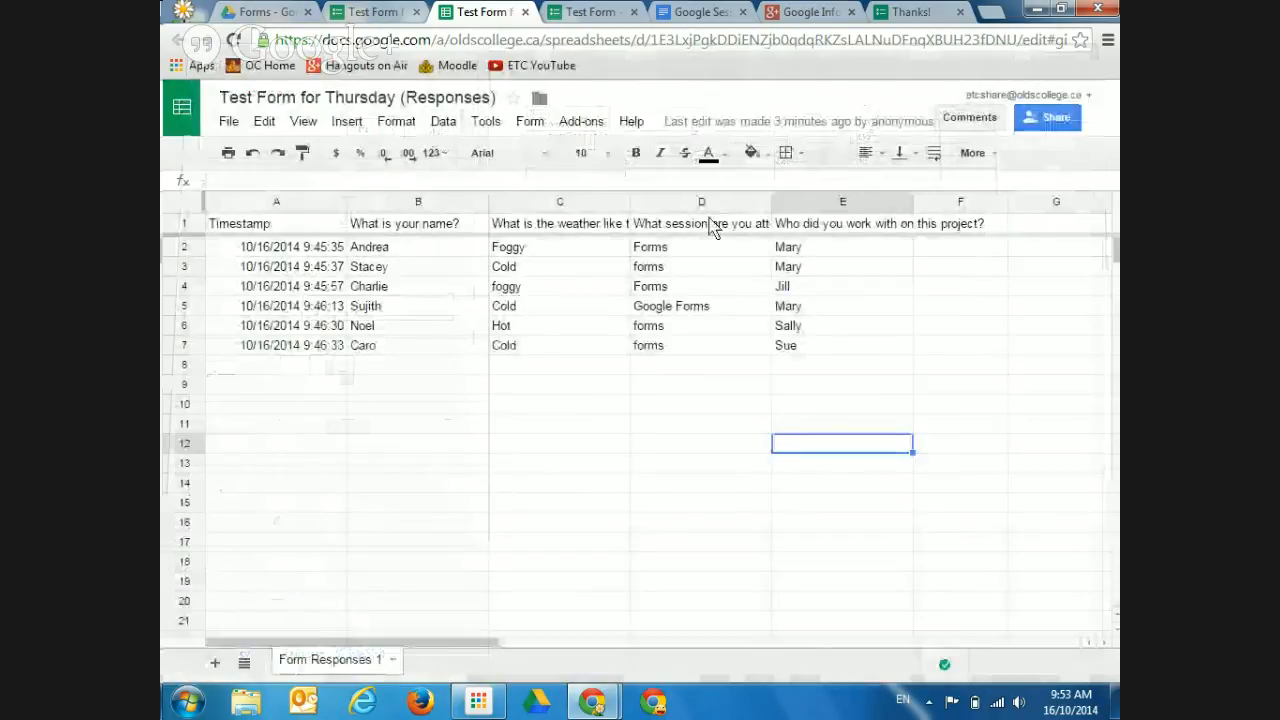
{"action": "left_click", "coordinate": [585, 202]}
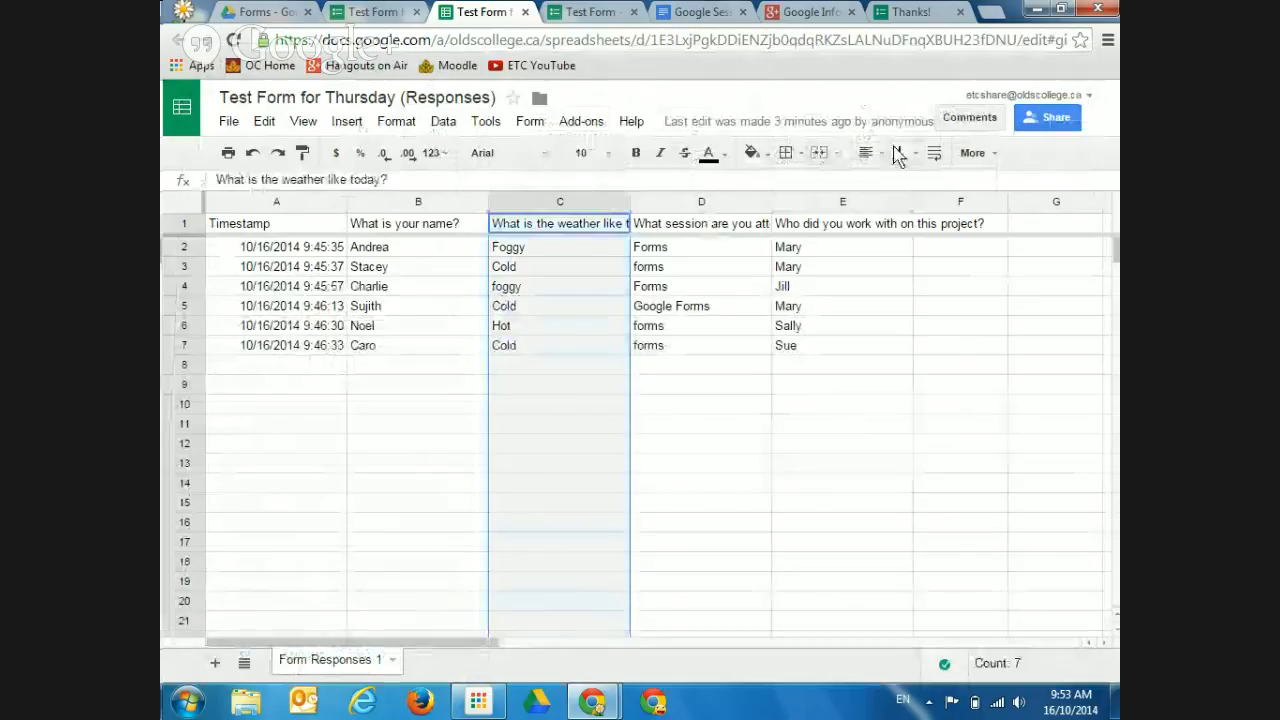
{"action": "left_click", "coordinate": [934, 156]}
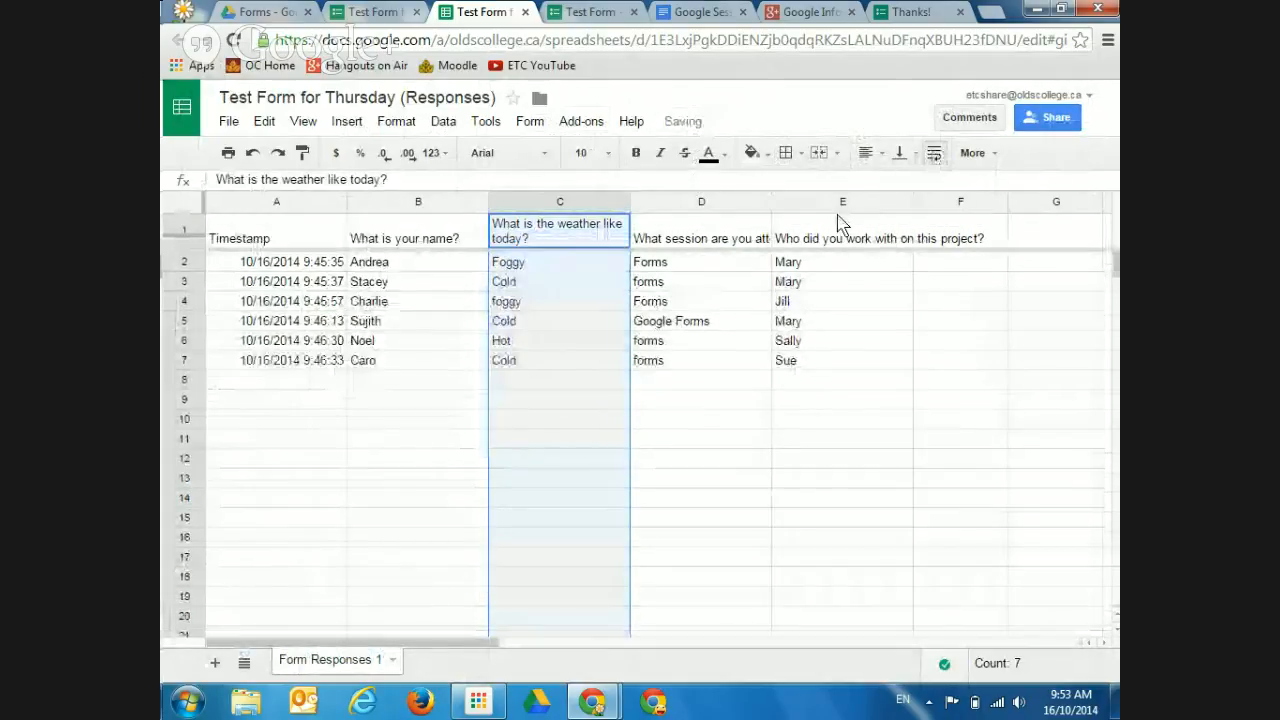
{"action": "left_click", "coordinate": [878, 203]}
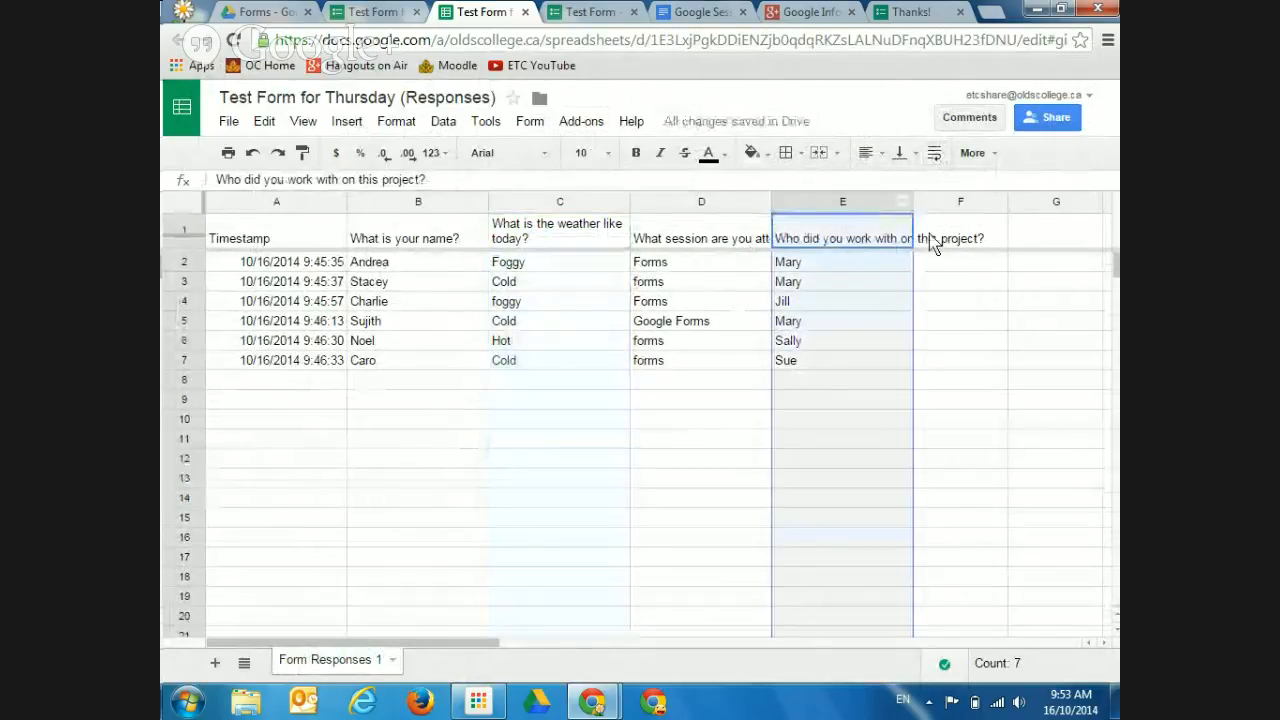
{"action": "left_click", "coordinate": [934, 155]}
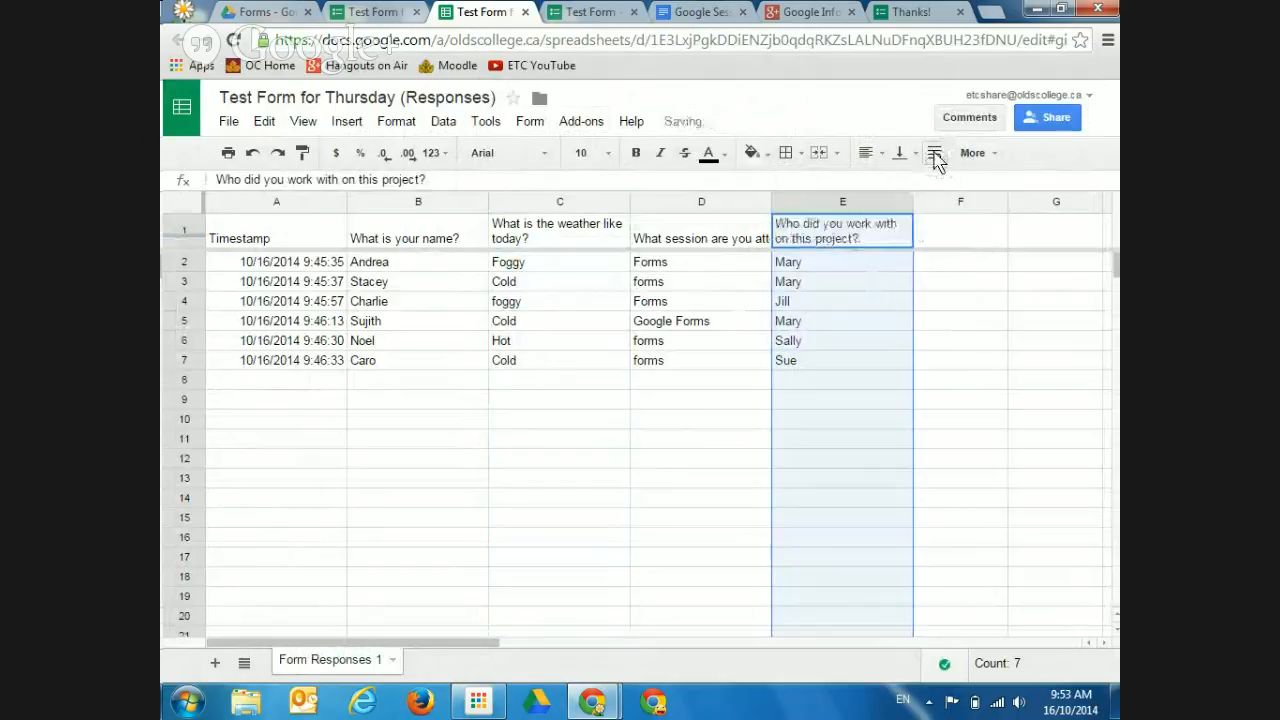
{"action": "left_click", "coordinate": [750, 205]}
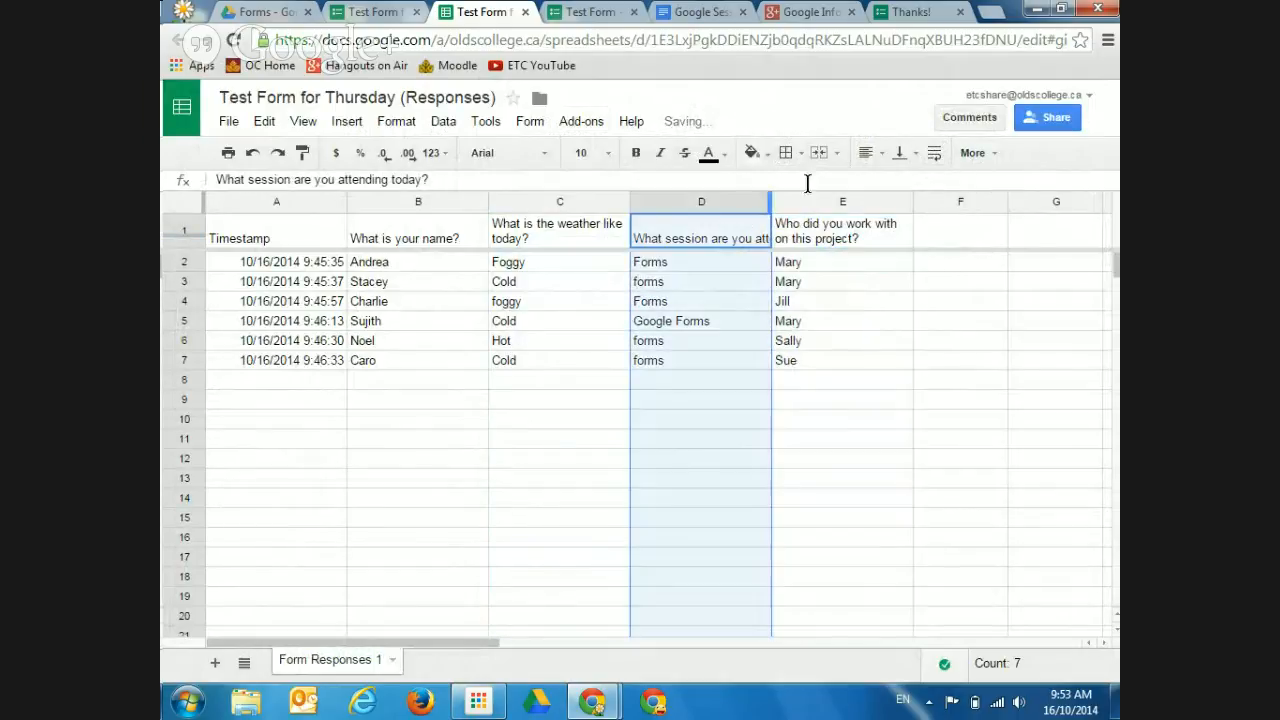
{"action": "left_click", "coordinate": [933, 157]}
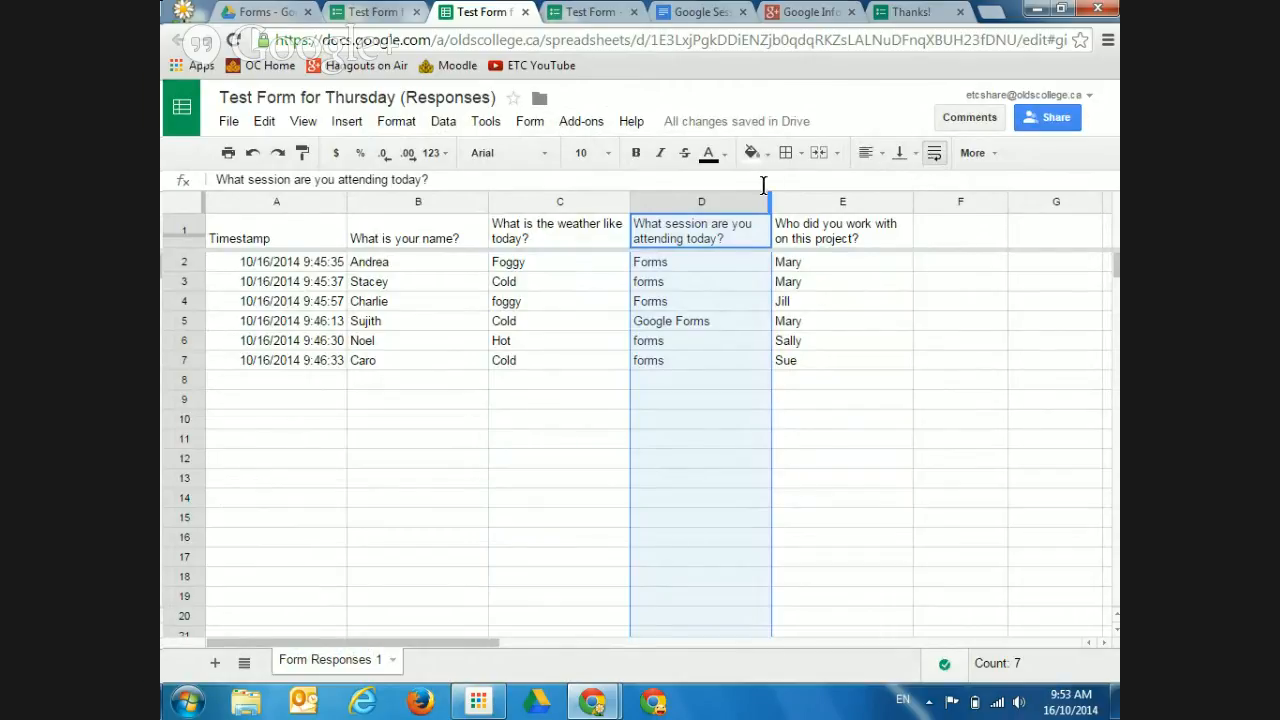
{"action": "left_click_drag", "start_coordinate": [767, 203], "coordinate": [830, 204]}
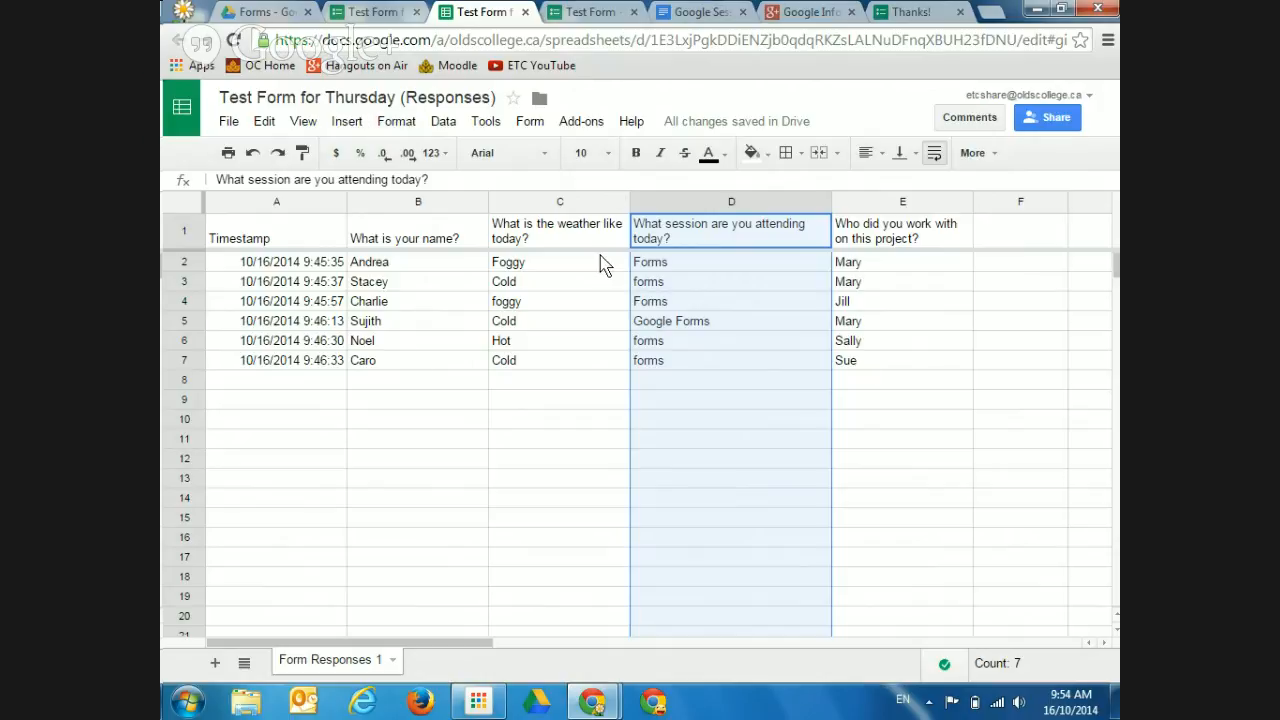
Review the response sheet's full list of people with access, then go back to the Forms folder
{"action": "left_click", "coordinate": [1057, 119]}
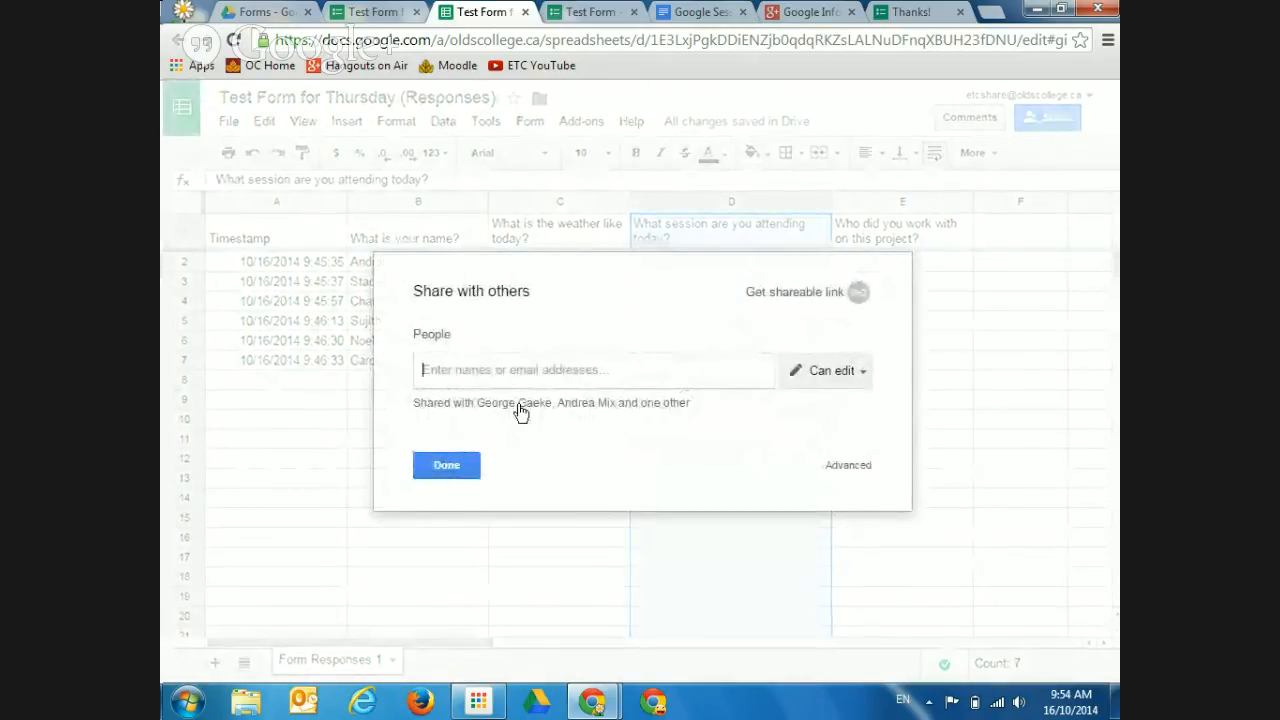
{"action": "left_click", "coordinate": [665, 405]}
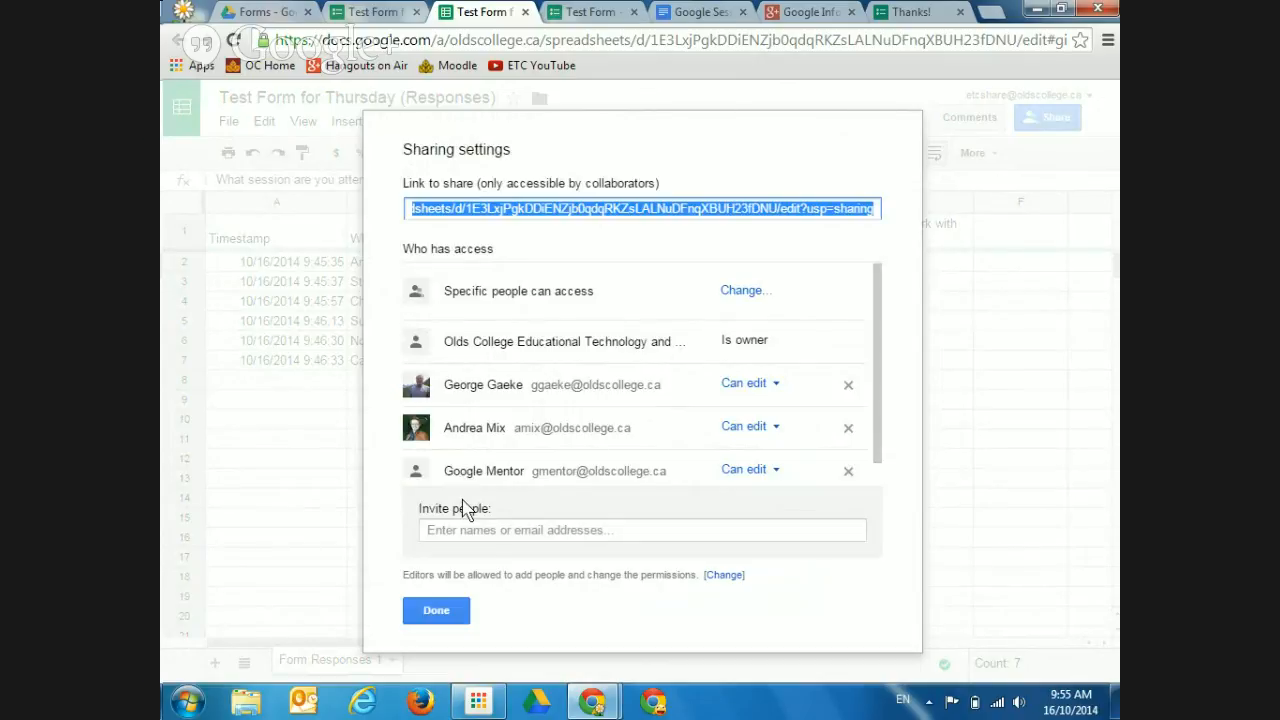
{"action": "left_click", "coordinate": [436, 612]}
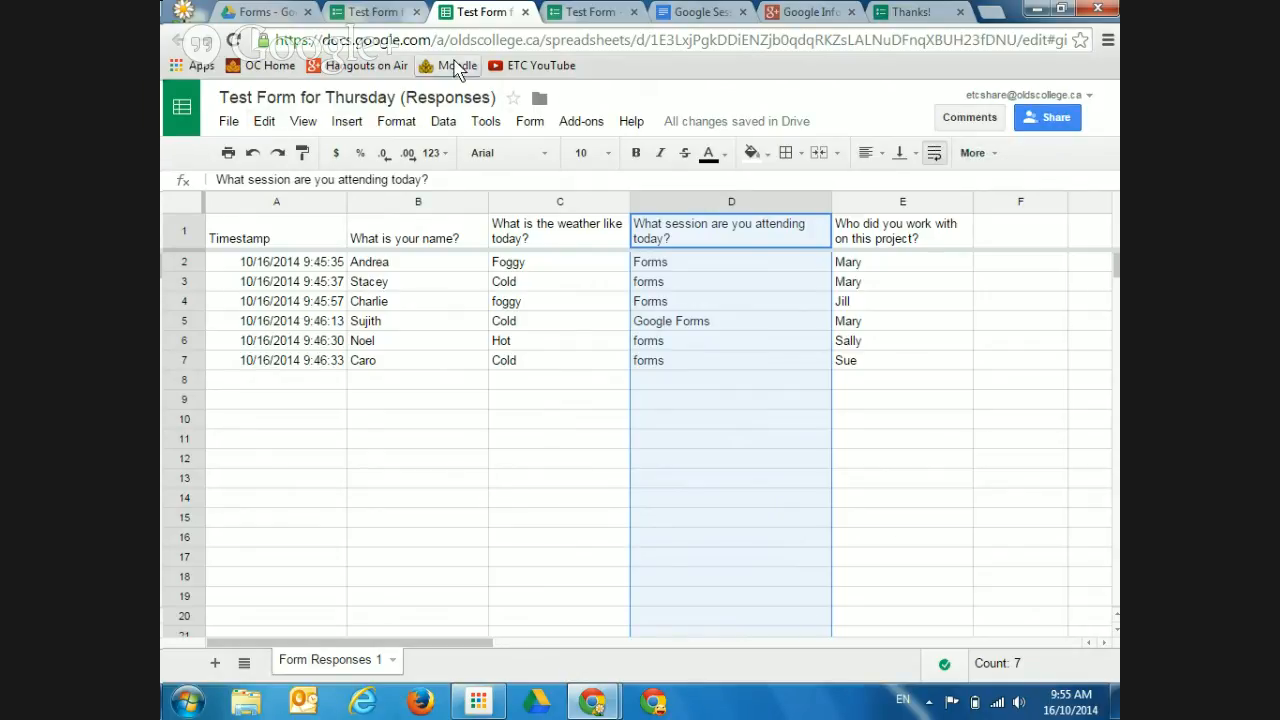
{"action": "left_click", "coordinate": [262, 12]}
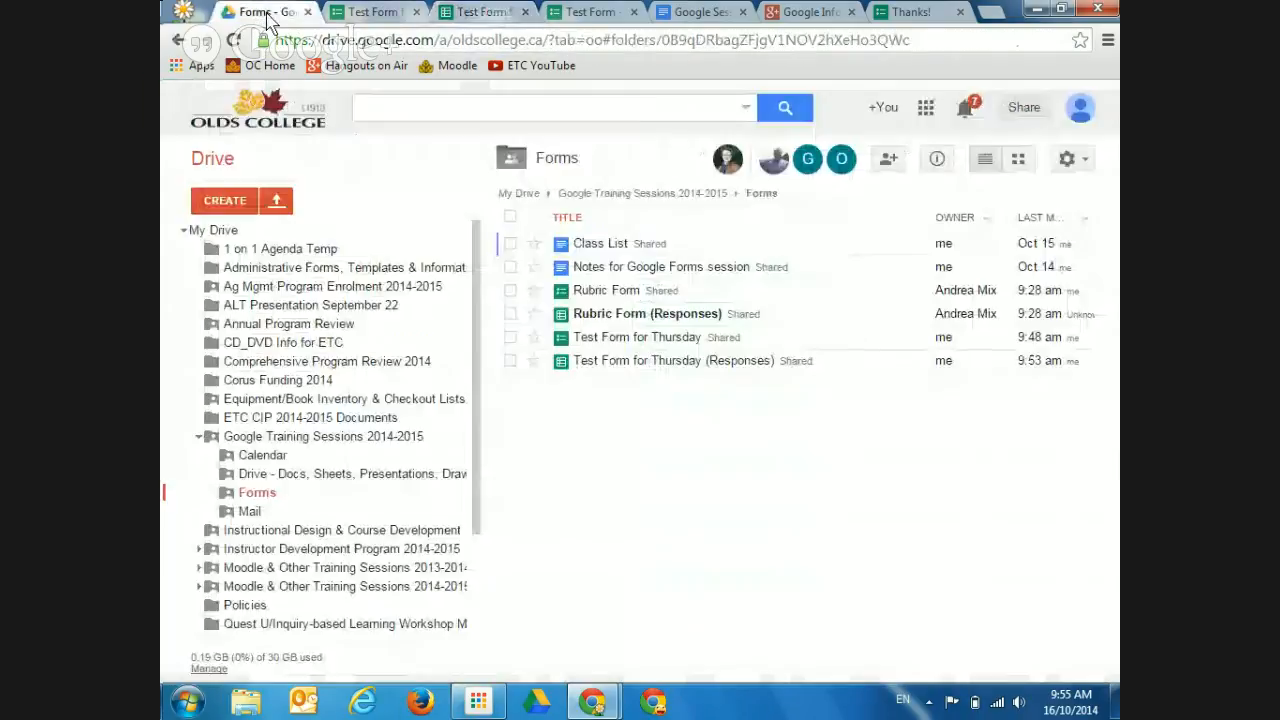
Create a new form in the Forms folder using 'Create and share' to match the folder's sharing
{"action": "left_click", "coordinate": [230, 200]}
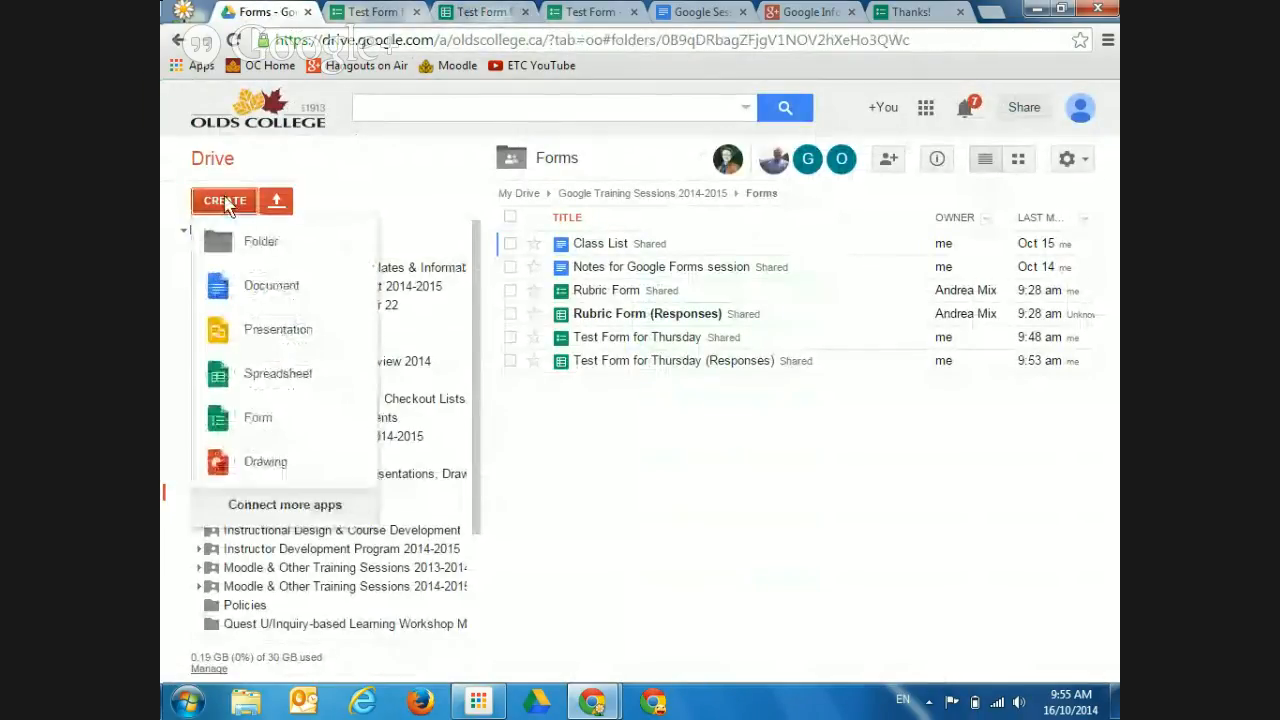
{"action": "left_click", "coordinate": [257, 432]}
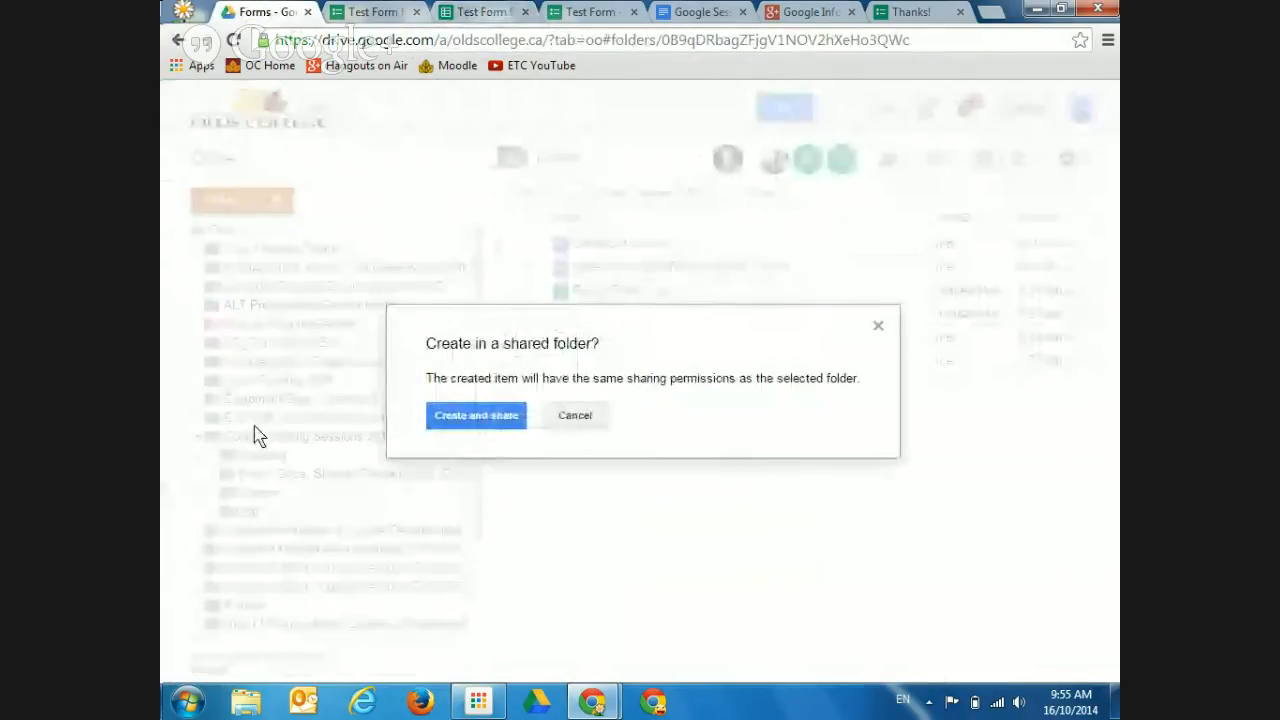
{"action": "left_click", "coordinate": [487, 417]}
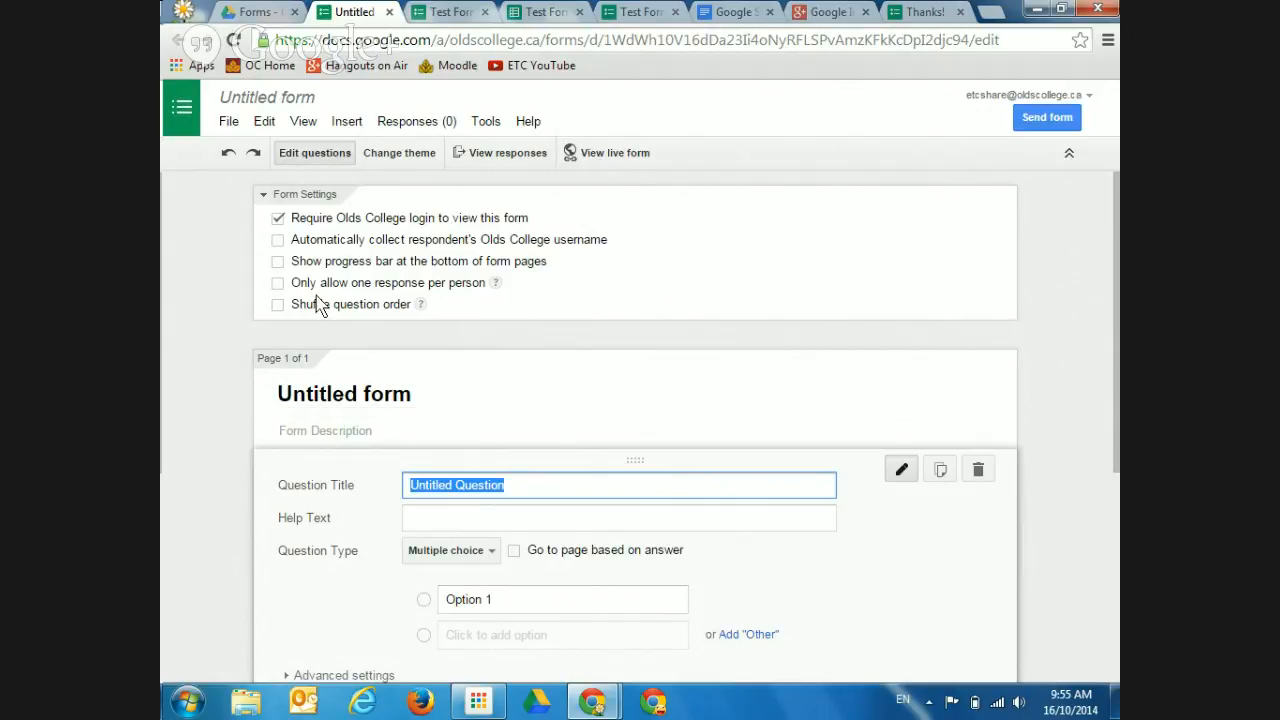
Open the form template gallery via File > New > From template
{"action": "left_click", "coordinate": [228, 130]}
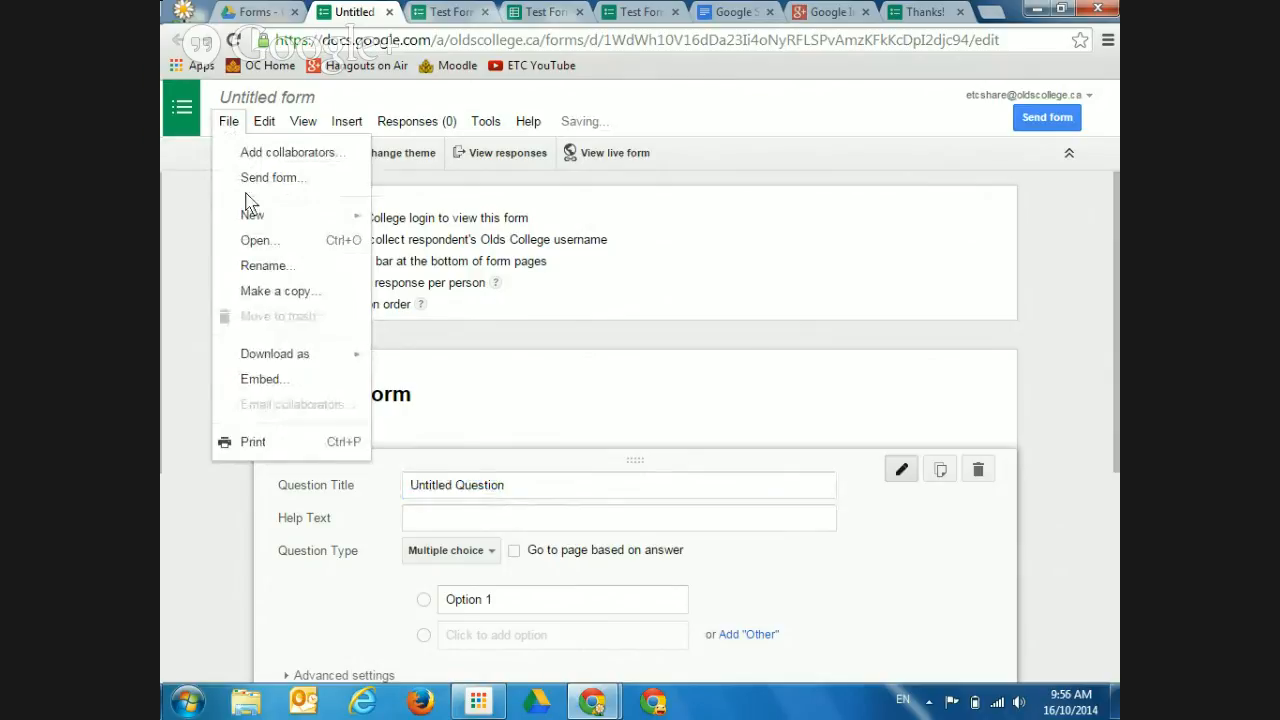
{"action": "mouse_move", "coordinate": [251, 214]}
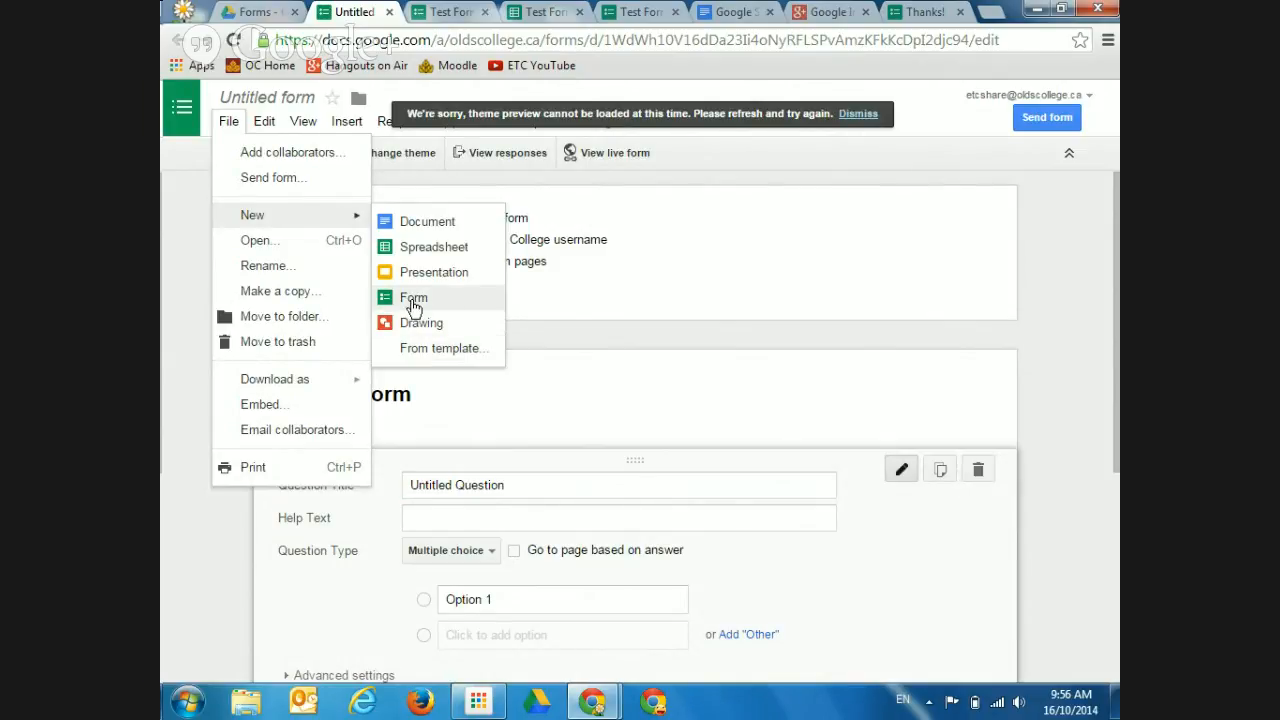
{"action": "left_click", "coordinate": [447, 358]}
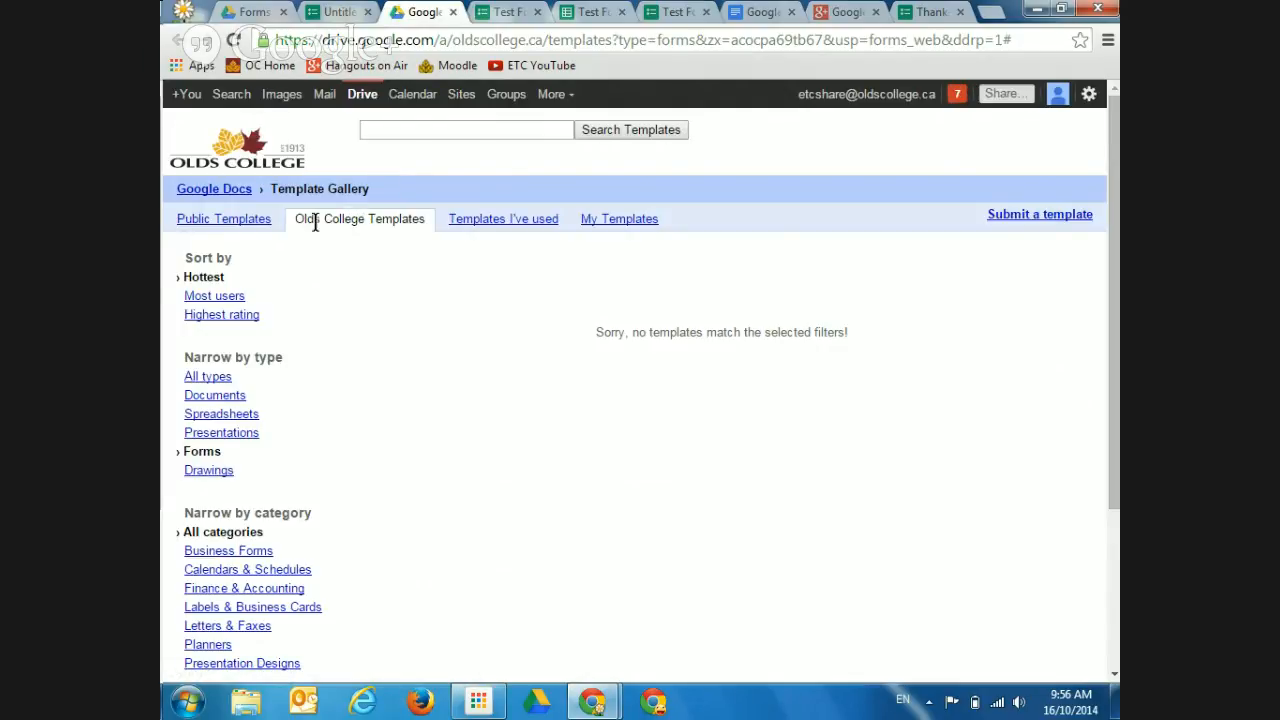
Show Public Templates narrowed to Forms and scroll through the list
{"action": "left_click", "coordinate": [230, 224]}
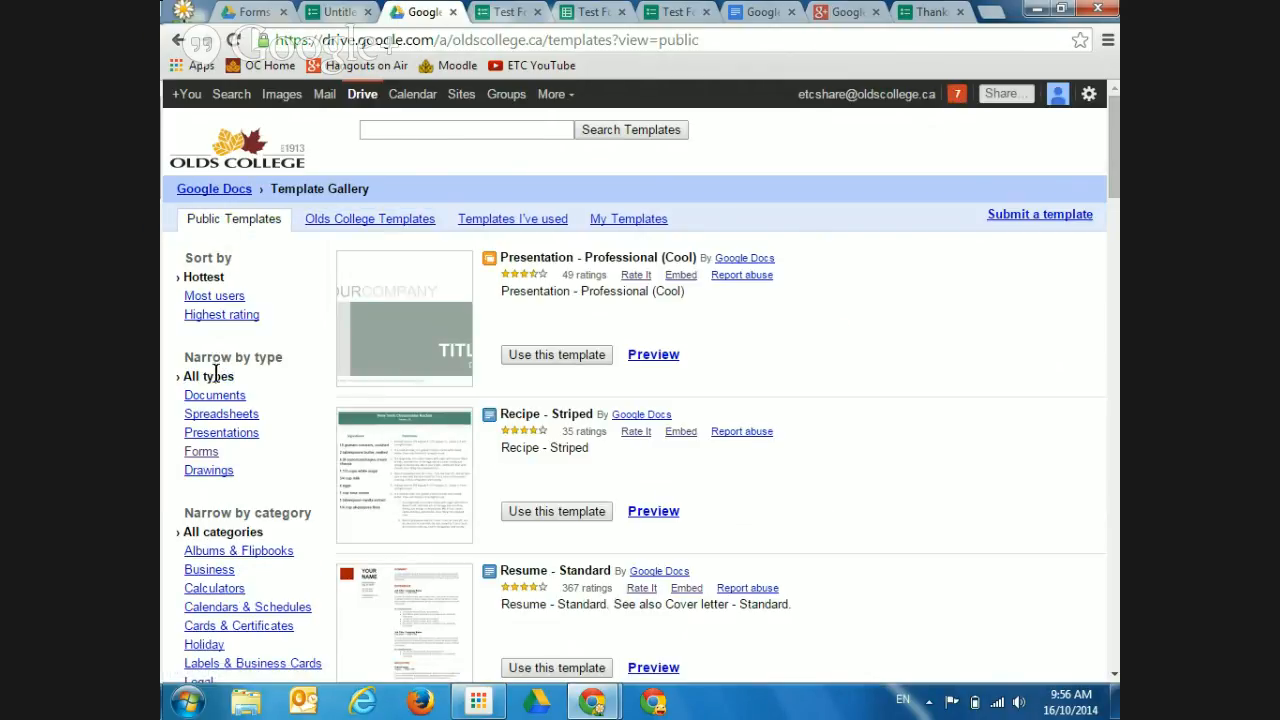
{"action": "left_click", "coordinate": [201, 459]}
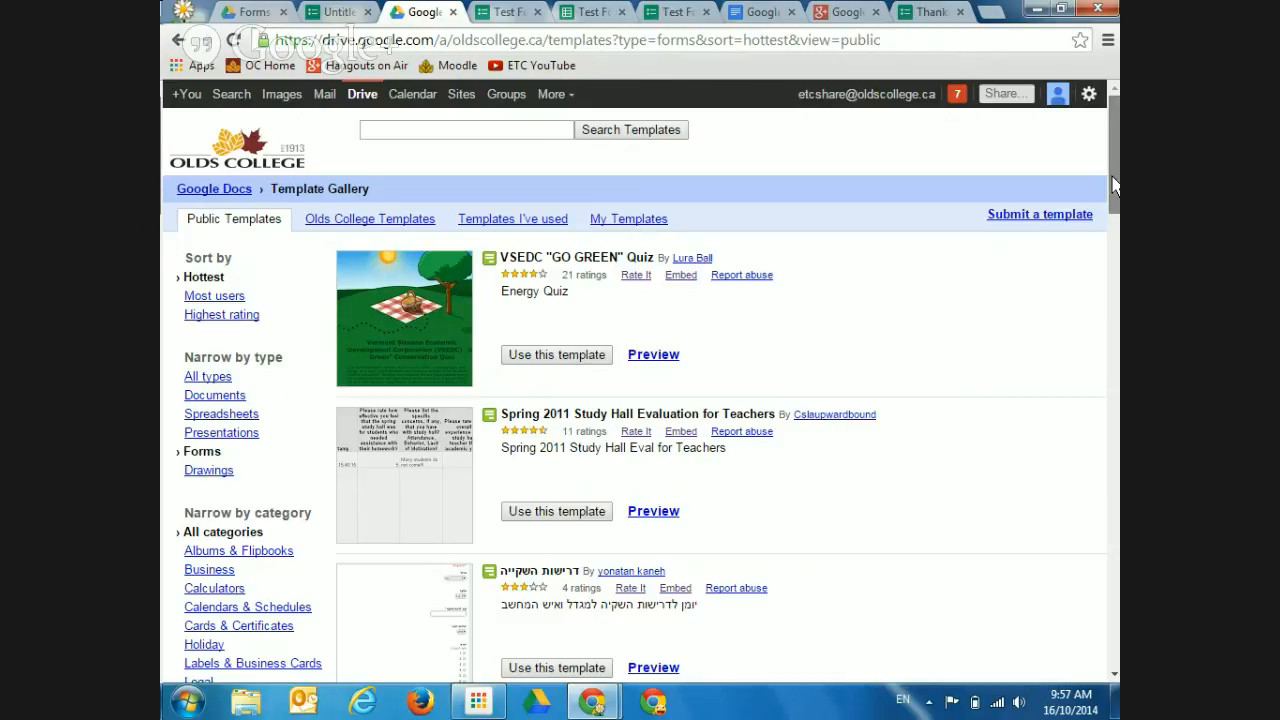
{"action": "left_click_drag", "start_coordinate": [1113, 185], "coordinate": [1104, 245]}
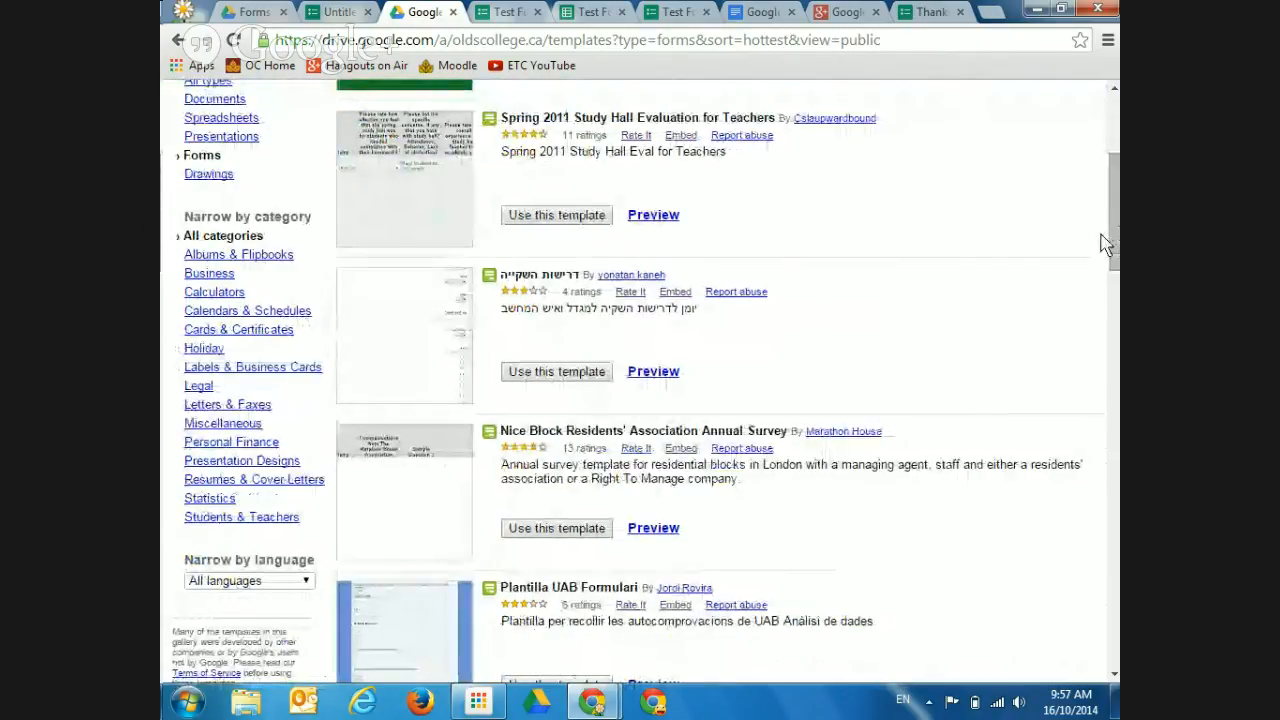
{"action": "left_click_drag", "start_coordinate": [1104, 245], "coordinate": [1054, 94]}
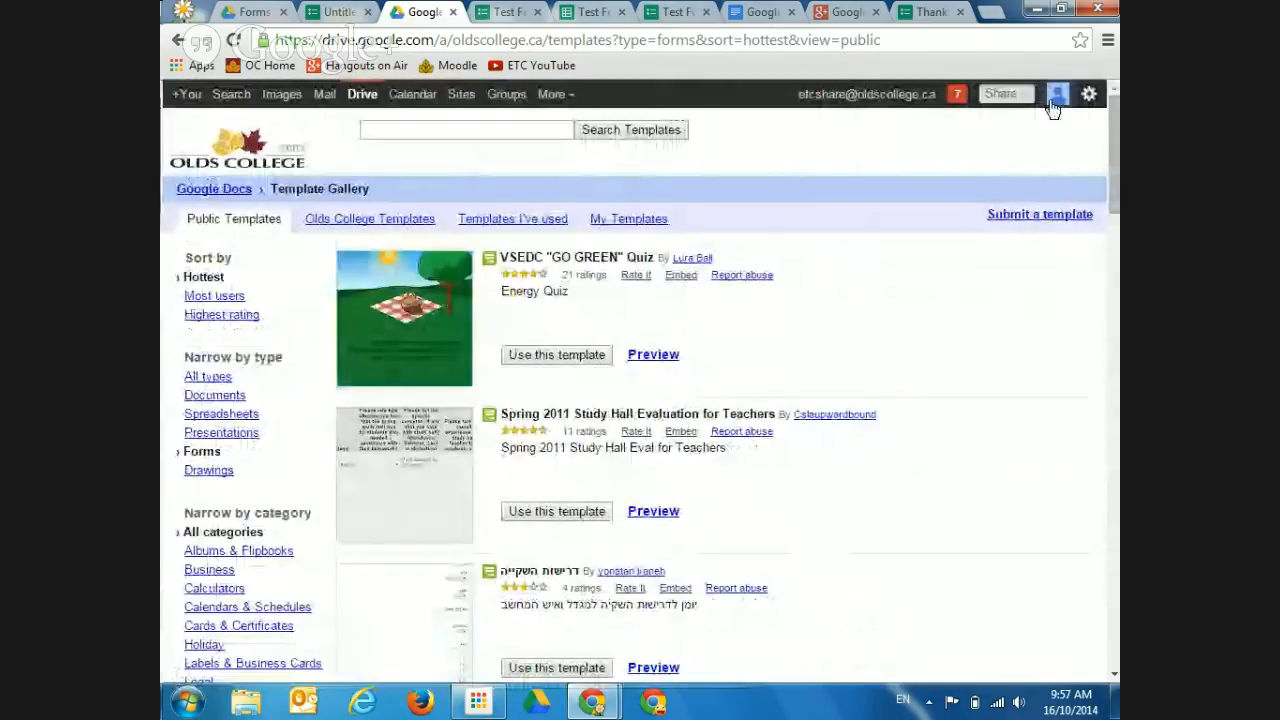
Search the template gallery for 'course evaluation'
{"action": "left_click", "coordinate": [463, 132]}
{"action": "type", "text": "course"}
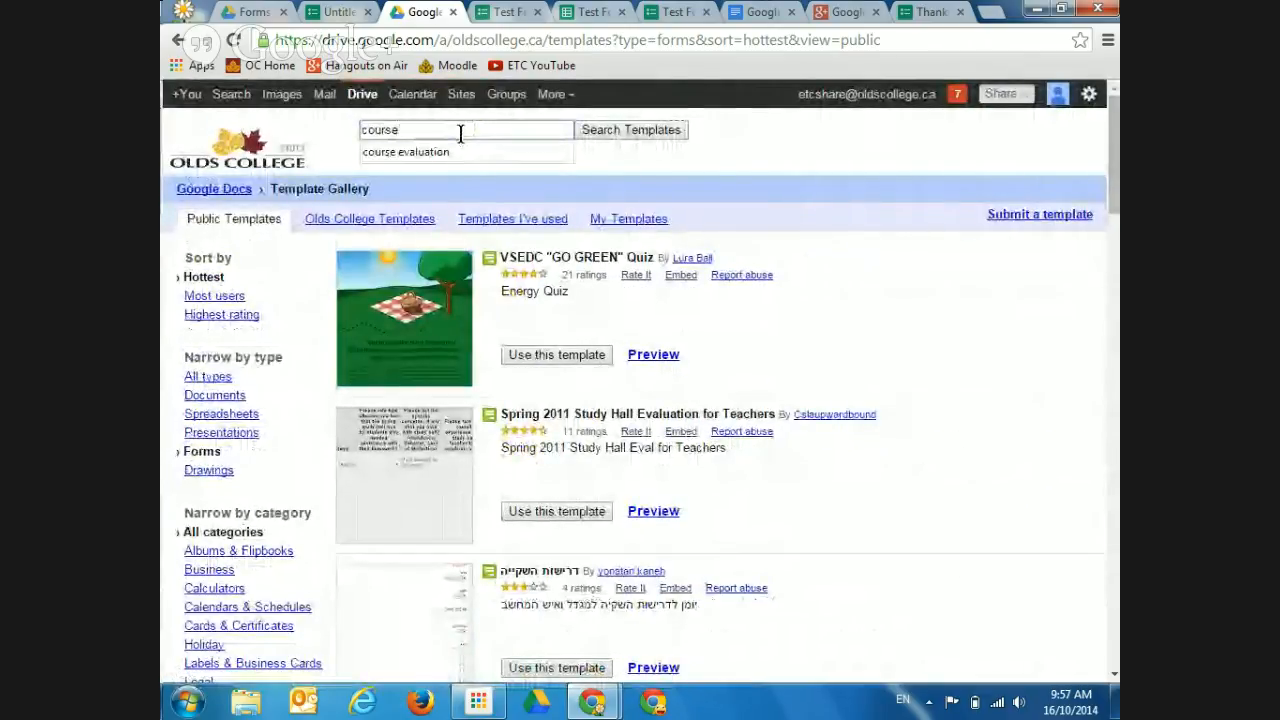
{"action": "key", "text": "Down"}
{"action": "key", "text": "Return"}
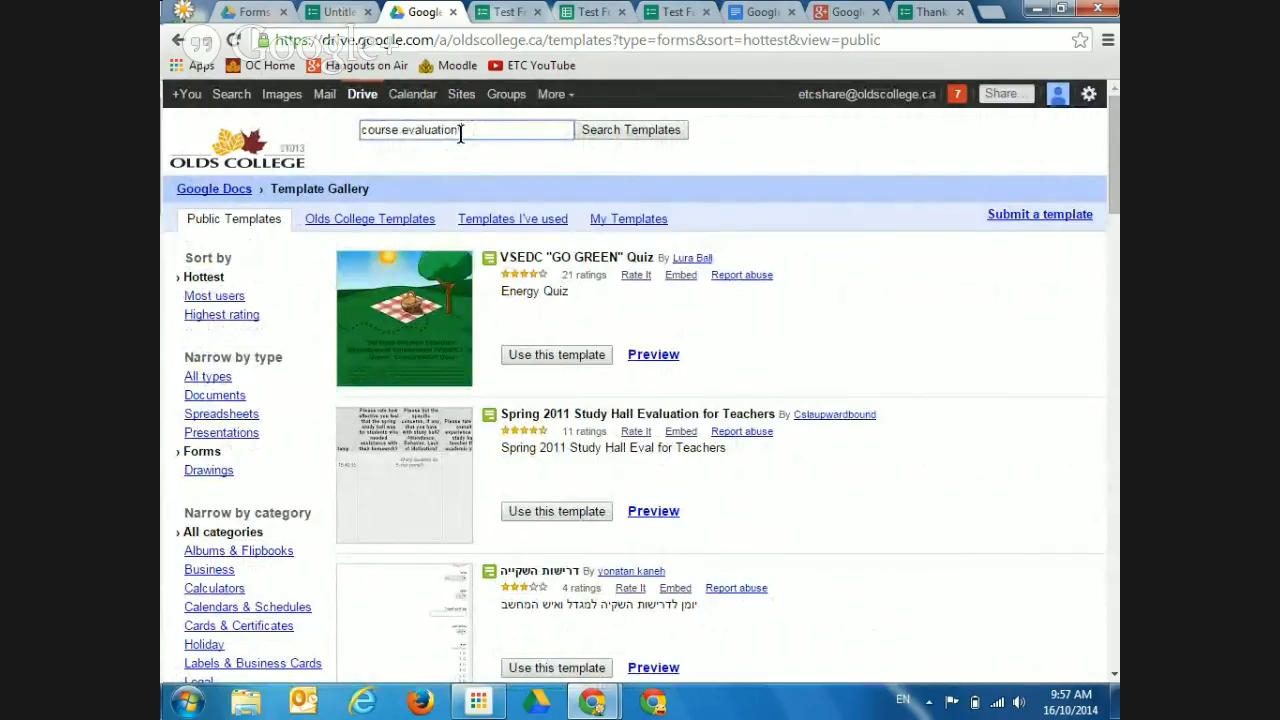
{"action": "left_click", "coordinate": [655, 135]}
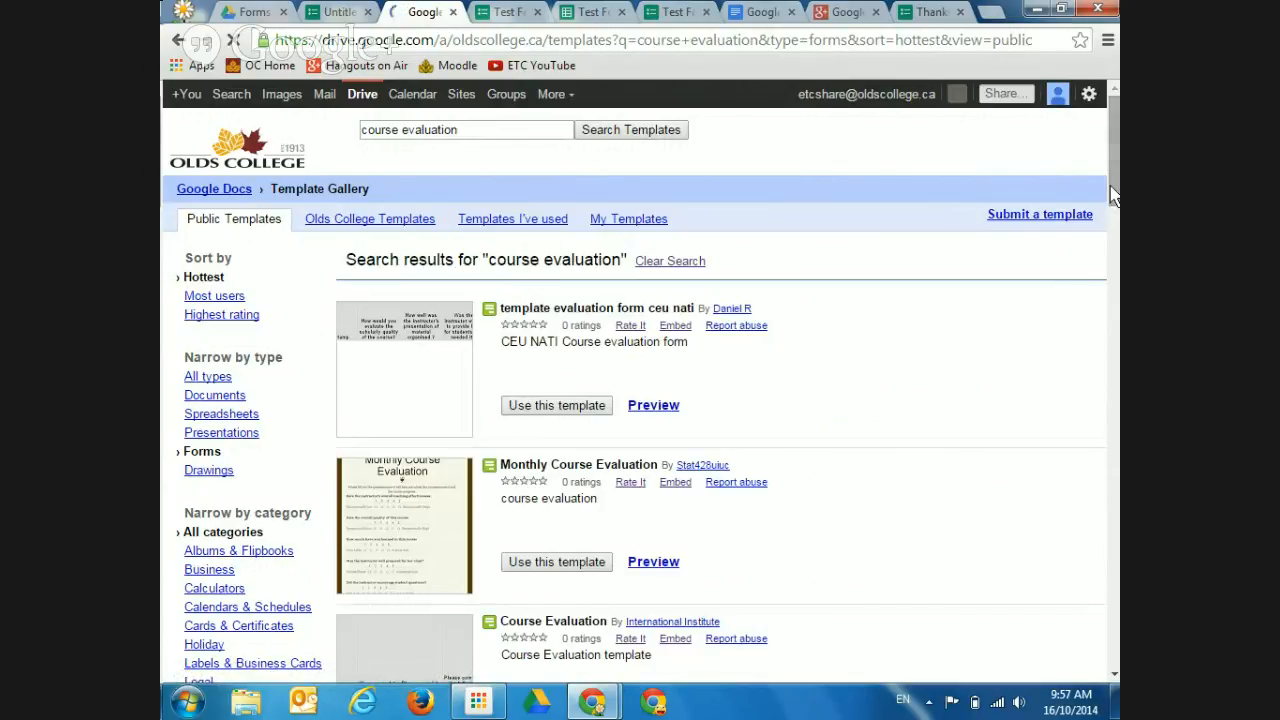
Scroll the results and preview the STUDENT COURSE EVALUATION SYSTEM template
{"action": "scroll", "coordinate": [1117, 262], "scroll_direction": "down", "scroll_amount": 4}
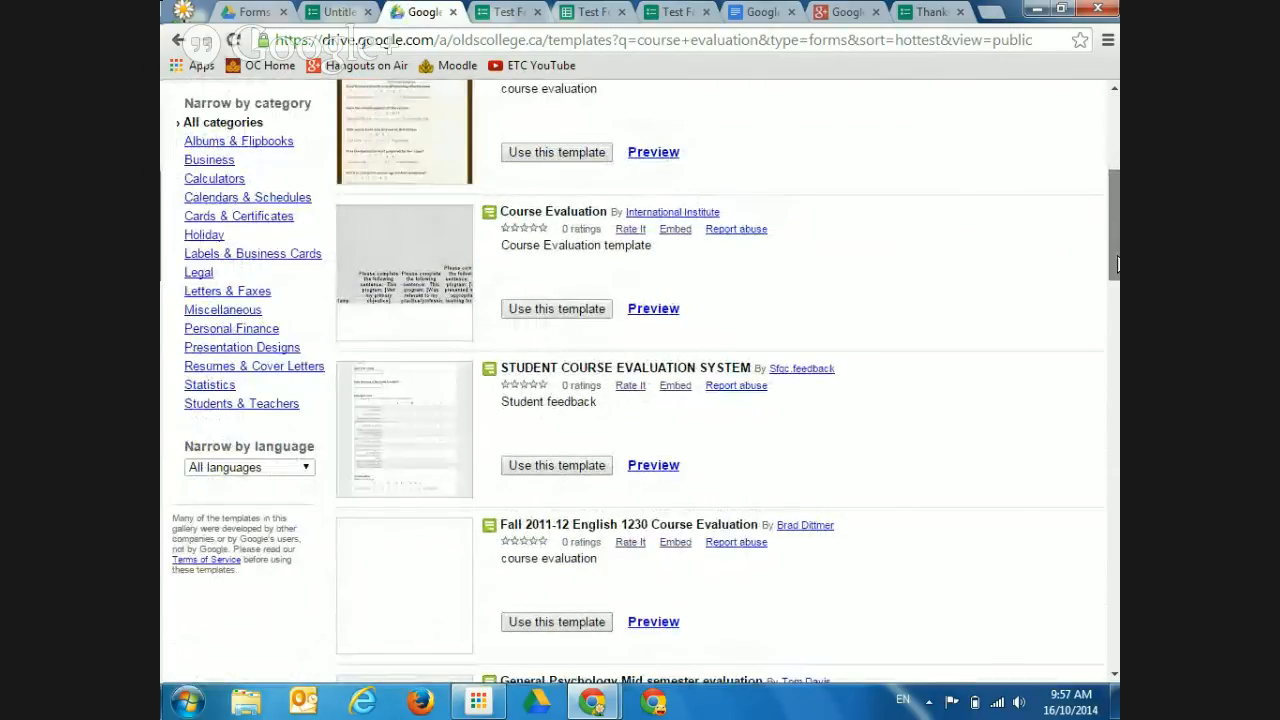
{"action": "left_click_drag", "start_coordinate": [1117, 262], "coordinate": [1109, 291]}
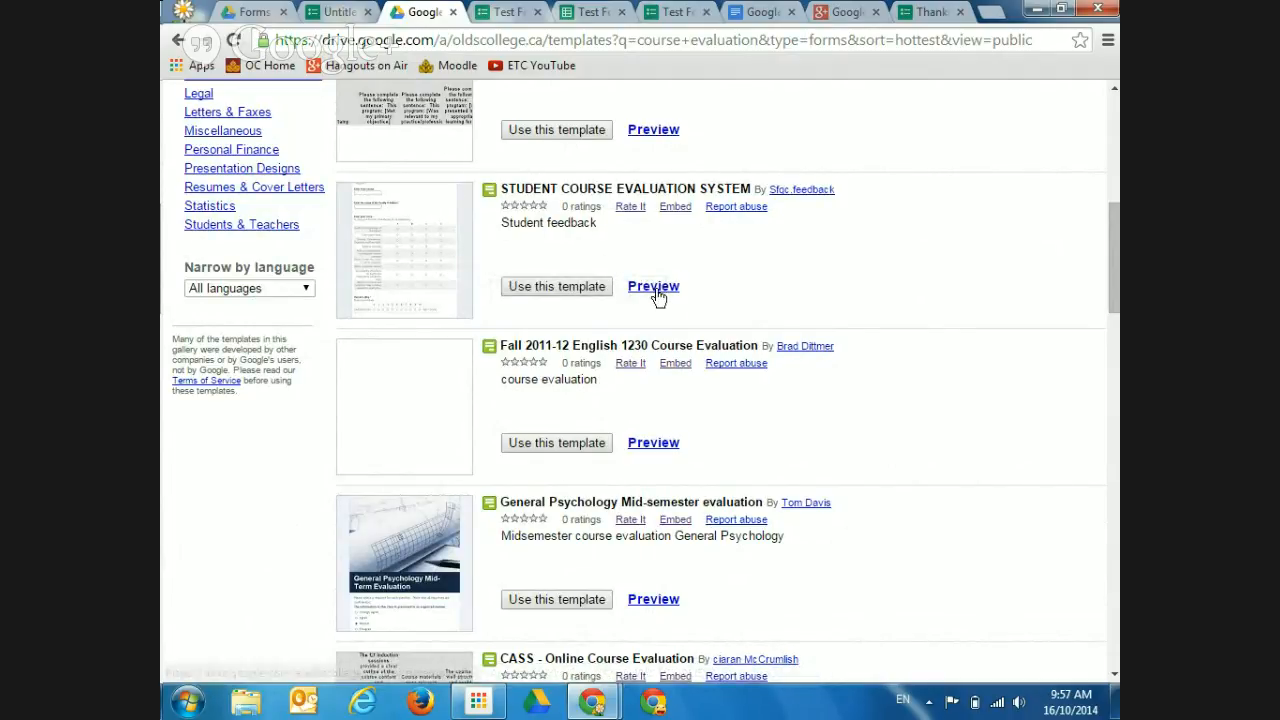
{"action": "left_click", "coordinate": [655, 288]}
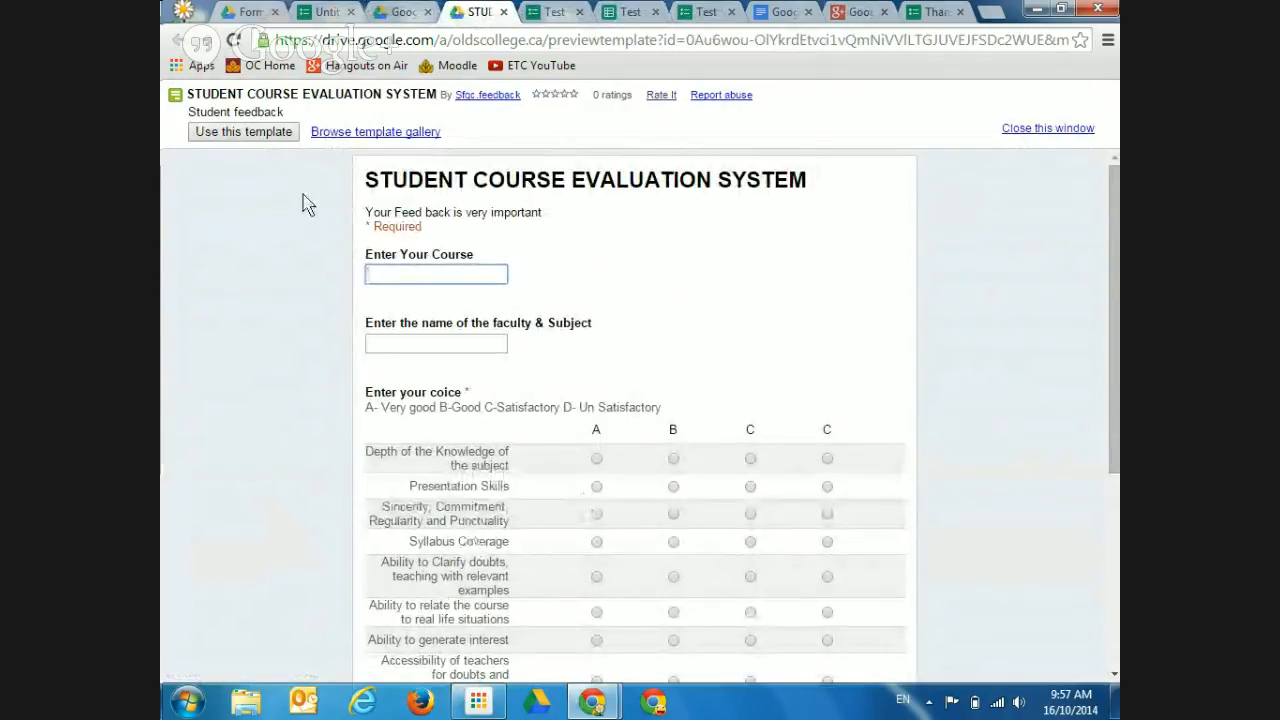
Copy the template and move 'Enter Your Course' below the faculty & Subject question
{"action": "left_click", "coordinate": [275, 137]}
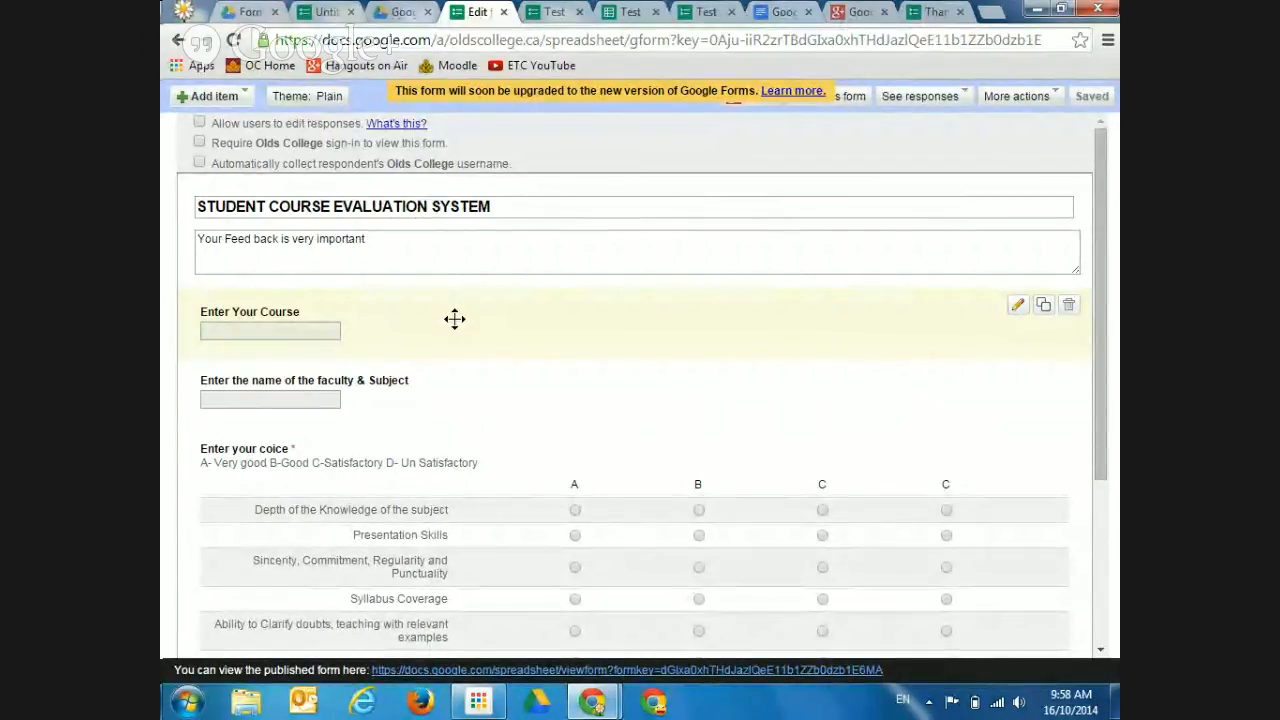
{"action": "left_click_drag", "start_coordinate": [455, 319], "coordinate": [471, 403]}
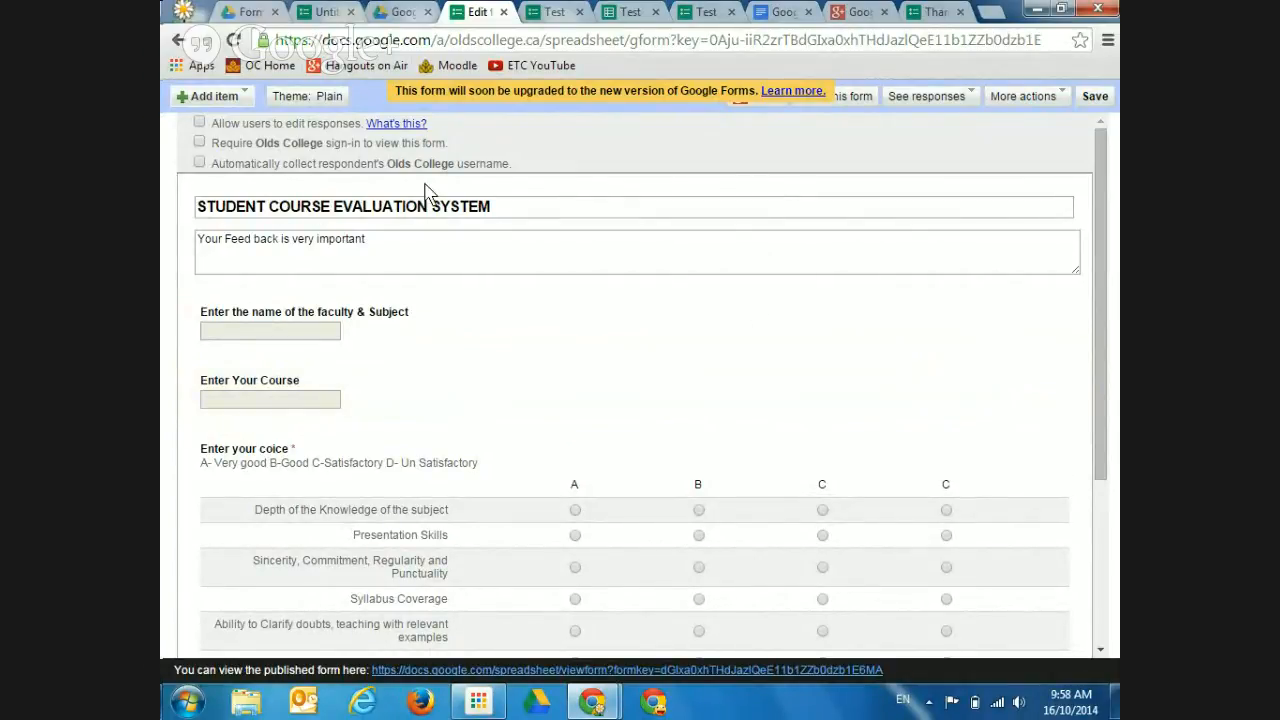
{"action": "left_click", "coordinate": [396, 12]}
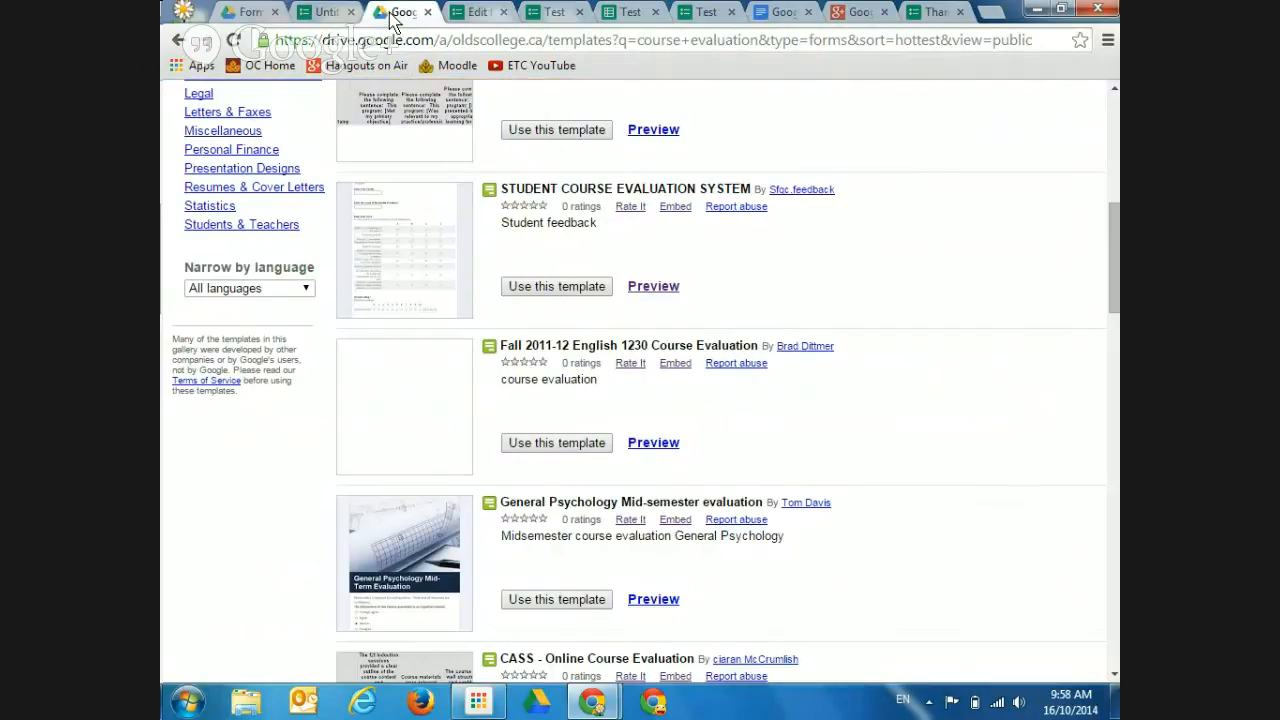
Go to My Drive and scroll to the Copy of STUDENT COURSE EVALUATION SYSTEM form
{"action": "left_click", "coordinate": [262, 13]}
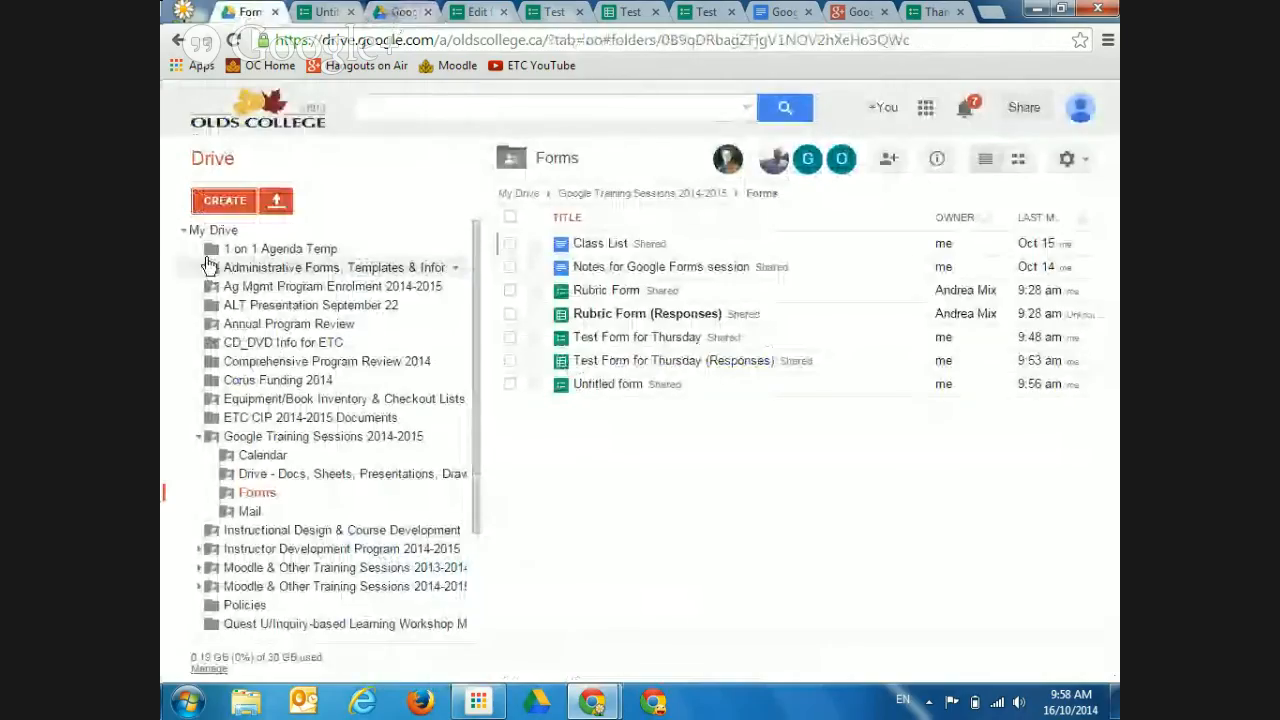
{"action": "left_click", "coordinate": [218, 230]}
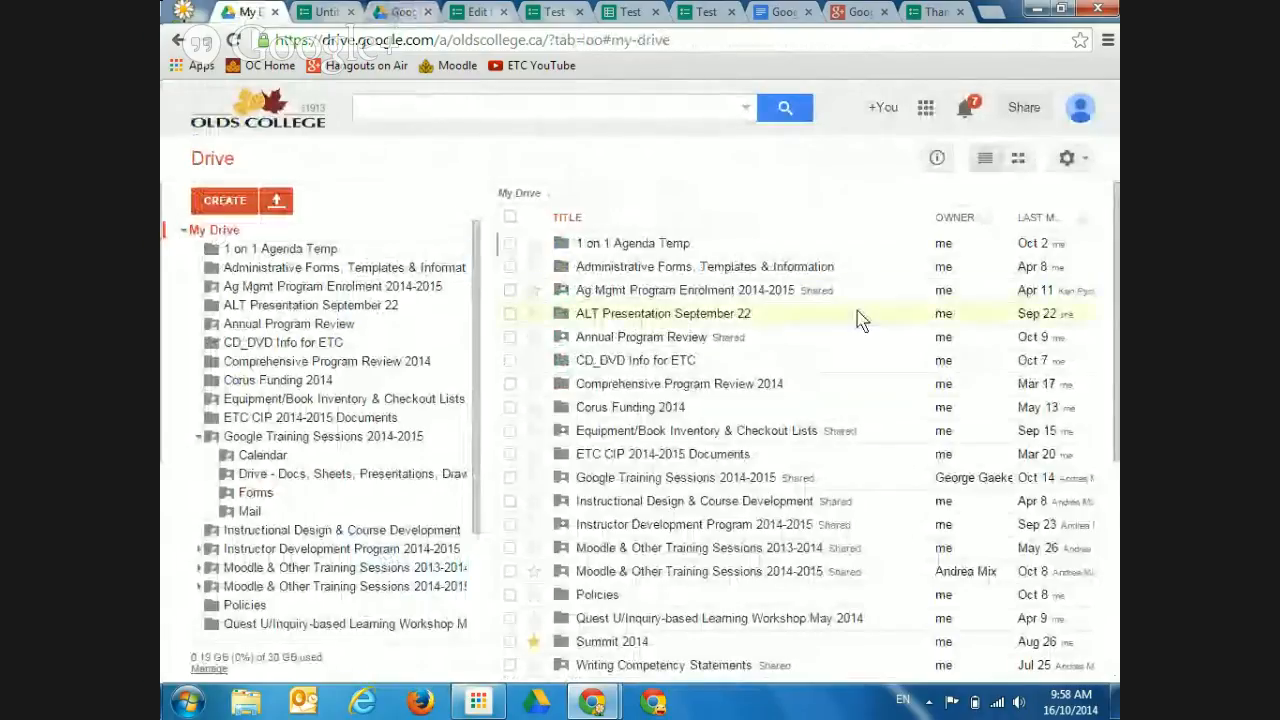
{"action": "left_click_drag", "start_coordinate": [1115, 229], "coordinate": [1103, 418]}
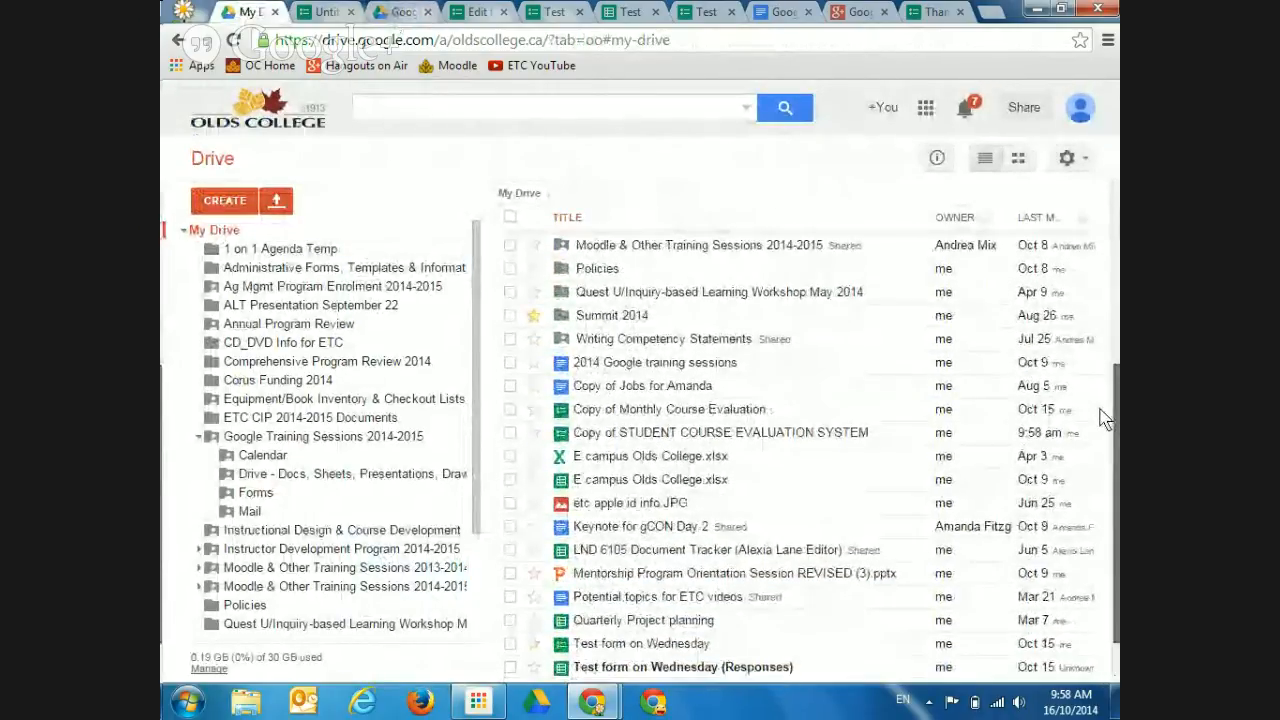
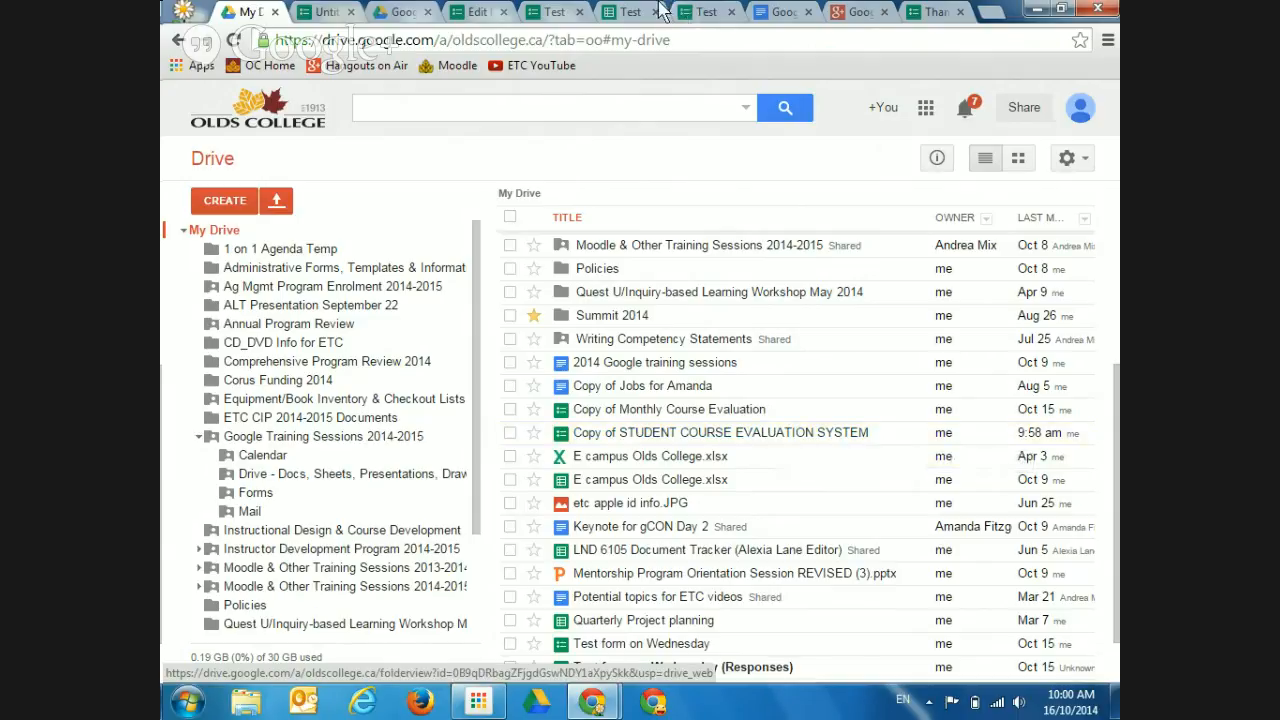
Switch to the 'Test Form for Thursday (Responses)' spreadsheet tab
{"action": "left_click", "coordinate": [628, 11]}
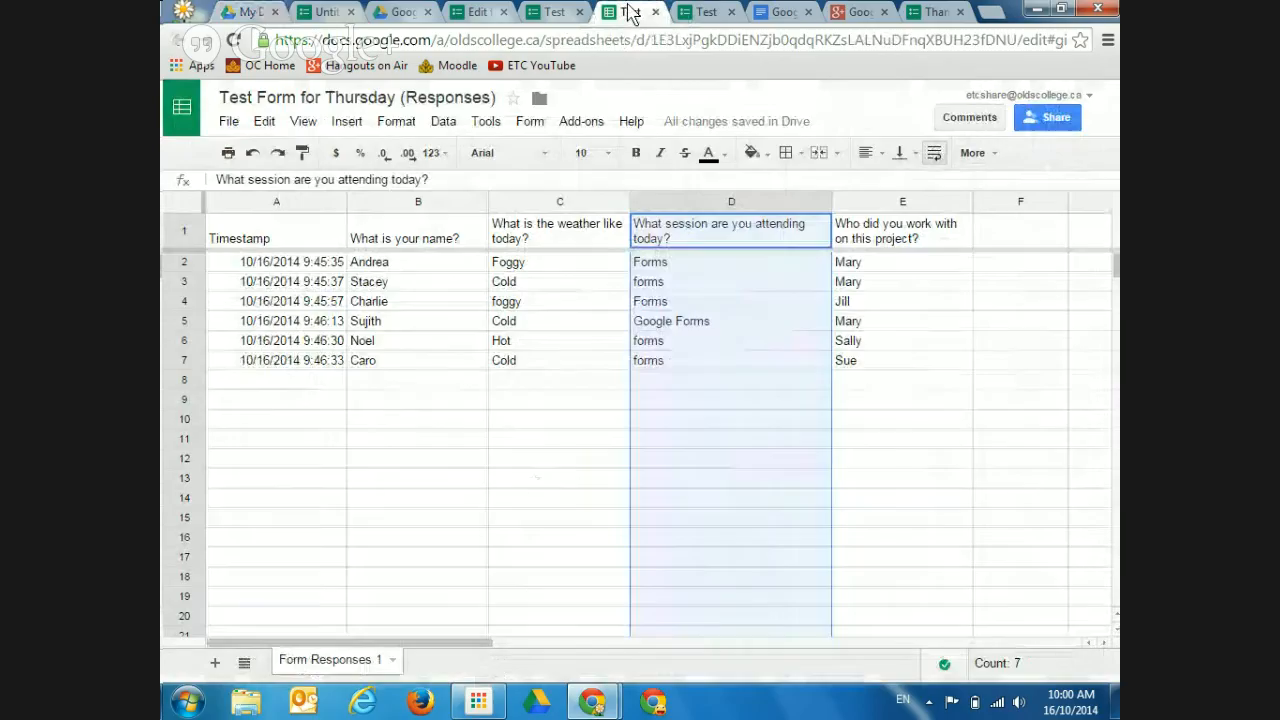
{"action": "left_click", "coordinate": [583, 124]}
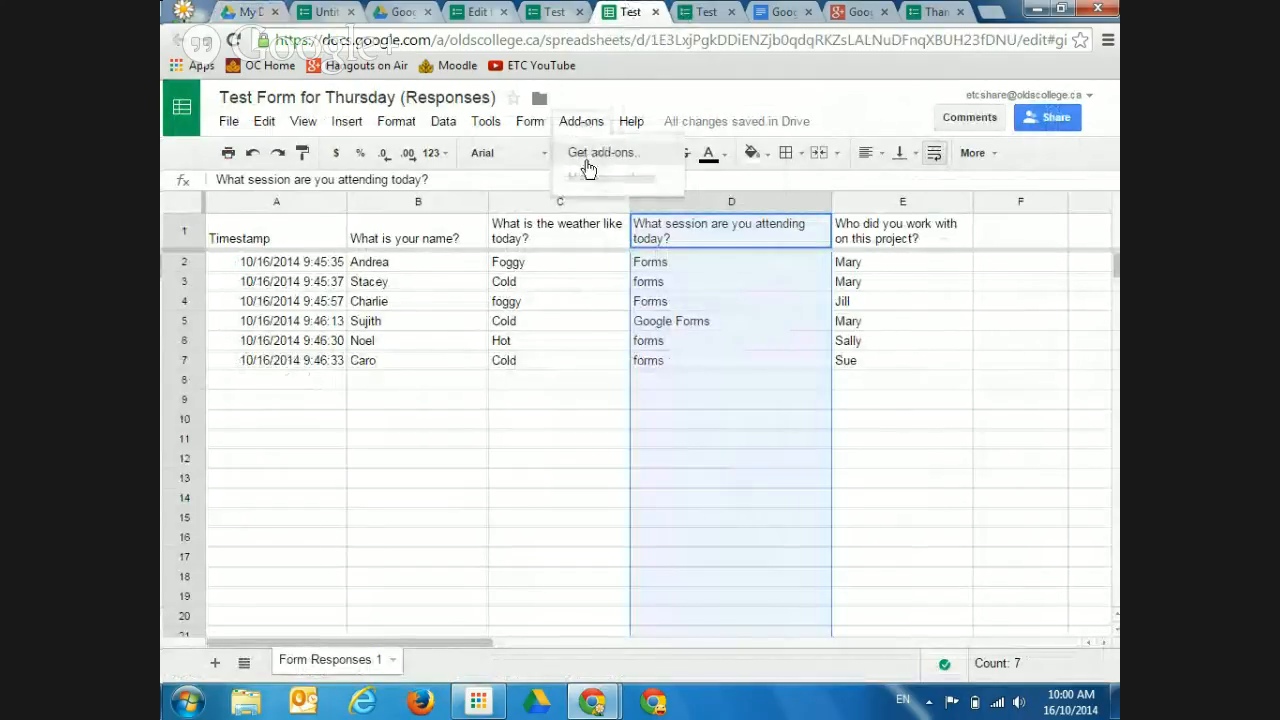
{"action": "left_click", "coordinate": [593, 155]}
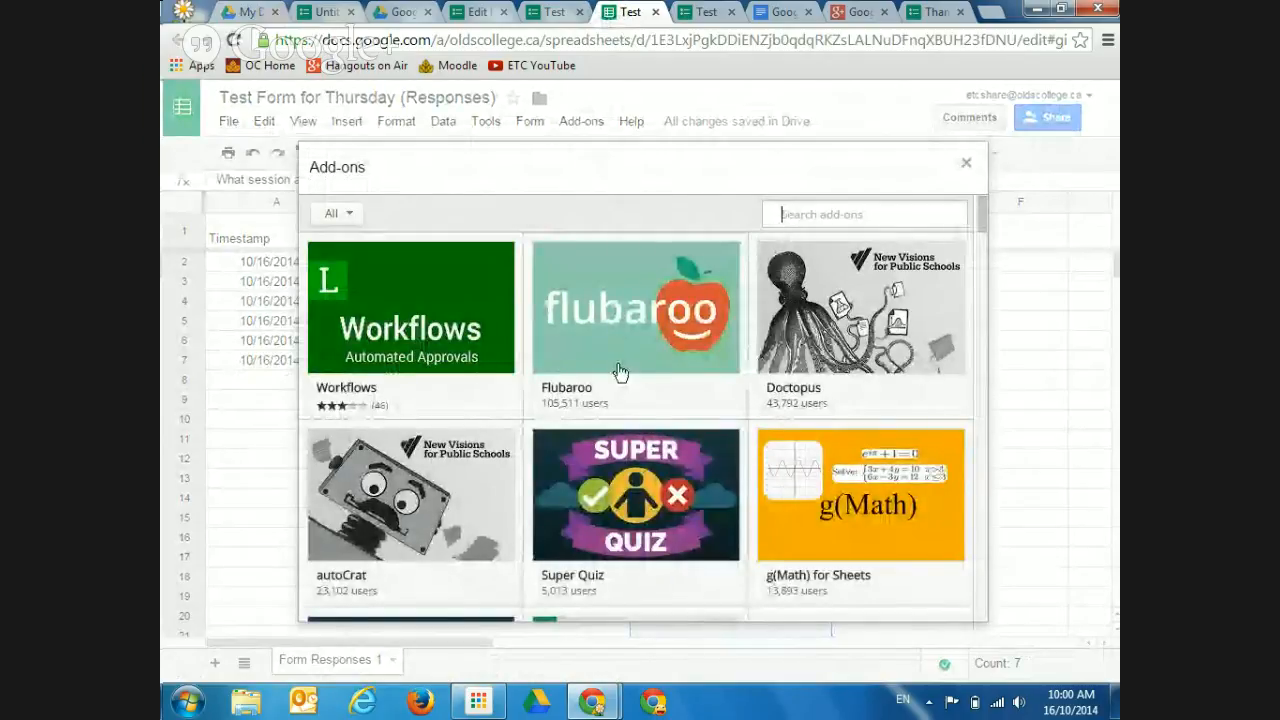
{"action": "mouse_move", "coordinate": [615, 305]}
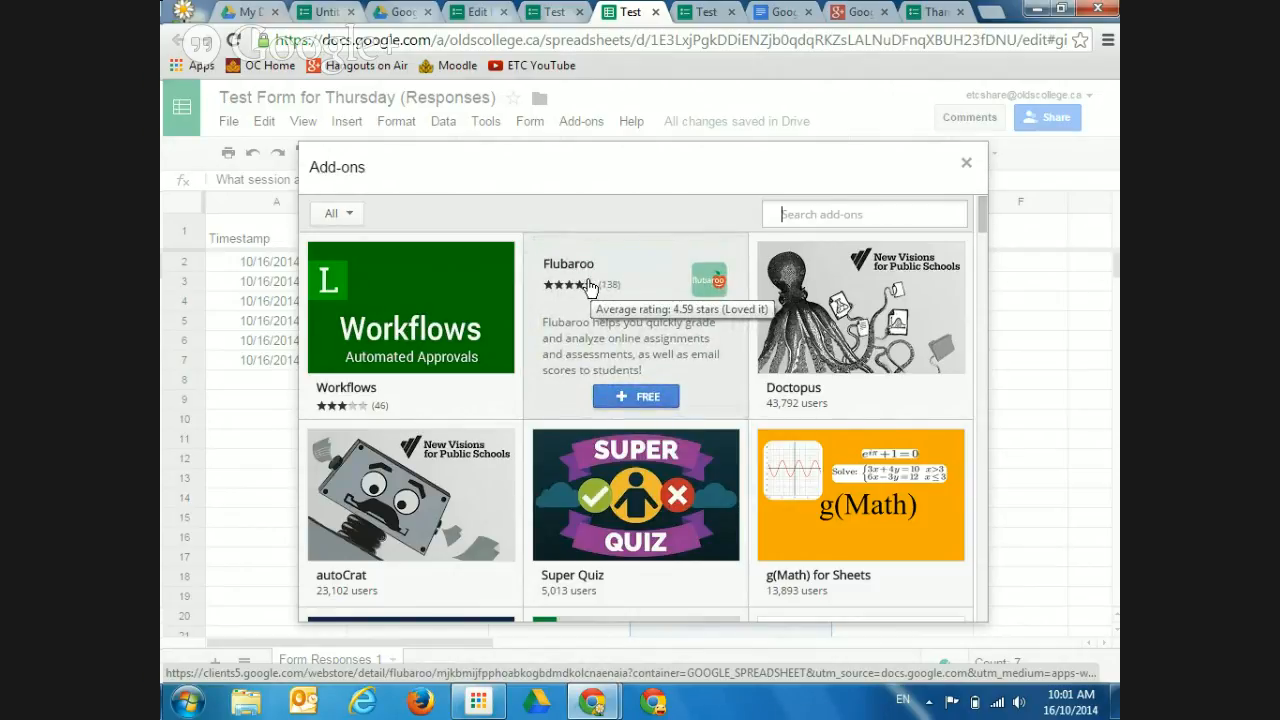
{"action": "left_click", "coordinate": [966, 166]}
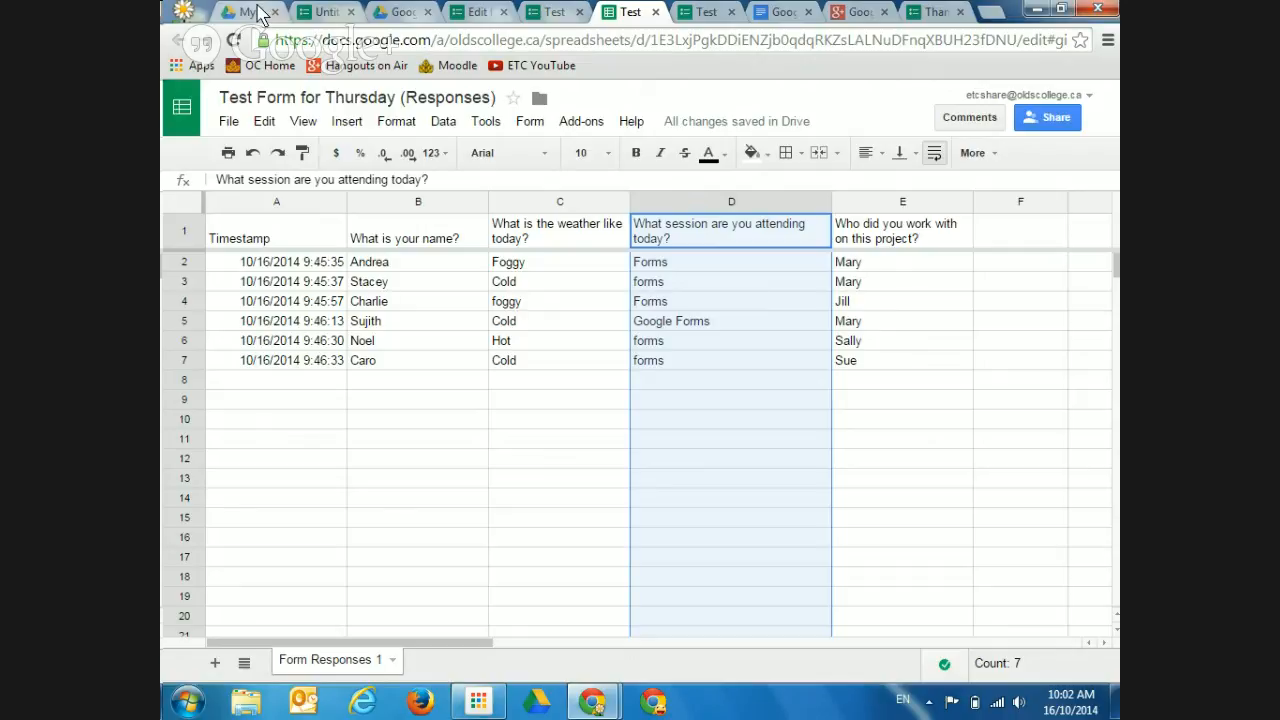
Return to the My Drive file list, then bring the Hangouts On Air broadcast window forward
{"action": "left_click", "coordinate": [258, 14]}
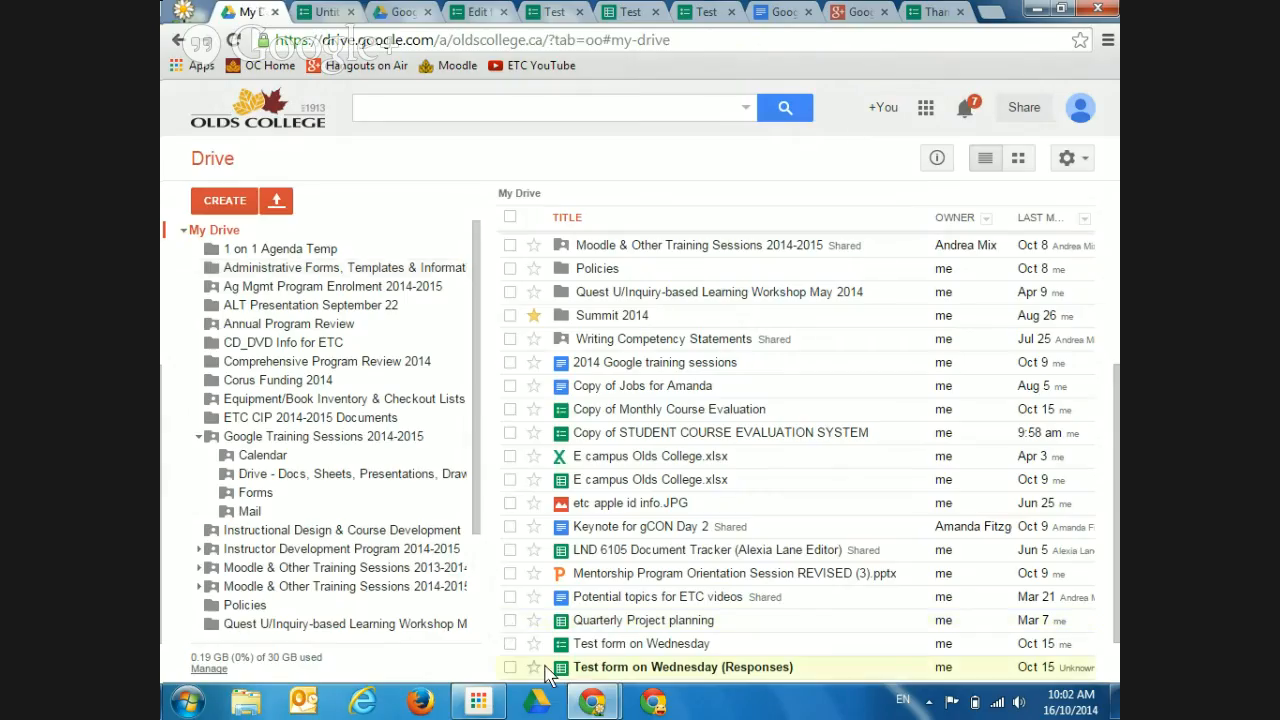
{"action": "mouse_move", "coordinate": [582, 705]}
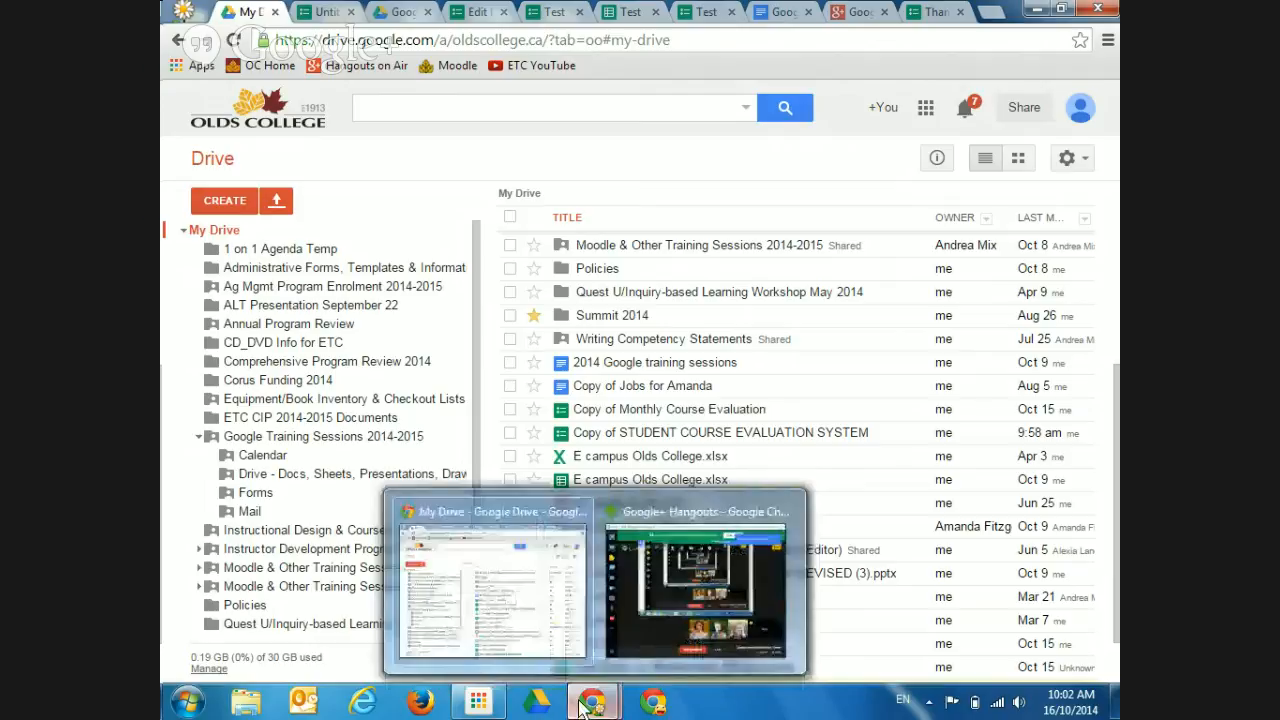
{"action": "left_click", "coordinate": [651, 630]}
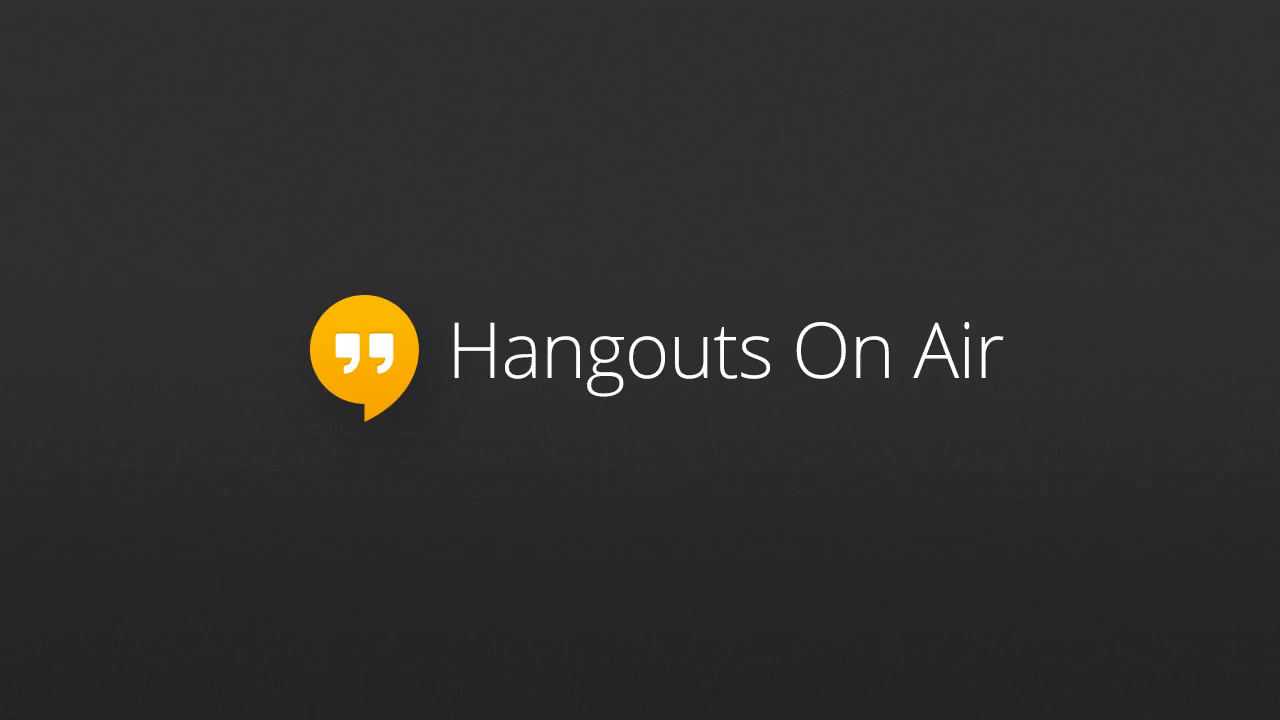